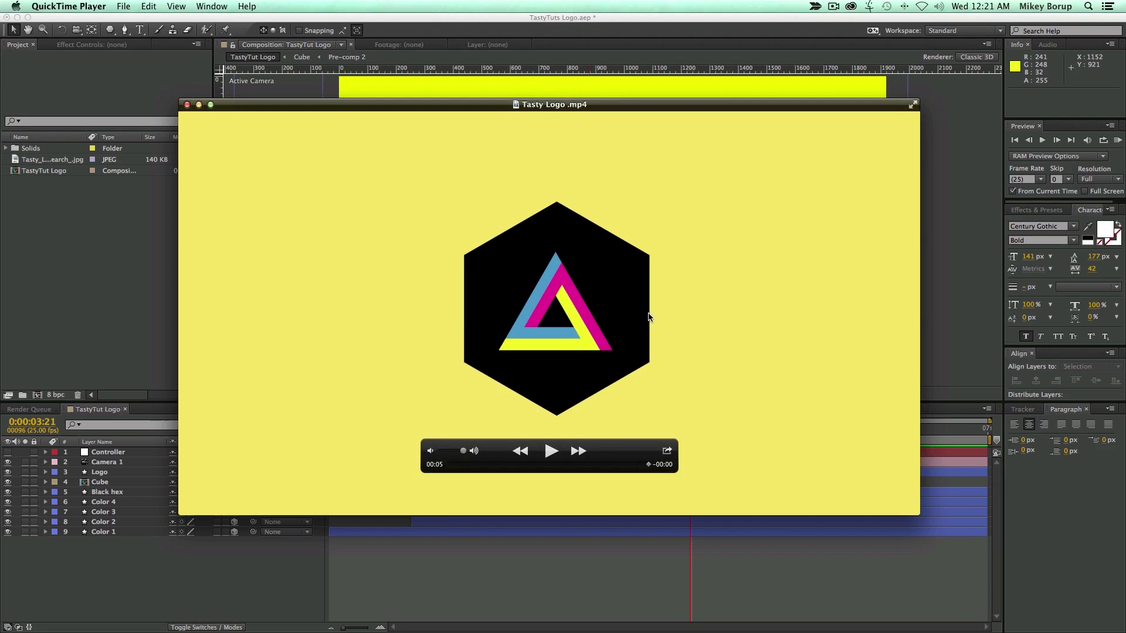
- Review the Tasty Logo .mp4 reference animation by scrubbing through it, and return to After Effects
{"action": "left_click_drag", "start_coordinate": [463, 103], "coordinate": [454, 94]}
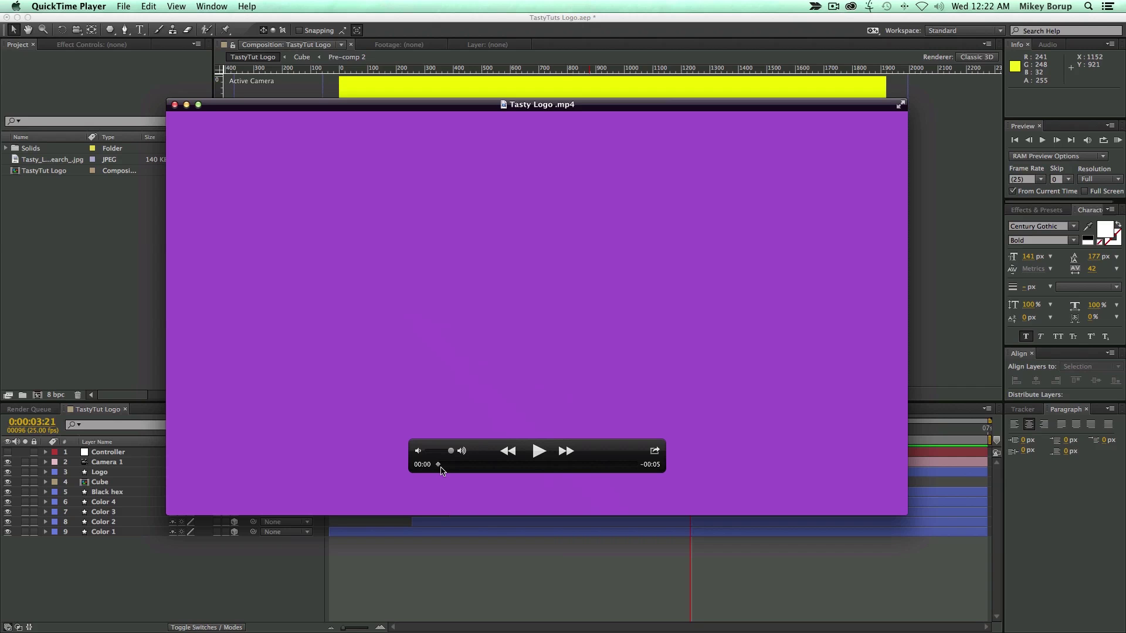
{"action": "left_click_drag", "start_coordinate": [437, 467], "coordinate": [595, 472]}
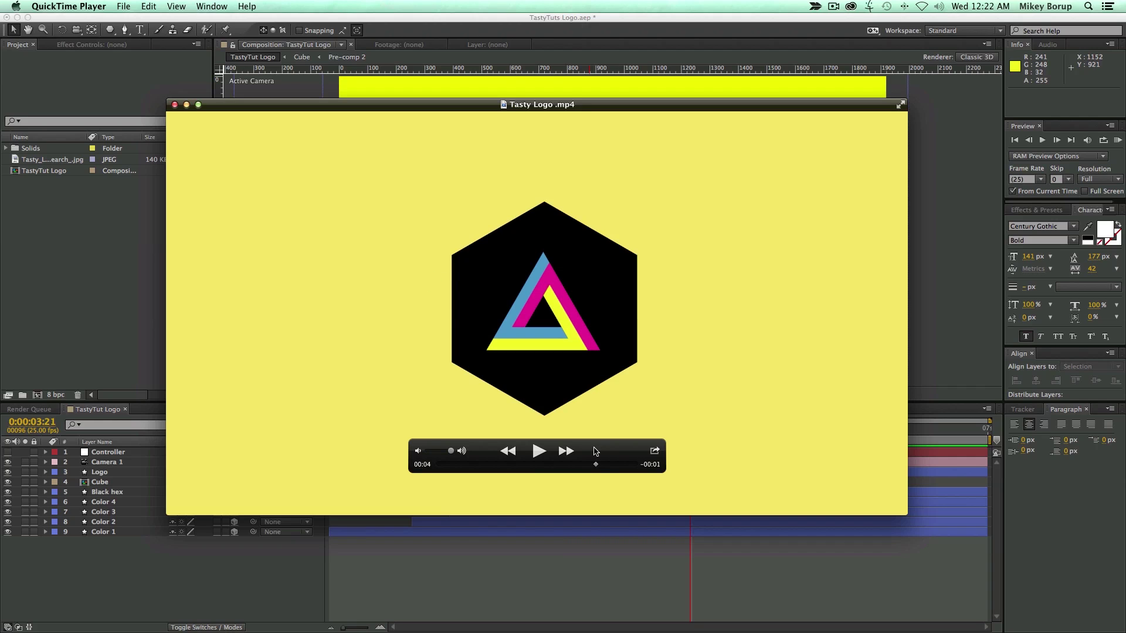
{"action": "left_click_drag", "start_coordinate": [596, 465], "coordinate": [431, 467]}
{"action": "key", "text": "super+q"}
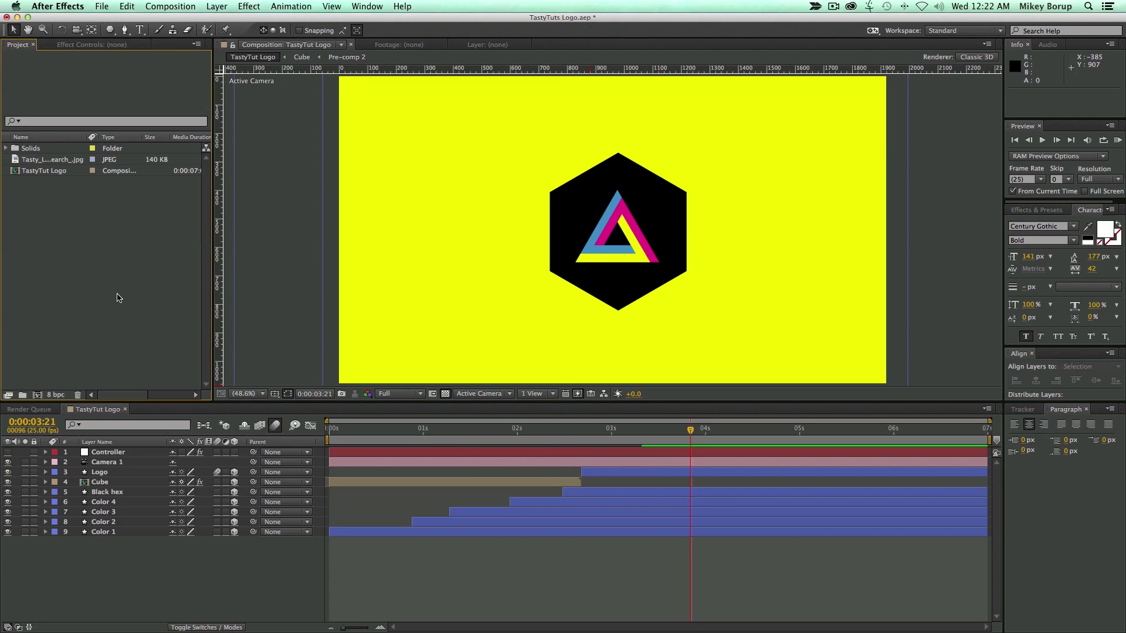
- Create a composition named Tasty Logo with the HDTV 1080 29.97 preset and a 10-second duration
{"action": "key", "text": "super+n"}
{"action": "type", "text": "Tasty Logo"}
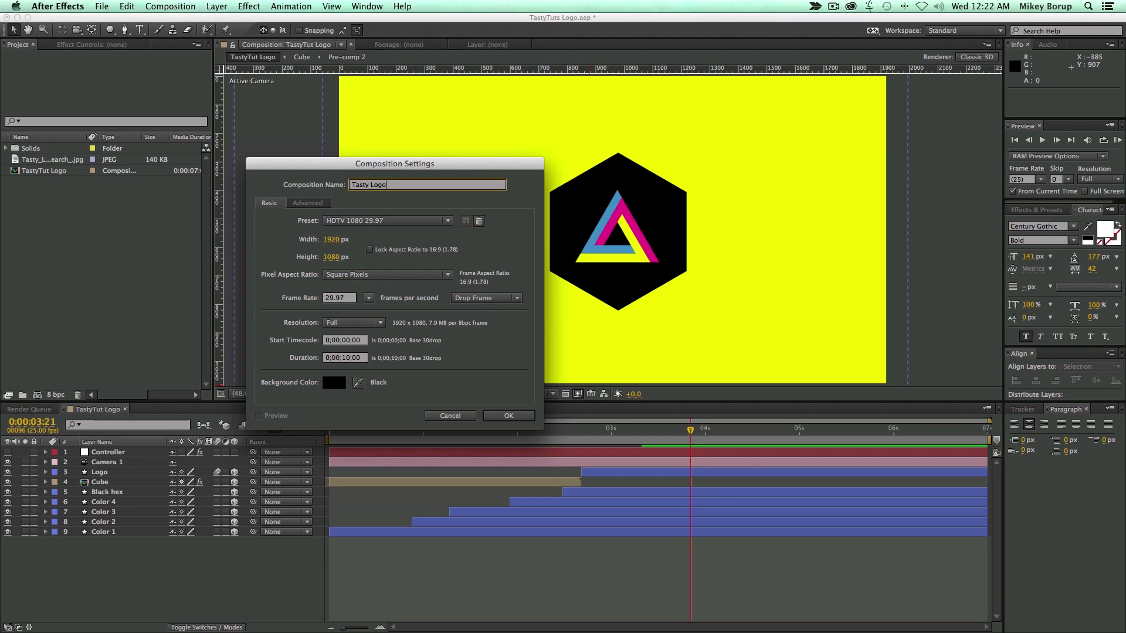
{"action": "left_click", "coordinate": [509, 416]}
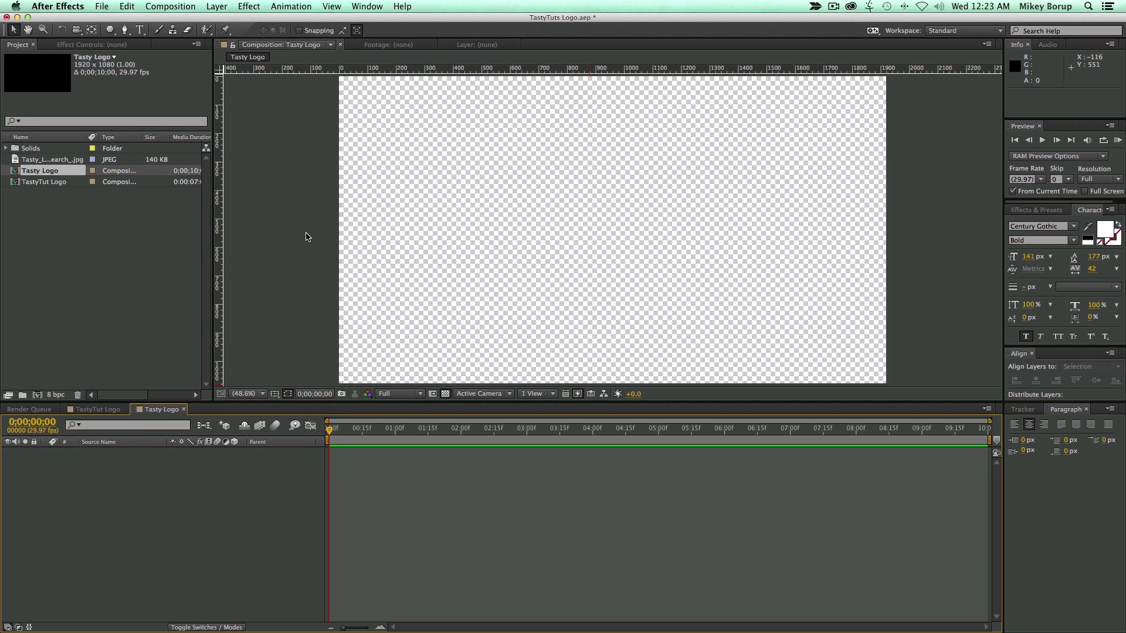
- Add a 400 × 400 px solid layer in blue (R 80, G 154, B 199)
{"action": "left_click", "coordinate": [217, 7]}
{"action": "mouse_move", "coordinate": [223, 22]}
{"action": "left_click", "coordinate": [390, 35]}
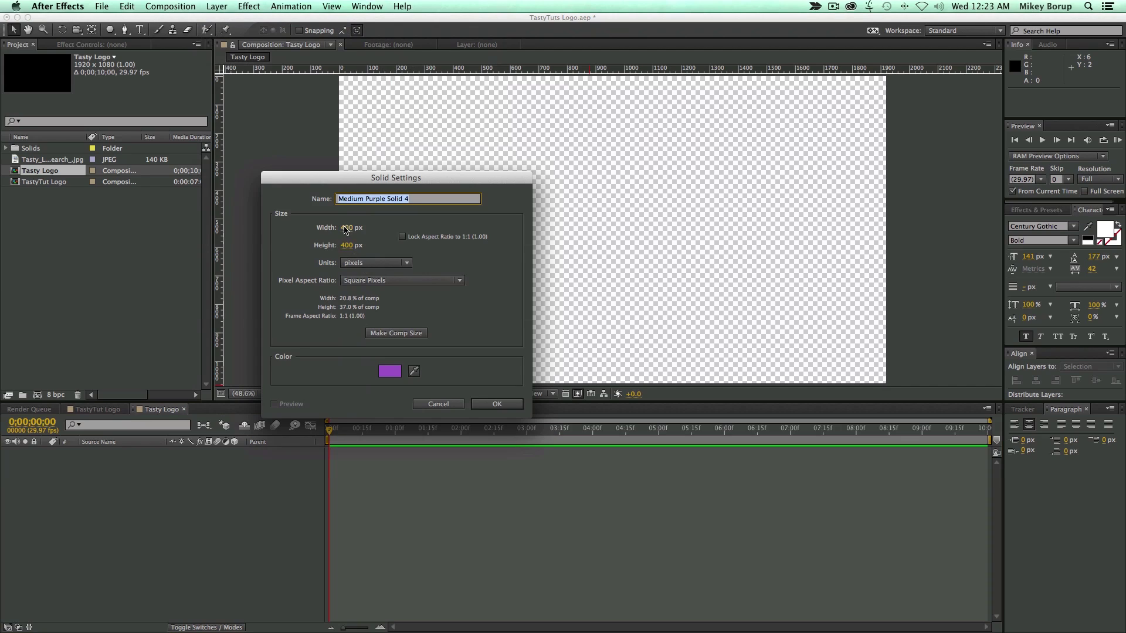
{"action": "left_click", "coordinate": [414, 370]}
{"action": "left_click", "coordinate": [431, 371]}
{"action": "left_click", "coordinate": [127, 388]}
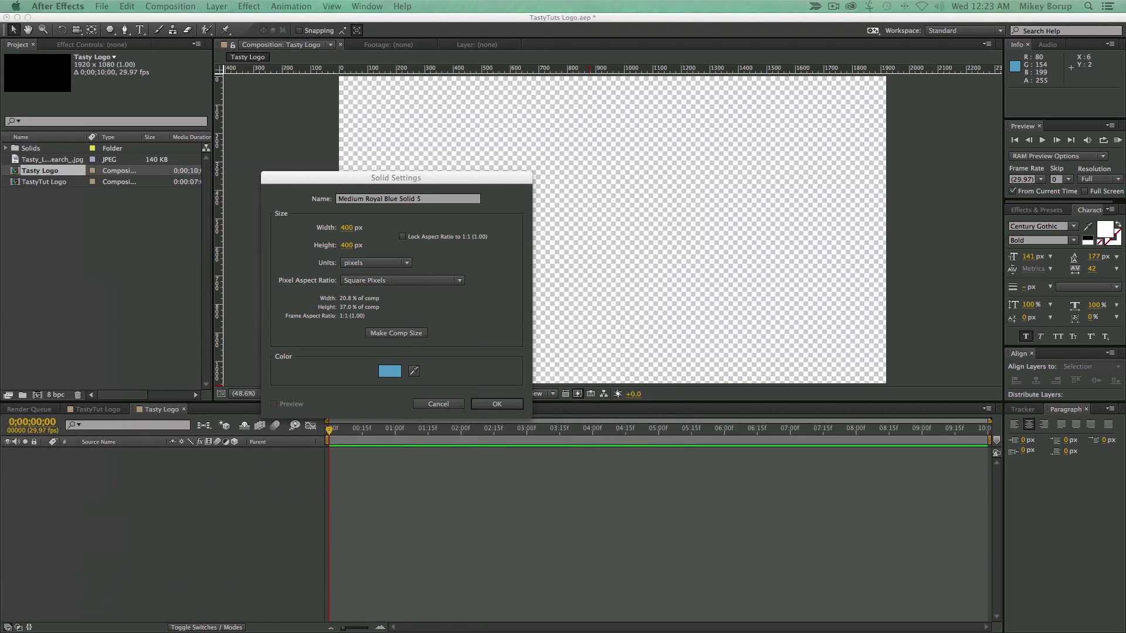
{"action": "left_click", "coordinate": [507, 404]}
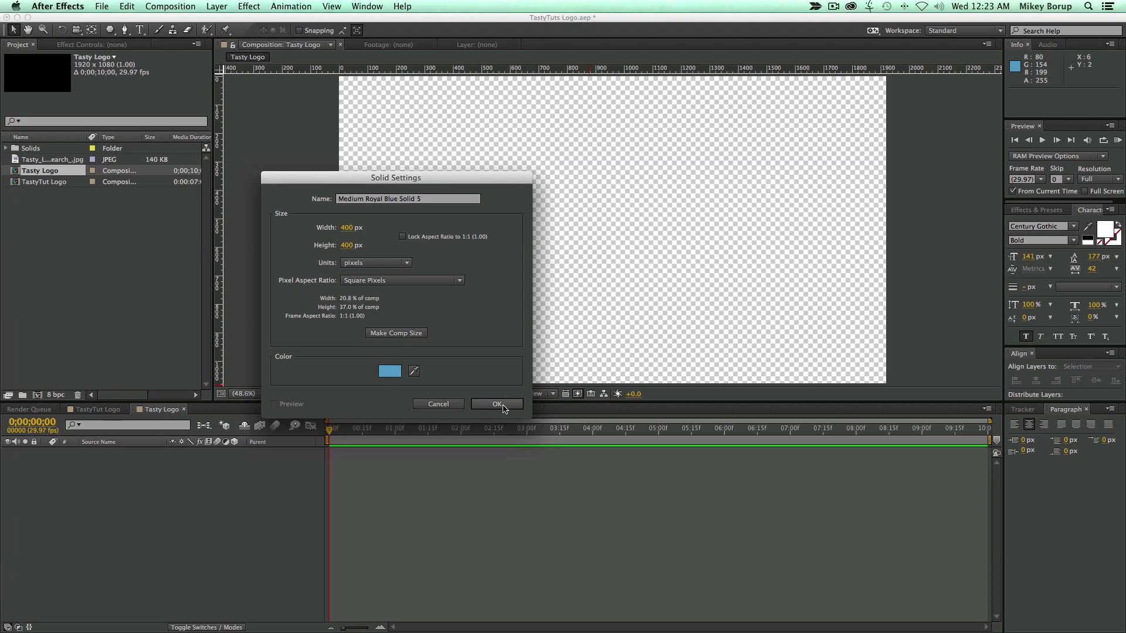
- Duplicate the blue solid five times and make all six layers 3D
{"action": "left_click", "coordinate": [118, 548]}
{"action": "left_click", "coordinate": [119, 452]}
{"action": "key", "text": "ctrl+d"}
{"action": "key", "text": "ctrl+d"}
{"action": "key", "text": "super+d"}
{"action": "key", "text": "super+d"}
{"action": "key", "text": "super+d"}
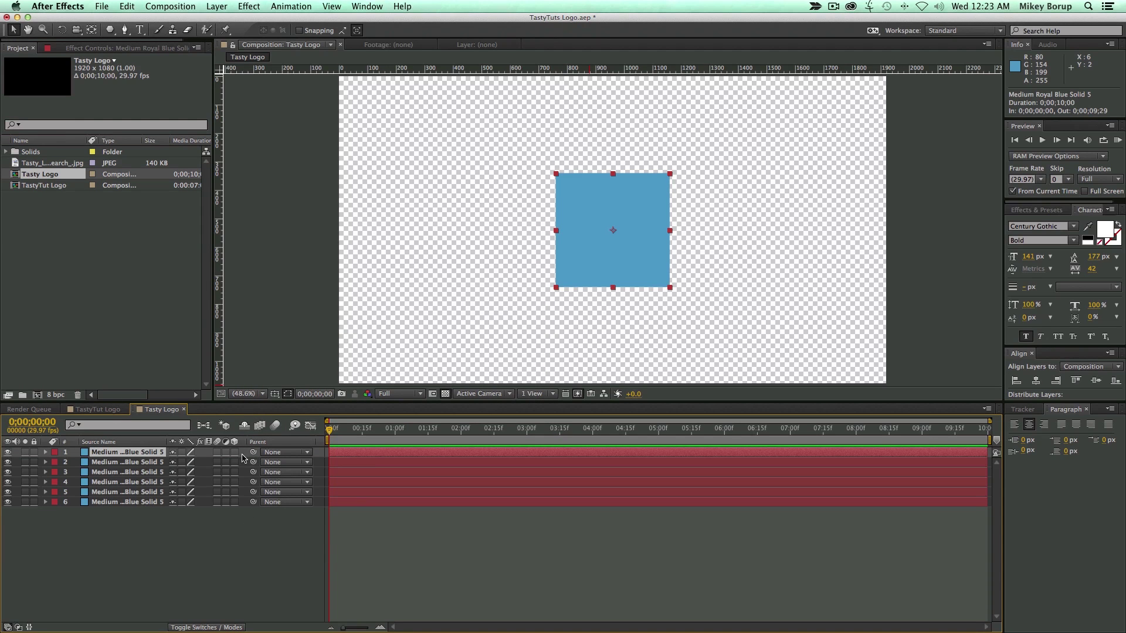
{"action": "left_click_drag", "start_coordinate": [234, 452], "coordinate": [235, 503]}
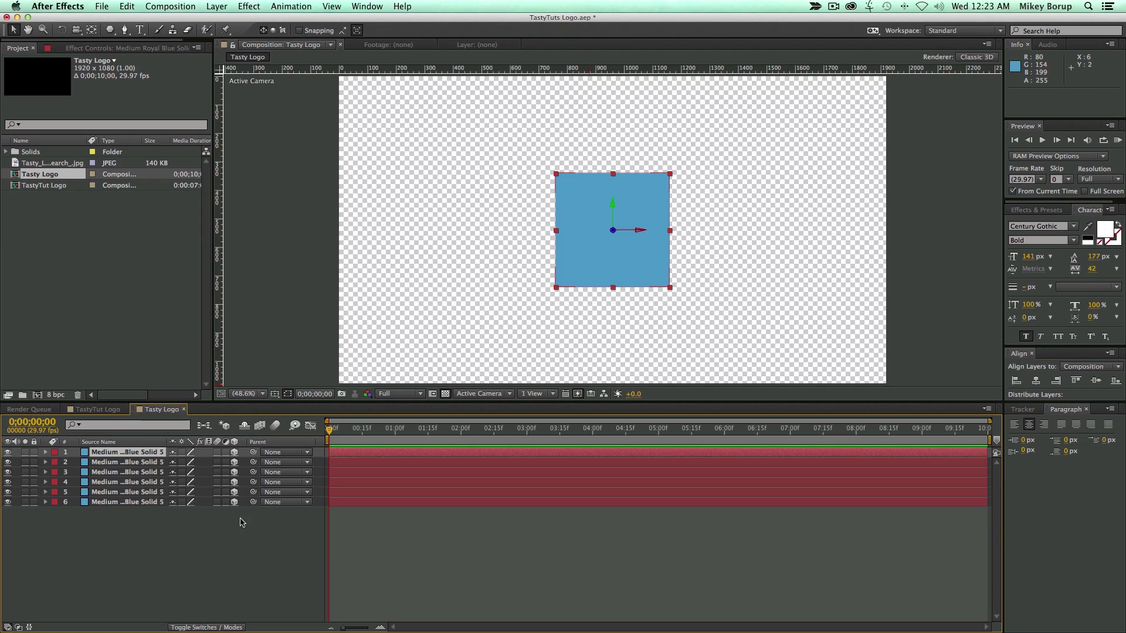
- Reveal the position of all six solids and set the Z position to 200 on layer 1 and -200 on layer 2
{"action": "key", "text": "super+a"}
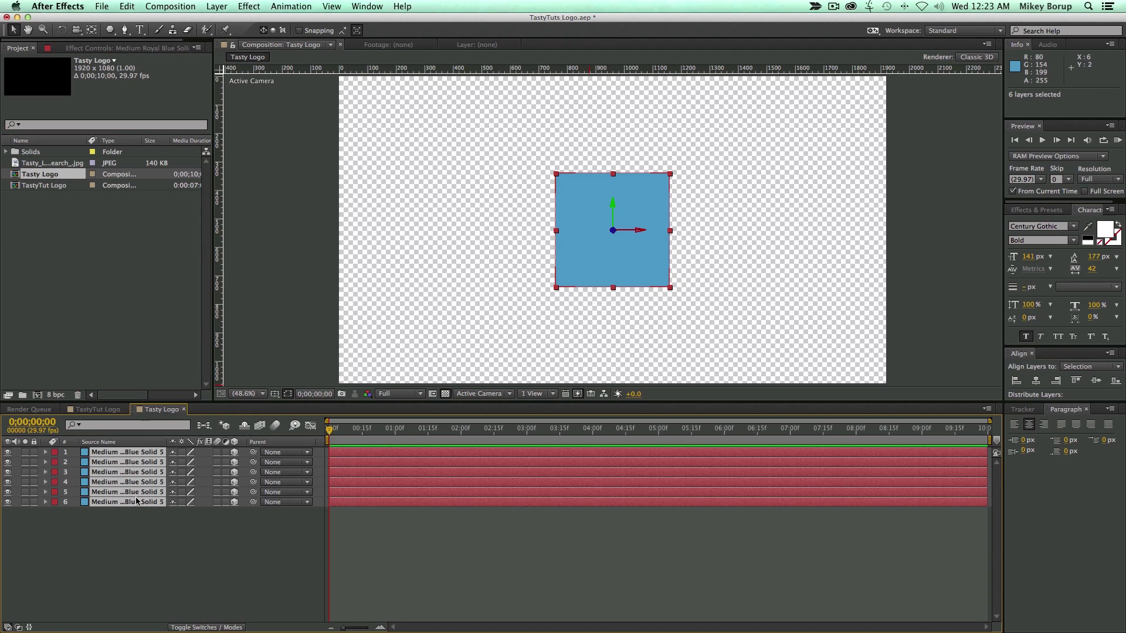
{"action": "key", "text": "p"}
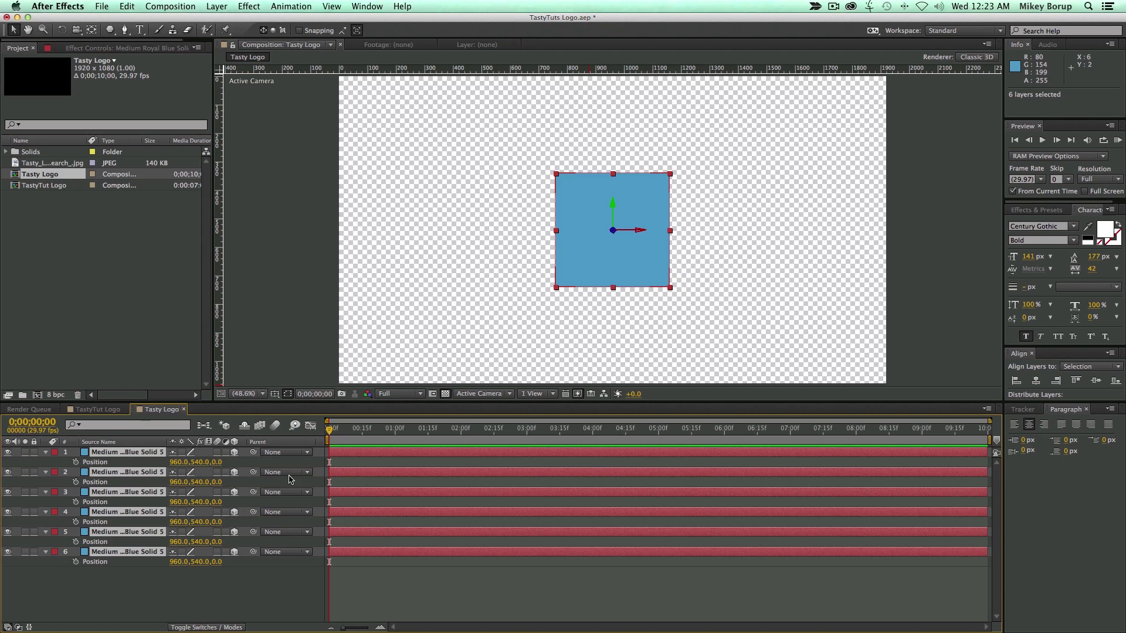
{"action": "left_click", "coordinate": [211, 570]}
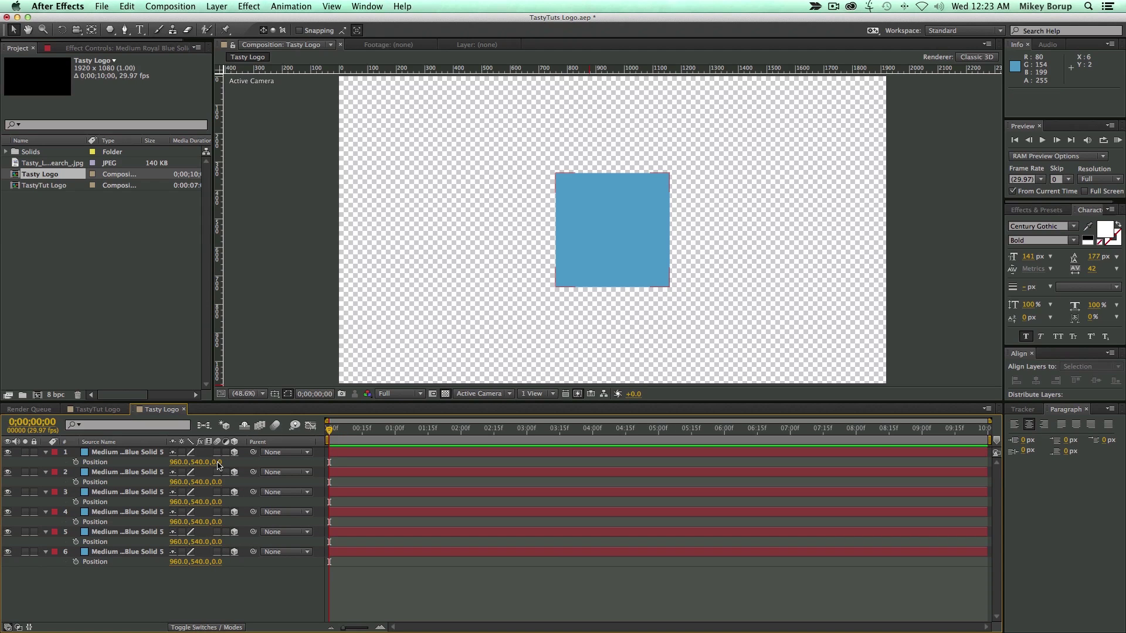
{"action": "left_click", "coordinate": [215, 462]}
{"action": "type", "text": "200"}
{"action": "key", "text": "Tab"}
{"action": "key", "text": "Tab"}
{"action": "key", "text": "Tab"}
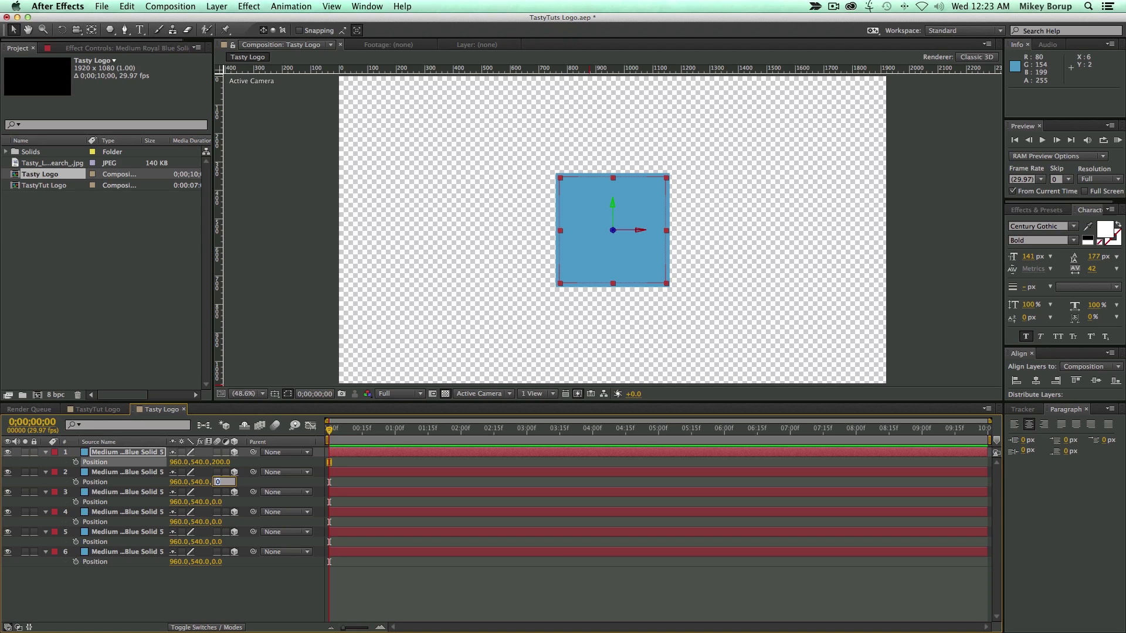
{"action": "type", "text": "-200"}
{"action": "key", "text": "Tab"}
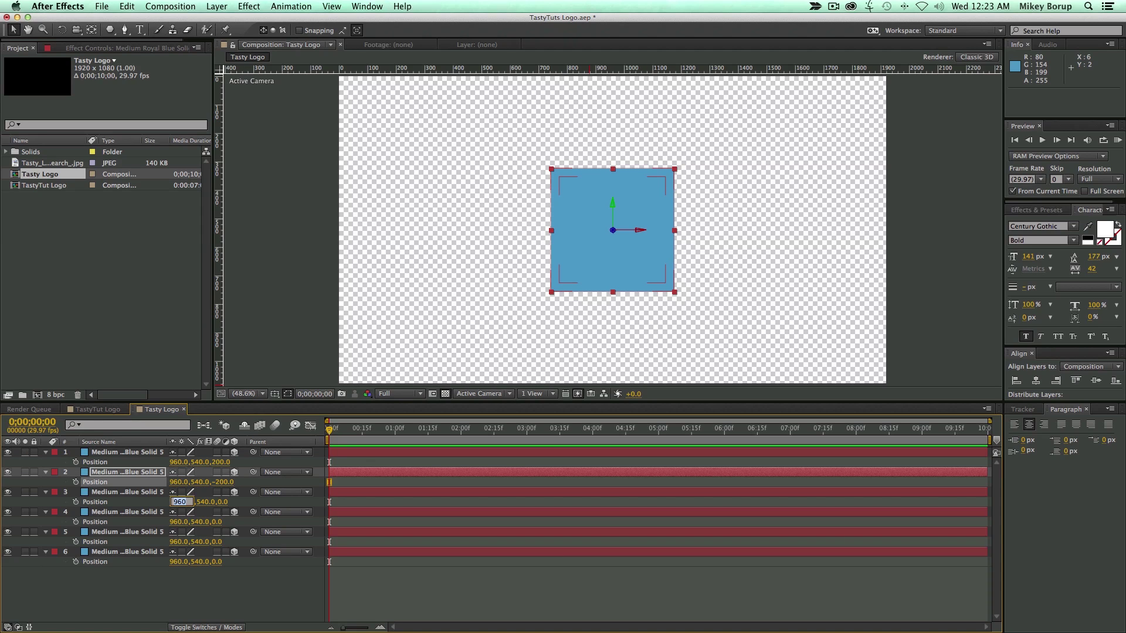
- Set the X position to 1160 on layer 3 and 760 on layer 4
{"action": "type", "text": "1160"}
{"action": "key", "text": "Tab"}
{"action": "key", "text": "Tab"}
{"action": "key", "text": "Tab"}
{"action": "type", "text": "760"}
{"action": "key", "text": "Tab"}
{"action": "key", "text": "Tab"}
{"action": "key", "text": "Tab"}
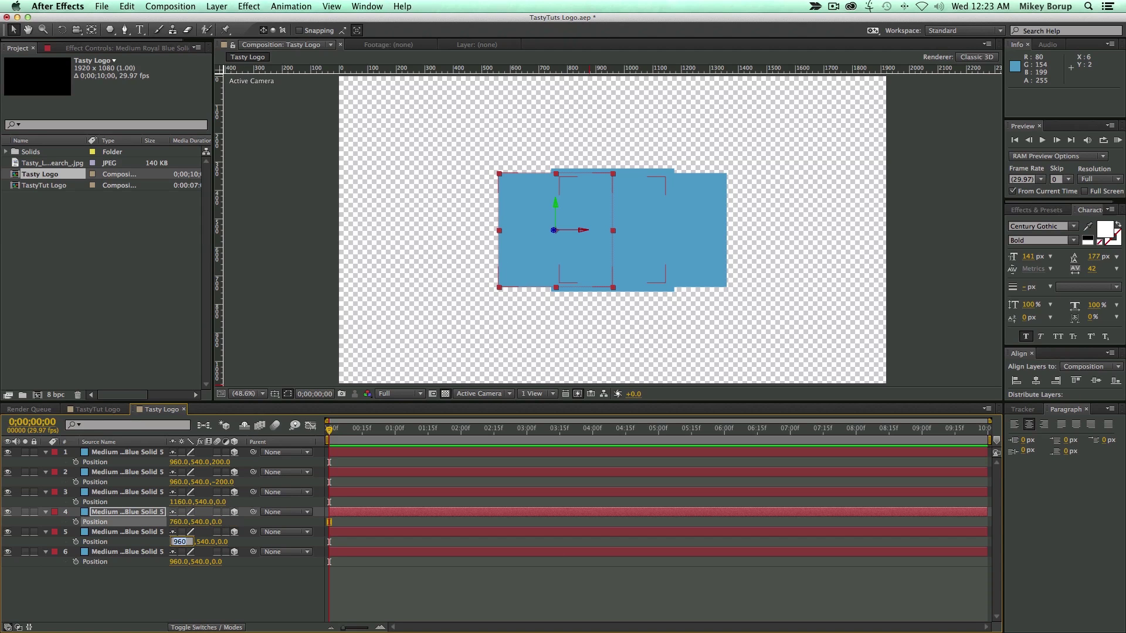
- Set the Y position to 740 on layer 5 and 340 on layer 6
{"action": "key", "text": "Tab"}
{"action": "type", "text": "740"}
{"action": "key", "text": "Tab"}
{"action": "key", "text": "Tab"}
{"action": "key", "text": "Tab"}
{"action": "type", "text": "3"}
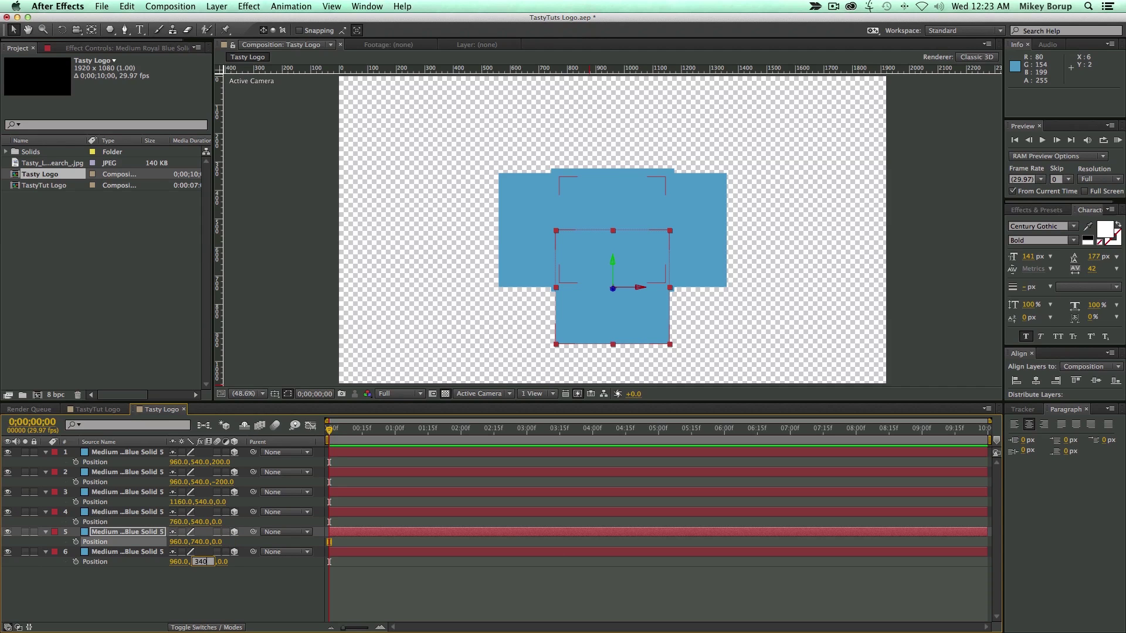
{"action": "type", "text": "40"}
{"action": "key", "text": "Tab"}
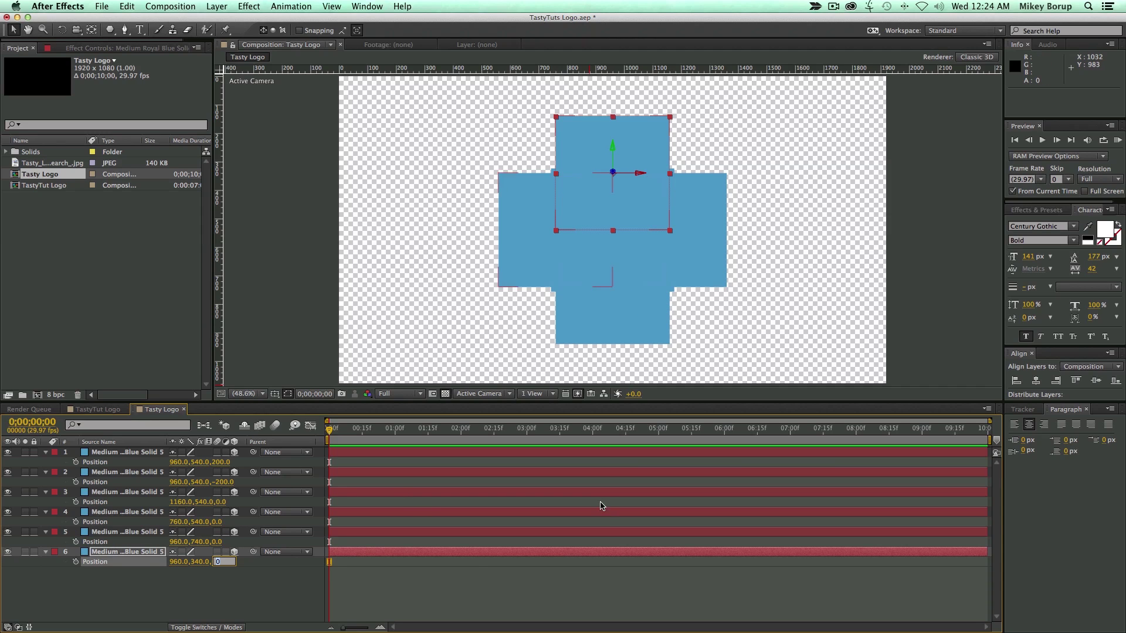
{"action": "left_click", "coordinate": [124, 581]}
- Set the Y Rotation of layers 3 and 4 to 90° and collapse the properties of layers 1 to 4
{"action": "left_click", "coordinate": [117, 494]}
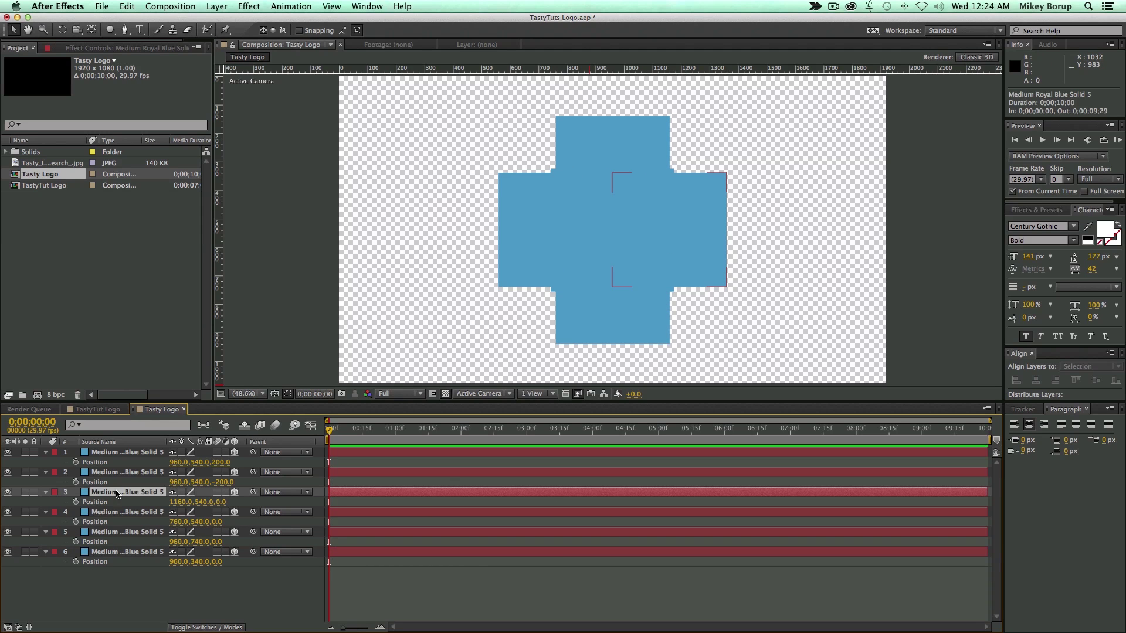
{"action": "left_click", "coordinate": [116, 512], "text": "shift"}
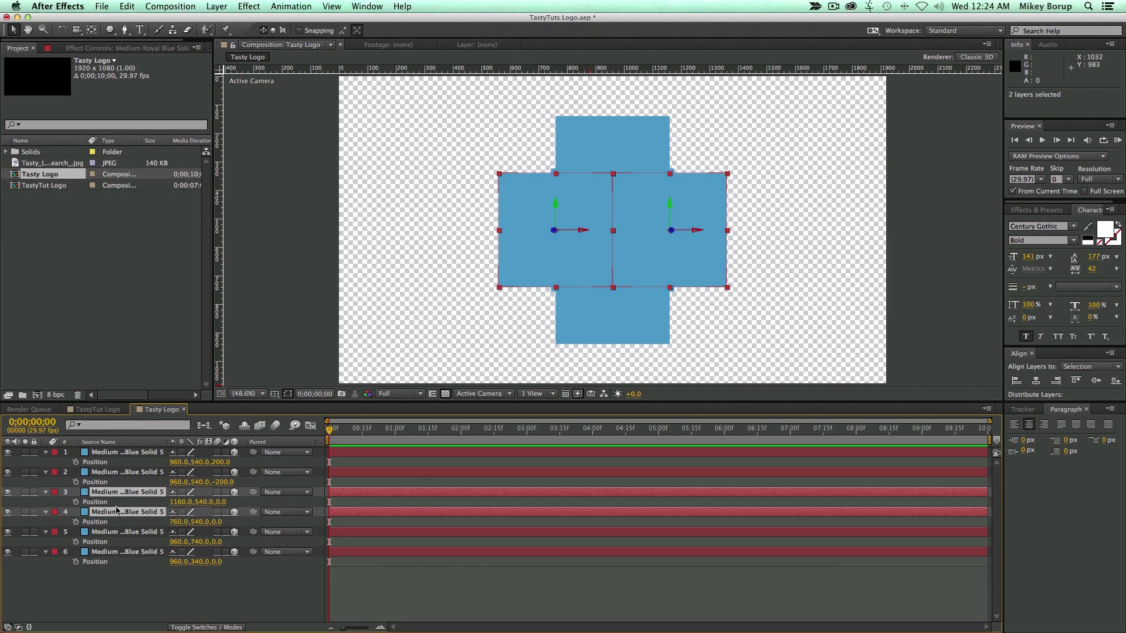
{"action": "key", "text": "r"}
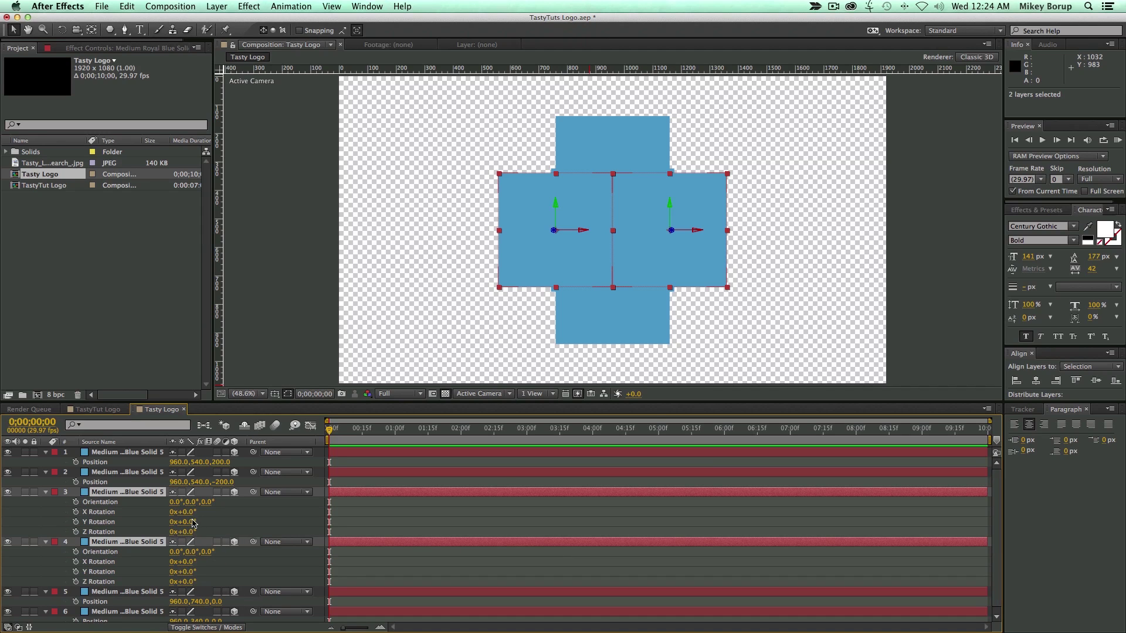
{"action": "left_click", "coordinate": [192, 522]}
{"action": "type", "text": "90"}
{"action": "key", "text": "Return"}
{"action": "left_click", "coordinate": [46, 492]}
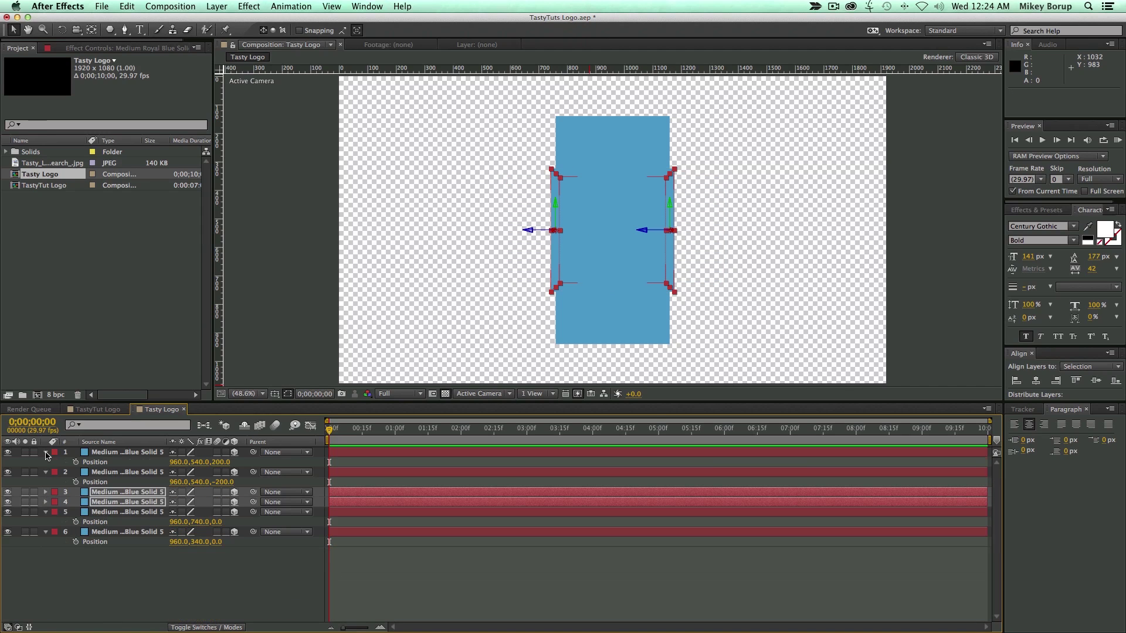
{"action": "left_click", "coordinate": [46, 452]}
{"action": "left_click", "coordinate": [46, 471]}
{"action": "left_click", "coordinate": [45, 462]}
- Set the X Rotation of layers 5 and 6 to 90° and collapse their properties
{"action": "left_click", "coordinate": [109, 494]}
{"action": "left_click", "coordinate": [115, 512], "text": "shift"}
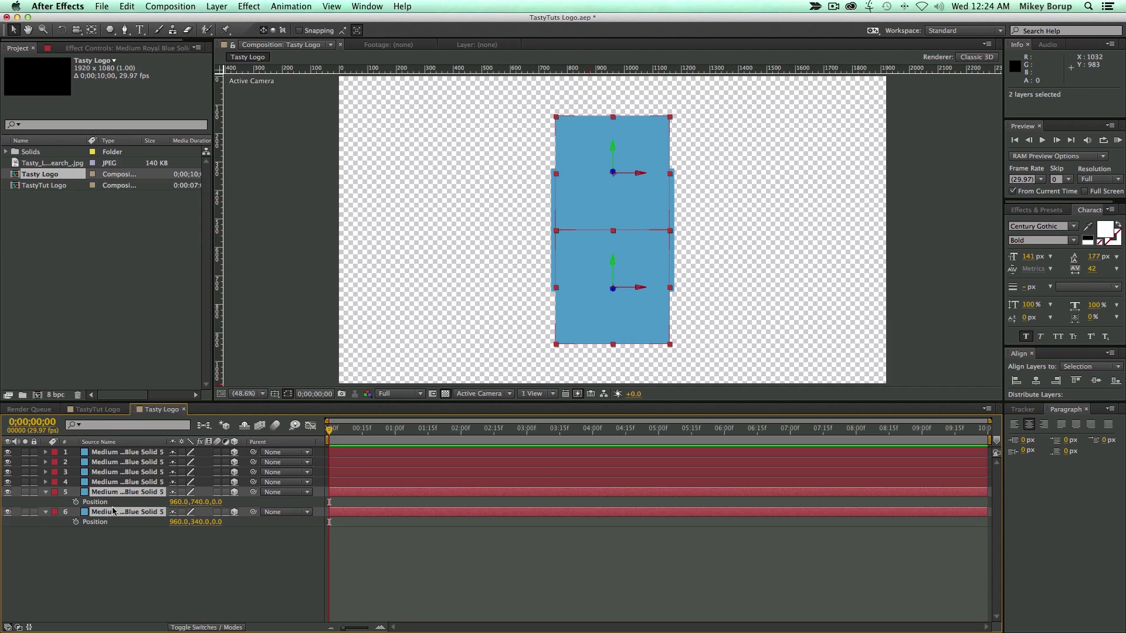
{"action": "key", "text": "r"}
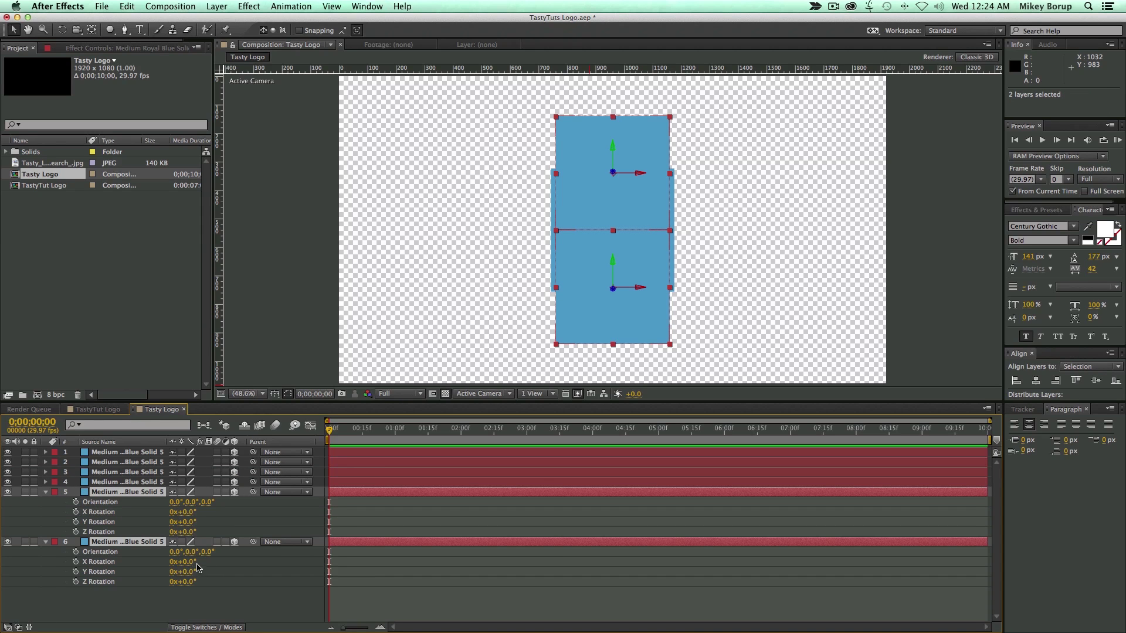
{"action": "left_click", "coordinate": [188, 562]}
{"action": "type", "text": "90"}
{"action": "key", "text": "Return"}
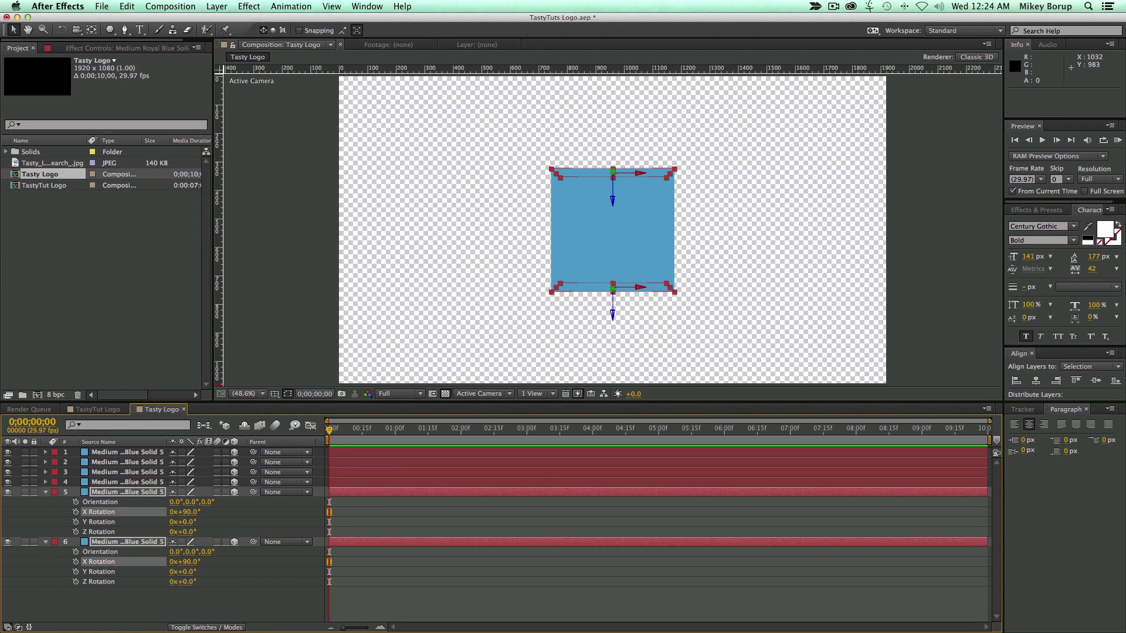
{"action": "left_click", "coordinate": [406, 591]}
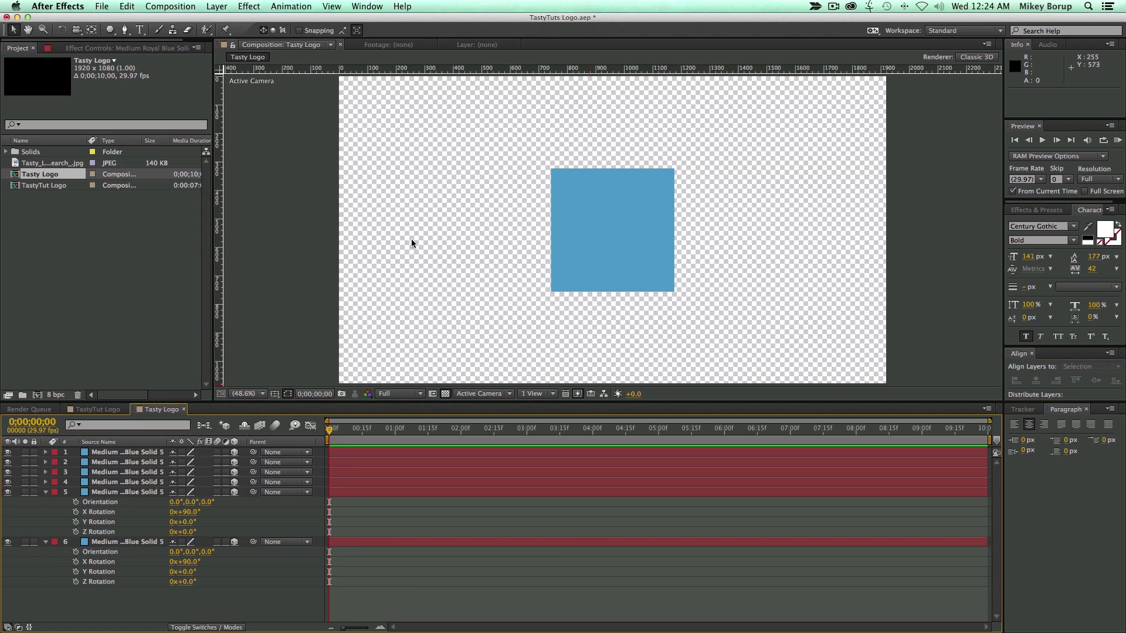
{"action": "left_click", "coordinate": [45, 492]}
{"action": "left_click", "coordinate": [46, 502]}
- Pre-compose all six solids as Cube, moving all attributes, and make the Cube layer 3D with collapsed transformations
{"action": "left_click", "coordinate": [121, 452]}
{"action": "left_click", "coordinate": [124, 502], "text": "shift"}
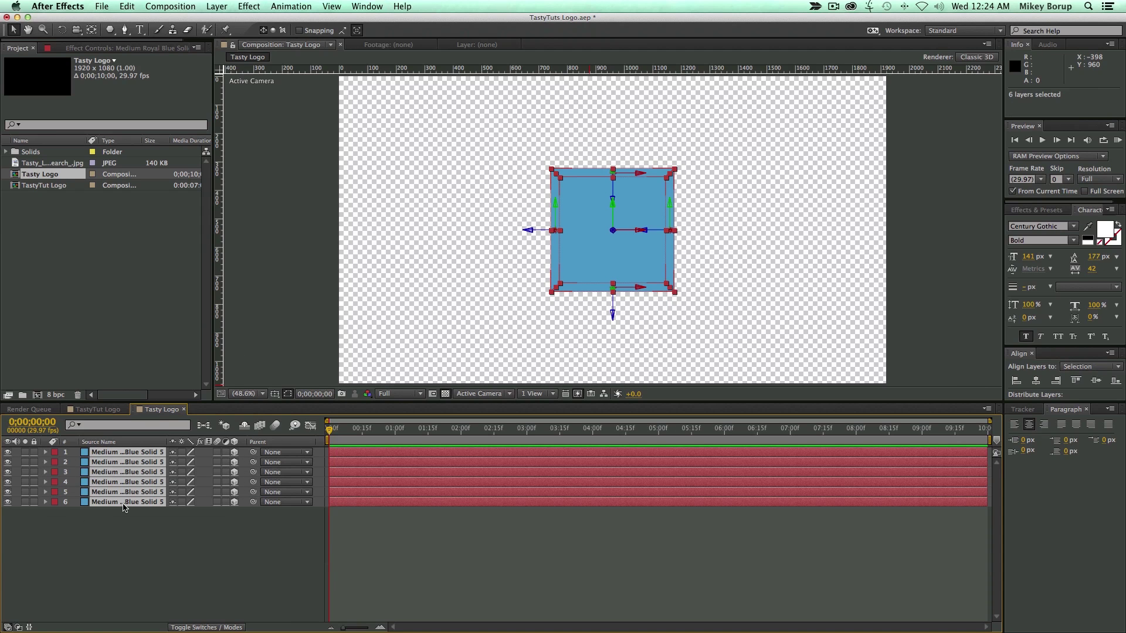
{"action": "key", "text": "super+shift+c"}
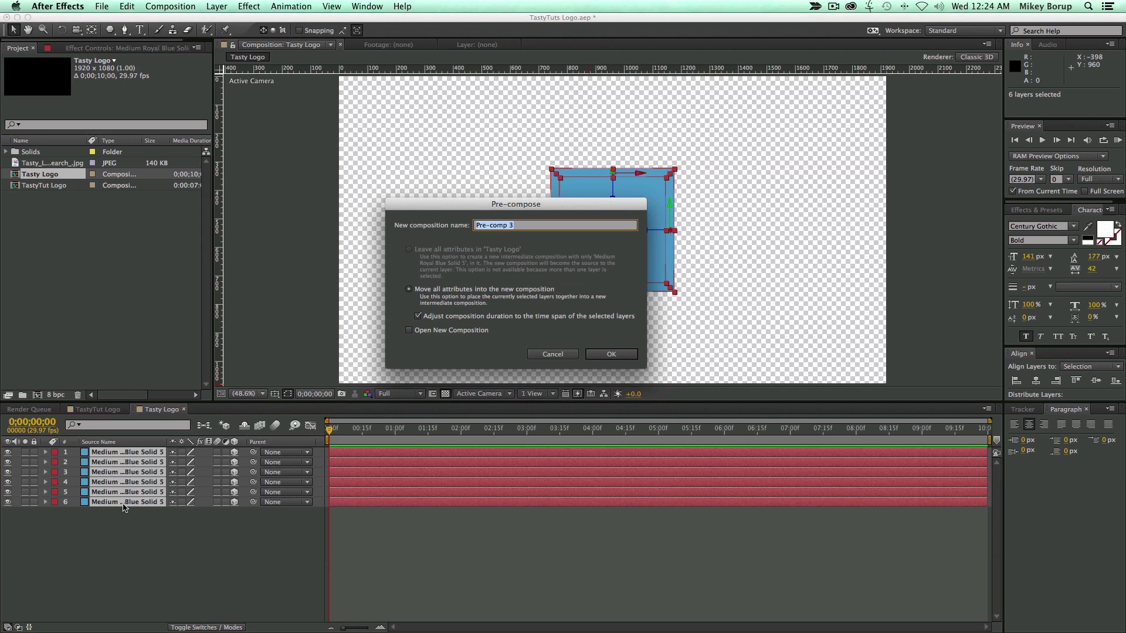
{"action": "type", "text": "Cube"}
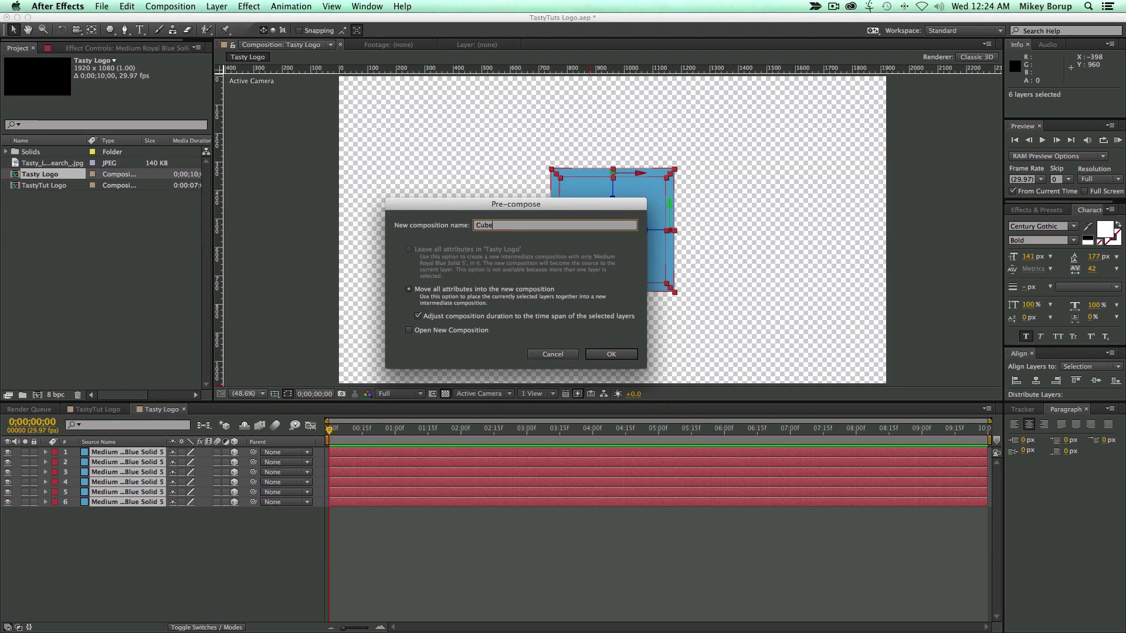
{"action": "key", "text": "Return"}
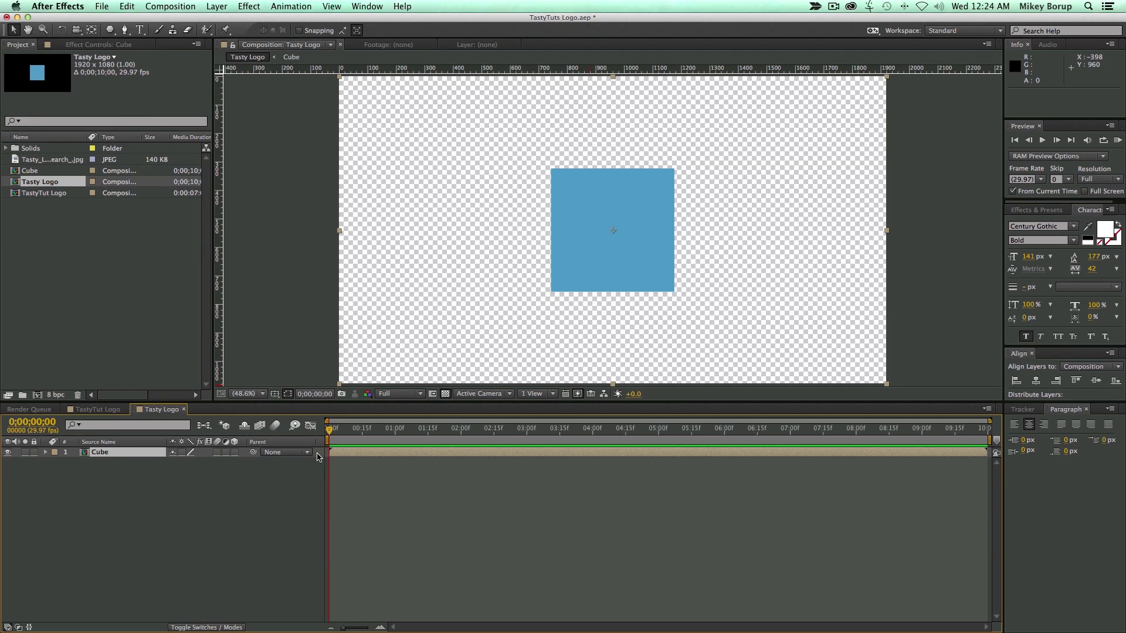
{"action": "left_click", "coordinate": [234, 453]}
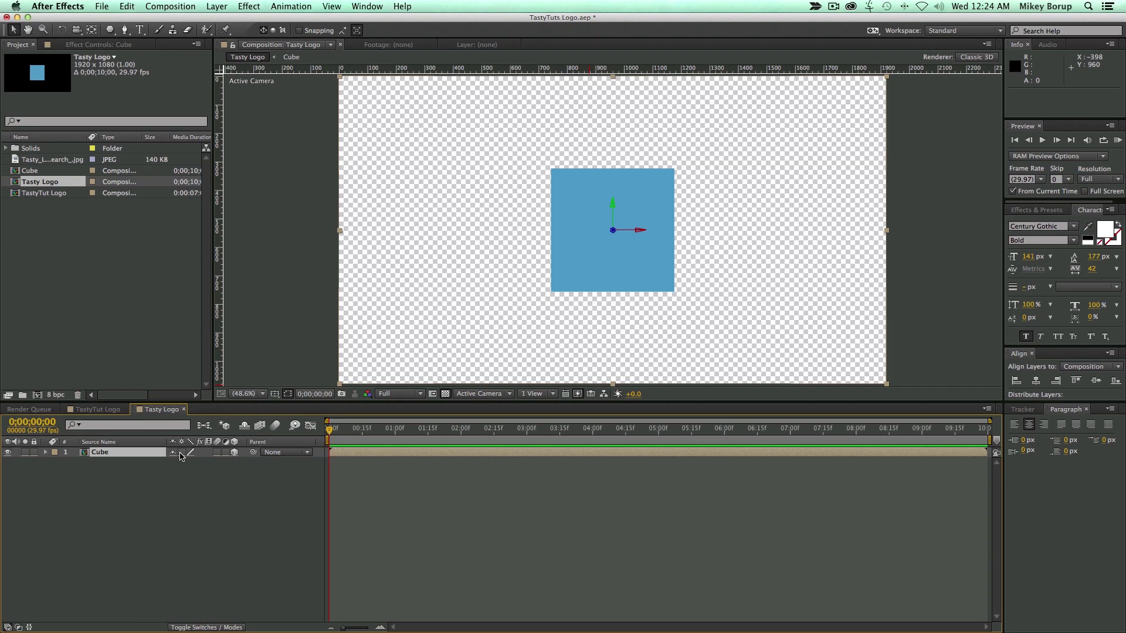
{"action": "left_click", "coordinate": [182, 453]}
- Try rotating the Cube layer around its Y axis and undo the rotation
{"action": "key", "text": "r"}
{"action": "left_click_drag", "start_coordinate": [187, 484], "coordinate": [317, 483]}
{"action": "key", "text": "super+z"}
- Inside the Cube composition, add a two-node camera with a 10° angle of view and orbit it until the cube's outline forms a hexagon
{"action": "double_click", "coordinate": [356, 452]}
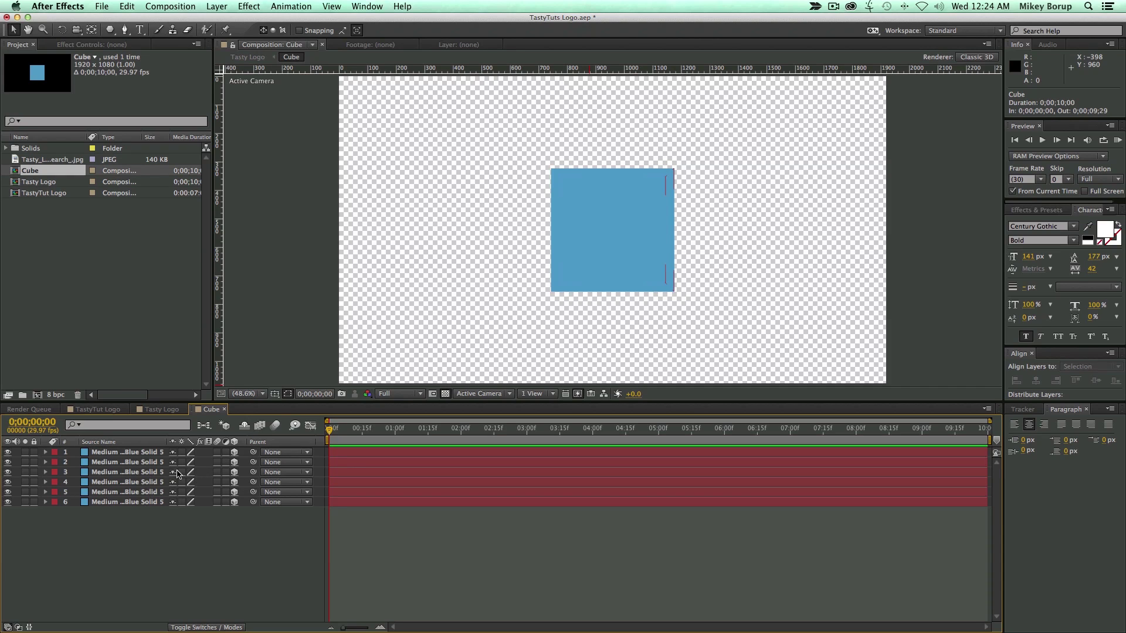
{"action": "left_click", "coordinate": [217, 6]}
{"action": "mouse_move", "coordinate": [222, 22]}
{"action": "left_click", "coordinate": [394, 57]}
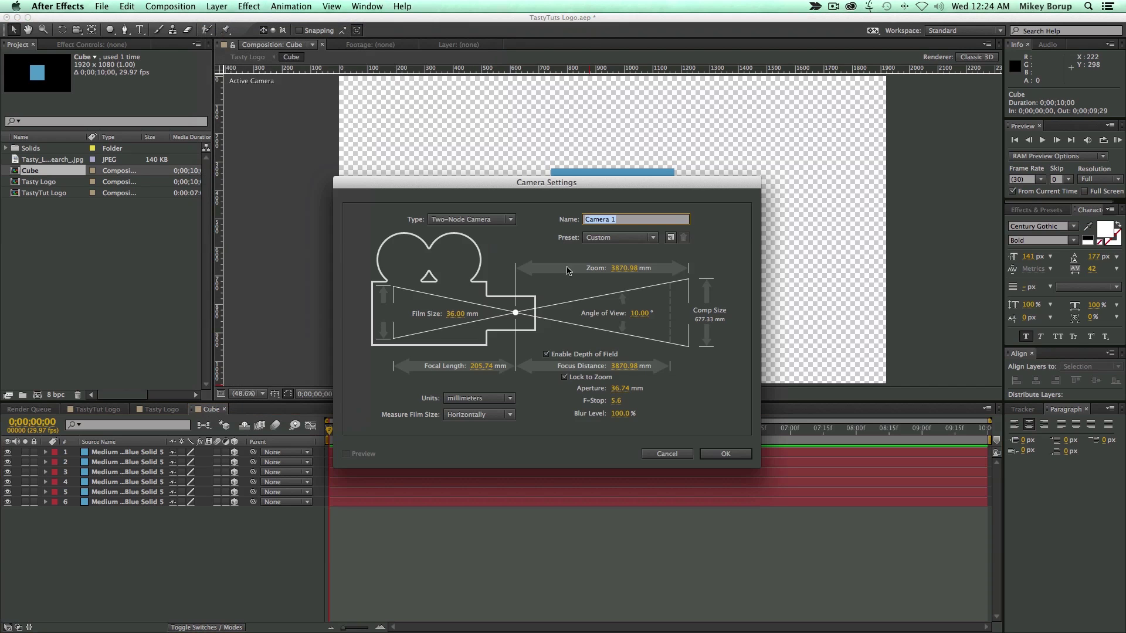
{"action": "left_click", "coordinate": [741, 455]}
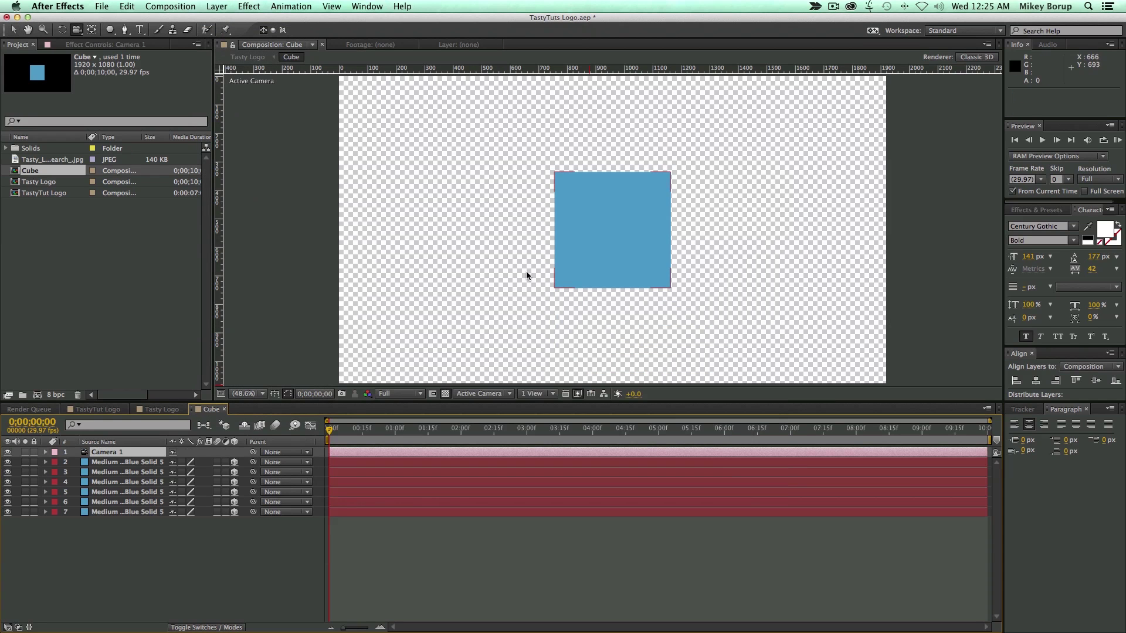
{"action": "left_click_drag", "start_coordinate": [575, 306], "coordinate": [578, 312]}
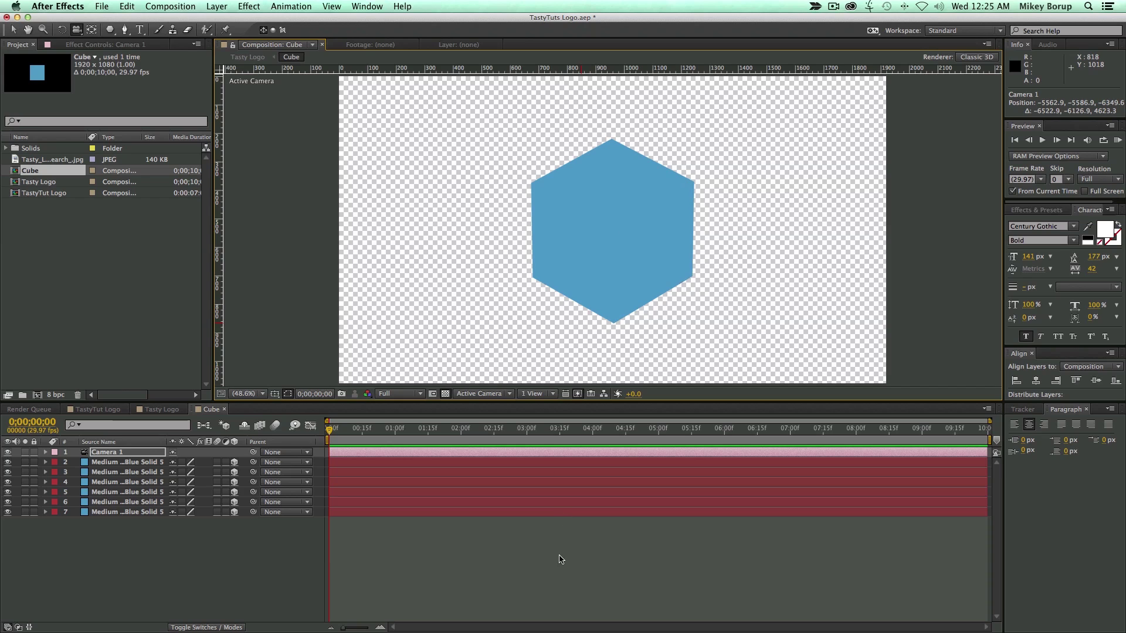
- Select each of the six solid layers in the Cube composition to identify which cube face it forms
{"action": "left_click", "coordinate": [239, 554]}
{"action": "left_click", "coordinate": [126, 463]}
{"action": "left_click", "coordinate": [125, 473]}
{"action": "left_click", "coordinate": [124, 482]}
{"action": "left_click", "coordinate": [123, 493]}
{"action": "left_click", "coordinate": [123, 502]}
{"action": "left_click", "coordinate": [123, 512]}
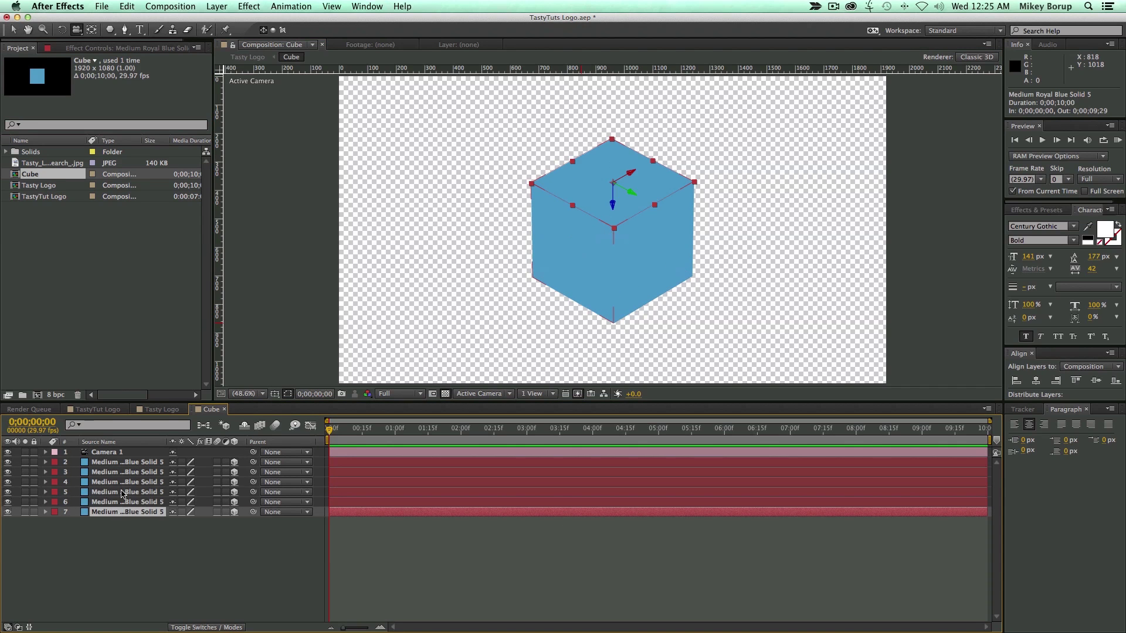
{"action": "left_click", "coordinate": [125, 462]}
{"action": "left_click", "coordinate": [123, 473]}
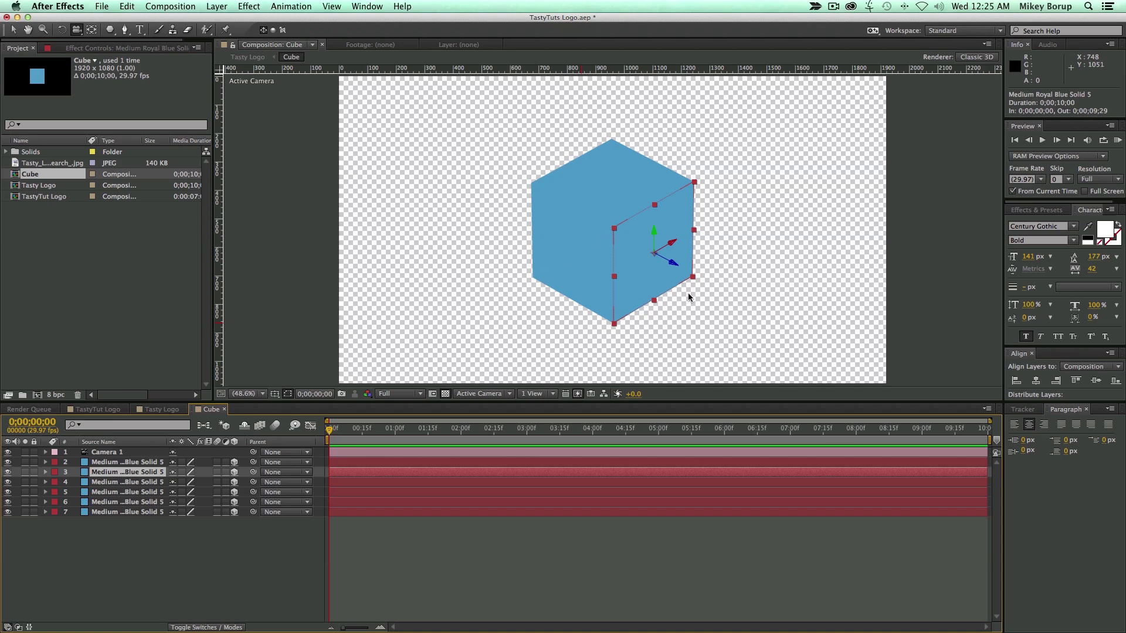
{"action": "left_click", "coordinate": [126, 463]}
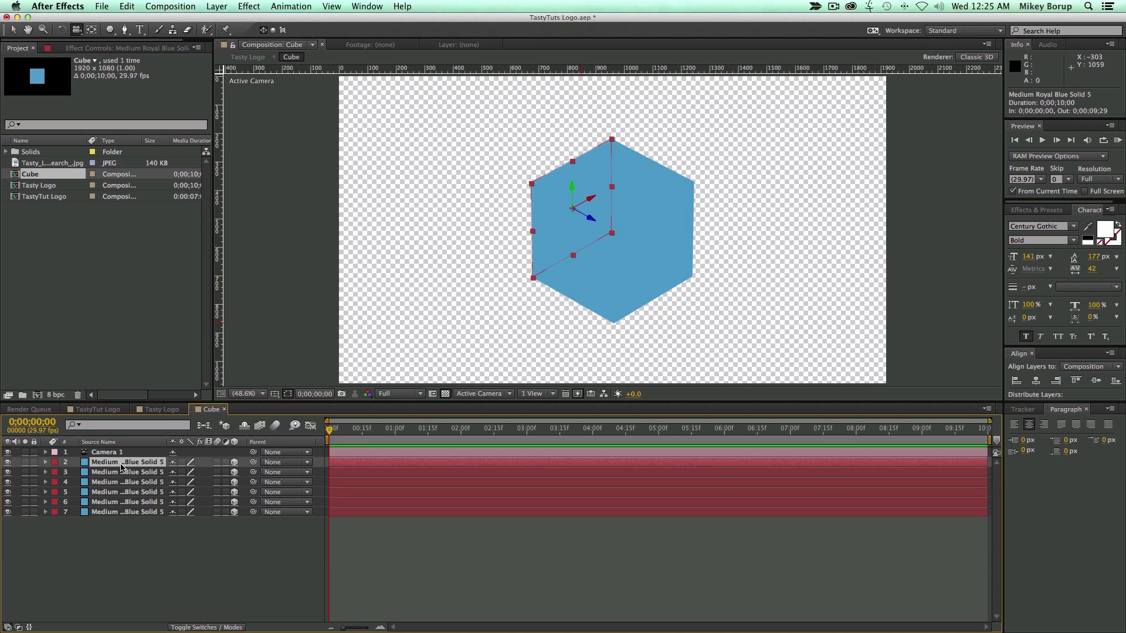
- Reorder the solids so the front-right, front-left and top faces sit directly below the camera layer, and check the remaining layers' order
{"action": "left_click_drag", "start_coordinate": [120, 511], "coordinate": [127, 463]}
{"action": "left_click", "coordinate": [124, 472]}
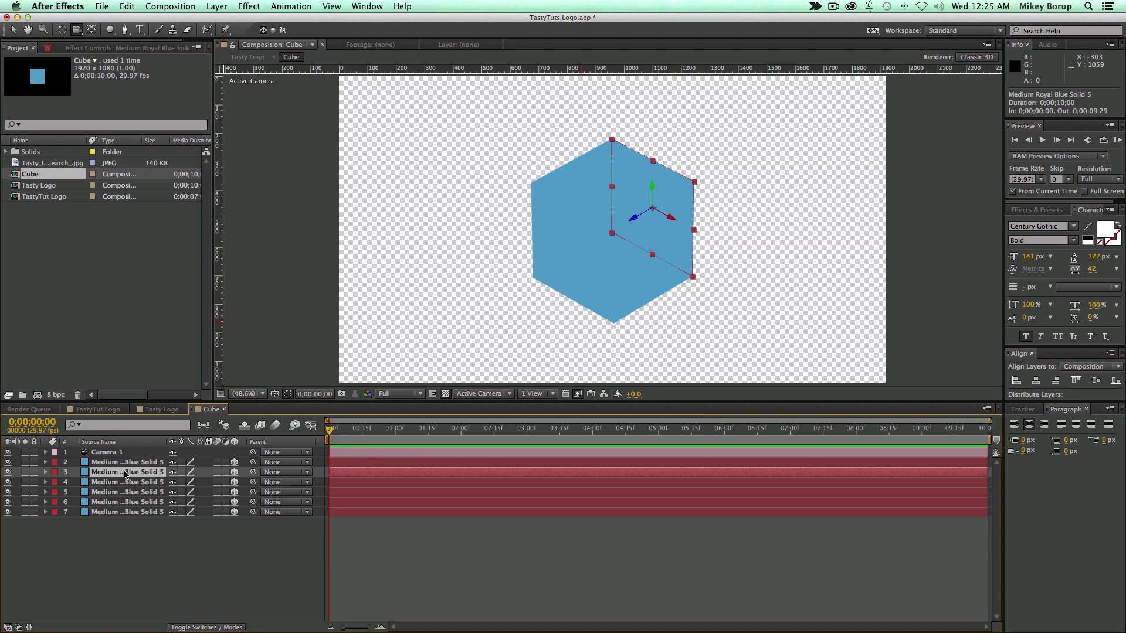
{"action": "left_click_drag", "start_coordinate": [124, 512], "coordinate": [127, 476]}
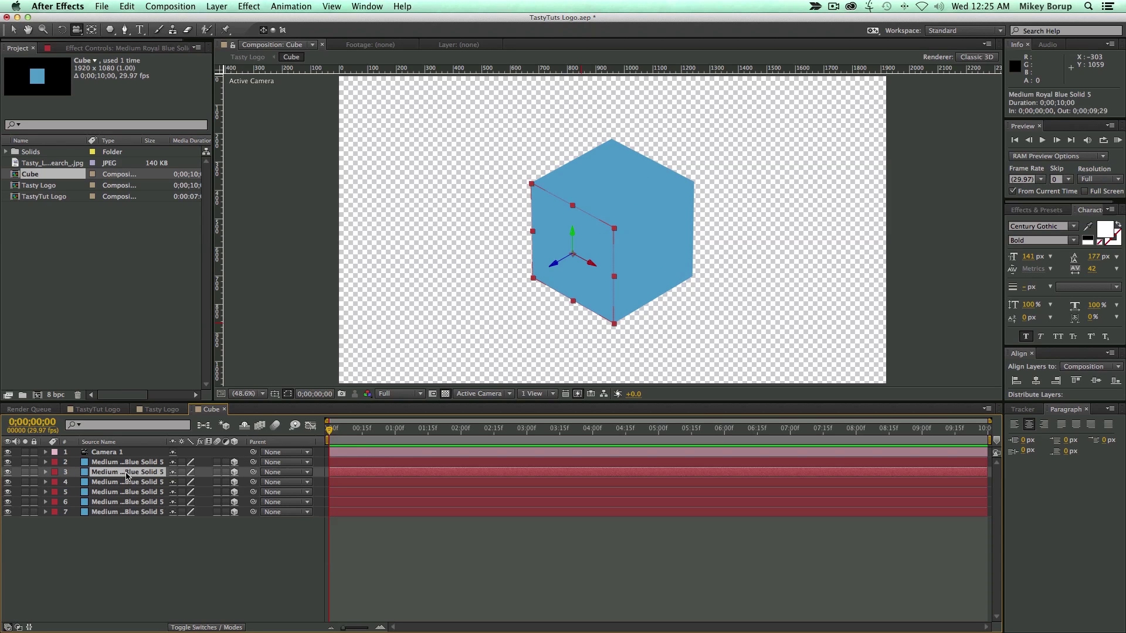
{"action": "left_click", "coordinate": [127, 482]}
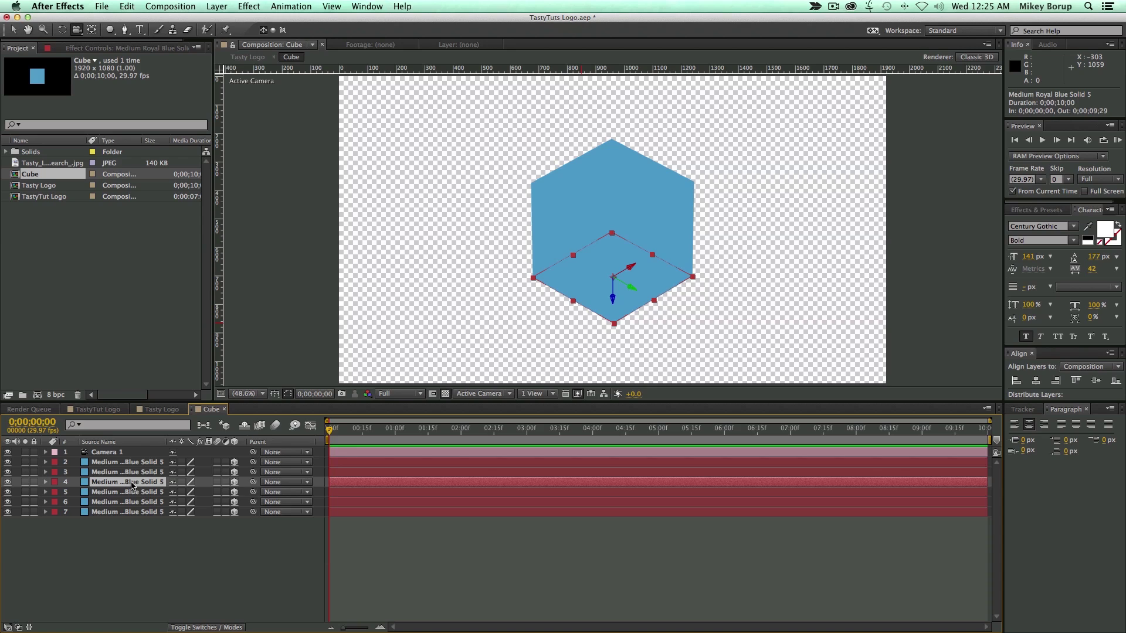
{"action": "left_click_drag", "start_coordinate": [130, 514], "coordinate": [128, 473]}
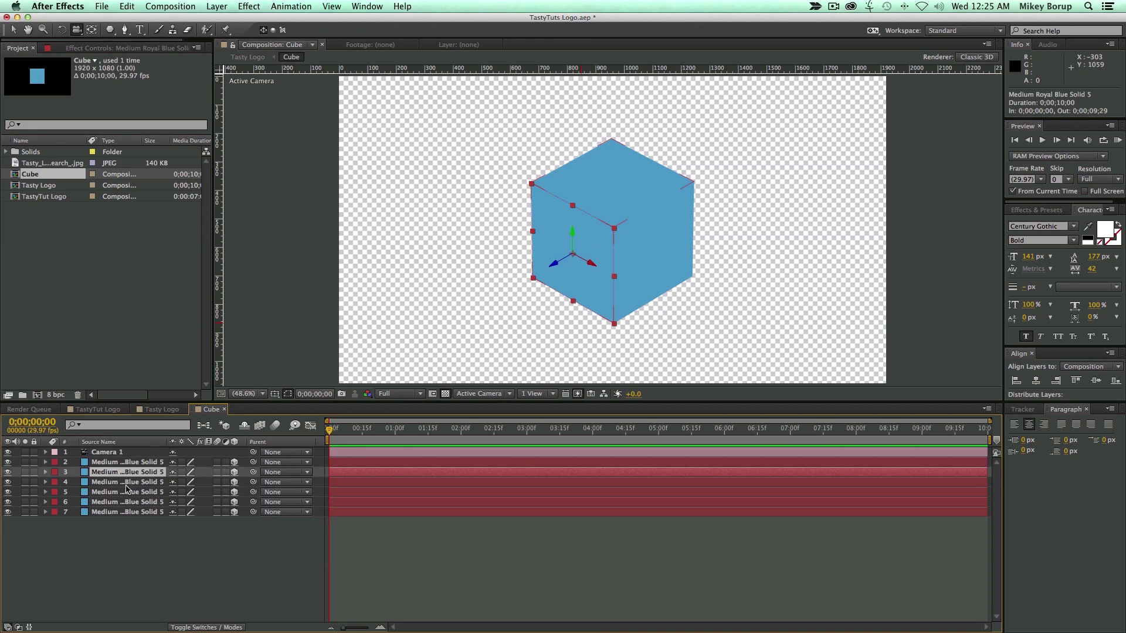
{"action": "left_click", "coordinate": [126, 484]}
{"action": "left_click", "coordinate": [127, 493]}
{"action": "left_click", "coordinate": [127, 502]}
{"action": "left_click", "coordinate": [124, 513]}
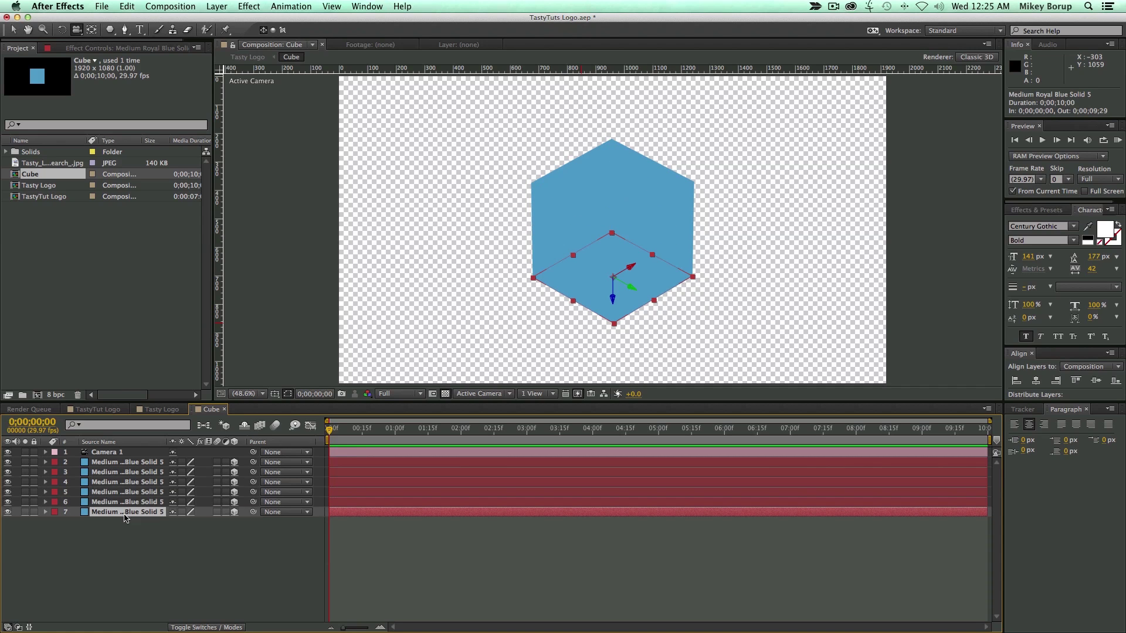
{"action": "left_click", "coordinate": [129, 537]}
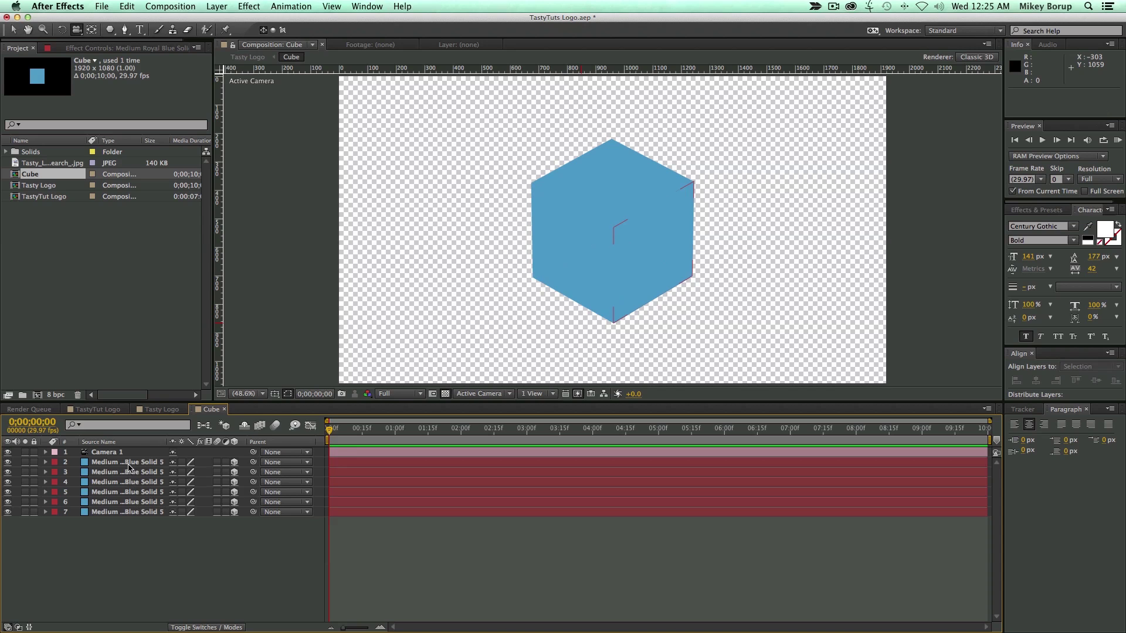
- Compare the front-right blue solid with the cube's face colours in the Tasty Logo .mp4 reference in QuickTime Player
{"action": "left_click", "coordinate": [127, 463]}
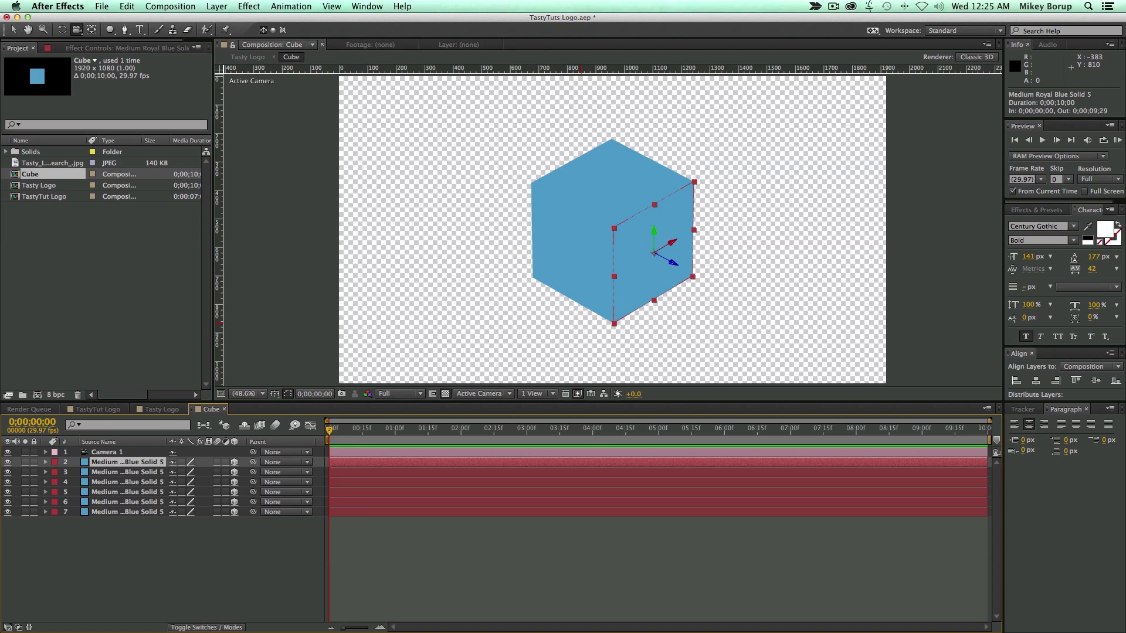
{"action": "left_click_drag", "start_coordinate": [0, 157], "coordinate": [346, 192]}
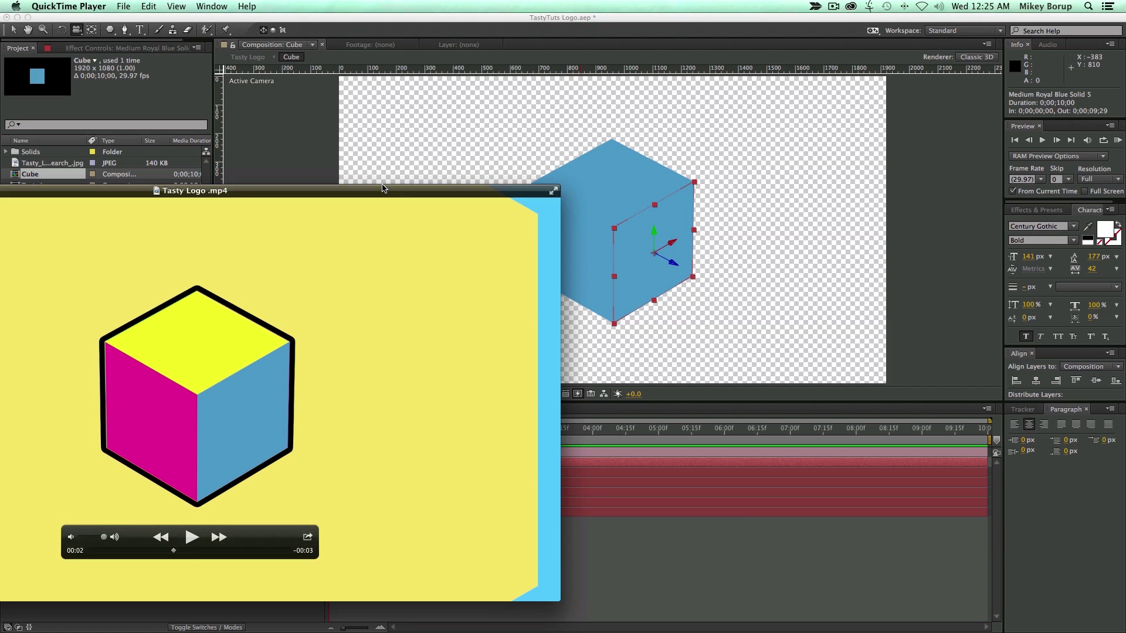
{"action": "key", "text": "super+q"}
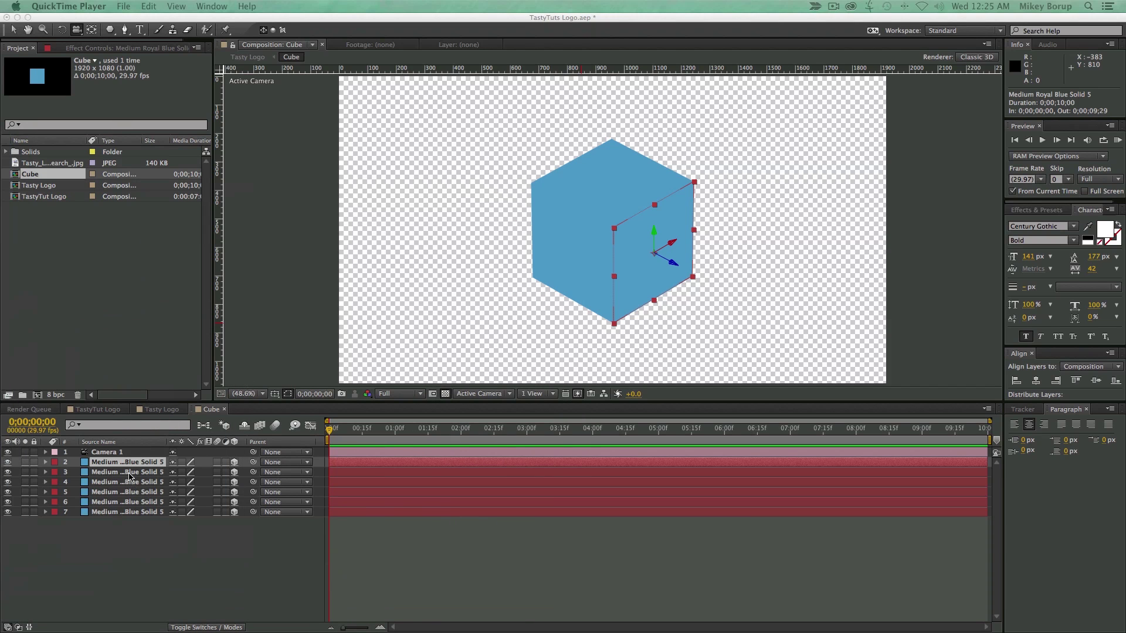
- Change the front-left solid's colour to magenta (R 228, G 32, B 146) in a new solid for that layer only
{"action": "left_click", "coordinate": [131, 472]}
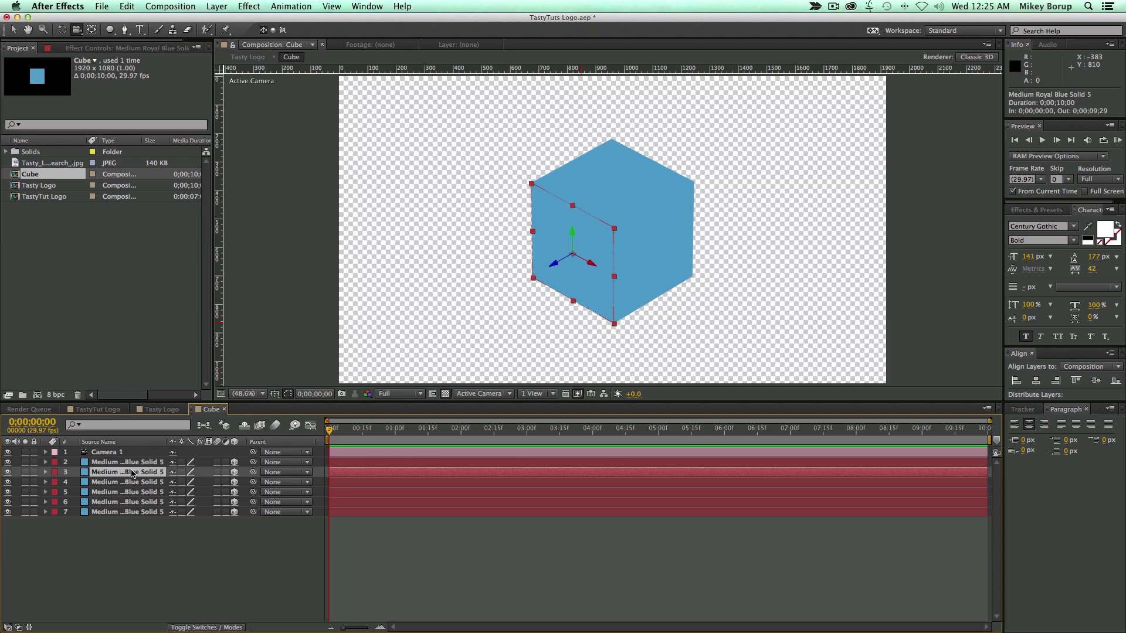
{"action": "key", "text": "super+shift+y"}
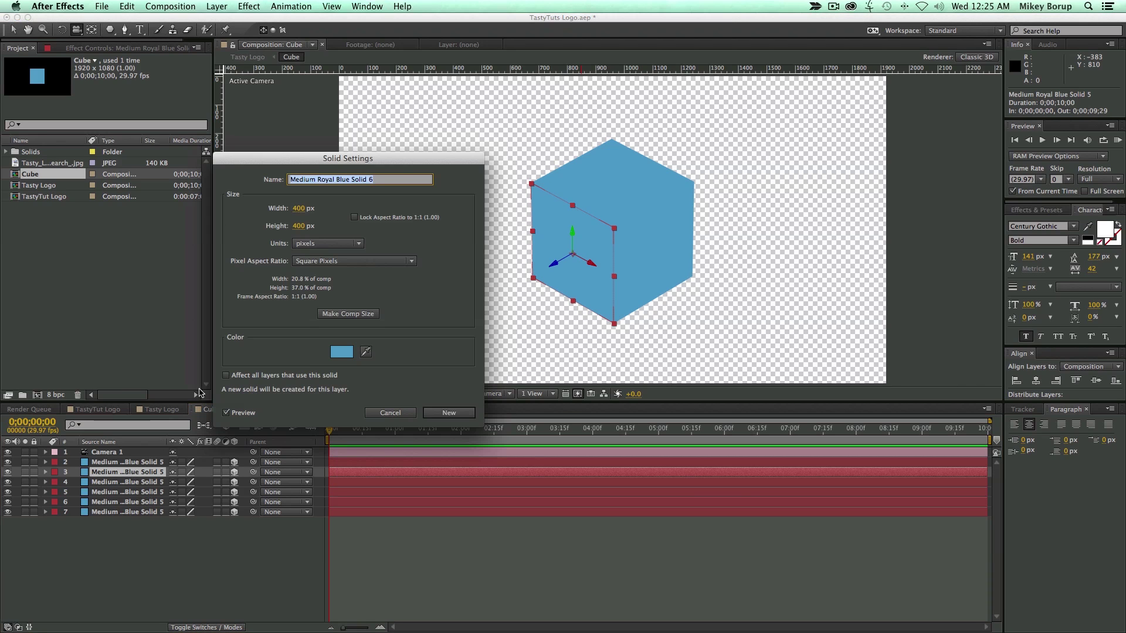
{"action": "left_click", "coordinate": [365, 351]}
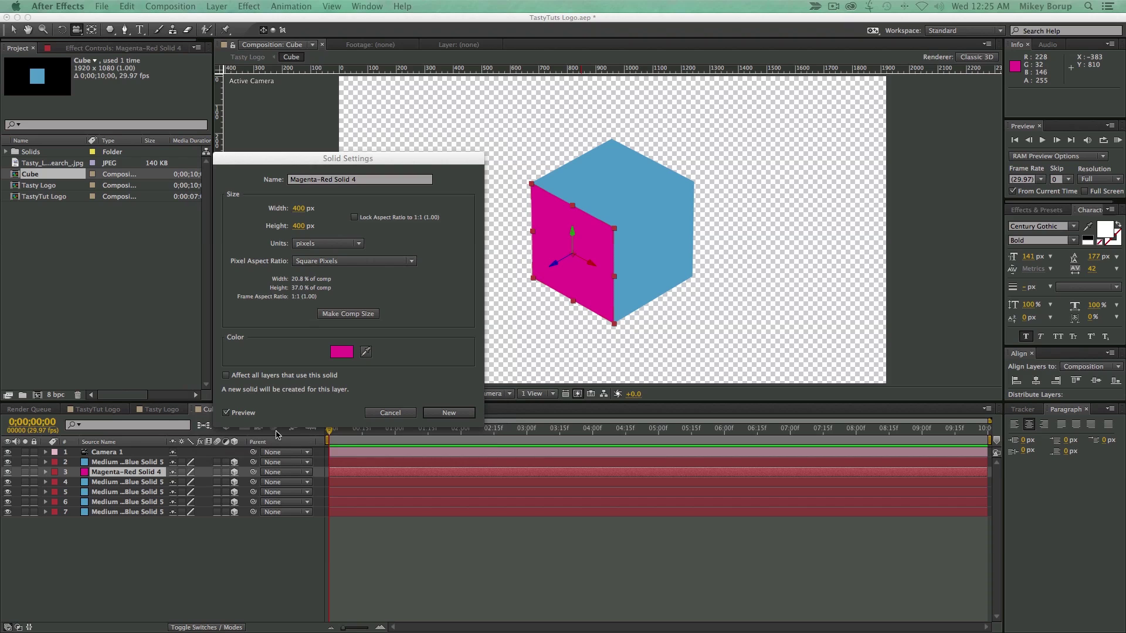
{"action": "left_click", "coordinate": [450, 414]}
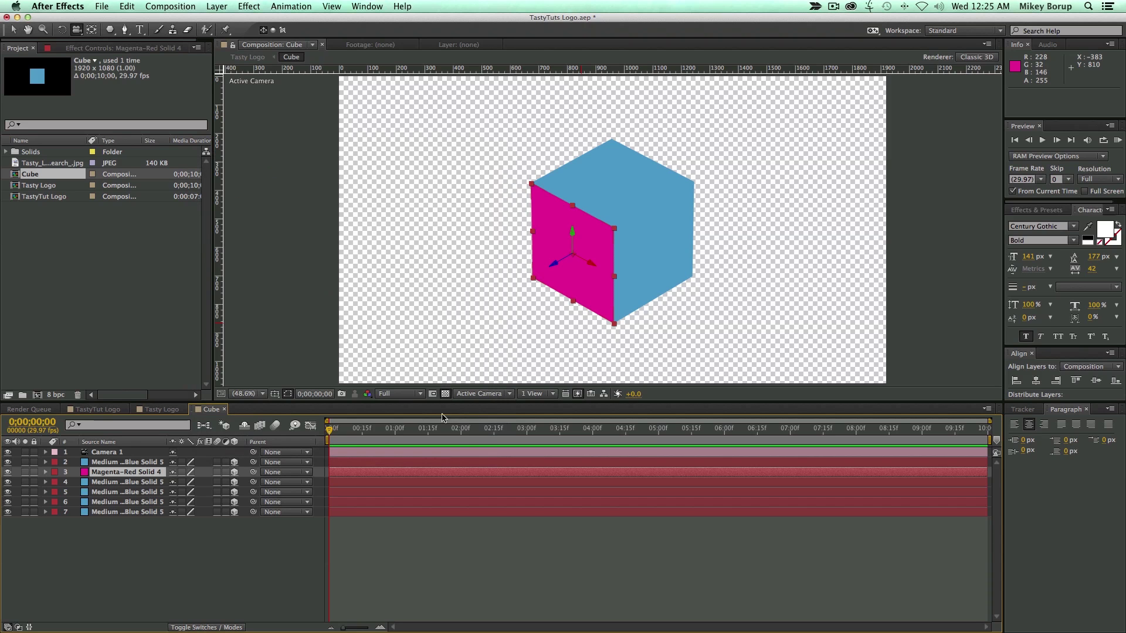
- Change the top solid's colour to yellow (R 243, G 247, B 66) in a new solid for that layer only
{"action": "left_click", "coordinate": [151, 484]}
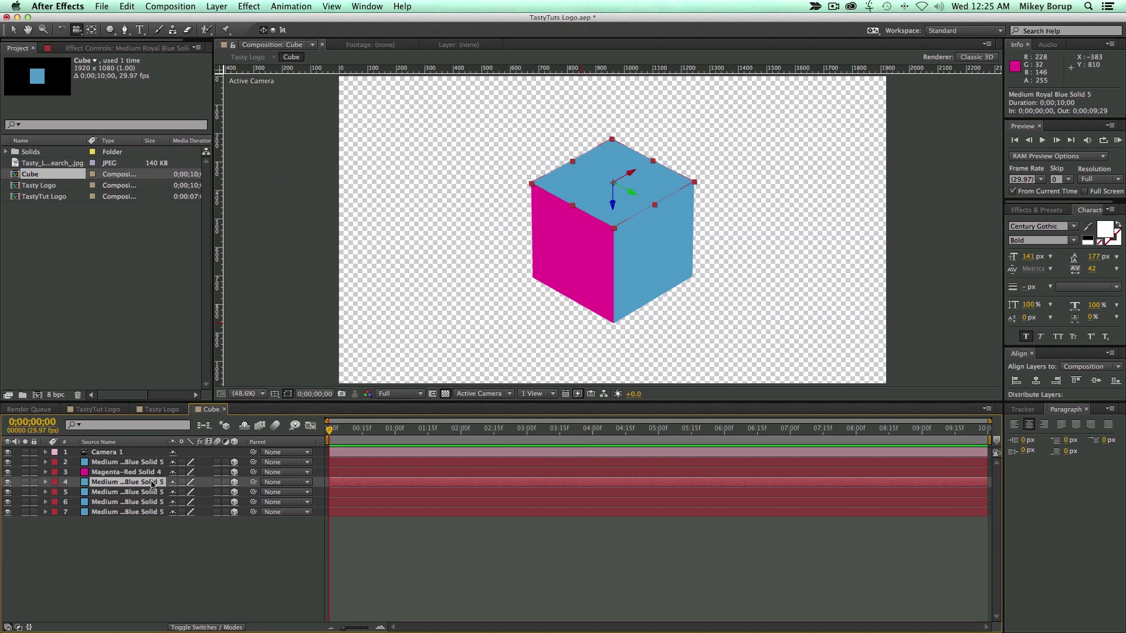
{"action": "key", "text": "super+shift+y"}
{"action": "left_click", "coordinate": [367, 354]}
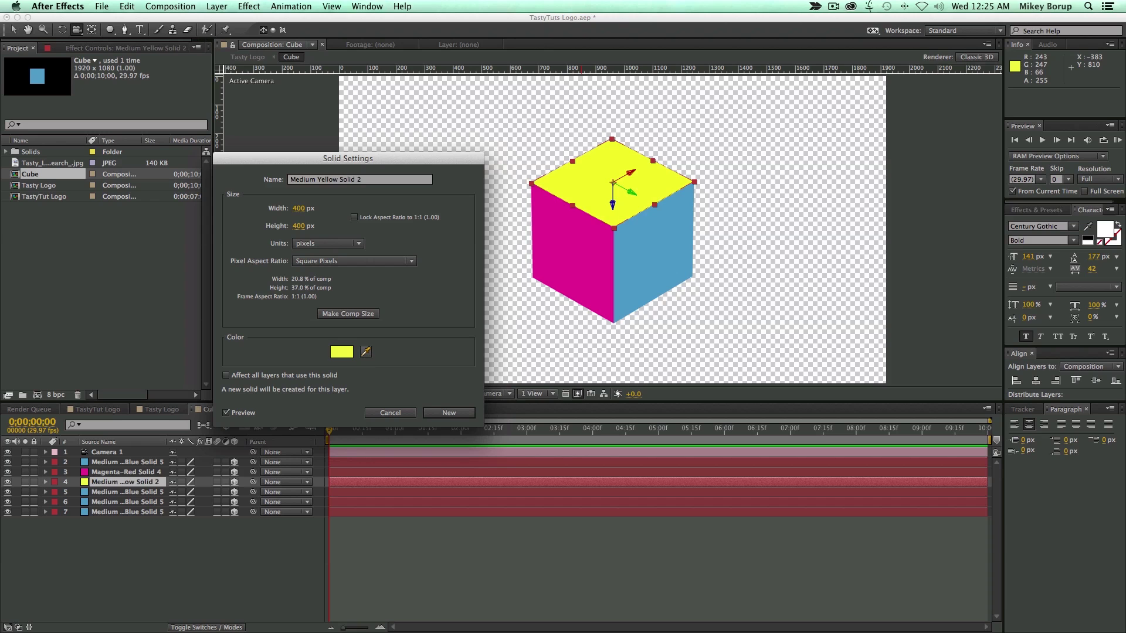
{"action": "left_click", "coordinate": [165, 364]}
{"action": "left_click", "coordinate": [449, 414]}
- In QuickTime Player, scrub Tasty Logo .mp4 to 00:01 and examine the colours of the cube's other faces
{"action": "left_click_drag", "start_coordinate": [0, 126], "coordinate": [451, 90]}
{"action": "left_click_drag", "start_coordinate": [393, 446], "coordinate": [370, 448]}
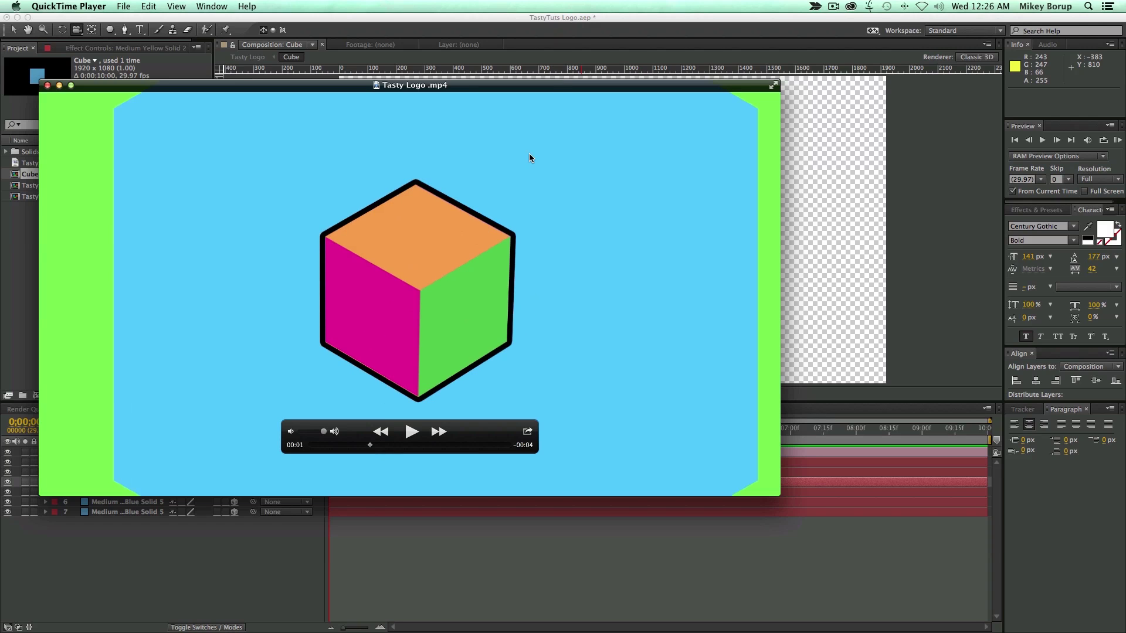
{"action": "left_click_drag", "start_coordinate": [553, 84], "coordinate": [0, 86]}
- Back in After Effects, change the back-left solid on layer 5 to green (R 86, G 198, B 83)
{"action": "left_click", "coordinate": [138, 499]}
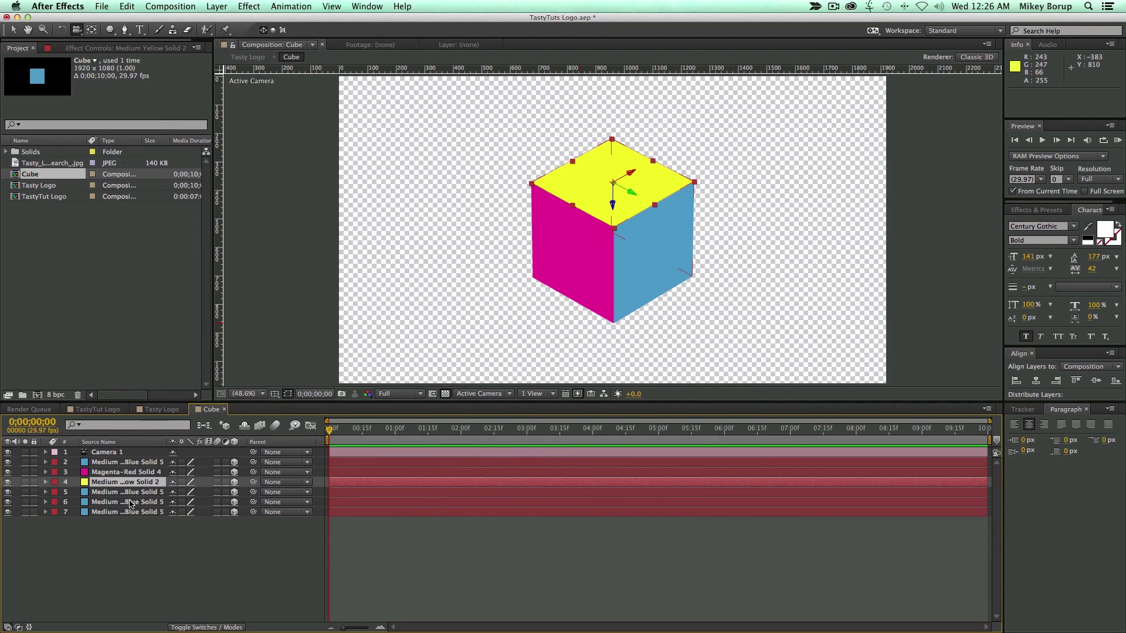
{"action": "left_click", "coordinate": [130, 503]}
{"action": "left_click", "coordinate": [131, 493]}
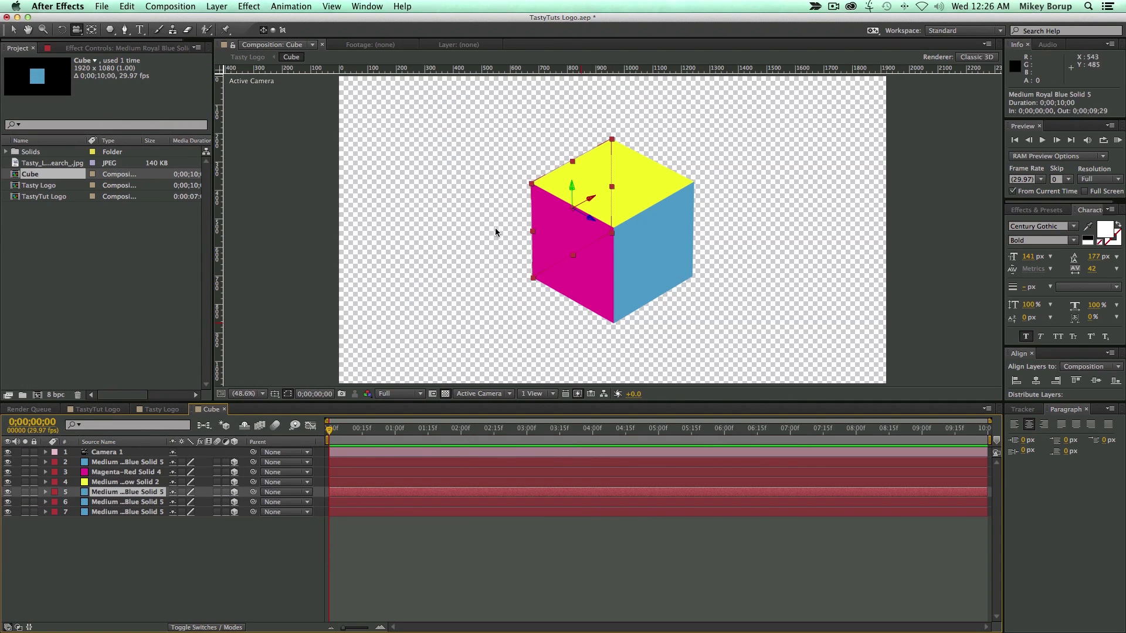
{"action": "key", "text": "super+shift+y"}
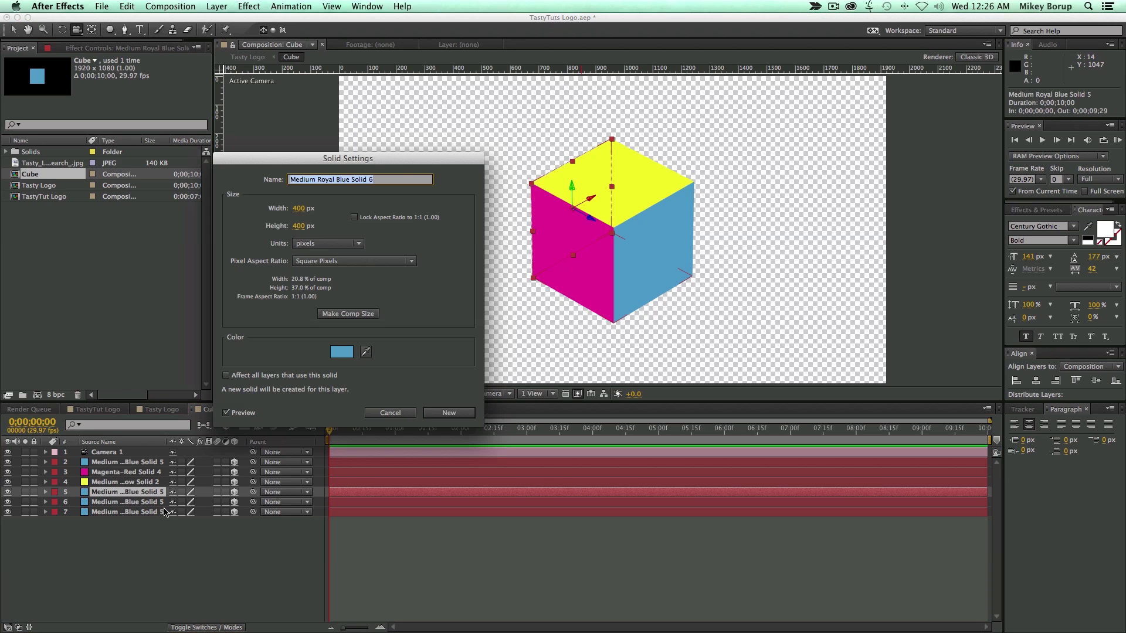
{"action": "left_click", "coordinate": [365, 352]}
{"action": "left_click", "coordinate": [572, 258]}
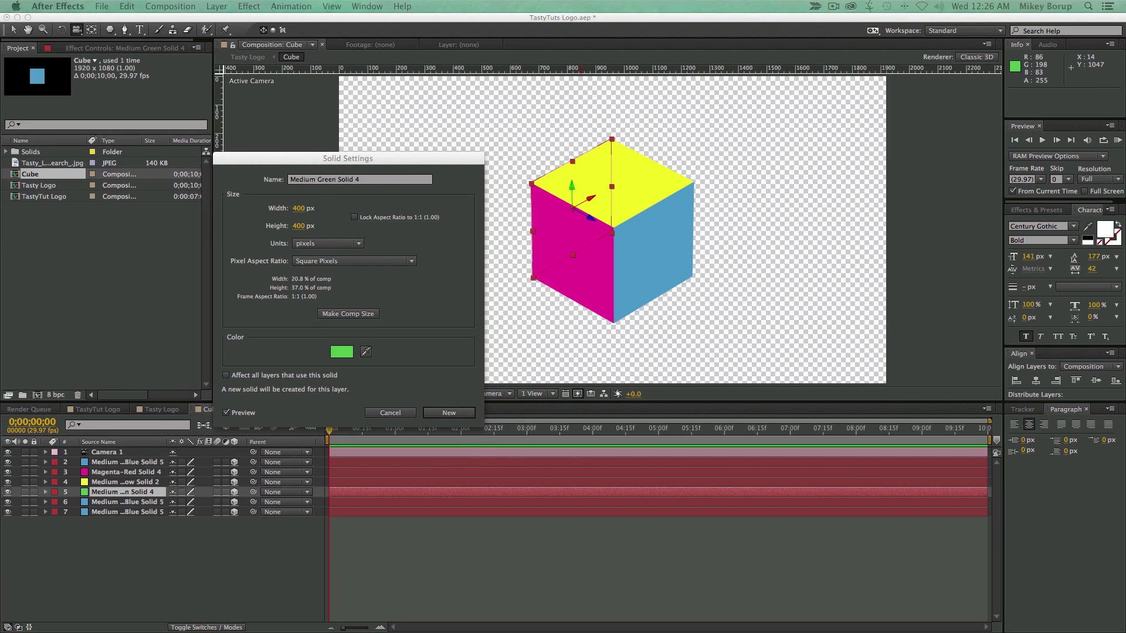
{"action": "left_click", "coordinate": [436, 413]}
- Change the bottom solid on layer 7 to orange (R 244, G 157, B 83)
{"action": "left_click", "coordinate": [123, 502]}
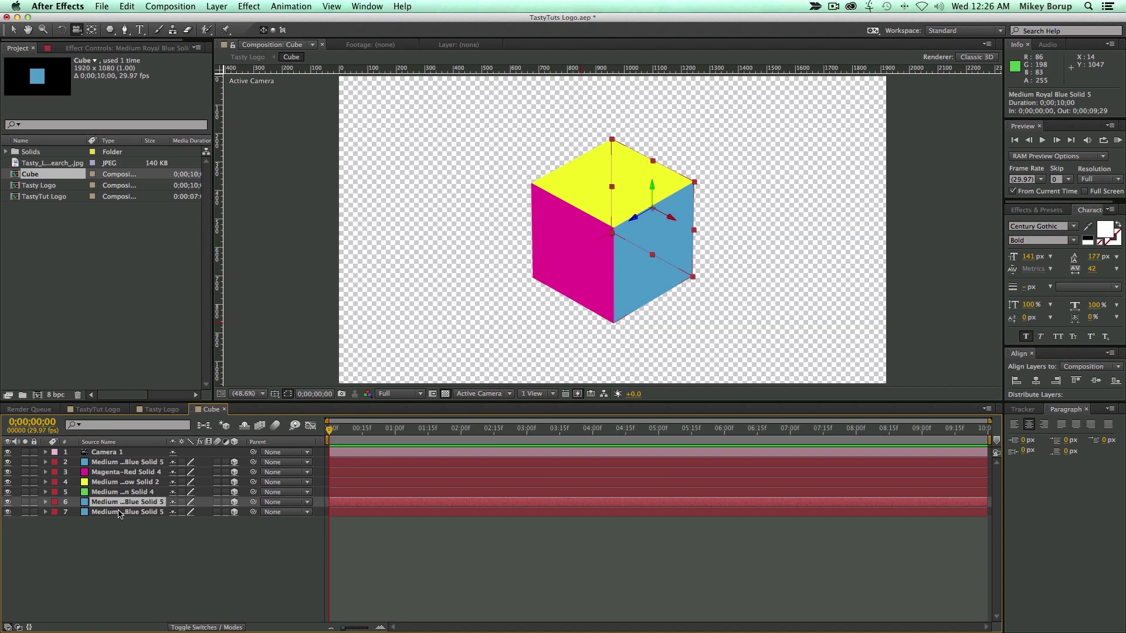
{"action": "left_click", "coordinate": [119, 512]}
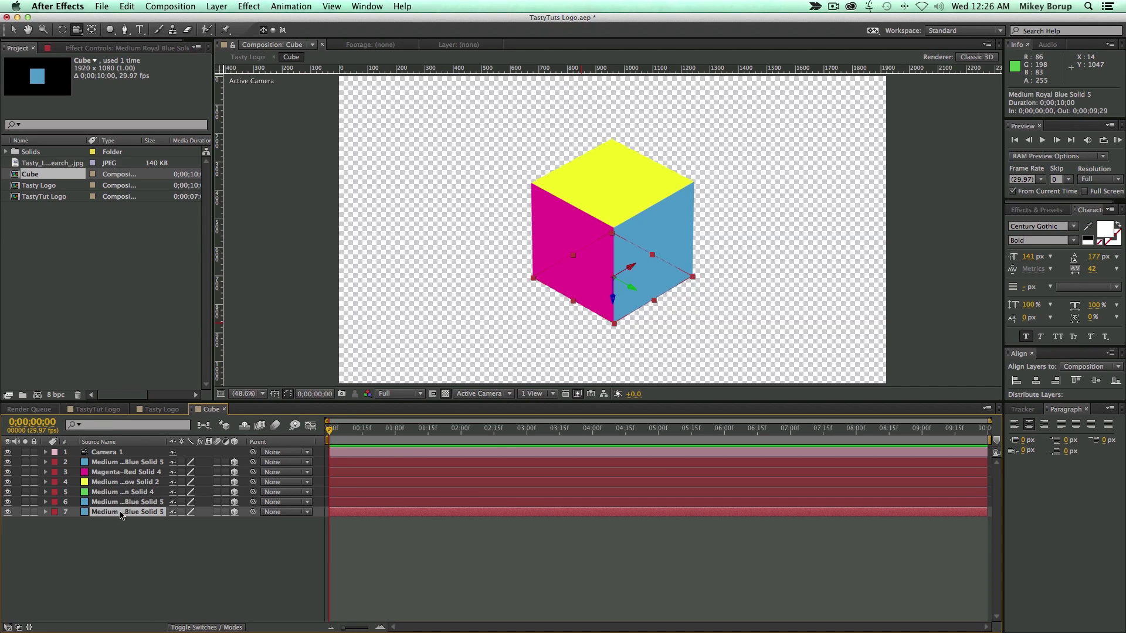
{"action": "key", "text": "super+shift+y"}
{"action": "left_click", "coordinate": [365, 352]}
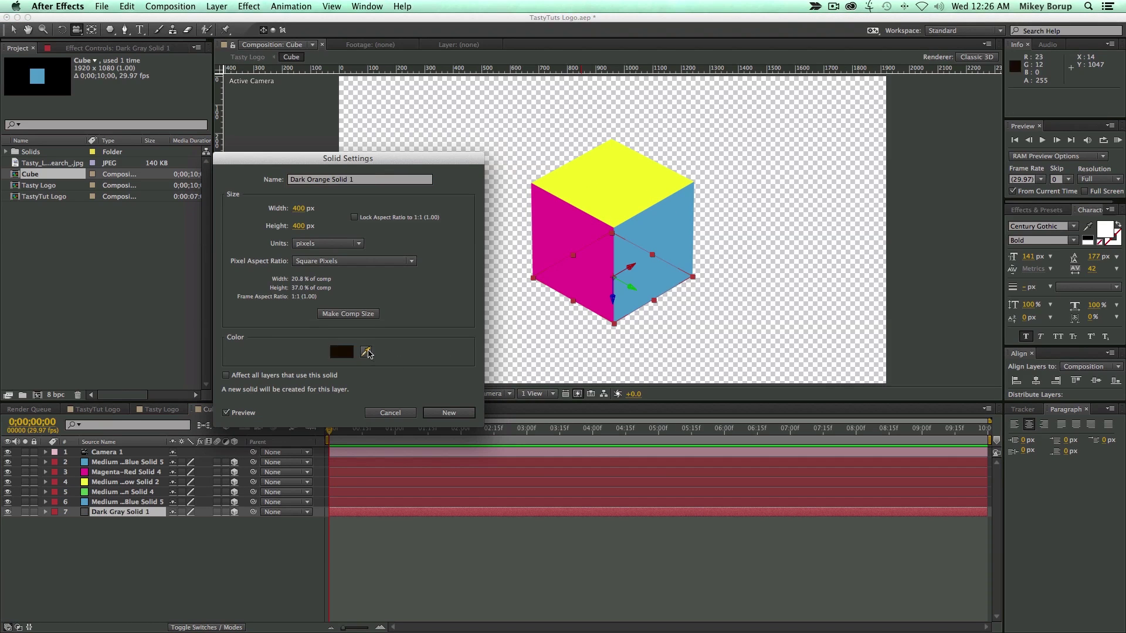
{"action": "left_click", "coordinate": [1, 298]}
{"action": "left_click", "coordinate": [448, 413]}
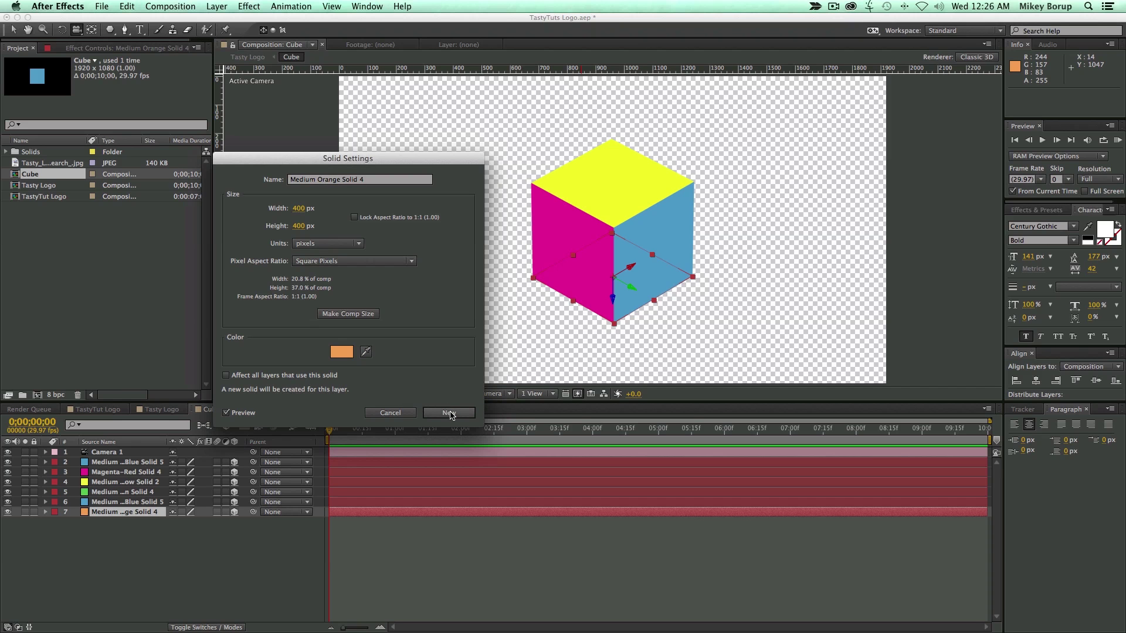
- Check the last face colour in the Tasty Logo .mp4 reference and change the back-right solid on layer 6 to purple (R 157, G 82, B 200)
{"action": "left_click", "coordinate": [129, 501]}
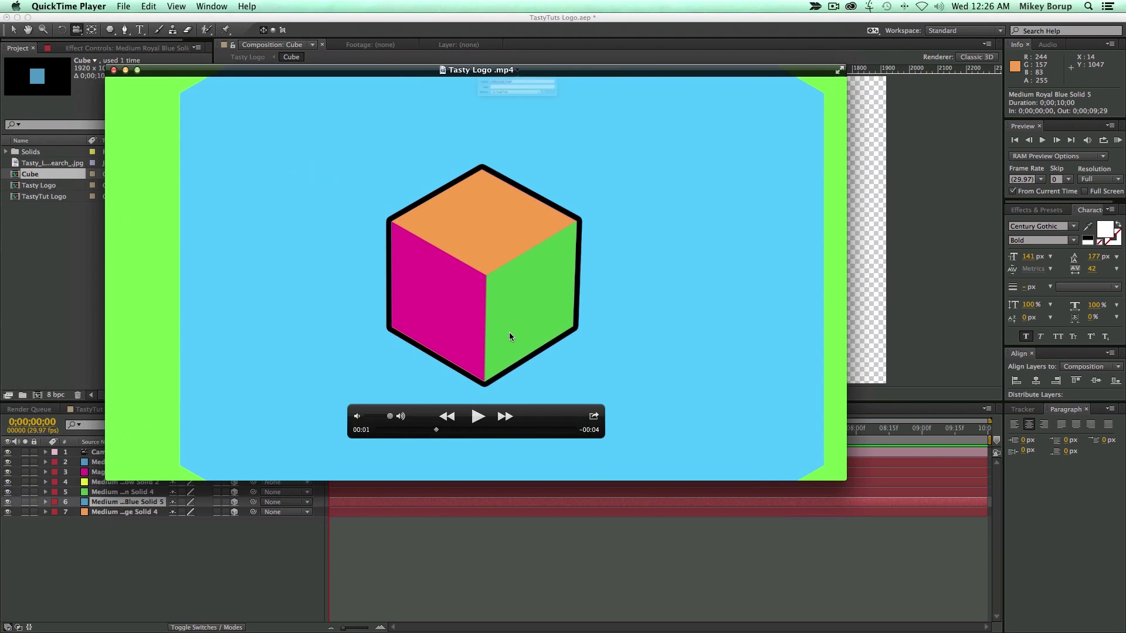
{"action": "left_click_drag", "start_coordinate": [435, 429], "coordinate": [415, 430]}
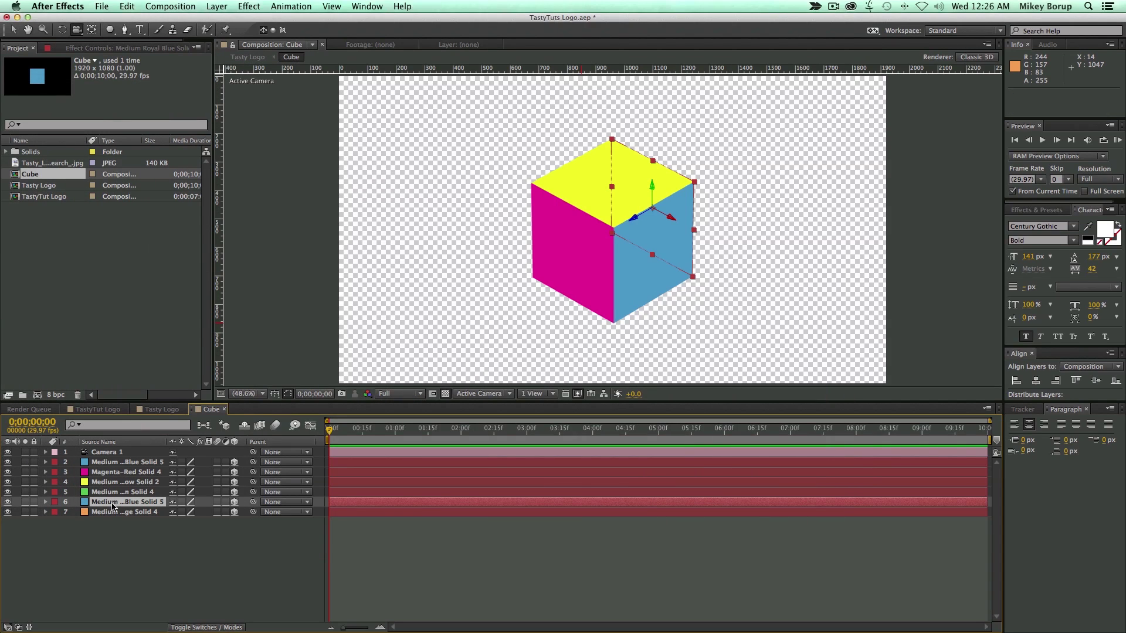
{"action": "key", "text": "super+shift+y"}
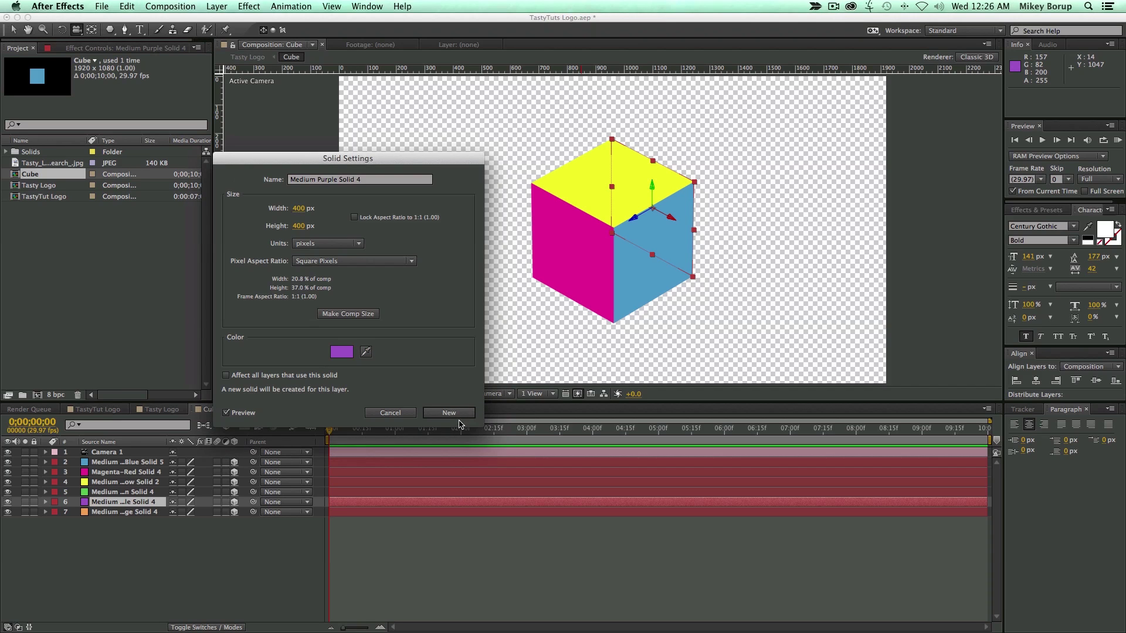
{"action": "left_click", "coordinate": [463, 413]}
{"action": "left_click", "coordinate": [472, 519]}
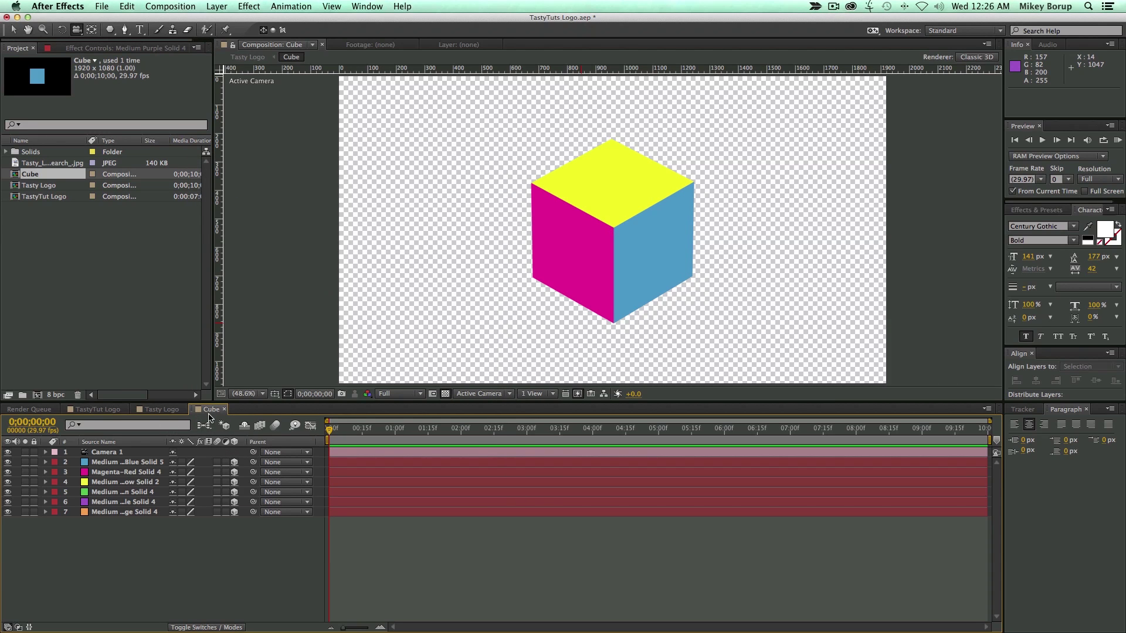
- Delete Camera 1 from the Cube composition and set the Cube layer's Y Rotation to -45° in the Tasty Logo composition
{"action": "left_click", "coordinate": [119, 453]}
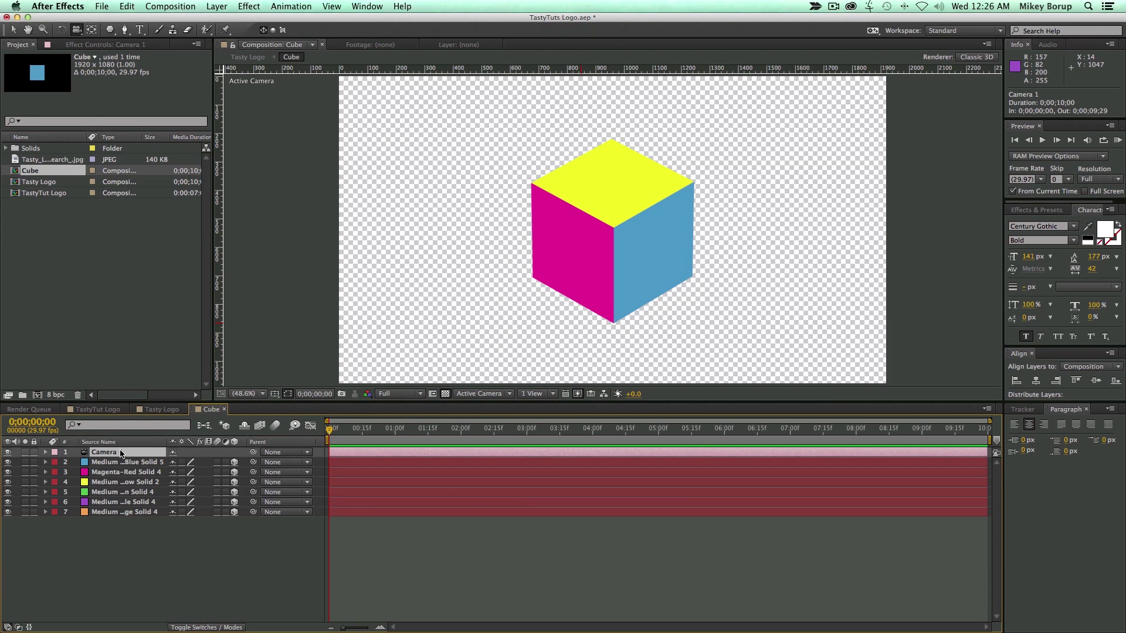
{"action": "key", "text": "Delete"}
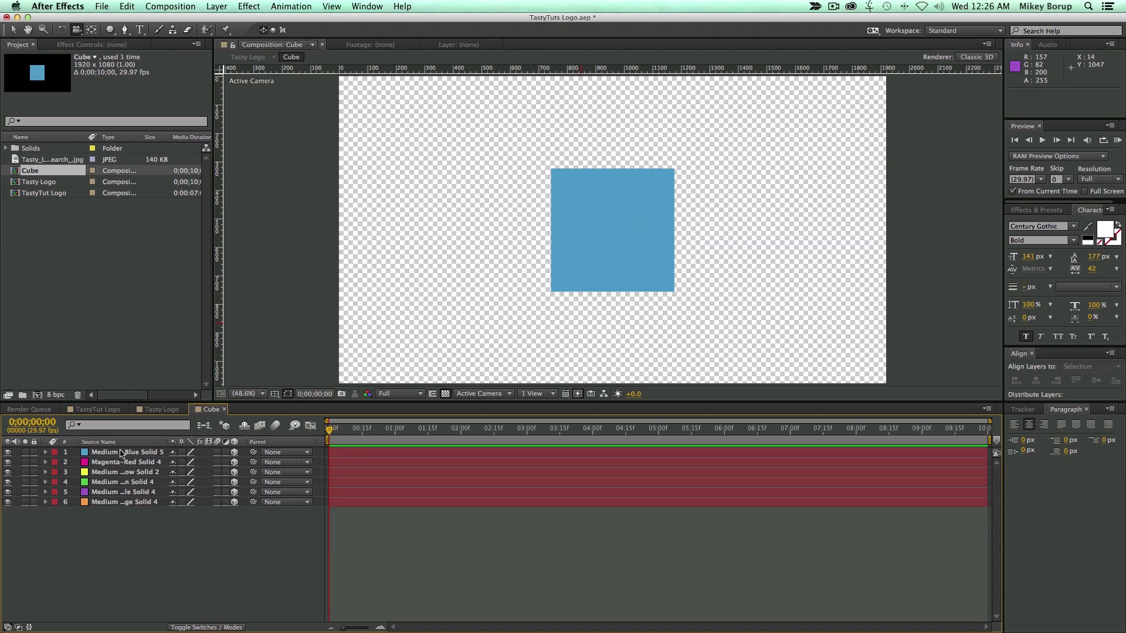
{"action": "left_click", "coordinate": [159, 409]}
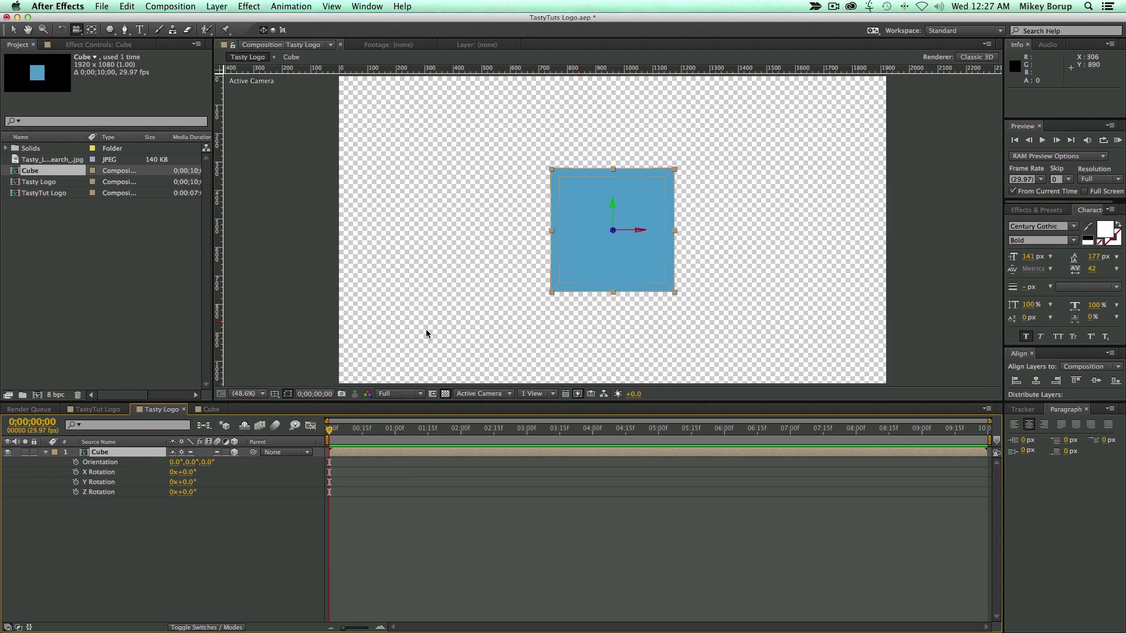
{"action": "left_click", "coordinate": [188, 482]}
{"action": "key", "text": "Return"}
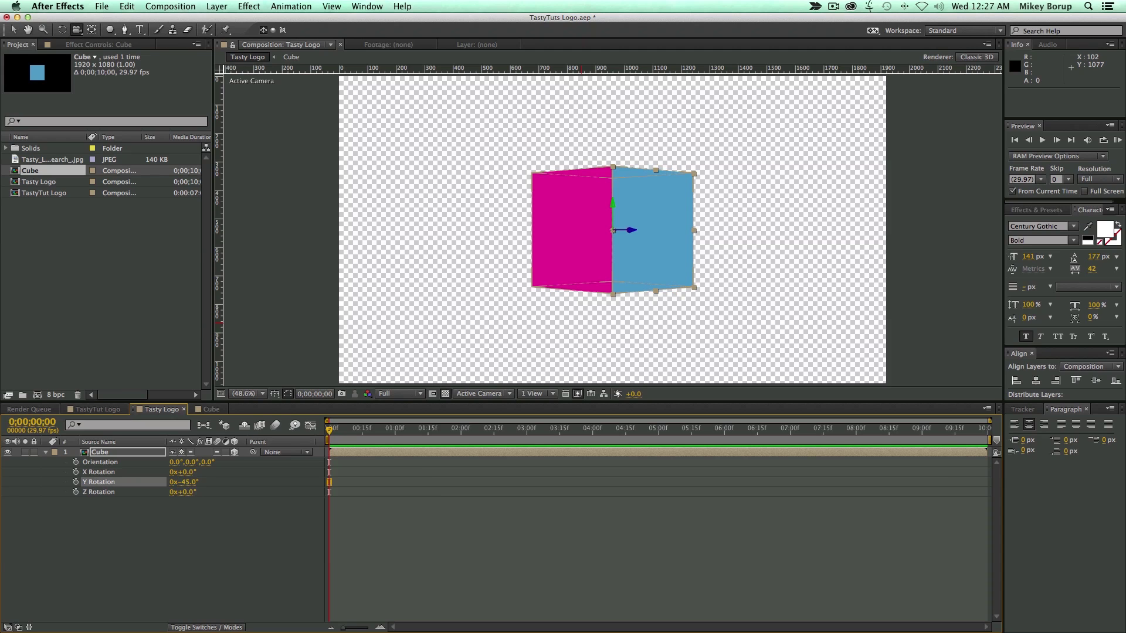
- Set the Cube layer's X Rotation to 35° in the Tasty Logo composition
{"action": "left_click", "coordinate": [188, 472]}
{"action": "type", "text": "35"}
{"action": "key", "text": "Return"}
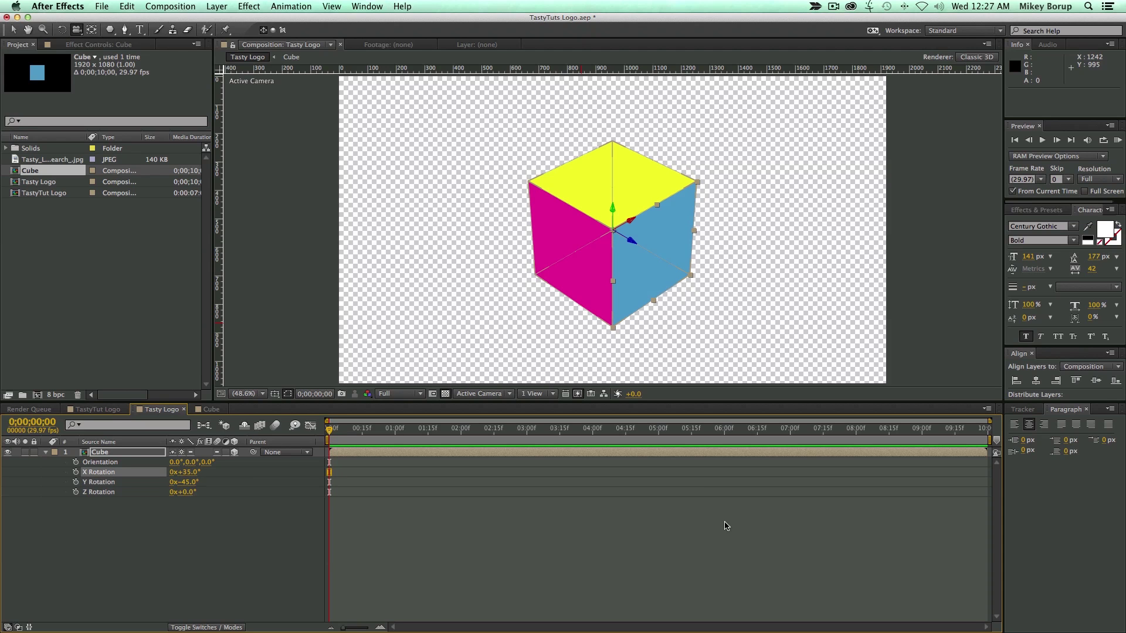
- Compare the rotated cube's perspective with the cube in the Tasty Logo .mp4 reference in QuickTime Player and close the video
{"action": "key", "text": "comma"}
{"action": "key", "text": "comma"}
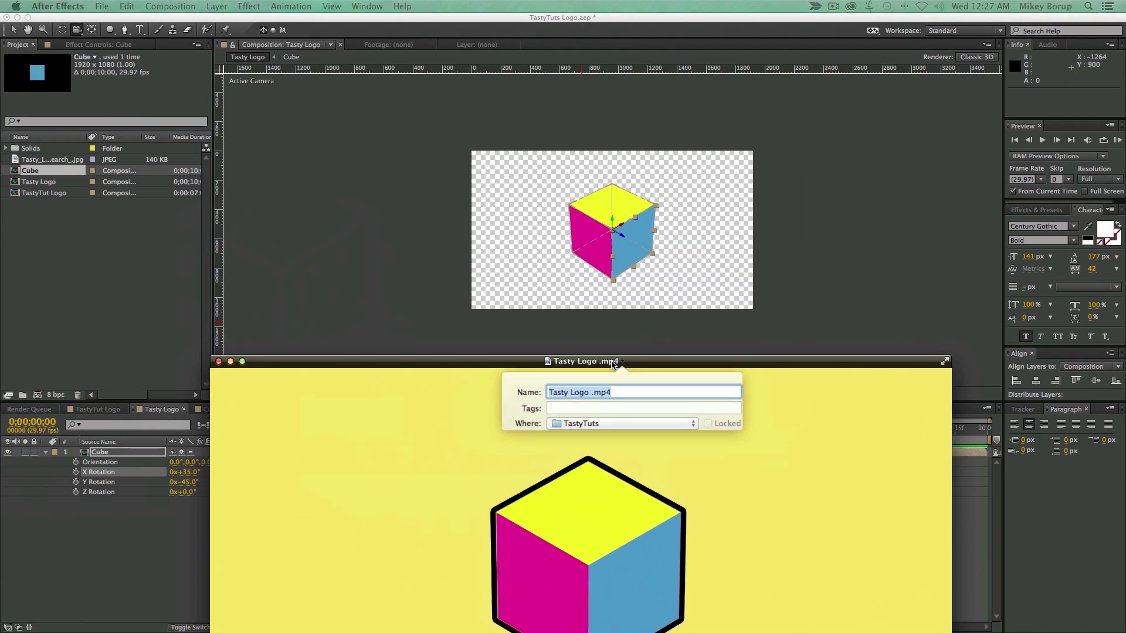
{"action": "left_click_drag", "start_coordinate": [472, 373], "coordinate": [506, 315]}
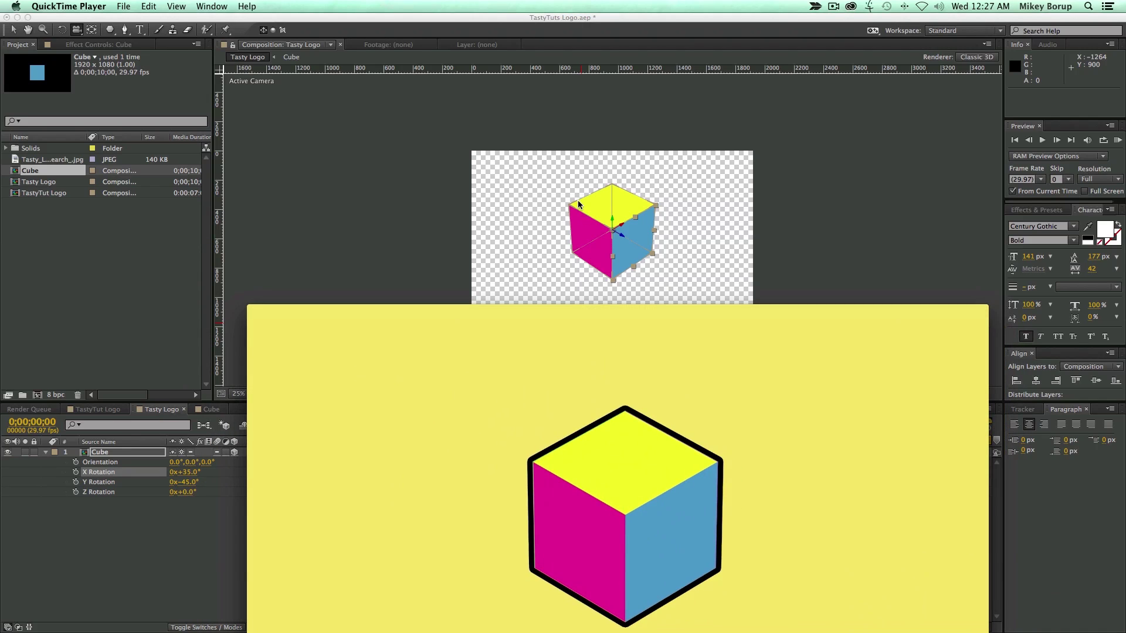
{"action": "left_click_drag", "start_coordinate": [610, 313], "coordinate": [602, 315]}
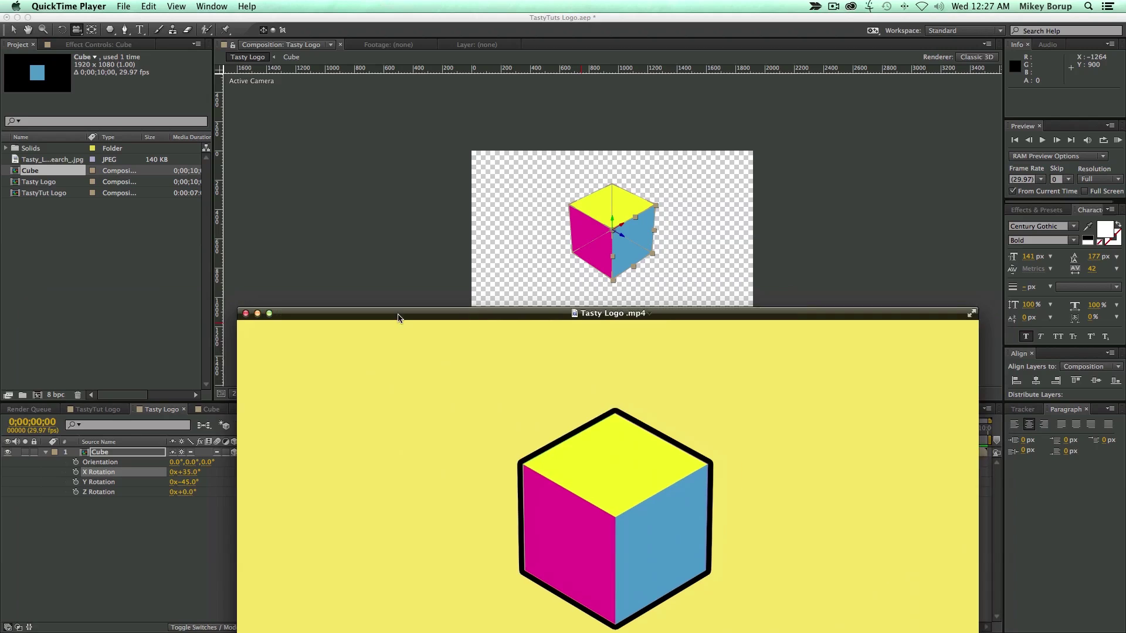
{"action": "left_click", "coordinate": [245, 315]}
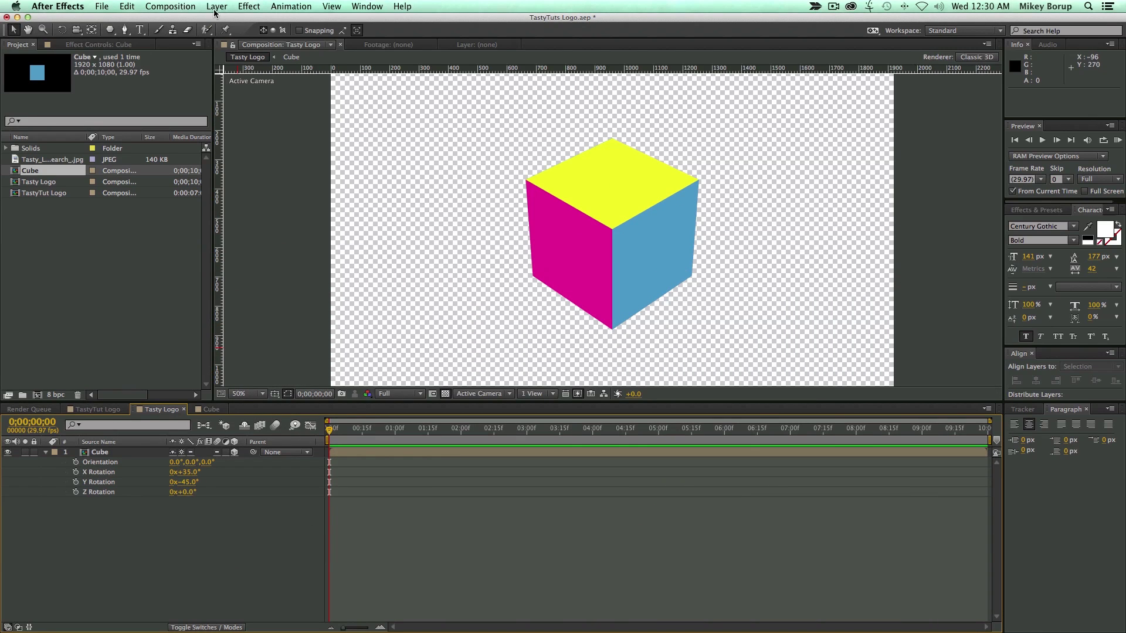
- Back in After Effects, add a two-node camera with a 2° angle of view to the Tasty Logo composition
{"action": "left_click", "coordinate": [216, 7]}
{"action": "mouse_move", "coordinate": [314, 23]}
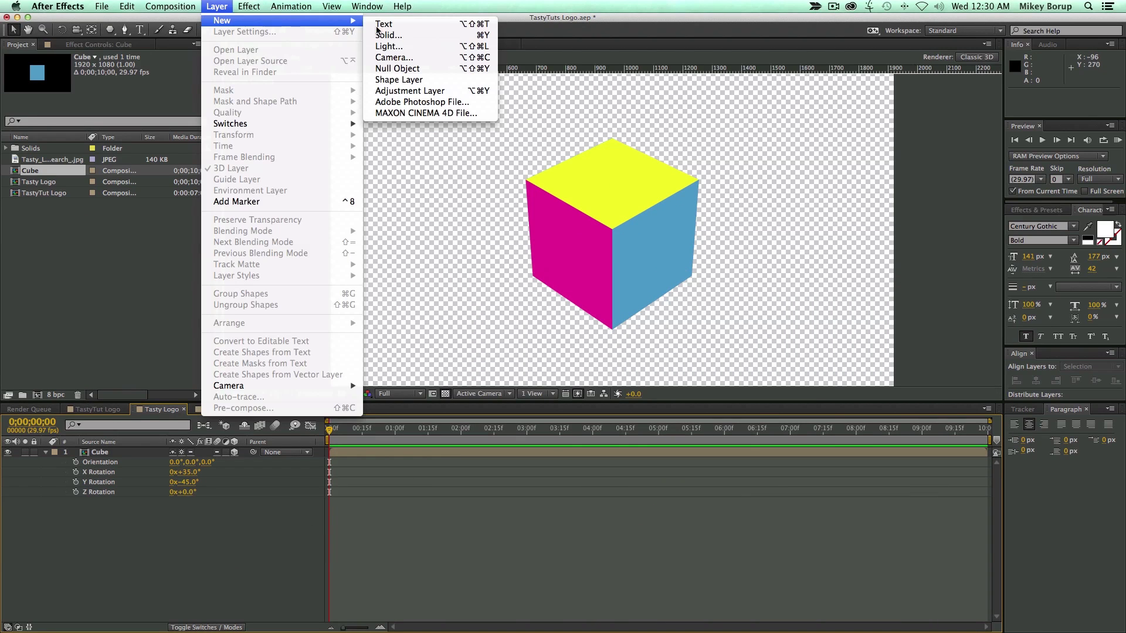
{"action": "left_click", "coordinate": [411, 58]}
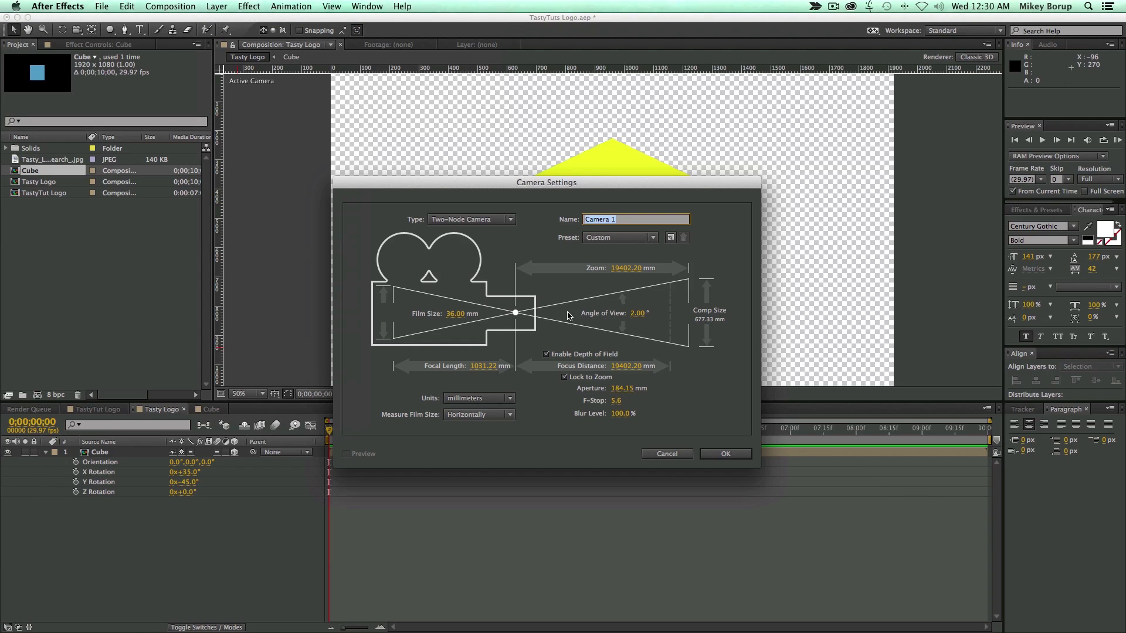
{"action": "left_click", "coordinate": [725, 455]}
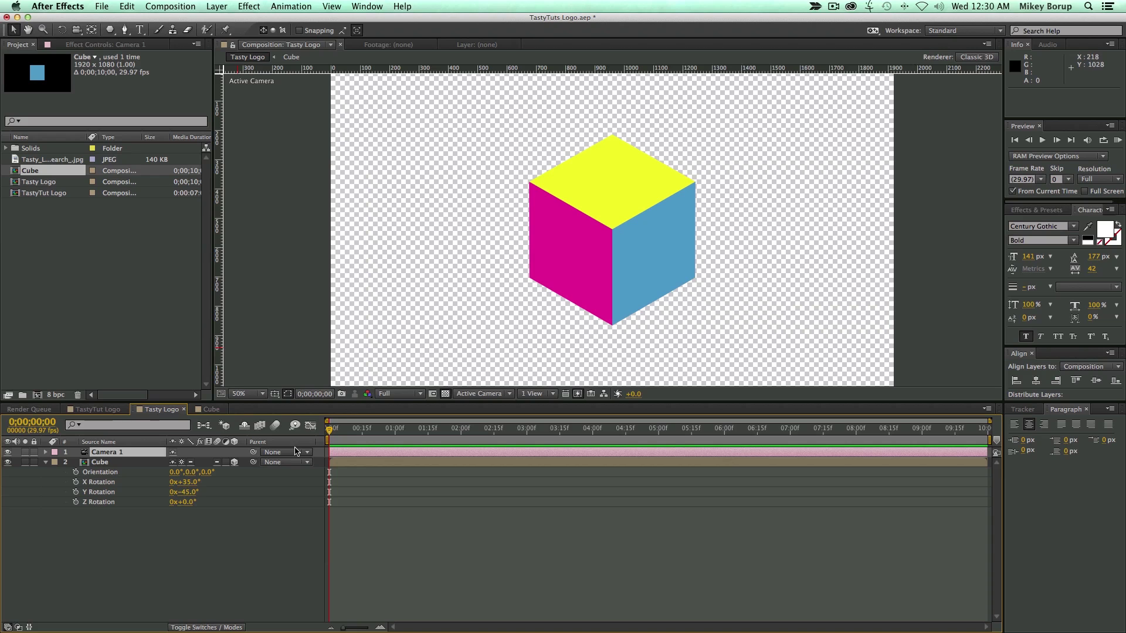
- Try spinning the Cube layer with its Y Rotation to test the 2° camera's perspective, and undo the rotation changes
{"action": "left_click_drag", "start_coordinate": [186, 492], "coordinate": [226, 493]}
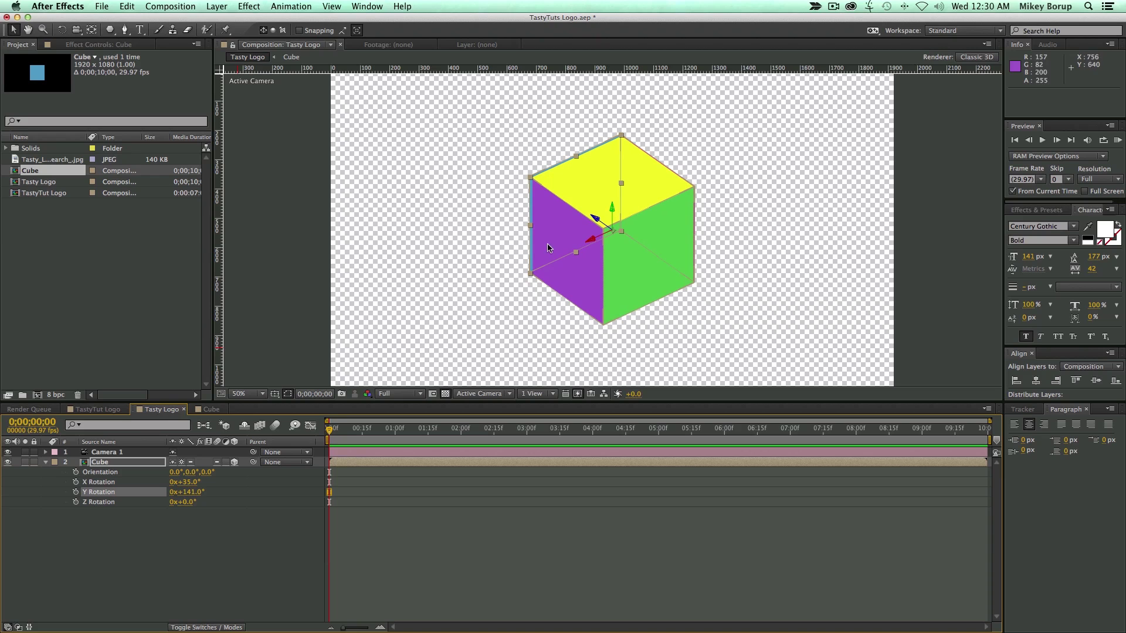
{"action": "left_click_drag", "start_coordinate": [189, 492], "coordinate": [312, 503]}
{"action": "key", "text": "super+z"}
{"action": "key", "text": "super+z"}
{"action": "key", "text": "super+z"}
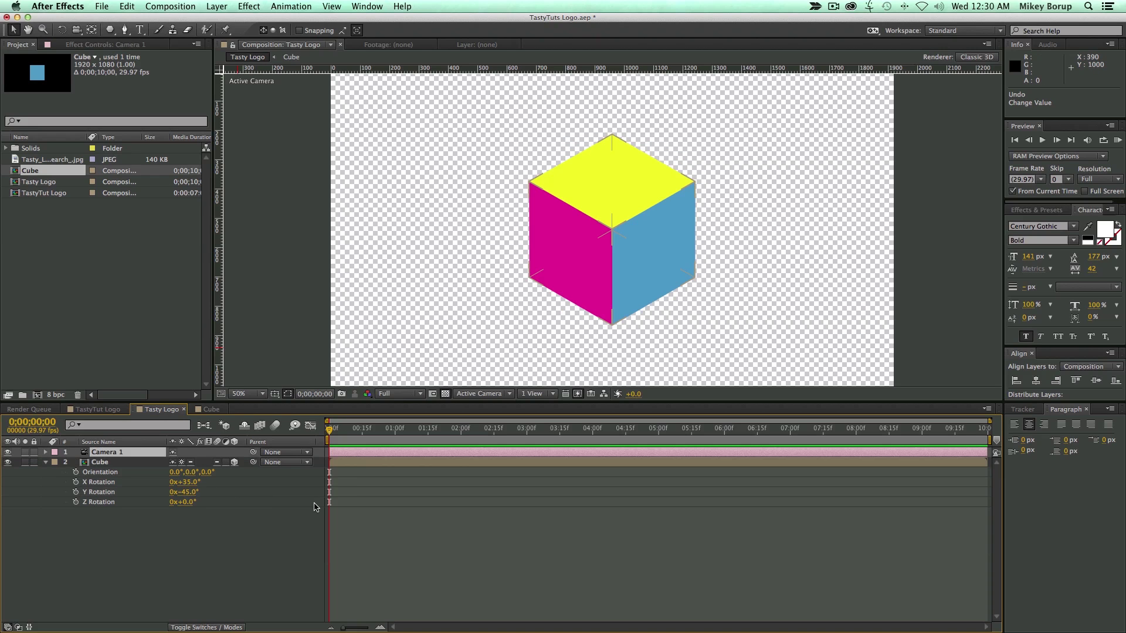
- Delete Camera 1 and add a new two-node camera with a 12° angle of view
{"action": "left_click", "coordinate": [361, 455]}
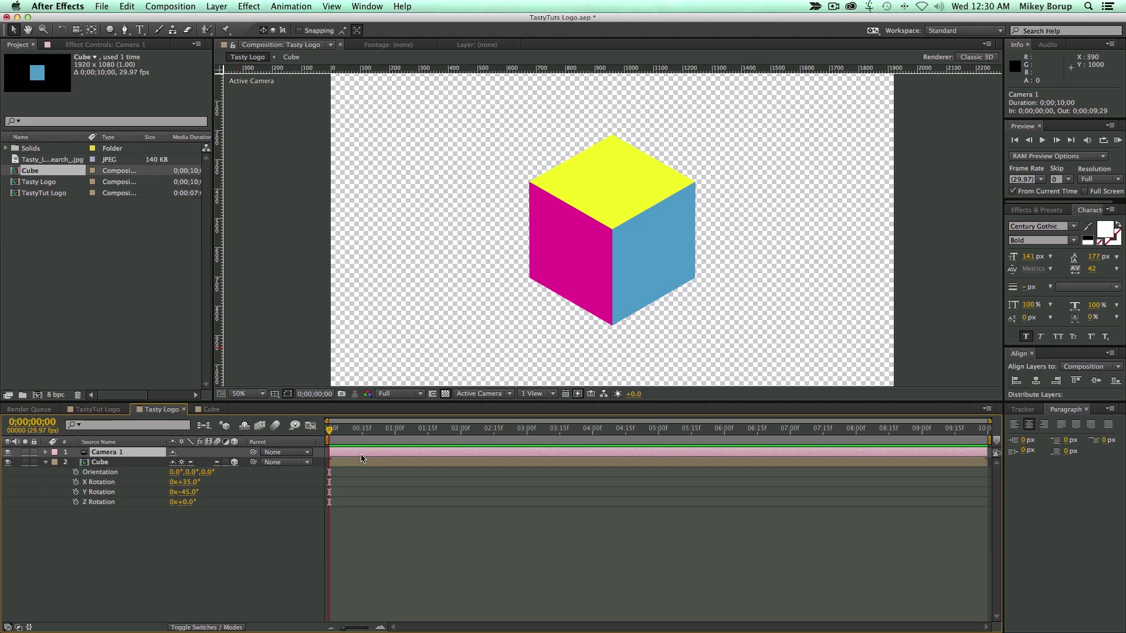
{"action": "key", "text": "Delete"}
{"action": "left_click", "coordinate": [217, 6]}
{"action": "mouse_move", "coordinate": [223, 23]}
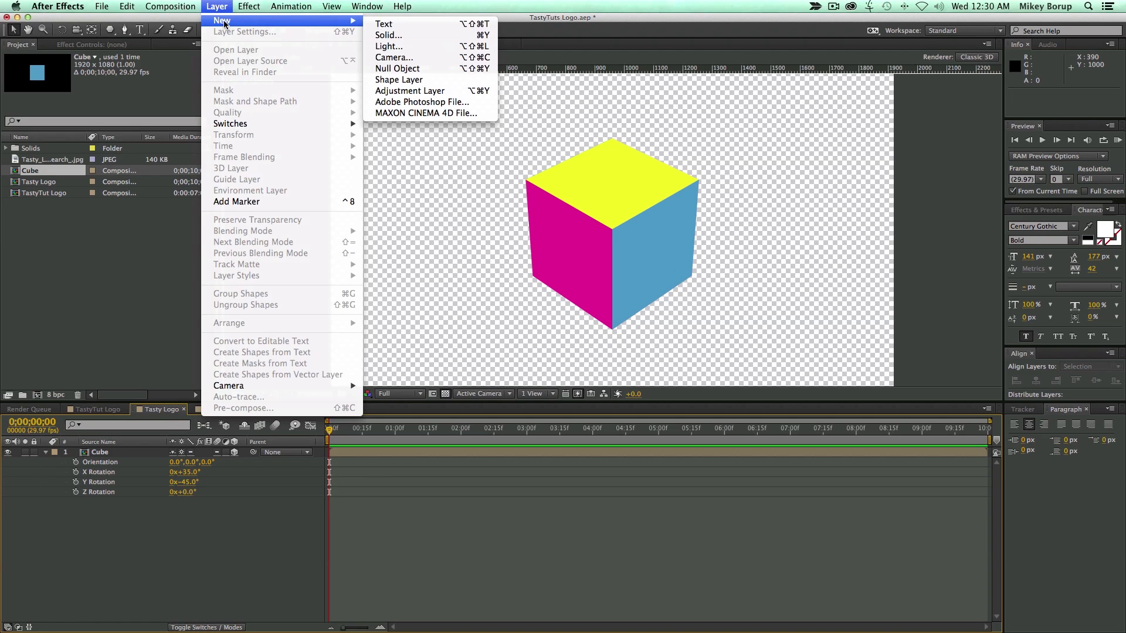
{"action": "left_click", "coordinate": [394, 57]}
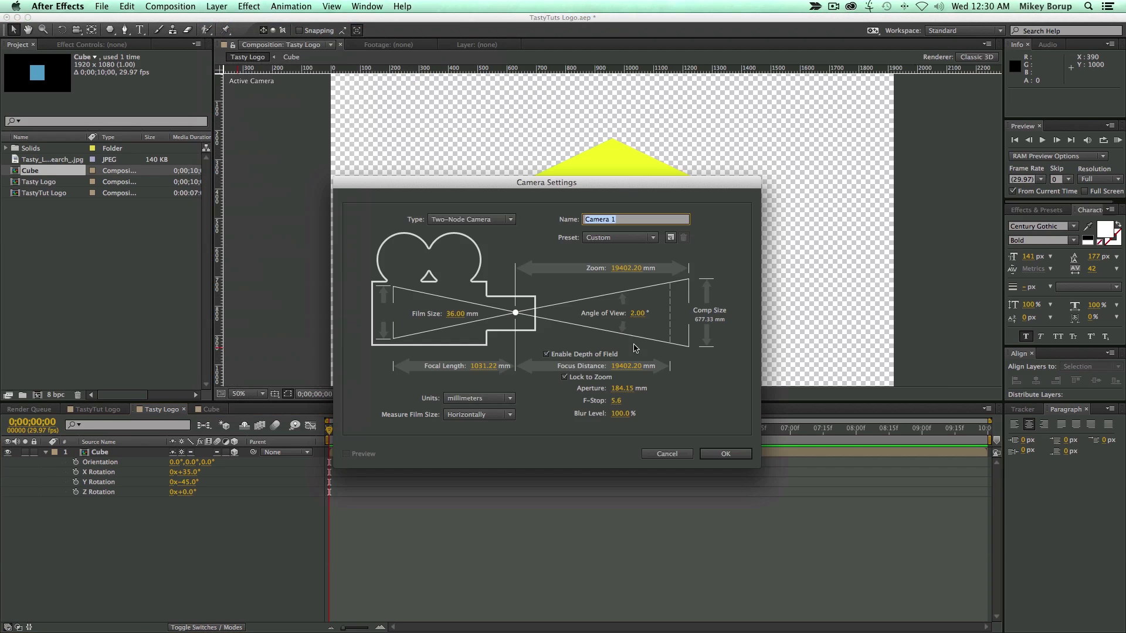
{"action": "left_click", "coordinate": [637, 315]}
{"action": "type", "text": "12"}
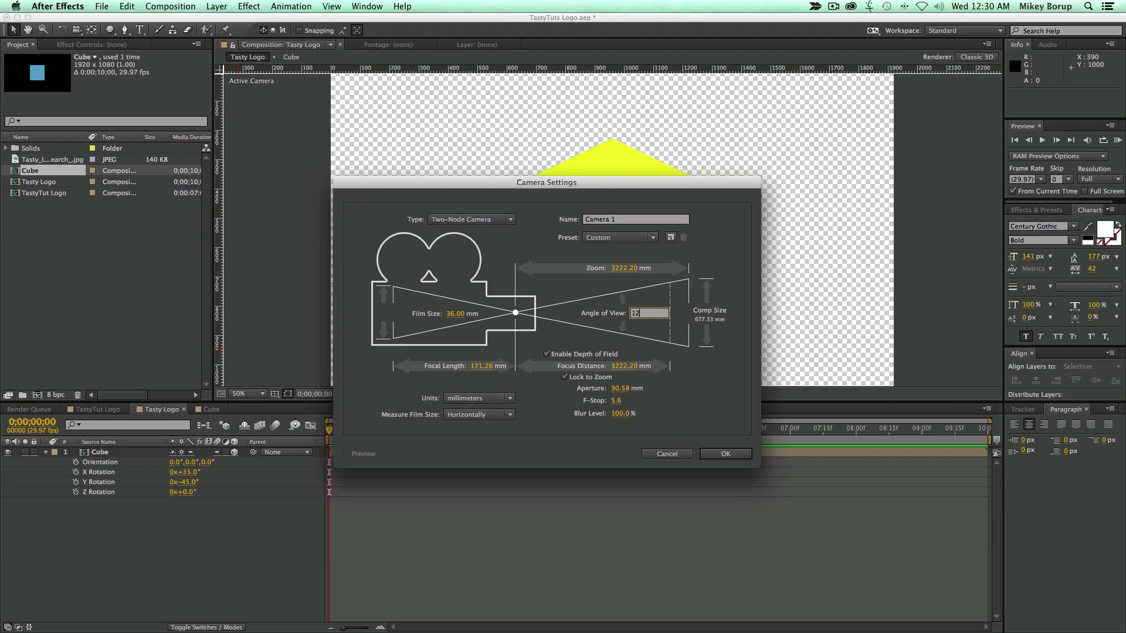
{"action": "key", "text": "Return"}
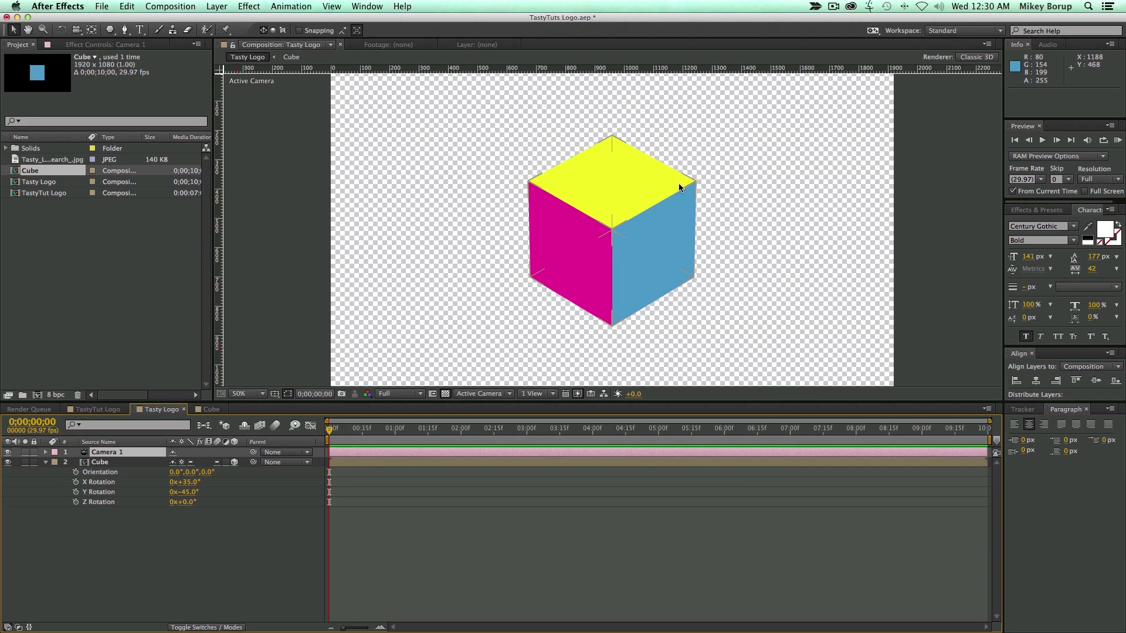
- Test the 12° camera's perspective by spinning the Cube layer with its Y Rotation, and undo the change
{"action": "left_click_drag", "start_coordinate": [183, 491], "coordinate": [432, 518]}
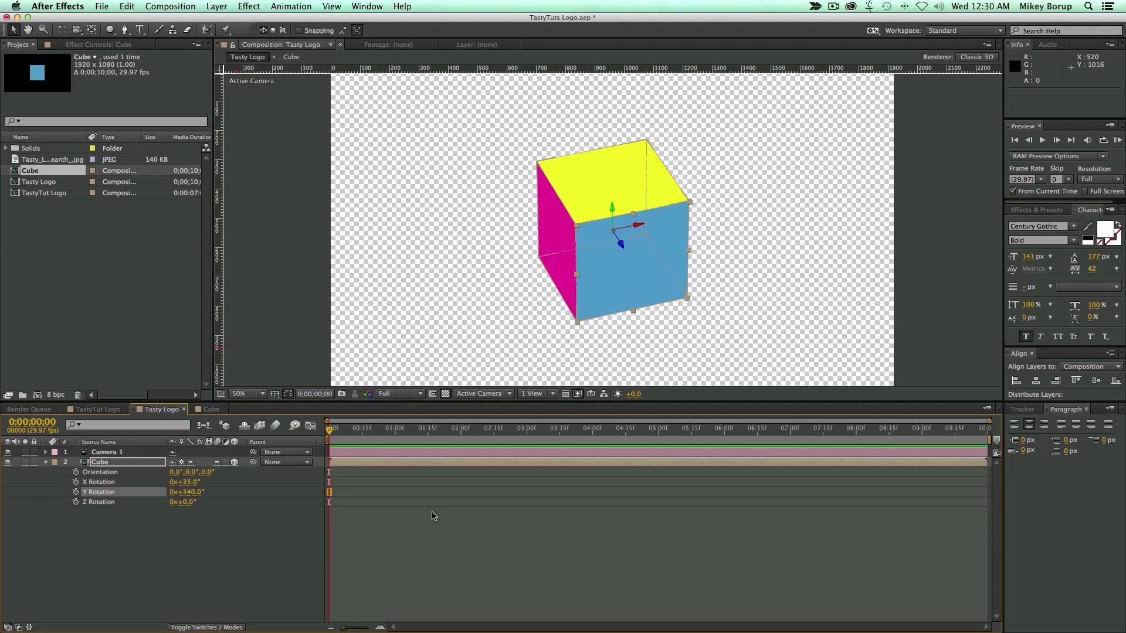
{"action": "key", "text": "super+z"}
{"action": "left_click", "coordinate": [448, 531]}
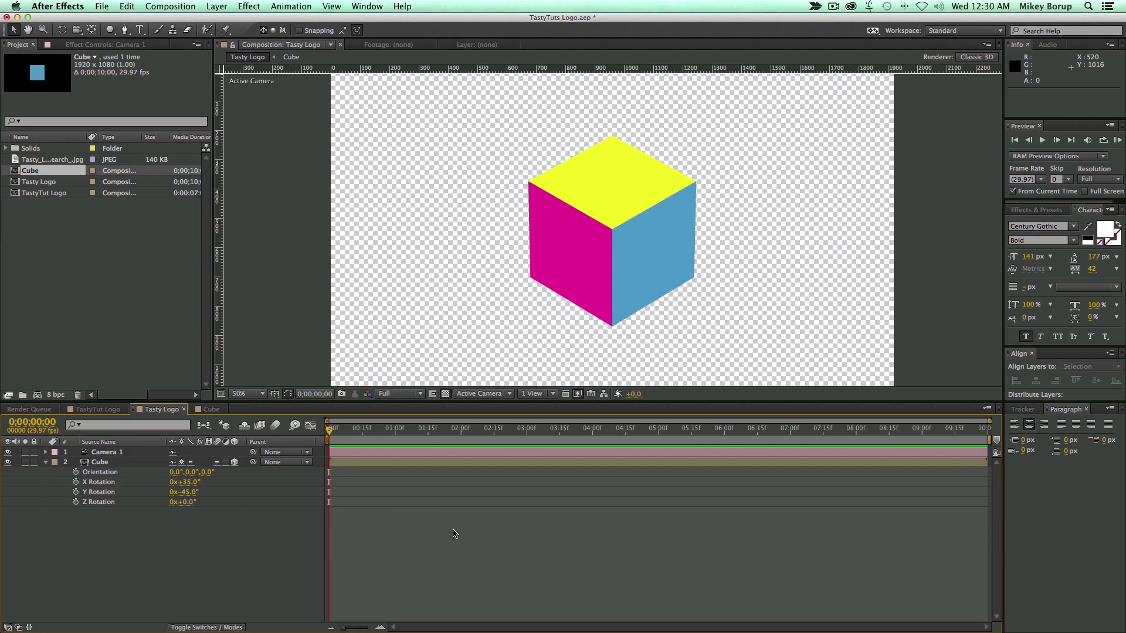
- Add a Stroke layer style to the Cube layer and expand its settings
{"action": "left_click", "coordinate": [121, 462]}
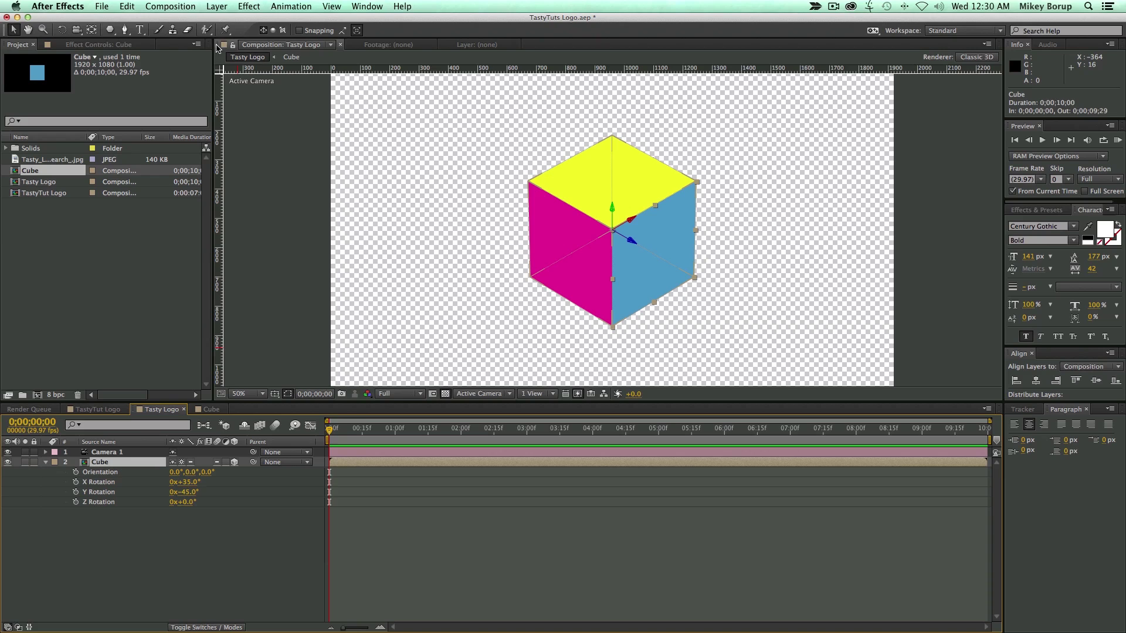
{"action": "left_click", "coordinate": [217, 7]}
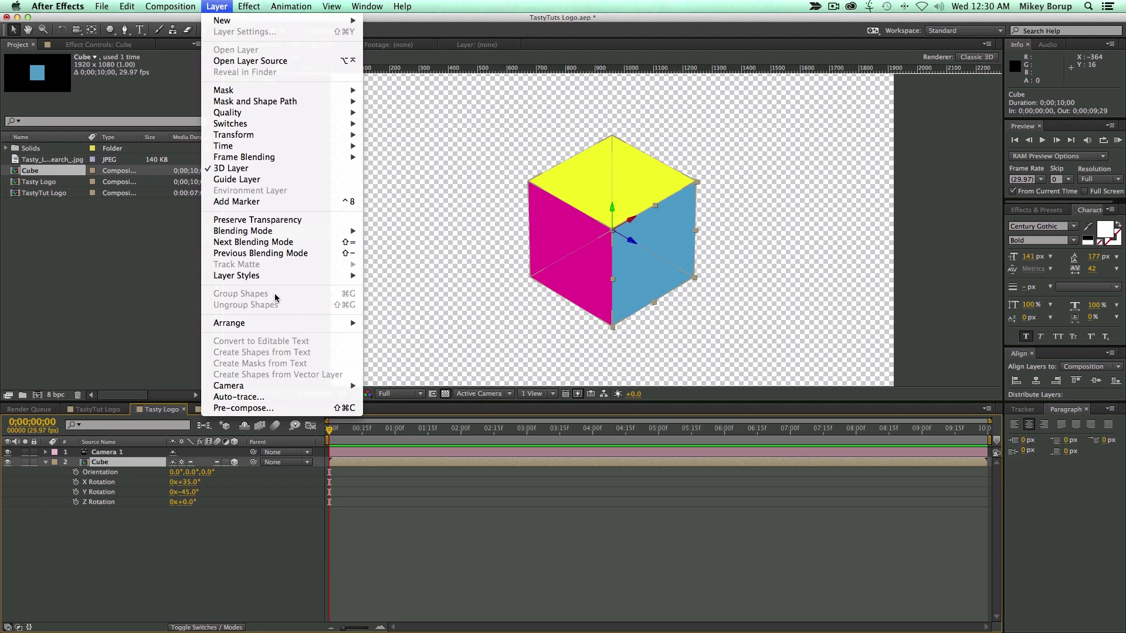
{"action": "mouse_move", "coordinate": [264, 276]}
{"action": "left_click", "coordinate": [437, 406]}
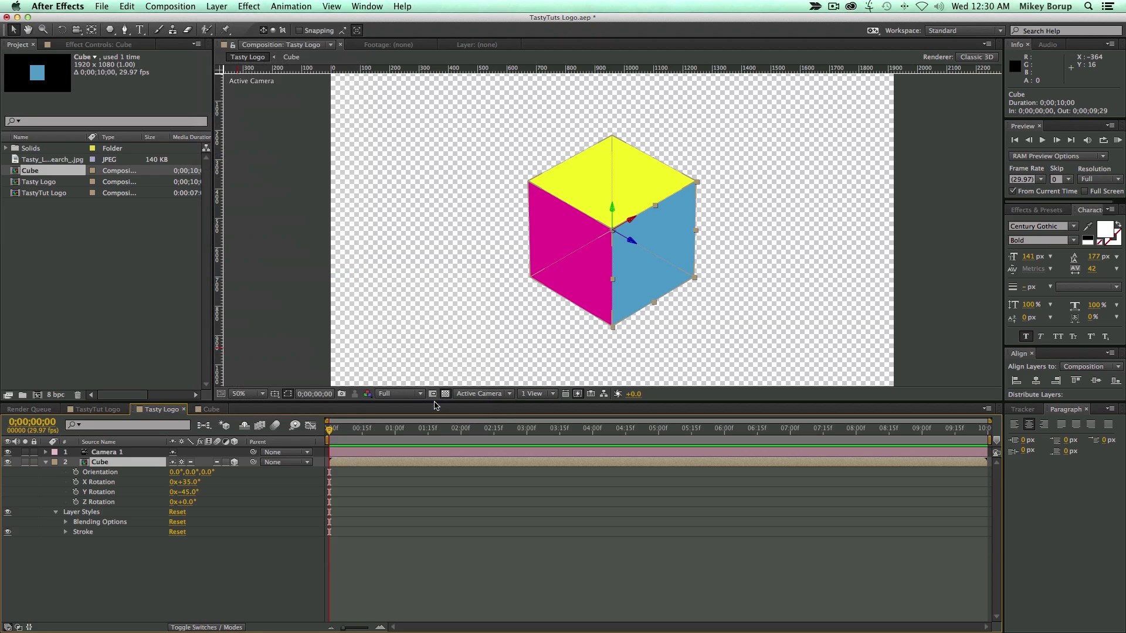
{"action": "left_click", "coordinate": [65, 533]}
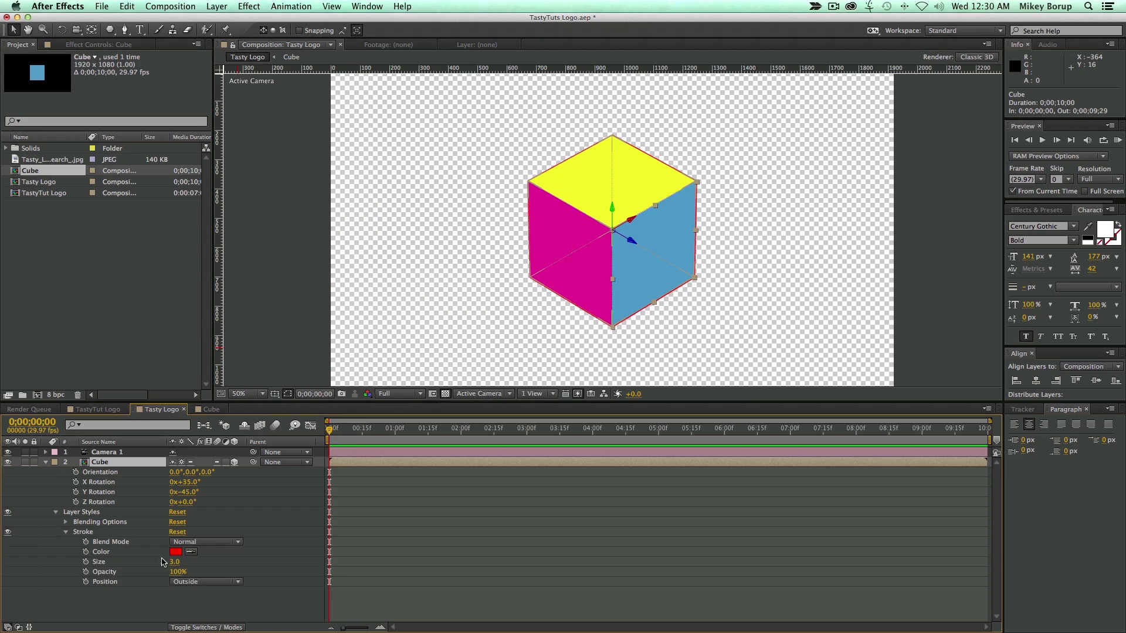
- Set the Cube layer's stroke colour to black (000000) and its size to 12
{"action": "left_click", "coordinate": [176, 552]}
{"action": "left_click", "coordinate": [594, 382]}
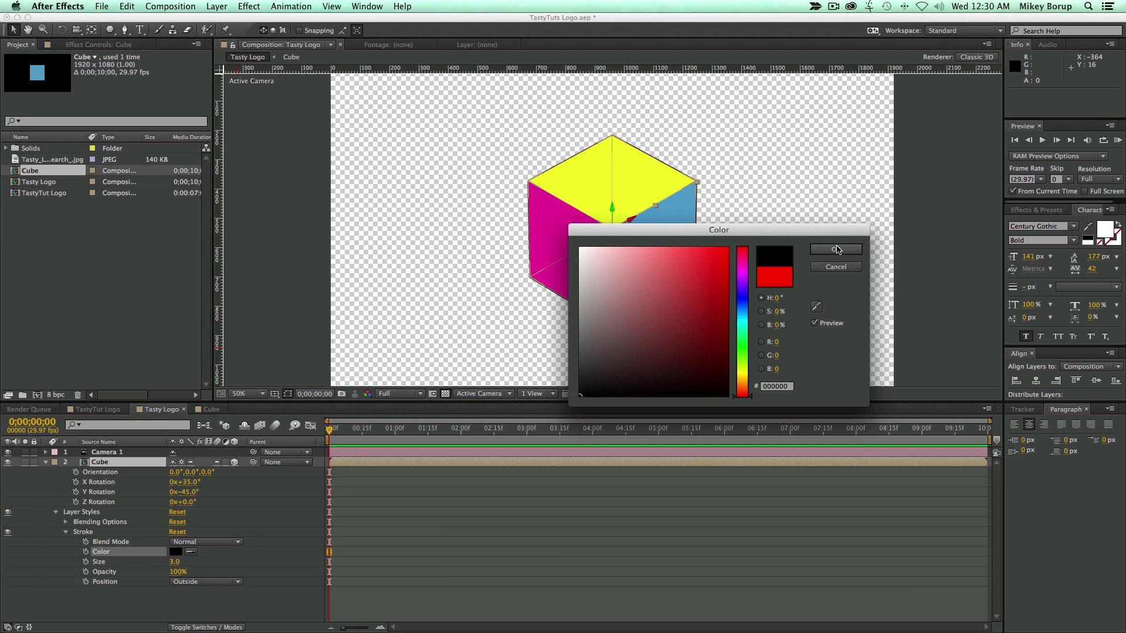
{"action": "left_click", "coordinate": [844, 251]}
{"action": "left_click", "coordinate": [176, 562]}
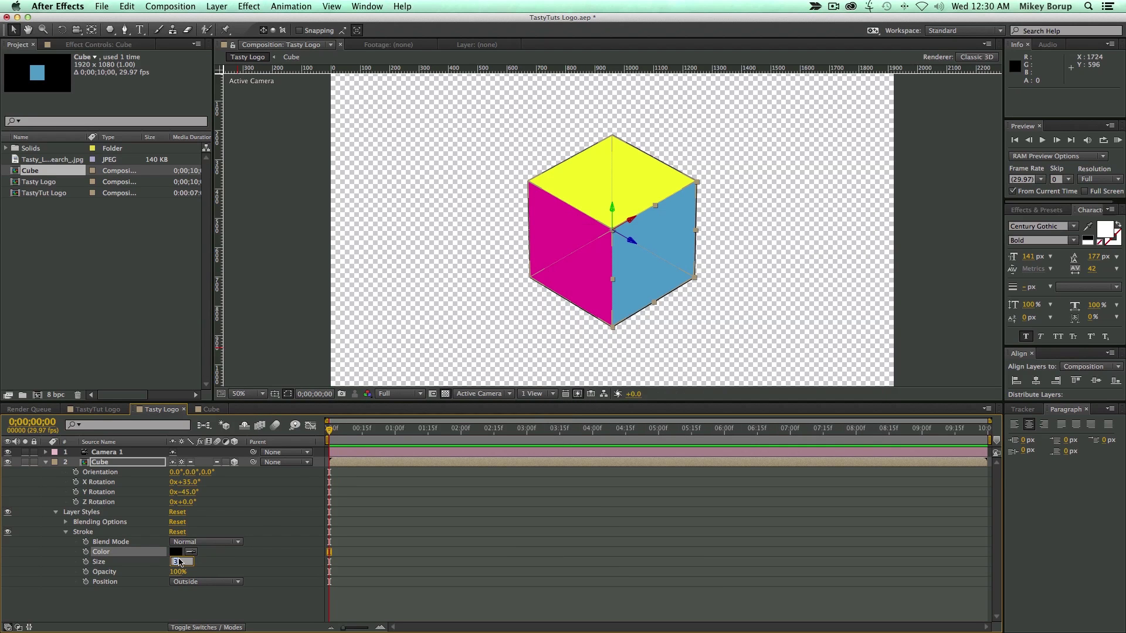
{"action": "type", "text": "12"}
{"action": "key", "text": "Return"}
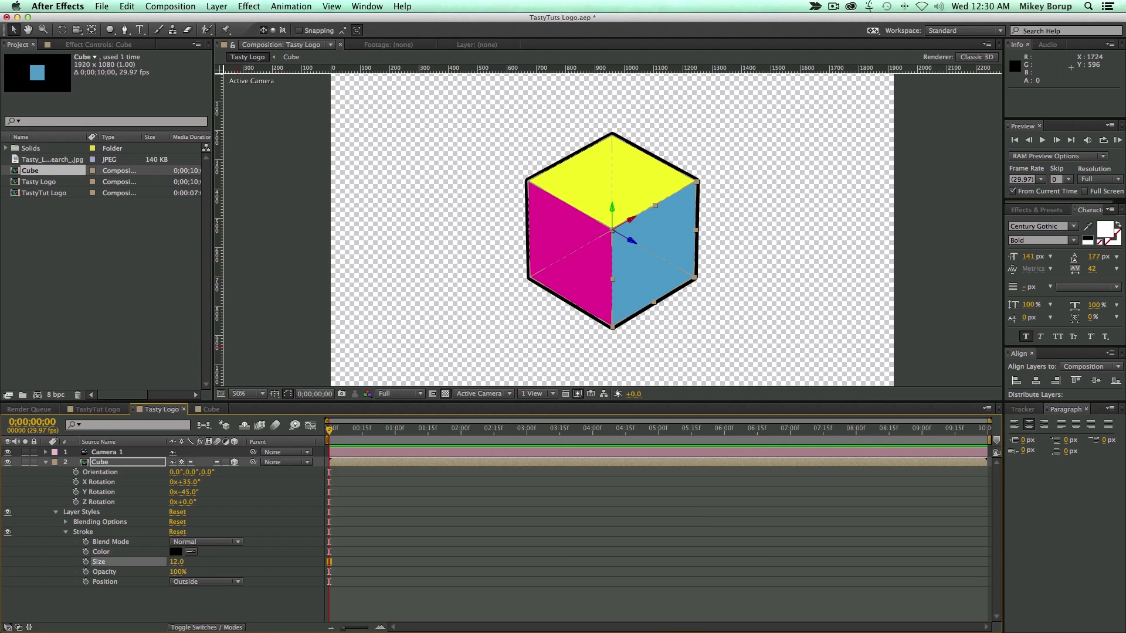
{"action": "left_click", "coordinate": [415, 569]}
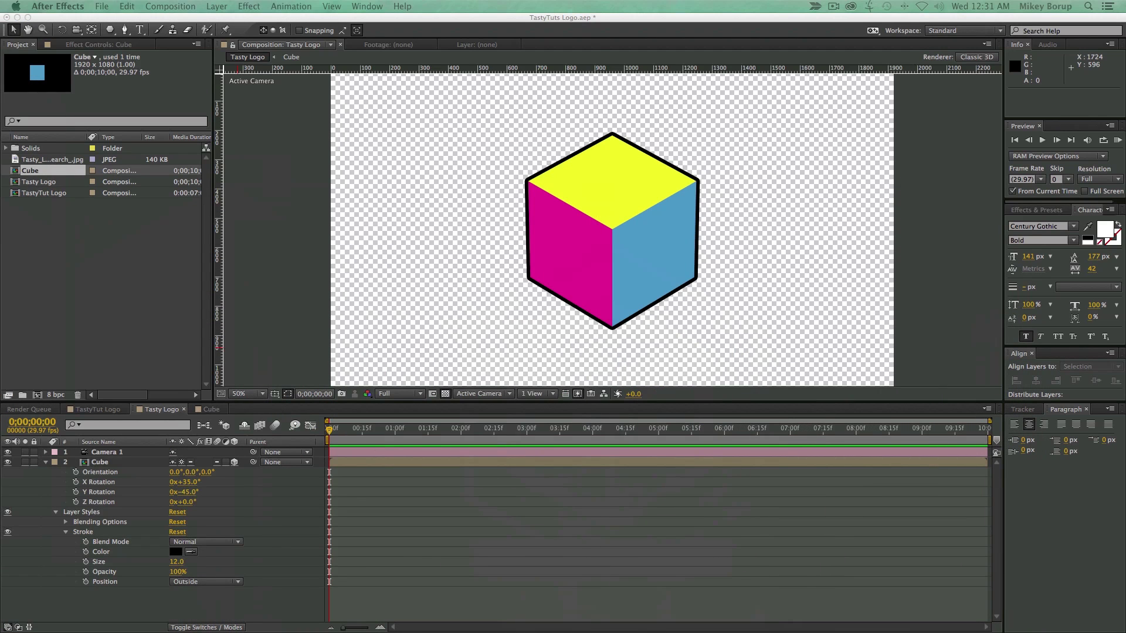
- Check the cube's face colours and rotation in the Tasty Logo .mp4 reference in QuickTime Player and close the video
{"action": "key", "text": "super+Tab"}
{"action": "mouse_move", "coordinate": [240, 514]}
{"action": "left_mouse_down"}
{"action": "mouse_move", "coordinate": [251, 516]}
{"action": "mouse_move", "coordinate": [211, 519]}
{"action": "mouse_move", "coordinate": [243, 525]}
{"action": "left_mouse_up"}
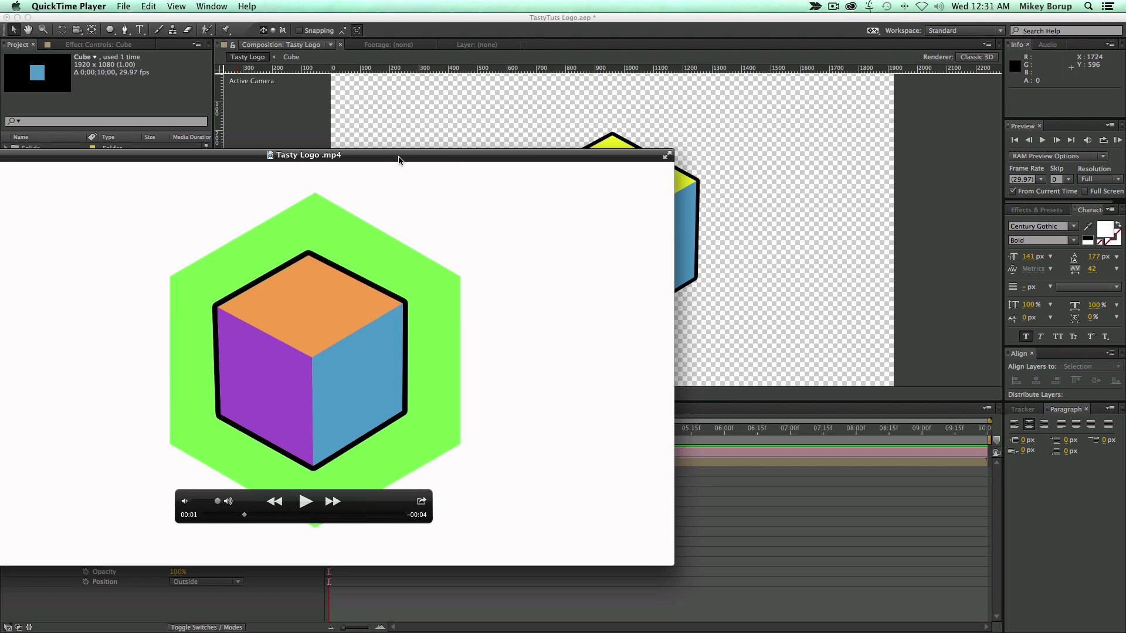
{"action": "key", "text": "super+w"}
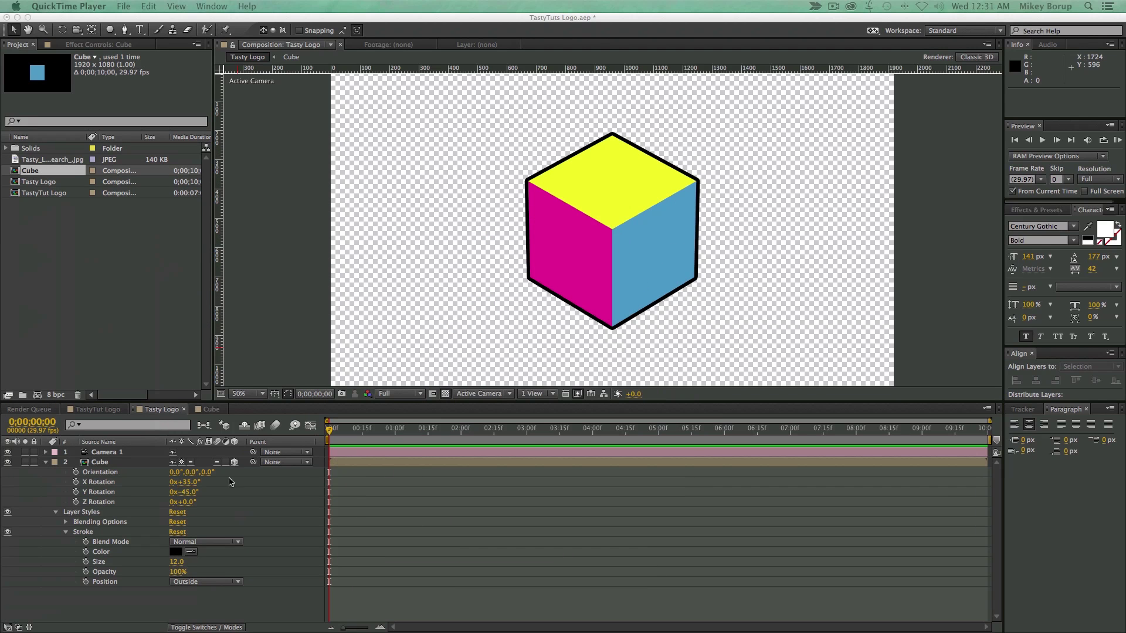
- Back in After Effects, try out the Cube layer's rotation and set its Z Rotation to 180°
{"action": "left_click", "coordinate": [189, 494]}
{"action": "left_click_drag", "start_coordinate": [193, 482], "coordinate": [289, 494]}
{"action": "key", "text": "super+z"}
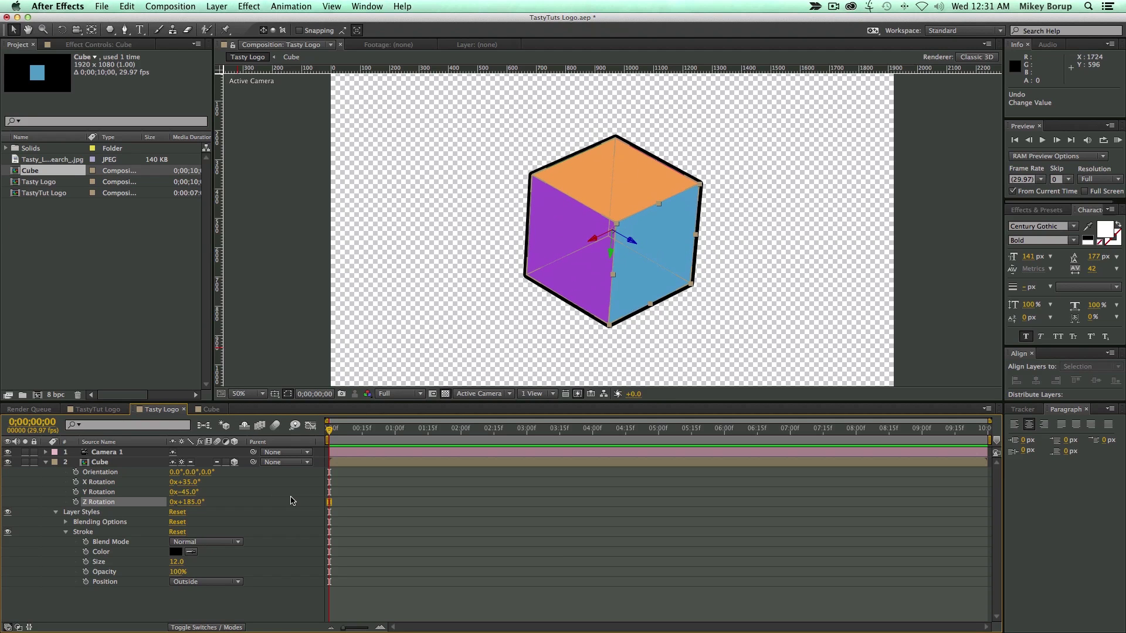
{"action": "left_click", "coordinate": [195, 502]}
{"action": "type", "text": "180"}
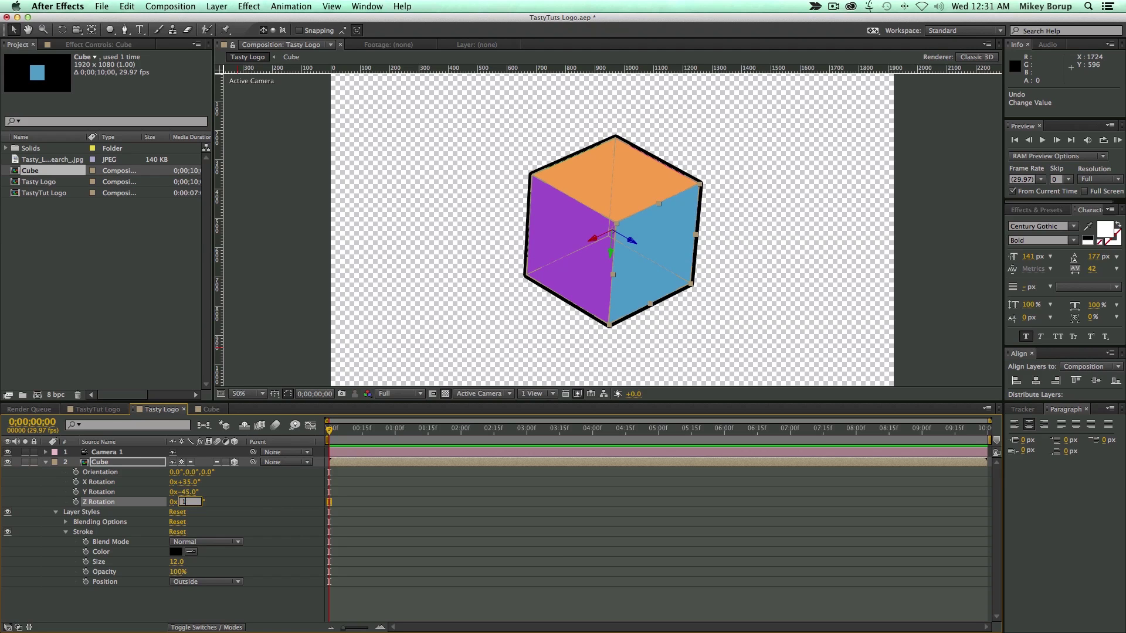
{"action": "key", "text": "Return"}
{"action": "left_click", "coordinate": [338, 536]}
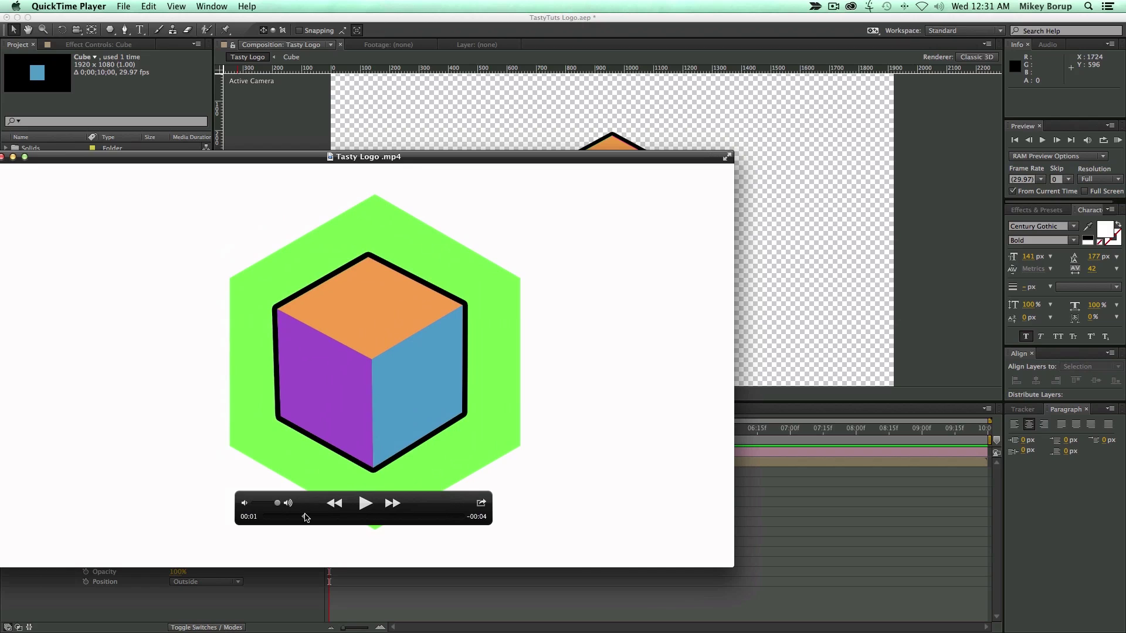
- Scrub through the start of the Tasty Logo .mp4 reference to check the cube's animation timing, and close QuickTime Player
{"action": "left_click", "coordinate": [281, 518]}
{"action": "mouse_move", "coordinate": [281, 522]}
{"action": "left_mouse_down"}
{"action": "mouse_move", "coordinate": [322, 531]}
{"action": "mouse_move", "coordinate": [294, 525]}
{"action": "mouse_move", "coordinate": [304, 519]}
{"action": "left_mouse_up"}
{"action": "key", "text": "super+q"}
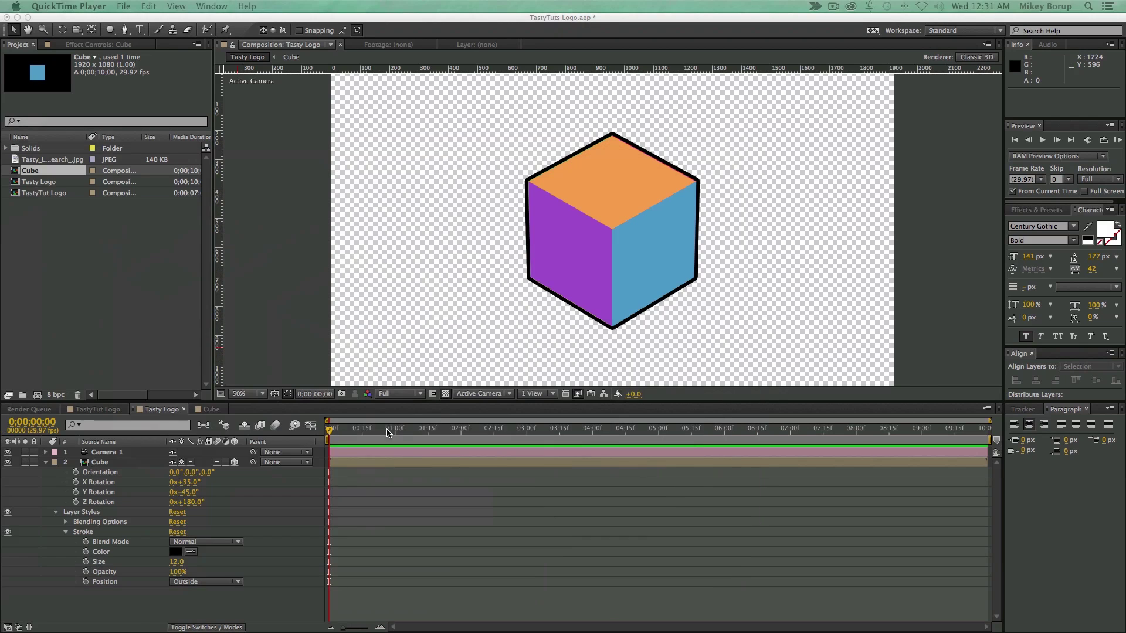
- Back in After Effects, enable keyframes for all of the Cube layer's Transform properties, from Anchor Point to Opacity, at 0;00;01;08
{"action": "left_click", "coordinate": [414, 438]}
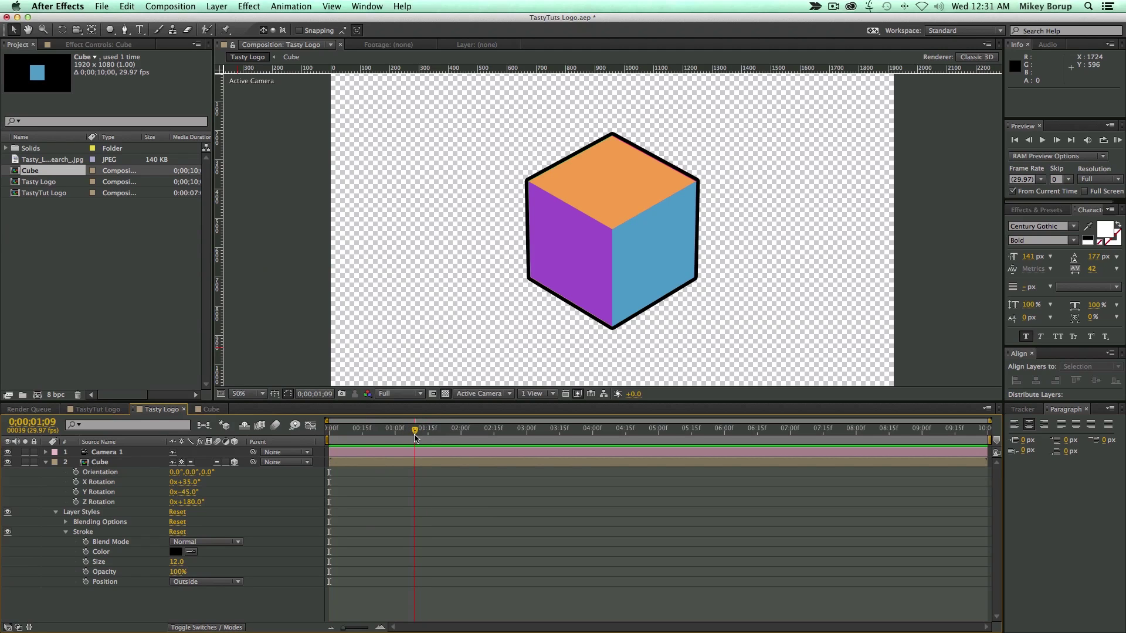
{"action": "left_click_drag", "start_coordinate": [415, 438], "coordinate": [412, 438]}
{"action": "left_click", "coordinate": [129, 462]}
{"action": "left_click", "coordinate": [46, 462]}
{"action": "left_click", "coordinate": [46, 463]}
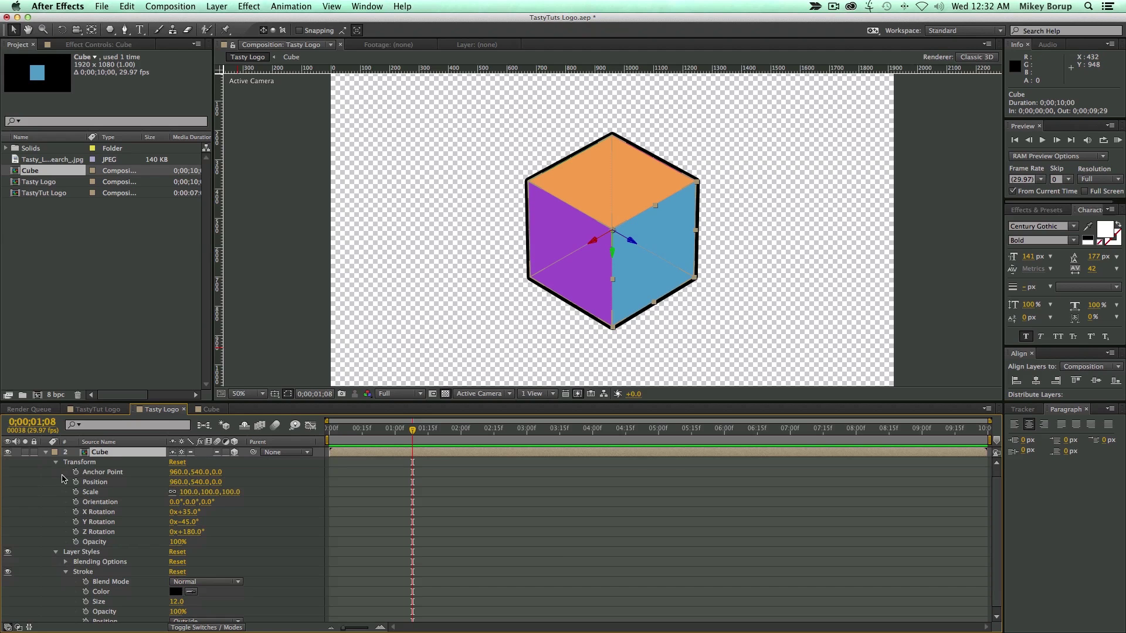
{"action": "left_click", "coordinate": [75, 532]}
{"action": "left_click", "coordinate": [75, 541]}
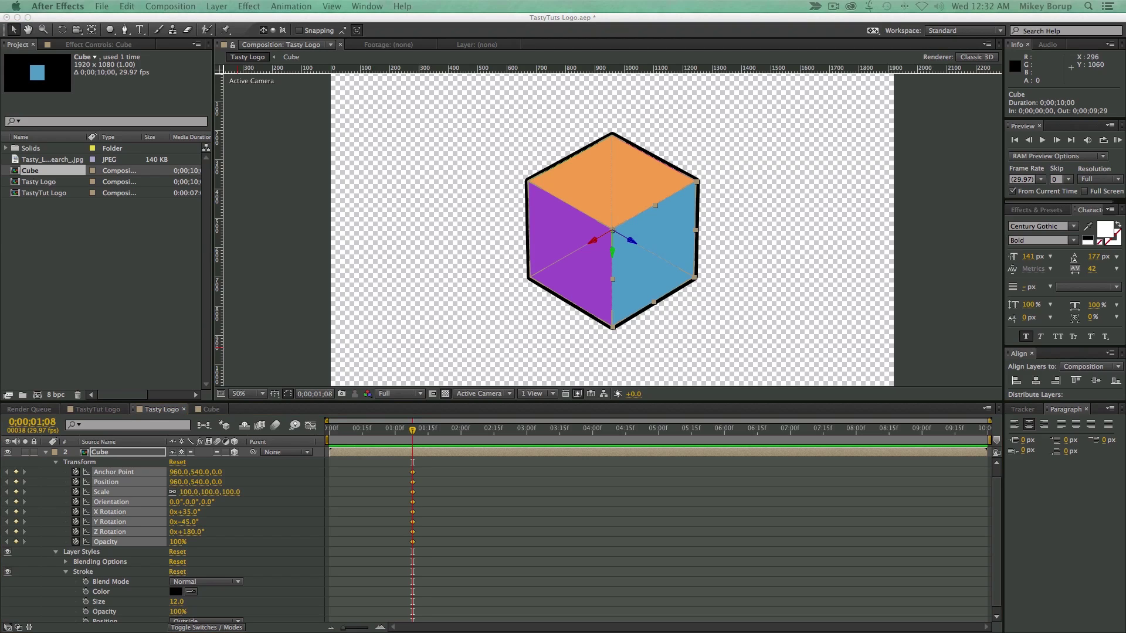
- At 0;00;00;02, keyframe the Cube layer's Scale at 600%, X Rotation at 139°, Y Rotation at 81° and Z Rotation at 220°
{"action": "left_click", "coordinate": [413, 434]}
{"action": "left_click_drag", "start_coordinate": [413, 434], "coordinate": [340, 435]}
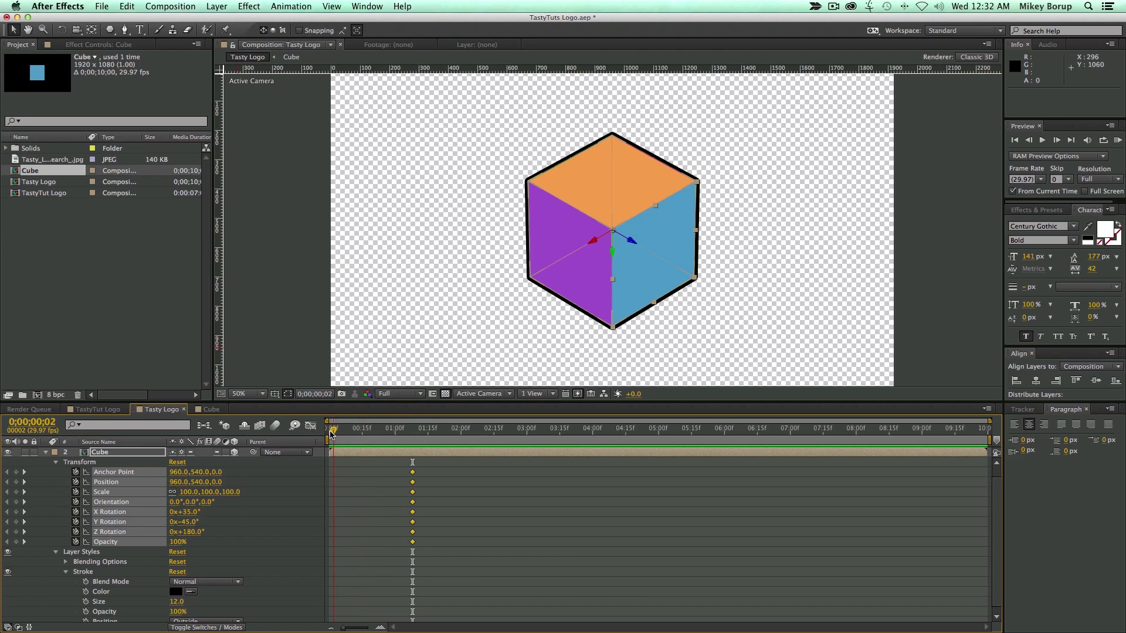
{"action": "left_click", "coordinate": [230, 510]}
{"action": "left_click_drag", "start_coordinate": [187, 494], "coordinate": [264, 511]}
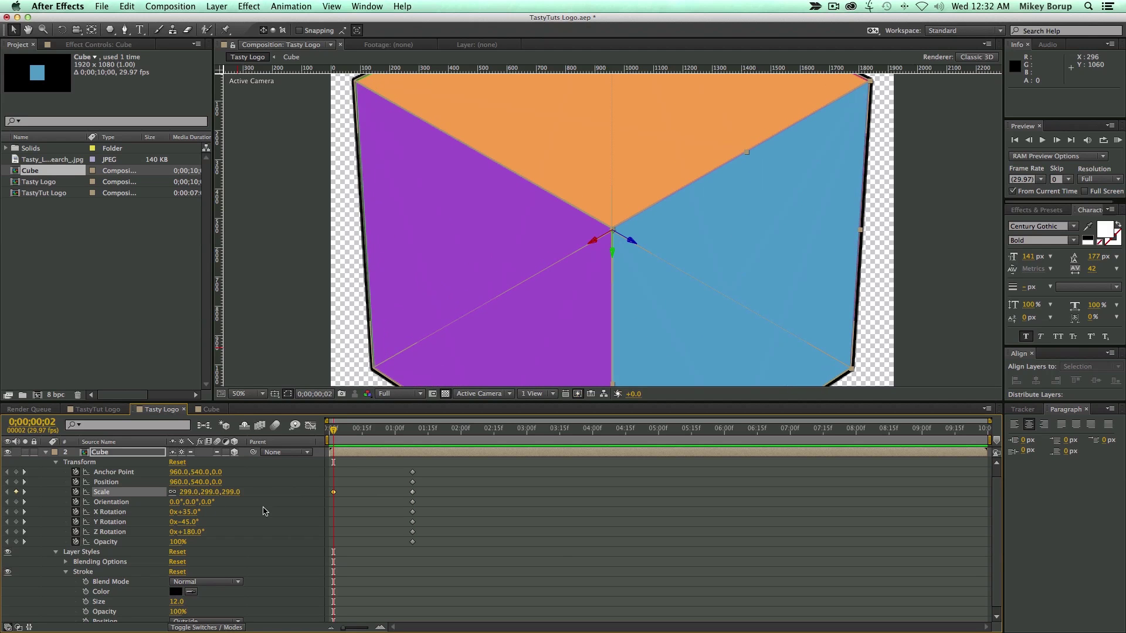
{"action": "left_click_drag", "start_coordinate": [193, 514], "coordinate": [379, 503]}
{"action": "left_click", "coordinate": [196, 524]}
{"action": "key", "text": "ctrl+z"}
{"action": "left_click", "coordinate": [378, 527]}
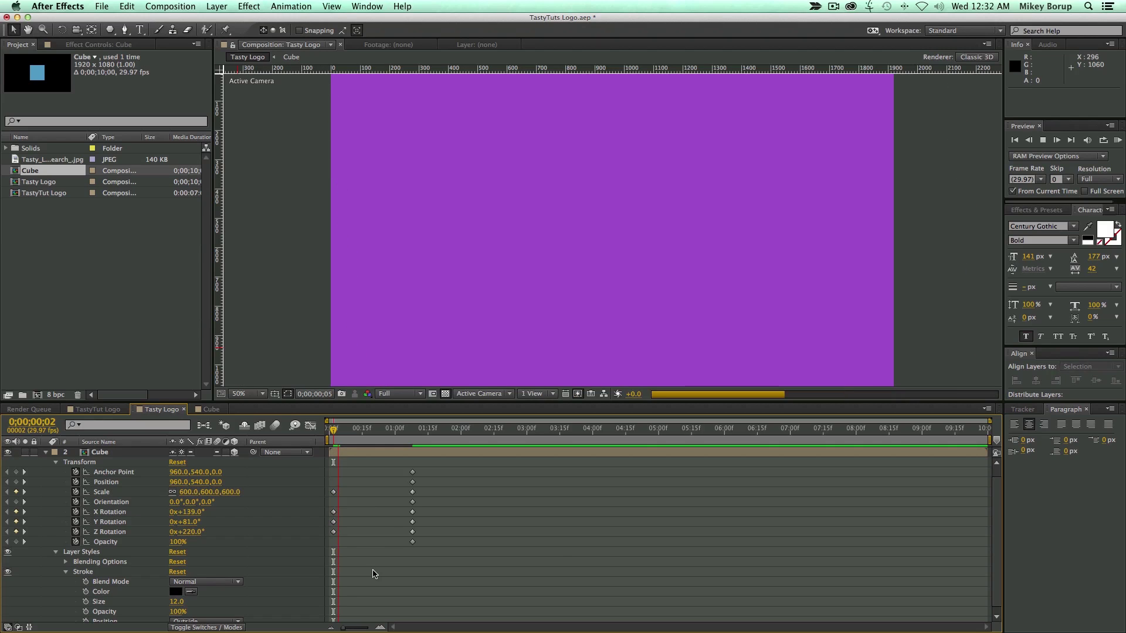
- Preview the cube's opening spin and scale-down animation several times from the start of the composition
{"action": "key", "text": "space"}
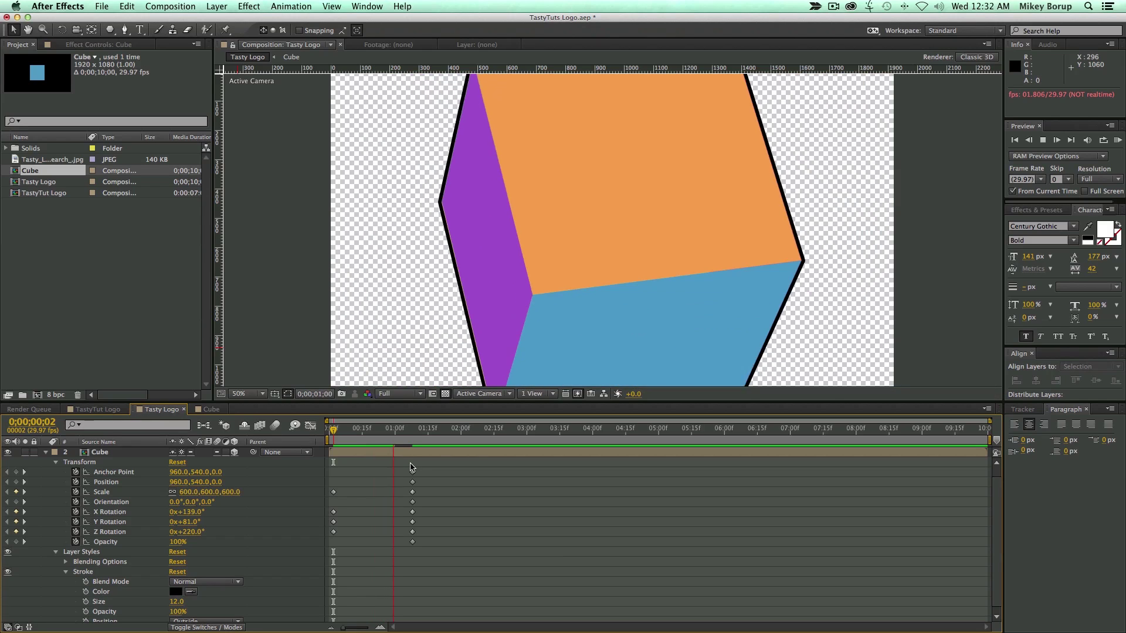
{"action": "key", "text": "space"}
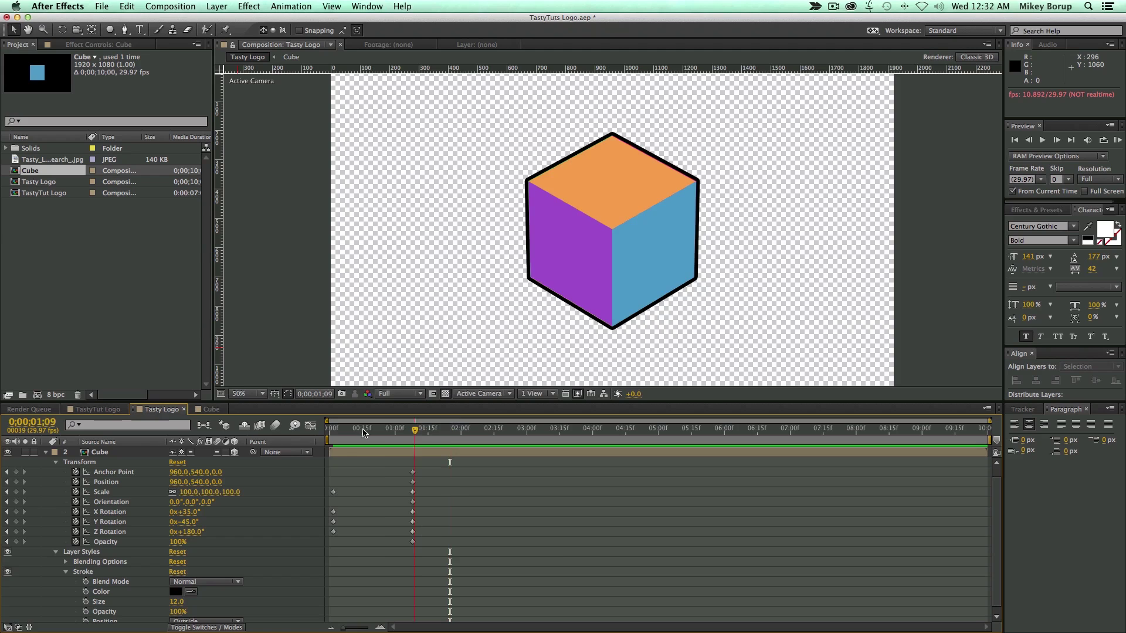
{"action": "key", "text": "Home"}
{"action": "key", "text": "space"}
{"action": "key", "text": "space"}
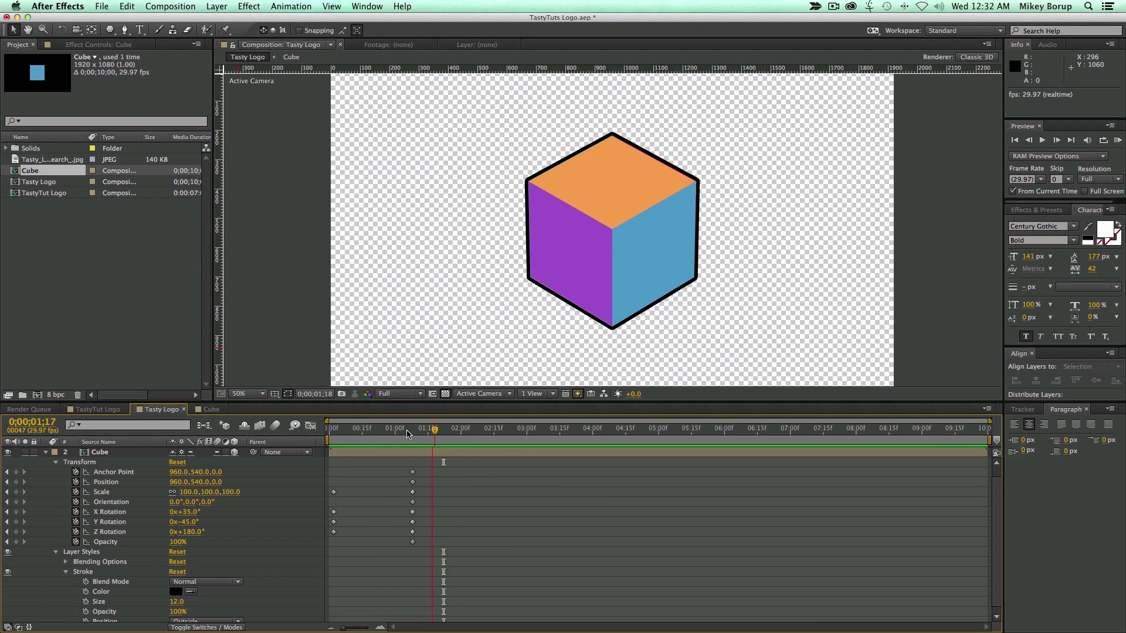
{"action": "key", "text": "Home"}
{"action": "key", "text": "space"}
{"action": "mouse_move", "coordinate": [405, 434]}
{"action": "left_mouse_down"}
{"action": "mouse_move", "coordinate": [372, 432]}
{"action": "mouse_move", "coordinate": [405, 432]}
{"action": "left_mouse_up"}
- Scrub through the cube's second turn in the Tasty Logo .mp4 reference in QuickTime Player and move the video out of the way
{"action": "left_click_drag", "start_coordinate": [0, 117], "coordinate": [570, 89]}
{"action": "left_click_drag", "start_coordinate": [271, 449], "coordinate": [308, 452]}
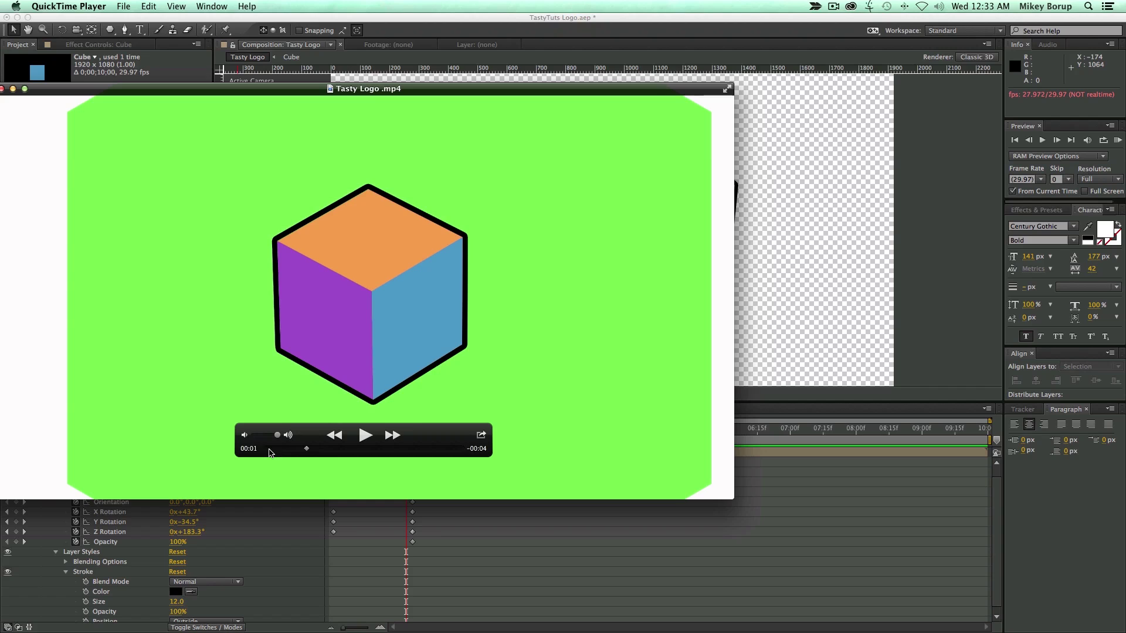
{"action": "left_click_drag", "start_coordinate": [307, 452], "coordinate": [320, 452]}
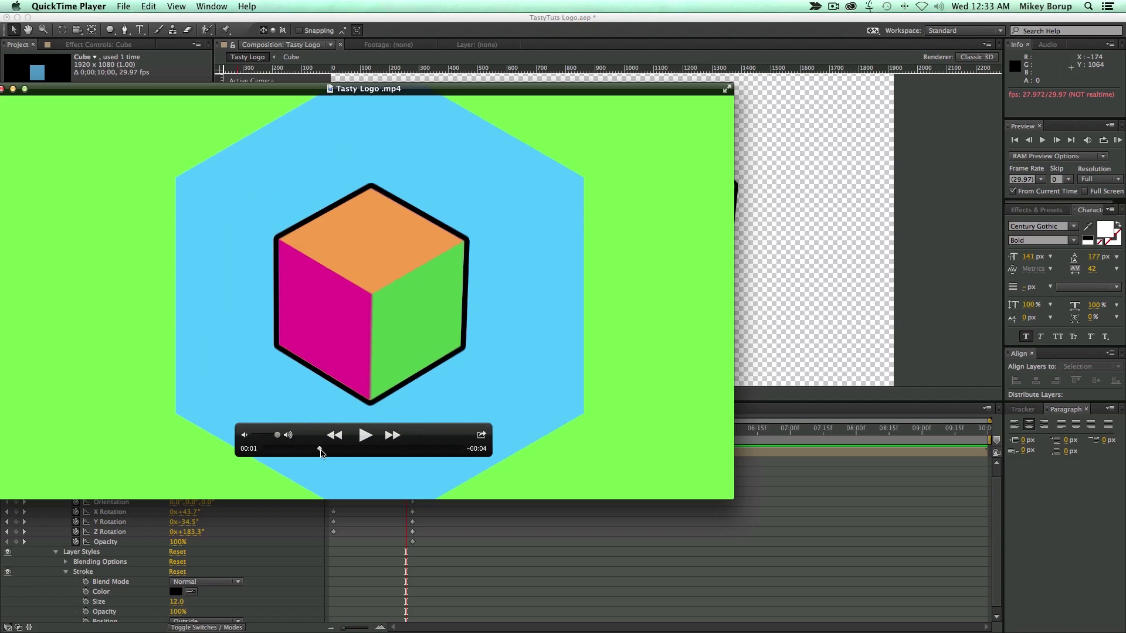
{"action": "left_click_drag", "start_coordinate": [389, 90], "coordinate": [1, 111]}
- Back in After Effects, return to the keyframes at 0;00;01;08 and set the composition preview resolution to Third
{"action": "left_click", "coordinate": [411, 429]}
{"action": "left_click_drag", "start_coordinate": [406, 432], "coordinate": [412, 432]}
{"action": "left_click", "coordinate": [404, 394]}
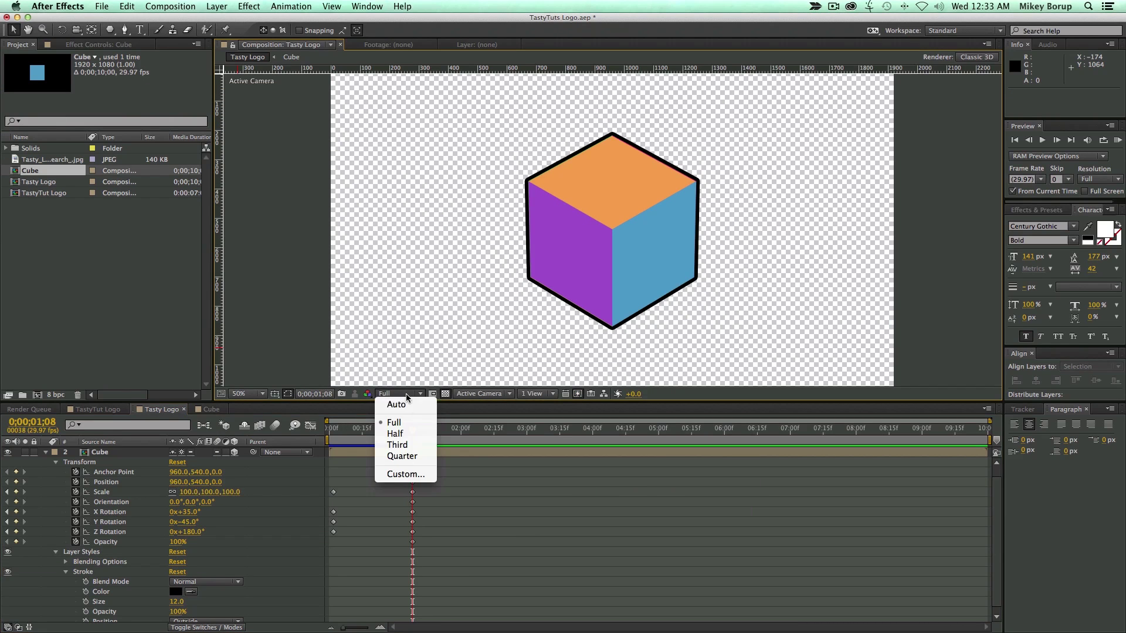
{"action": "left_click", "coordinate": [413, 444]}
- Add hold-position keyframes for the Cube layer's X, Y and Z Rotation at 0;00;01;14
{"action": "left_click_drag", "start_coordinate": [412, 432], "coordinate": [426, 432]}
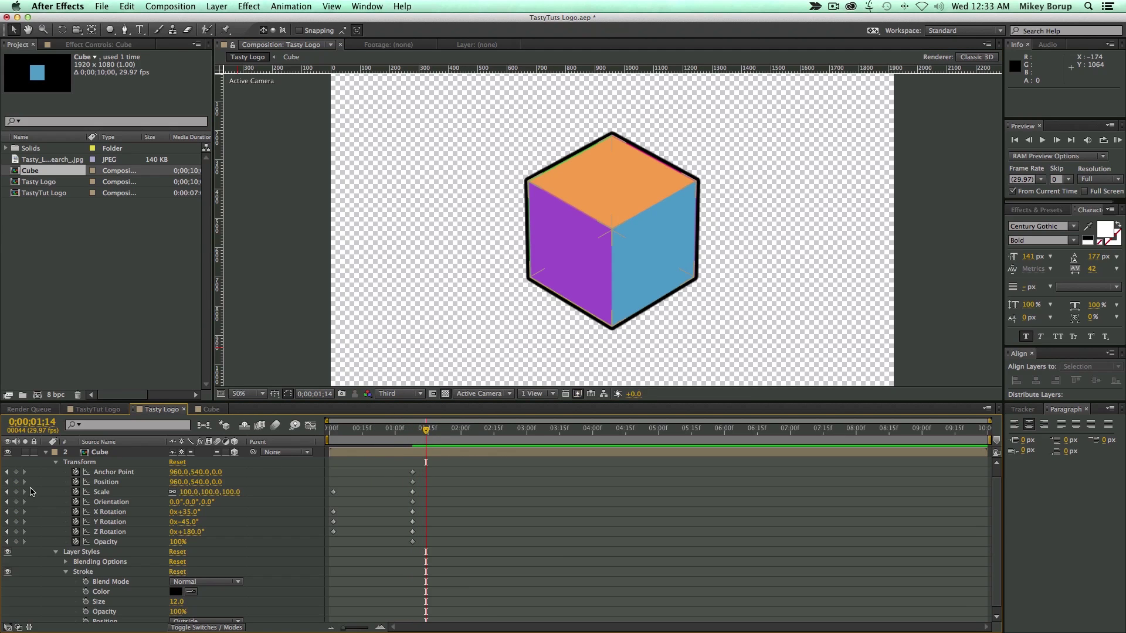
{"action": "left_click", "coordinate": [76, 522]}
{"action": "key", "text": "super+z"}
{"action": "left_click_drag", "start_coordinate": [16, 512], "coordinate": [17, 532]}
- Advance ten frames to 0;00;01;24 and turn the Cube layer to a Y Rotation of 135°
{"action": "key", "text": "Page_Down"}
{"action": "key", "text": "Page_Down"}
{"action": "key", "text": "Page_Down"}
{"action": "key", "text": "Page_Down"}
{"action": "key", "text": "Page_Down"}
{"action": "key", "text": "Page_Down"}
{"action": "key", "text": "Page_Down"}
{"action": "key", "text": "Page_Down"}
{"action": "key", "text": "Page_Down"}
{"action": "key", "text": "Page_Down"}
{"action": "left_click", "coordinate": [495, 520]}
{"action": "left_click_drag", "start_coordinate": [189, 522], "coordinate": [84, 526]}
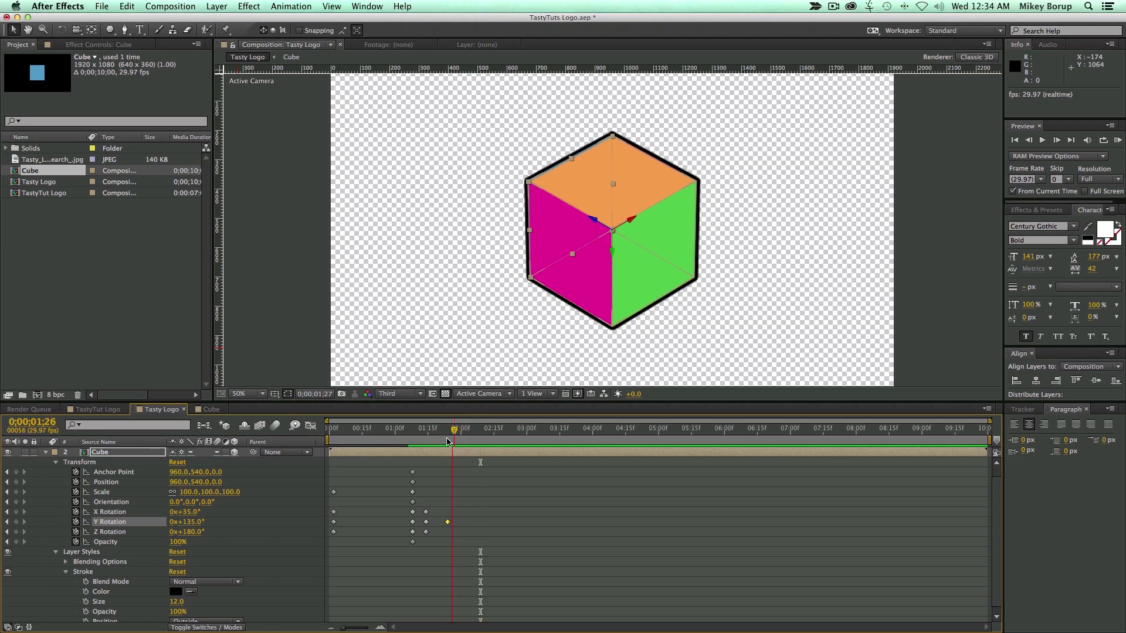
- Preview the cube's second turn and go back to the Y Rotation keyframe at 0;00;01;24
{"action": "left_click_drag", "start_coordinate": [450, 441], "coordinate": [425, 441]}
{"action": "key", "text": "space"}
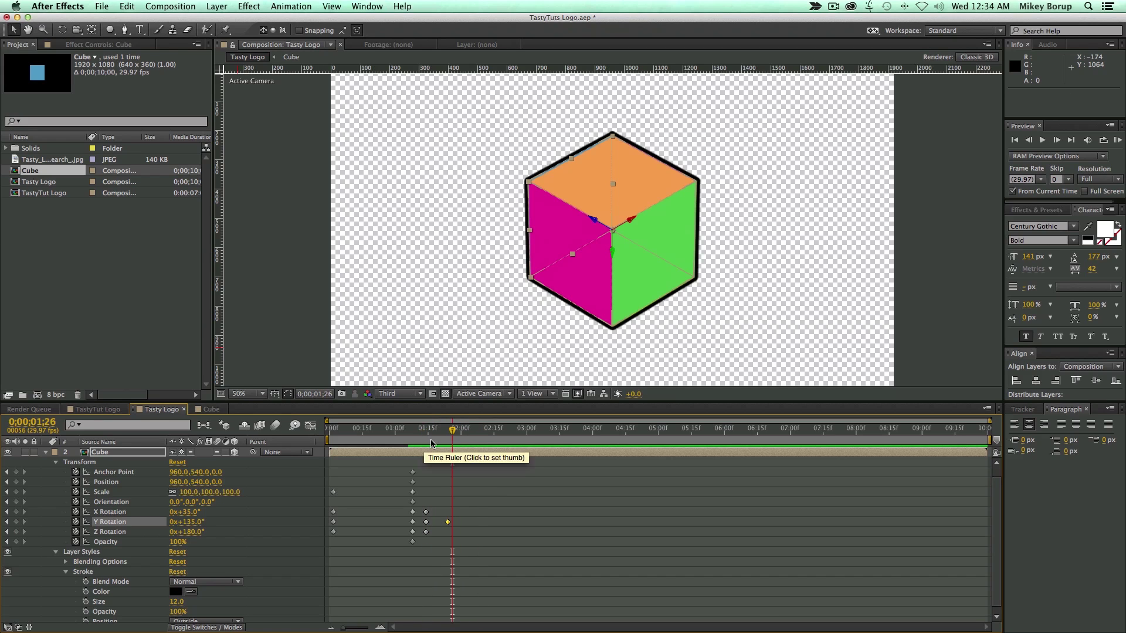
{"action": "left_click", "coordinate": [446, 441]}
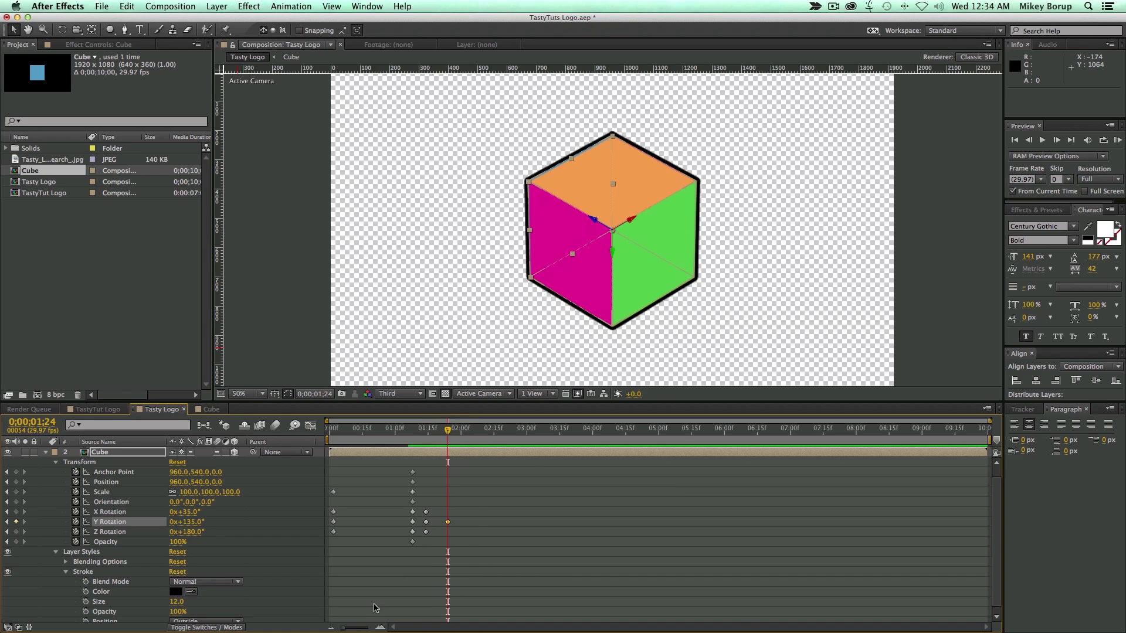
- Keyframe an overshoot for the turn by setting the Cube layer's Y Rotation to 140° at 0;00;01;26
{"action": "left_click", "coordinate": [380, 628]}
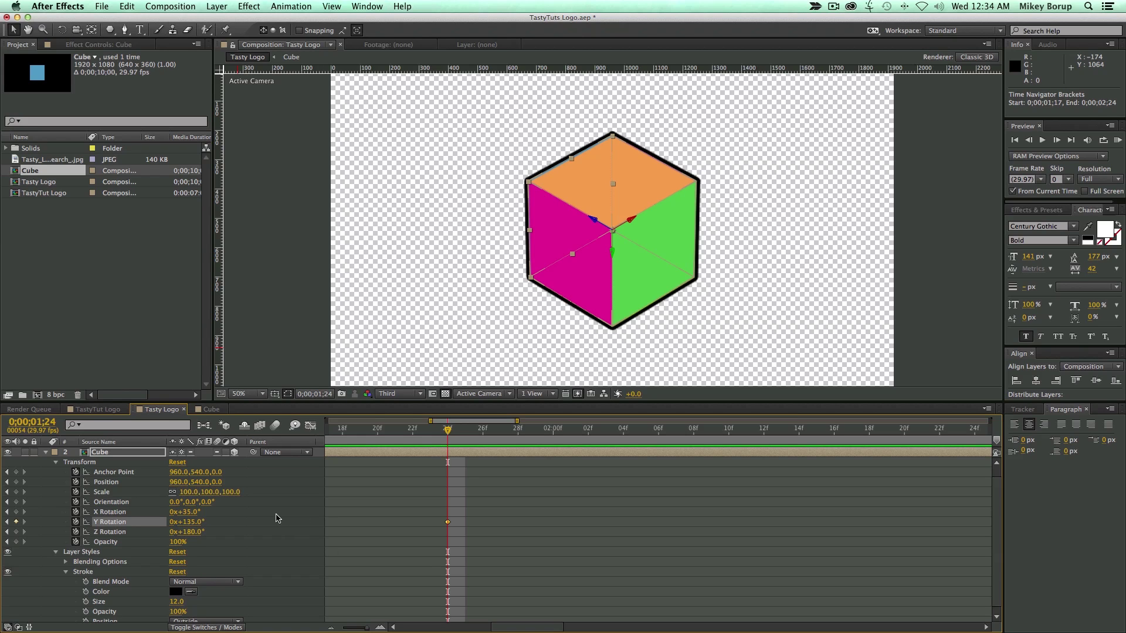
{"action": "key", "text": "Page_Down"}
{"action": "key", "text": "Page_Down"}
{"action": "left_click", "coordinate": [462, 487]}
{"action": "key", "text": "Page_Up"}
{"action": "key", "text": "Page_Up"}
{"action": "key", "text": "Page_Down"}
{"action": "key", "text": "Page_Down"}
{"action": "left_click", "coordinate": [193, 524]}
{"action": "type", "text": "140"}
{"action": "key", "text": "Return"}
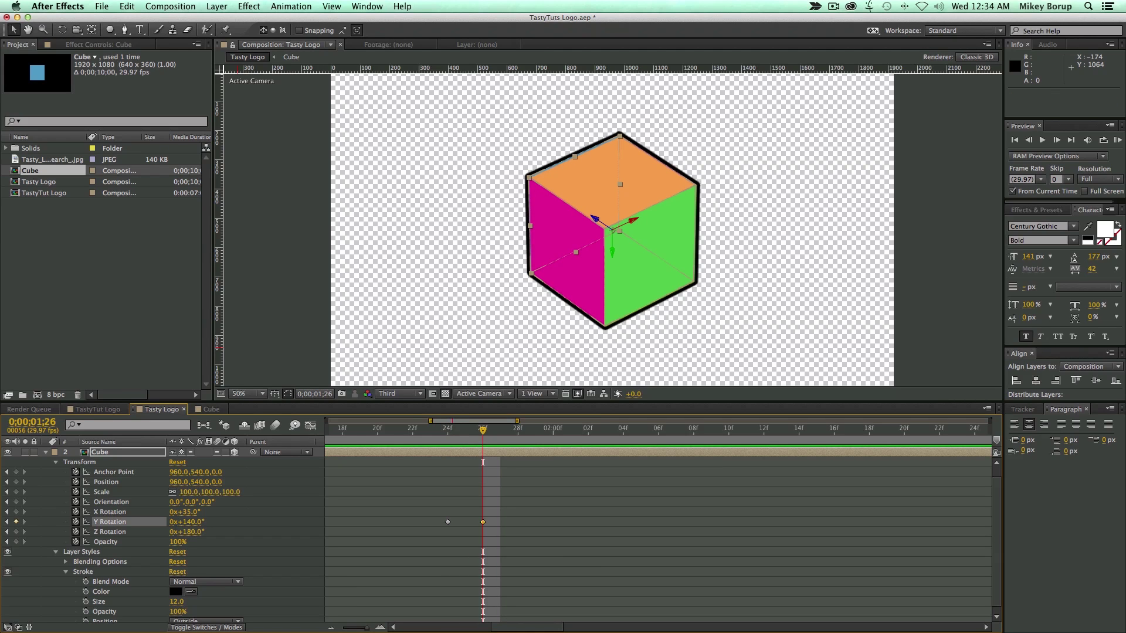
- Keyframe the backswing by setting the Cube layer's Y Rotation to 130° at 0;00;01;28
{"action": "key", "text": "Page_Down"}
{"action": "key", "text": "Page_Down"}
{"action": "left_click", "coordinate": [193, 522]}
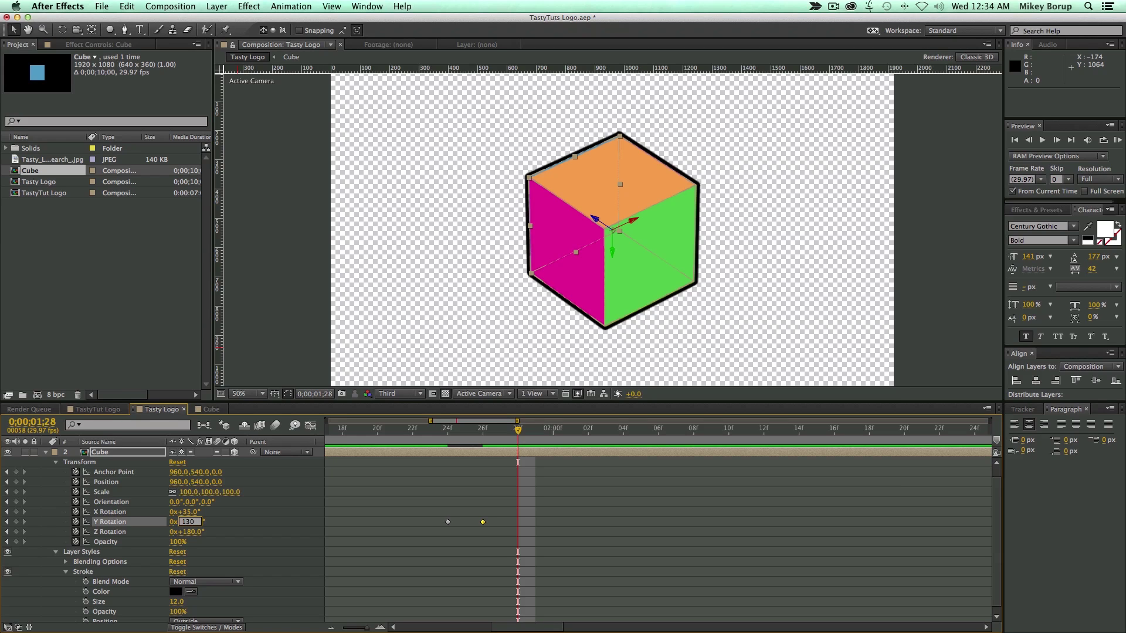
{"action": "key", "text": "Return"}
- Settle the cube's wobble with Y Rotation keyframes of 137° at 0;00;02;00 and 135° at 0;00;02;02
{"action": "key", "text": "Page_Down"}
{"action": "key", "text": "Page_Down"}
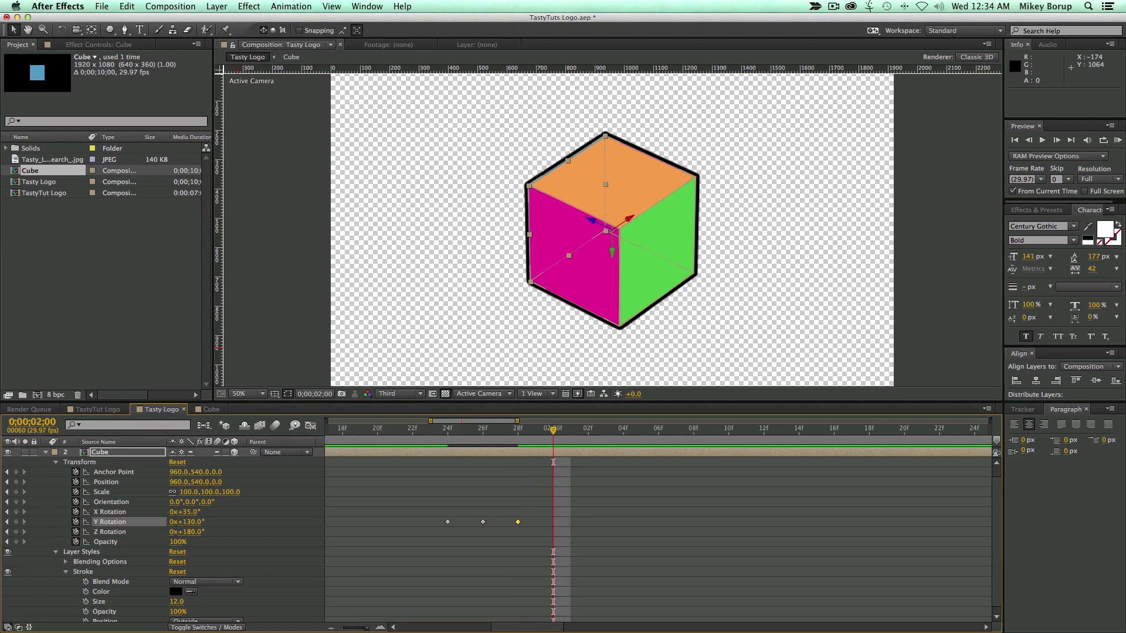
{"action": "key", "text": "super+Up"}
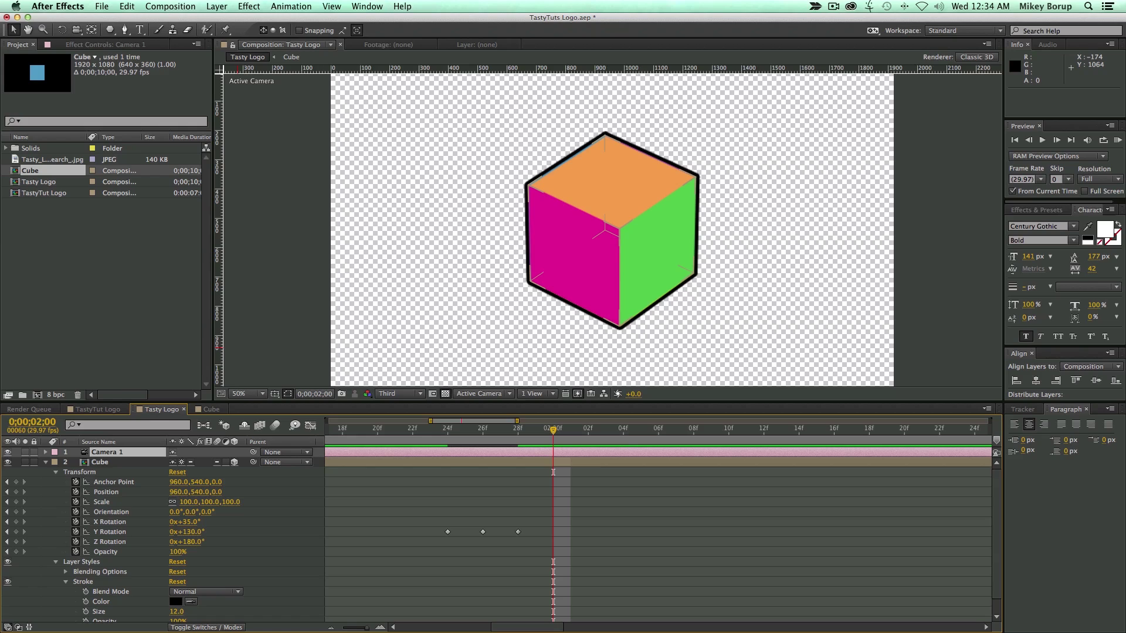
{"action": "left_click_drag", "start_coordinate": [186, 532], "coordinate": [195, 532]}
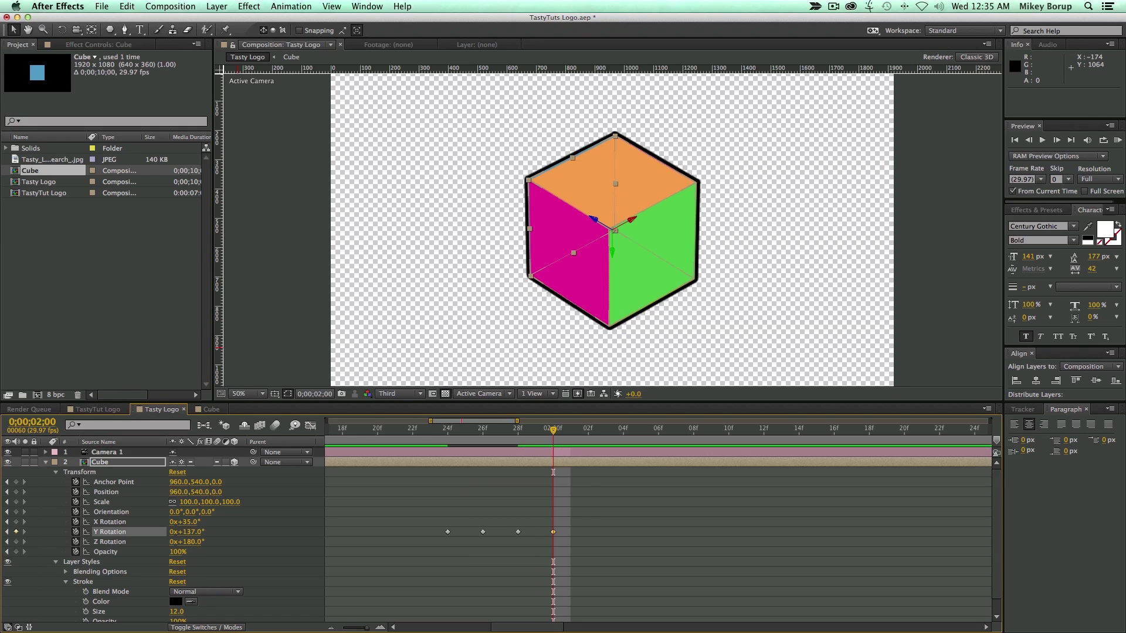
{"action": "key", "text": "Page_Down"}
{"action": "key", "text": "Page_Down"}
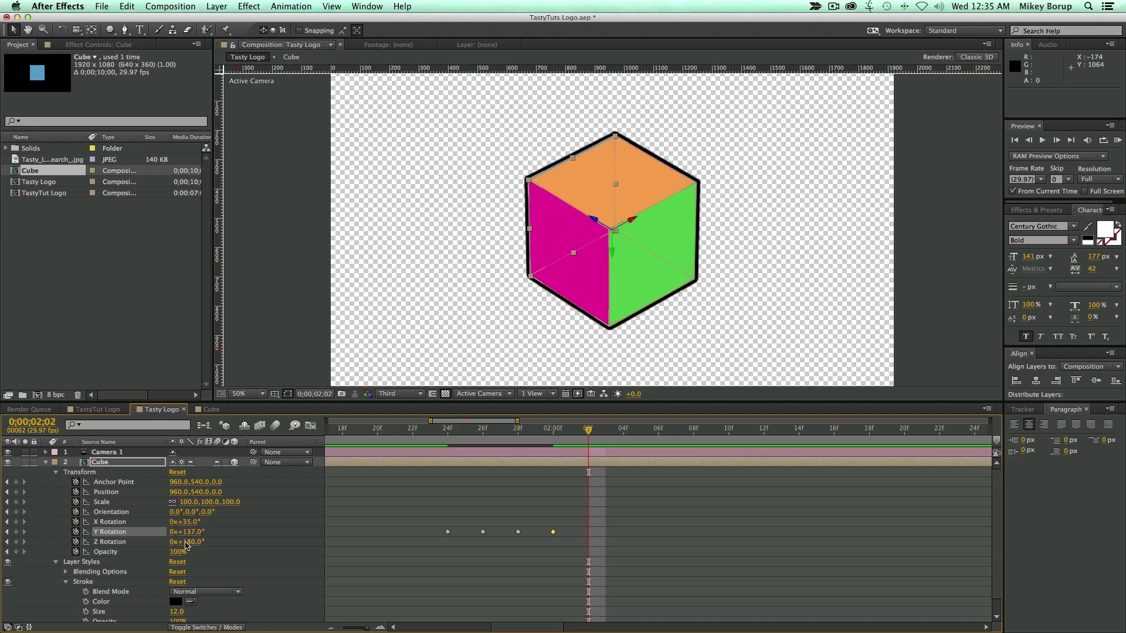
{"action": "left_click_drag", "start_coordinate": [191, 535], "coordinate": [197, 532]}
- Play back the wobble and change the Y Rotation keyframe at 0;00;01;28 to 135°
{"action": "left_click_drag", "start_coordinate": [427, 433], "coordinate": [517, 434]}
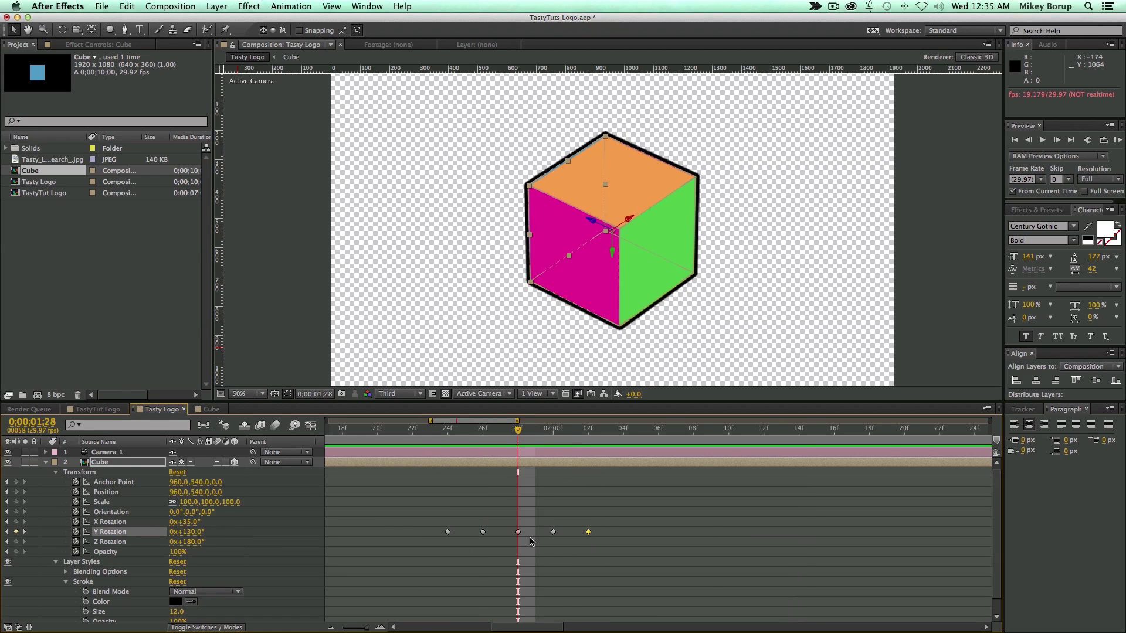
{"action": "left_click", "coordinate": [195, 532]}
{"action": "type", "text": "135"}
{"action": "key", "text": "Return"}
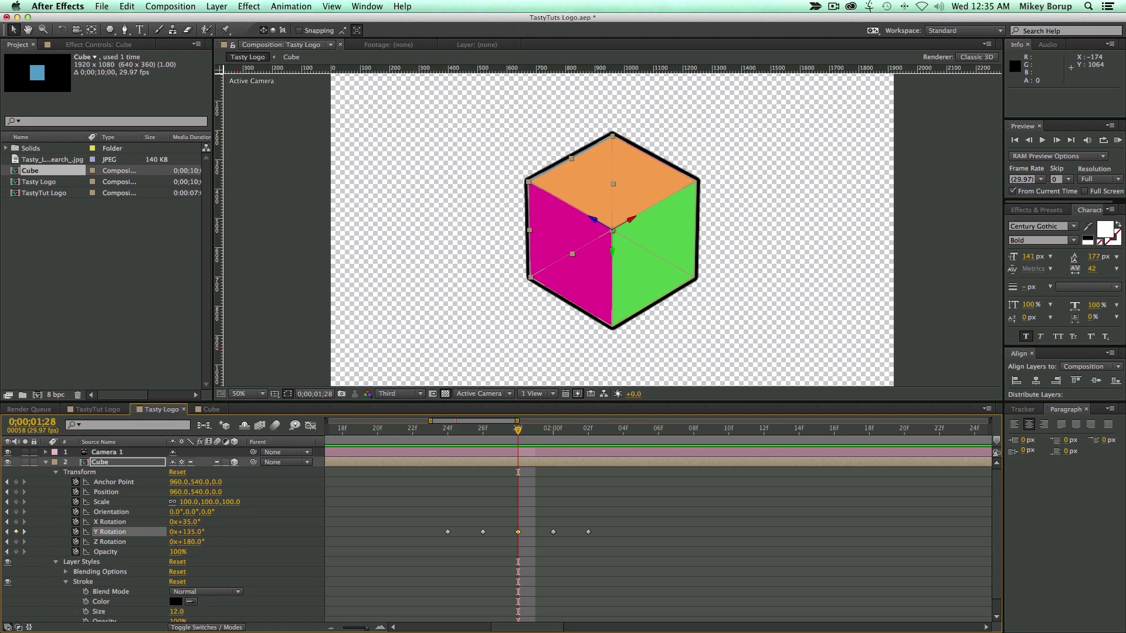
- Preview the adjusted wobble and park the playhead on the last Y Rotation keyframe at 0;00;02;02
{"action": "key", "text": "space"}
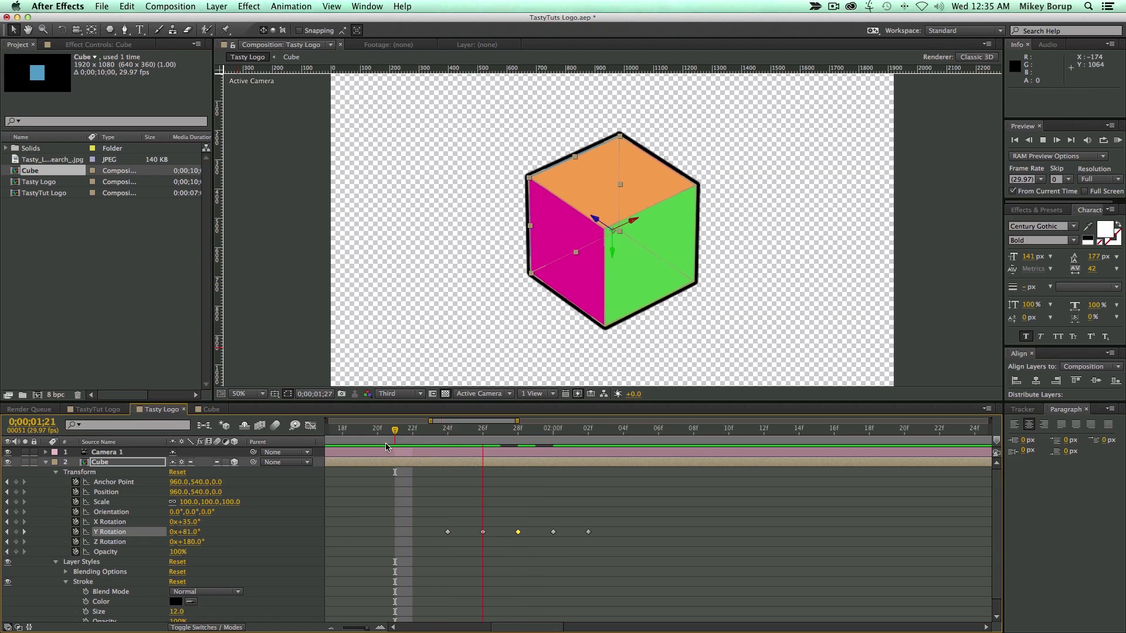
{"action": "left_click_drag", "start_coordinate": [367, 628], "coordinate": [360, 627]}
{"action": "left_click_drag", "start_coordinate": [417, 430], "coordinate": [440, 430]}
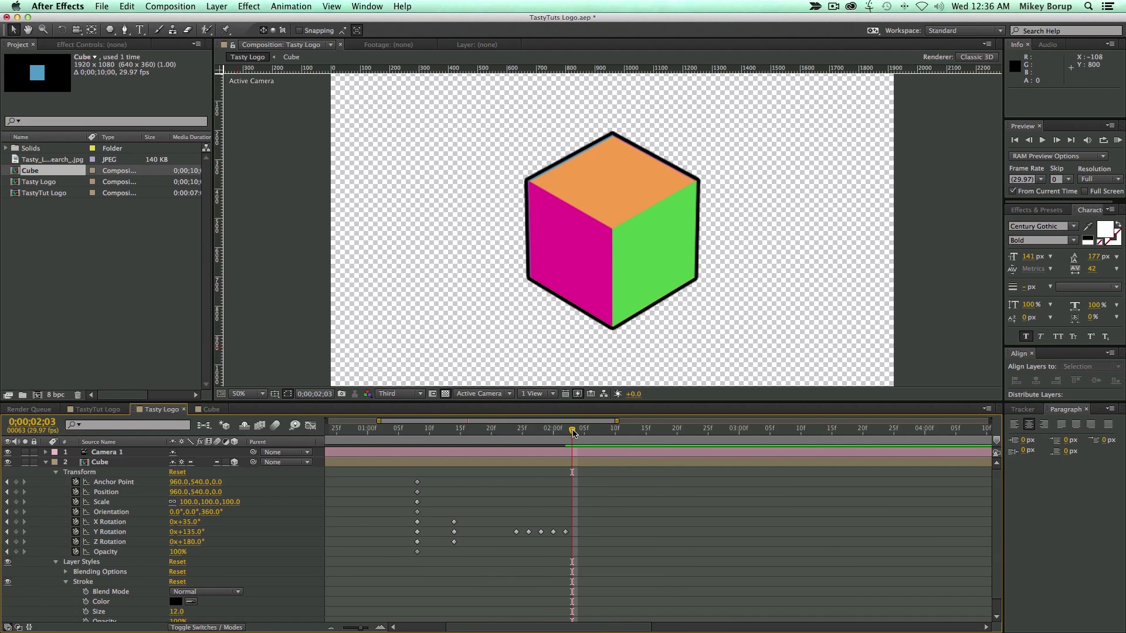
{"action": "mouse_move", "coordinate": [573, 432]}
{"action": "left_mouse_down"}
{"action": "mouse_move", "coordinate": [516, 433]}
{"action": "mouse_move", "coordinate": [565, 433]}
{"action": "left_mouse_up"}
{"action": "left_click", "coordinate": [445, 474]}
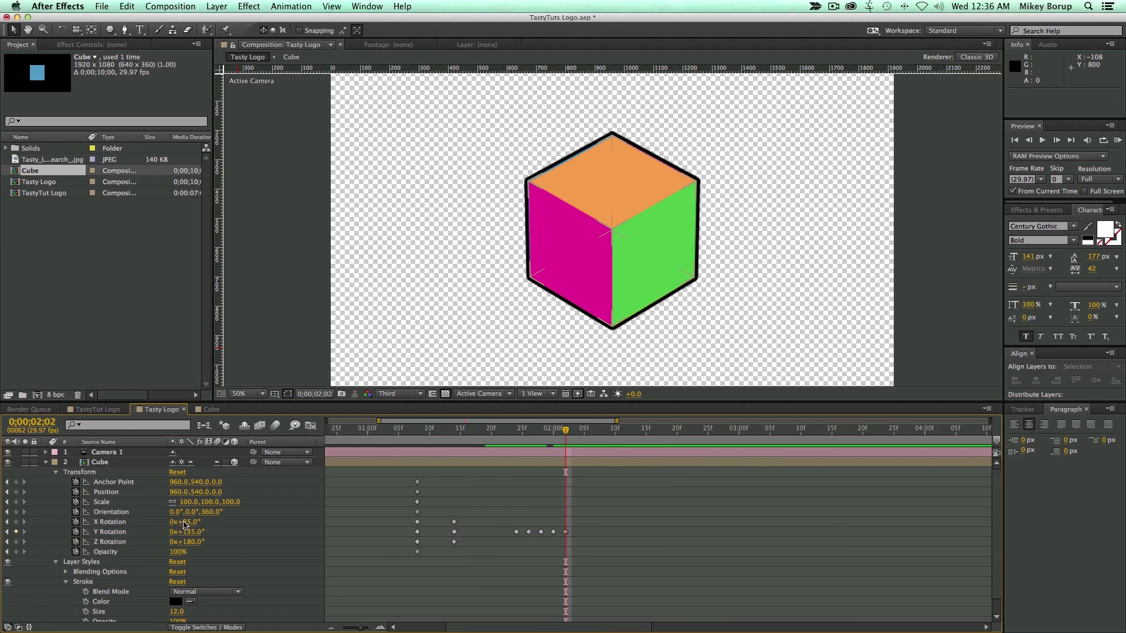
- Try out the Cube layer's rotation values at 0;00;02;02 and undo the changes
{"action": "left_click_drag", "start_coordinate": [192, 537], "coordinate": [230, 527]}
{"action": "key", "text": "cmd+z"}
{"action": "key", "text": "super+z"}
{"action": "key", "text": "super+z"}
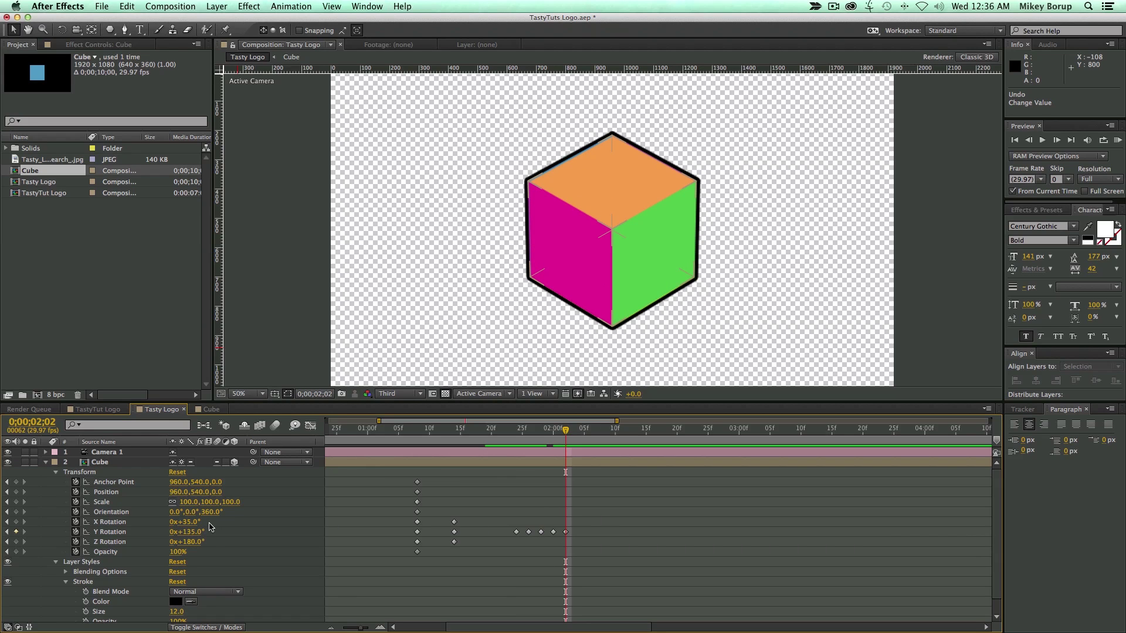
- Collapse the Cube layer's properties and add a 3D null object directly above it
{"action": "left_click", "coordinate": [46, 464]}
{"action": "left_click", "coordinate": [376, 466]}
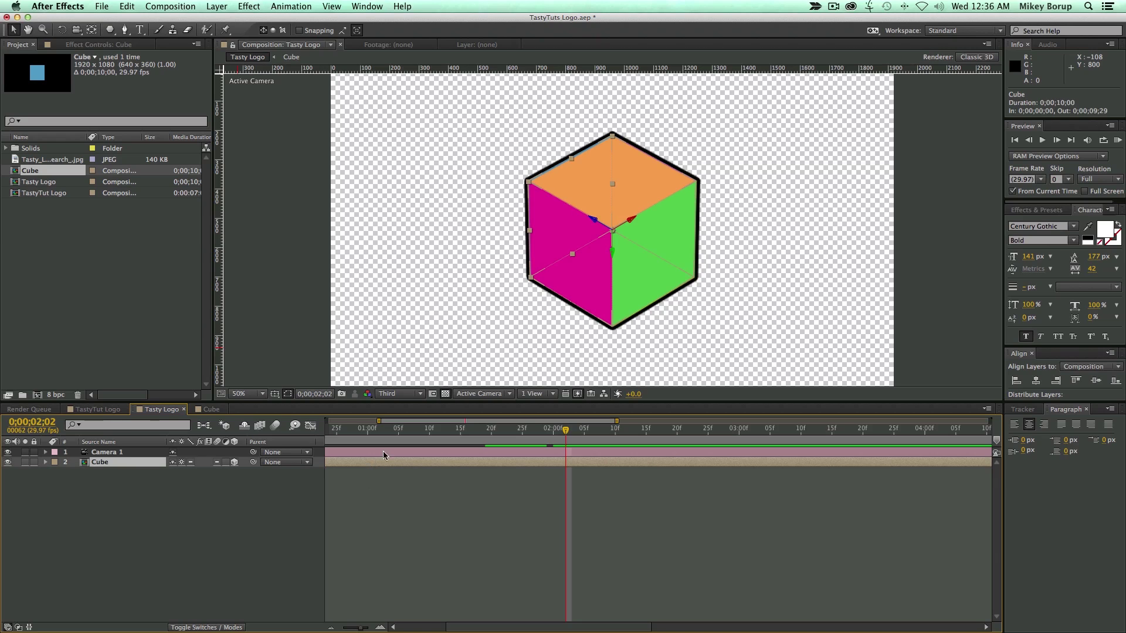
{"action": "left_click", "coordinate": [216, 6]}
{"action": "mouse_move", "coordinate": [224, 20]}
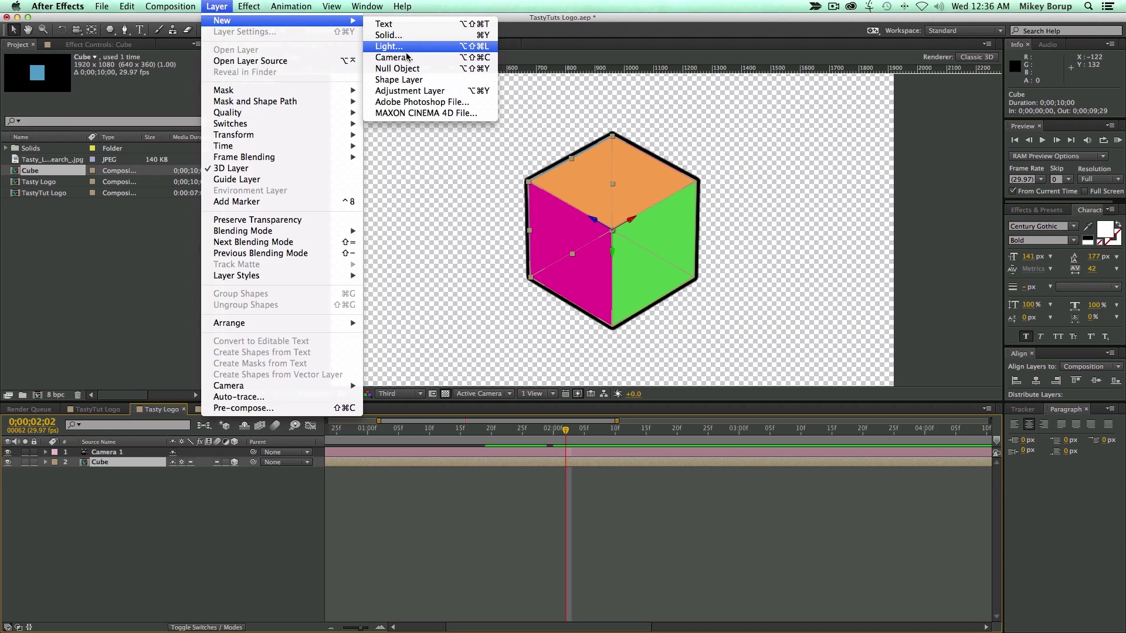
{"action": "left_click", "coordinate": [409, 68]}
{"action": "left_click", "coordinate": [233, 462]}
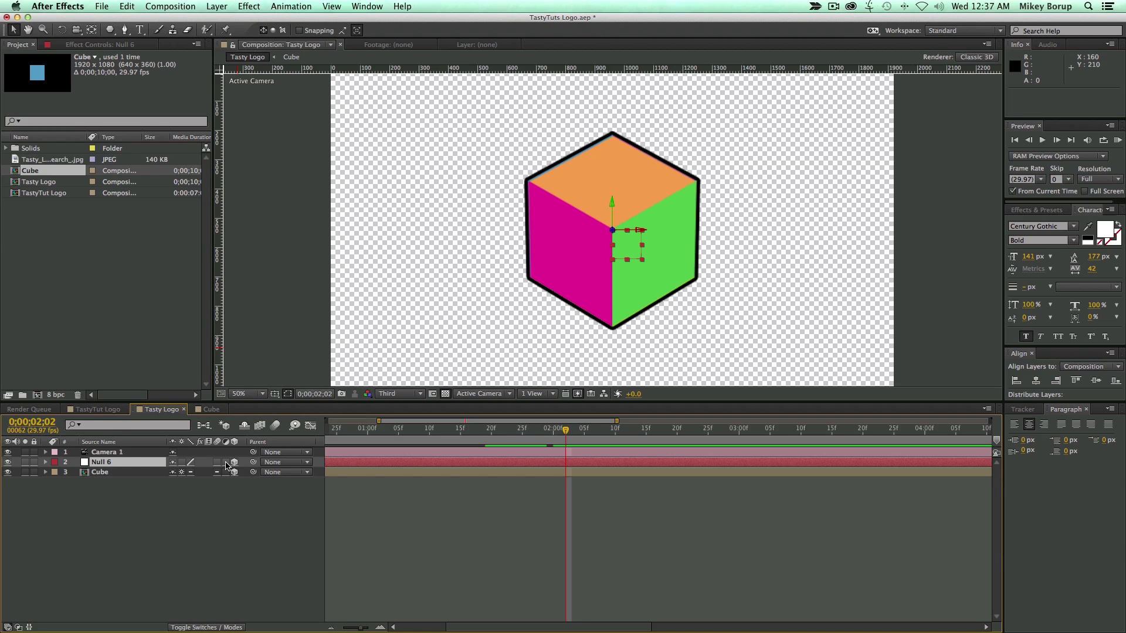
- Set the new null's X Rotation to 35° and Y Rotation to 45°
{"action": "key", "text": "r"}
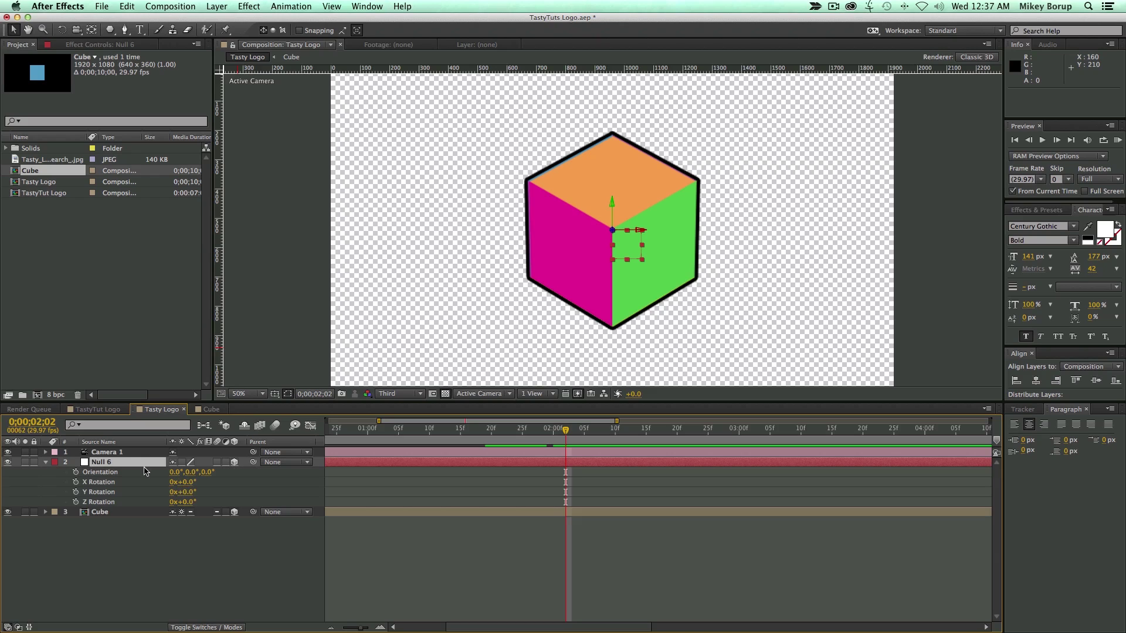
{"action": "left_click", "coordinate": [188, 482]}
{"action": "key", "text": "Tab"}
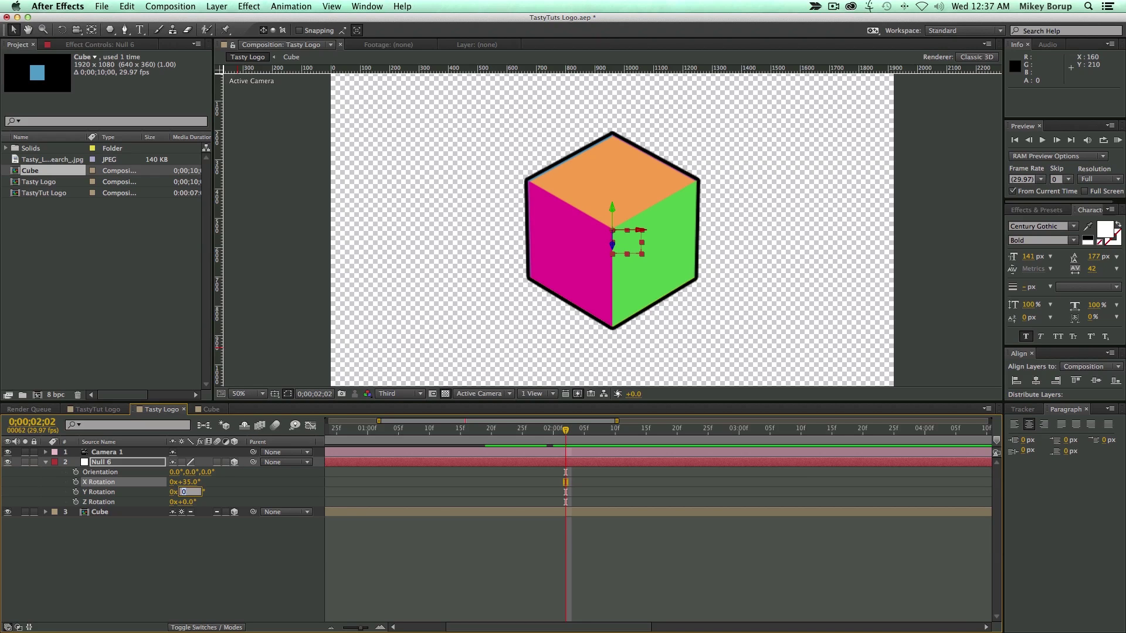
{"action": "type", "text": "45"}
{"action": "key", "text": "Return"}
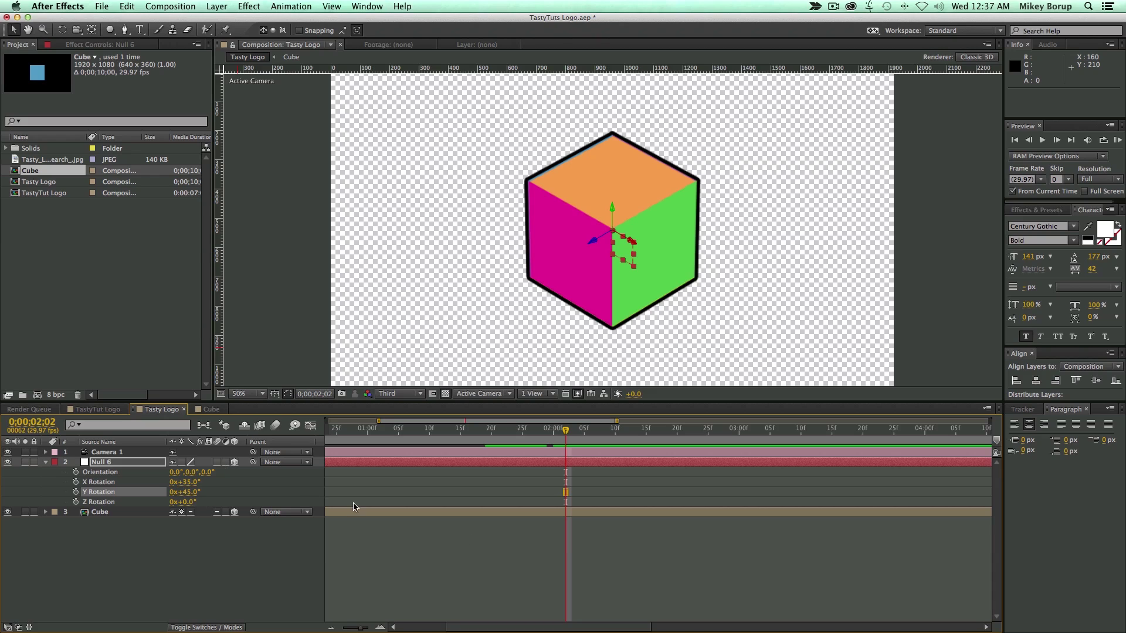
- Parent the Cube layer to the rotated null
{"action": "left_click", "coordinate": [483, 541]}
{"action": "left_click", "coordinate": [254, 514]}
{"action": "left_click_drag", "start_coordinate": [254, 514], "coordinate": [97, 462]}
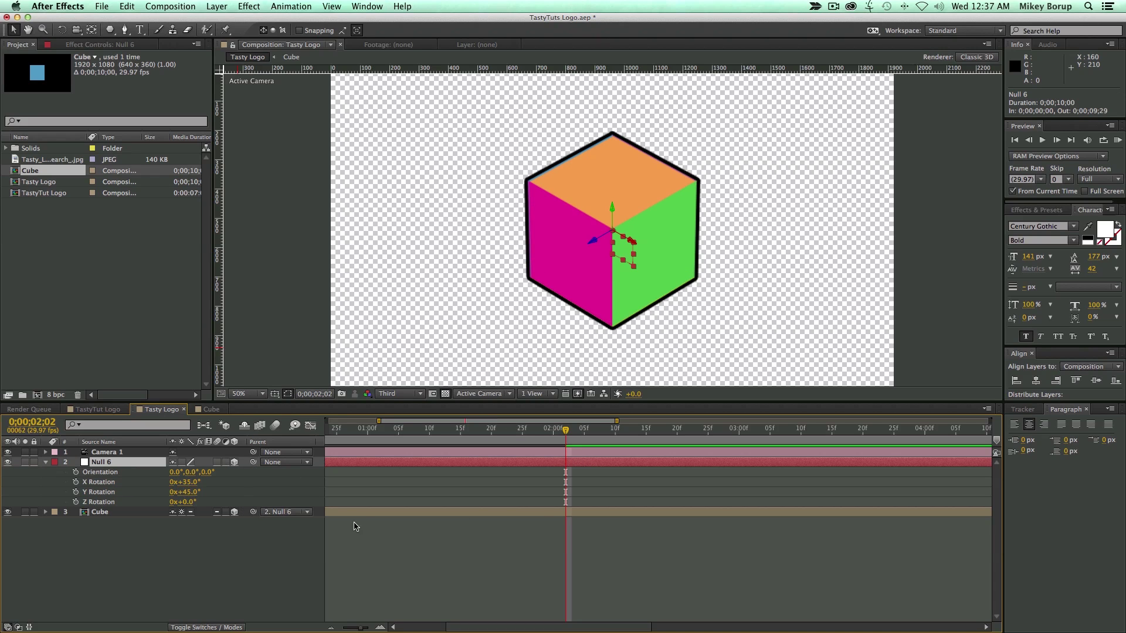
- Show the Cube layer's keyframes and start keyframing the null's Z Rotation at 0;00;02;07
{"action": "left_click", "coordinate": [368, 514]}
{"action": "key", "text": "u"}
{"action": "left_click_drag", "start_coordinate": [563, 443], "coordinate": [596, 443]}
{"action": "left_click", "coordinate": [76, 502]}
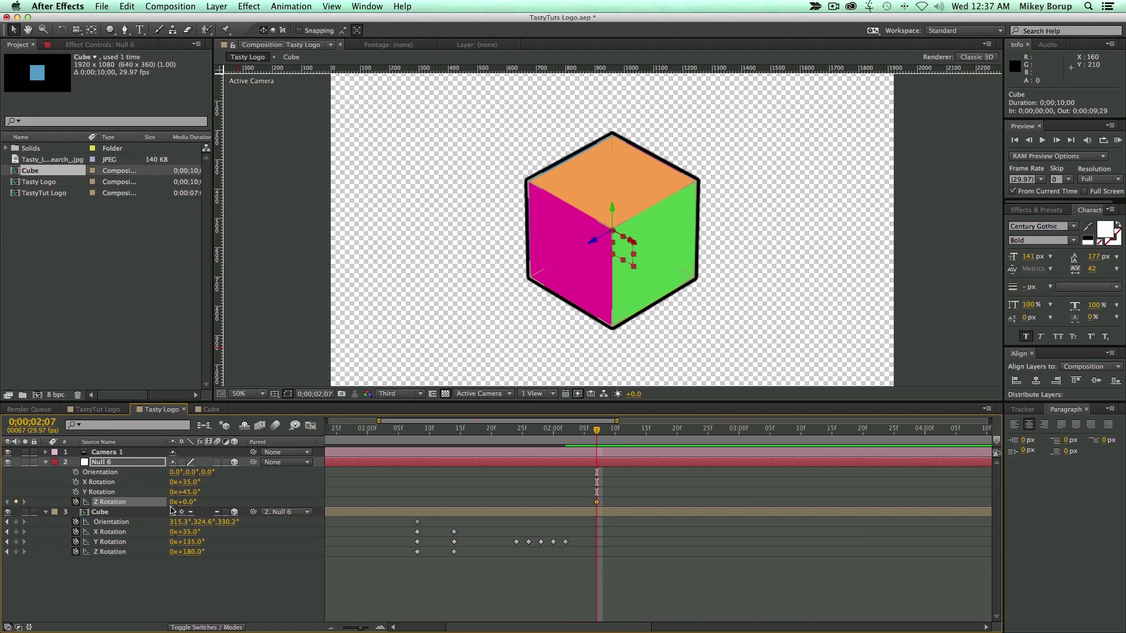
- Keyframe the null's Z Rotation at 180° five frames further on, at 0;00;02;12
{"action": "key", "text": "Page_Down"}
{"action": "key", "text": "Page_Down"}
{"action": "key", "text": "Page_Down"}
{"action": "key", "text": "Page_Down"}
{"action": "key", "text": "Page_Down"}
{"action": "left_click_drag", "start_coordinate": [189, 502], "coordinate": [299, 512]}
{"action": "left_click", "coordinate": [191, 503]}
{"action": "type", "text": "18"}
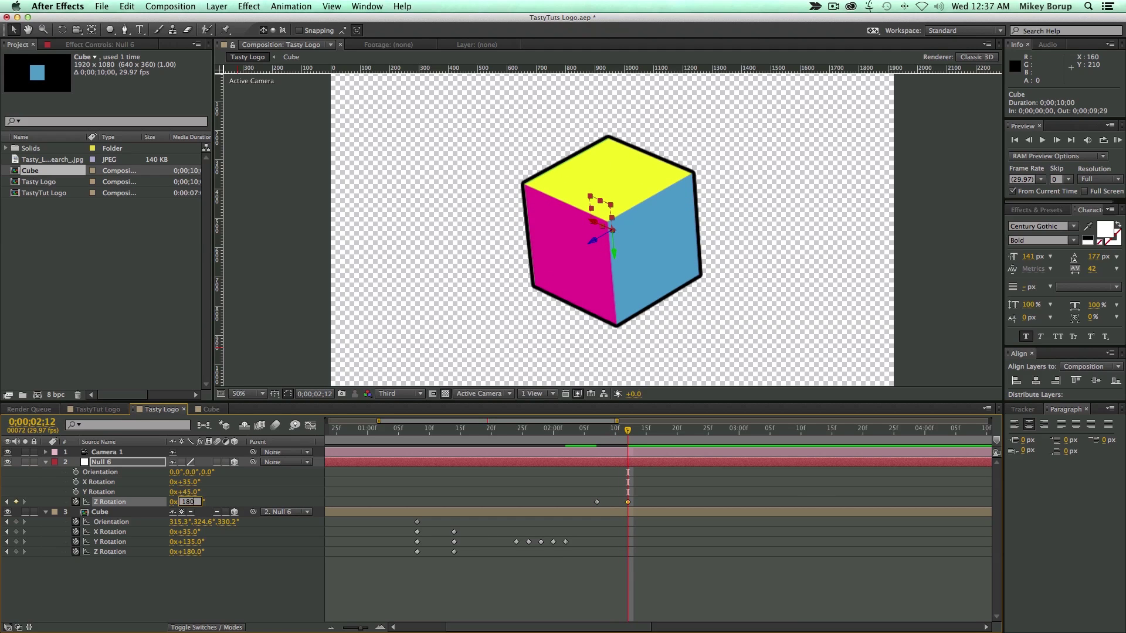
{"action": "type", "text": "0"}
{"action": "key", "text": "Return"}
- Add small Z Rotation overshoot keyframes to the null every two frames from 0;00;02;14 to 0;00;02;20, ending at 180°
{"action": "key", "text": "Page_Down"}
{"action": "key", "text": "Page_Down"}
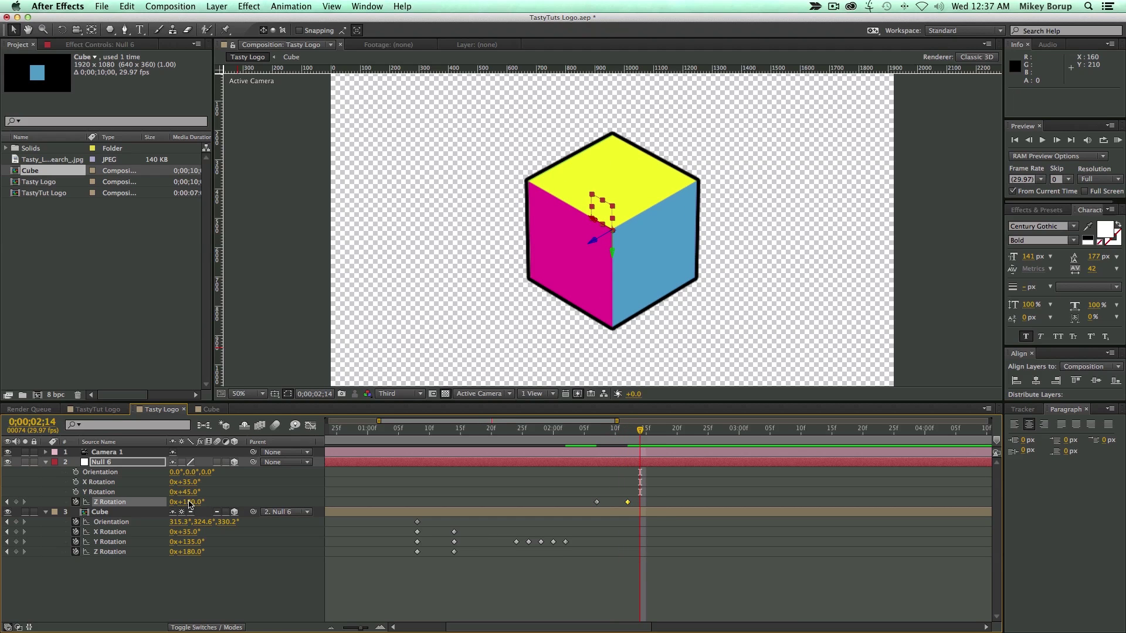
{"action": "left_click_drag", "start_coordinate": [191, 503], "coordinate": [193, 503]}
{"action": "key", "text": "Page_Down"}
{"action": "key", "text": "Page_Down"}
{"action": "left_click", "coordinate": [200, 503]}
- Play back the cube animation to check the timing and overshoot of the null's Z Rotation turn
{"action": "left_click_drag", "start_coordinate": [676, 433], "coordinate": [584, 437]}
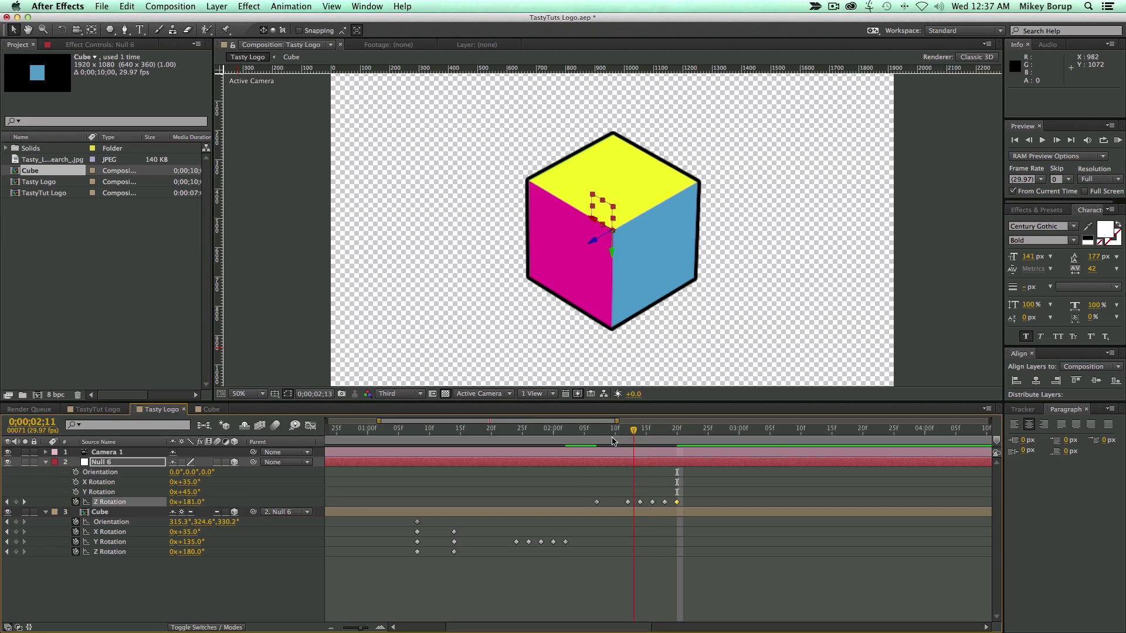
{"action": "key", "text": "space"}
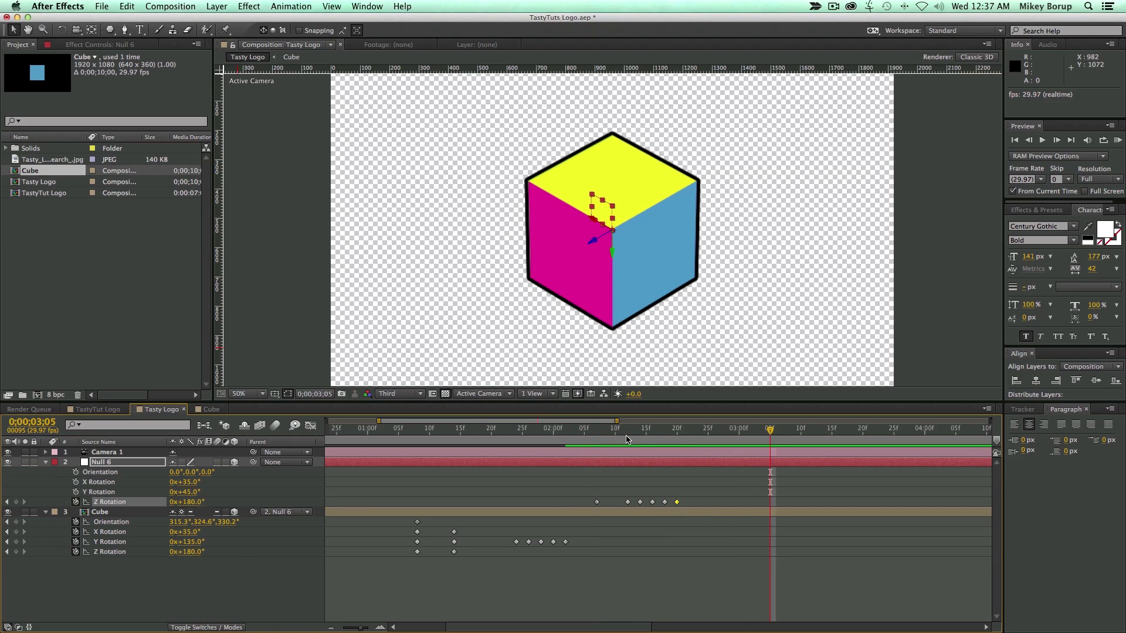
{"action": "left_click", "coordinate": [405, 428]}
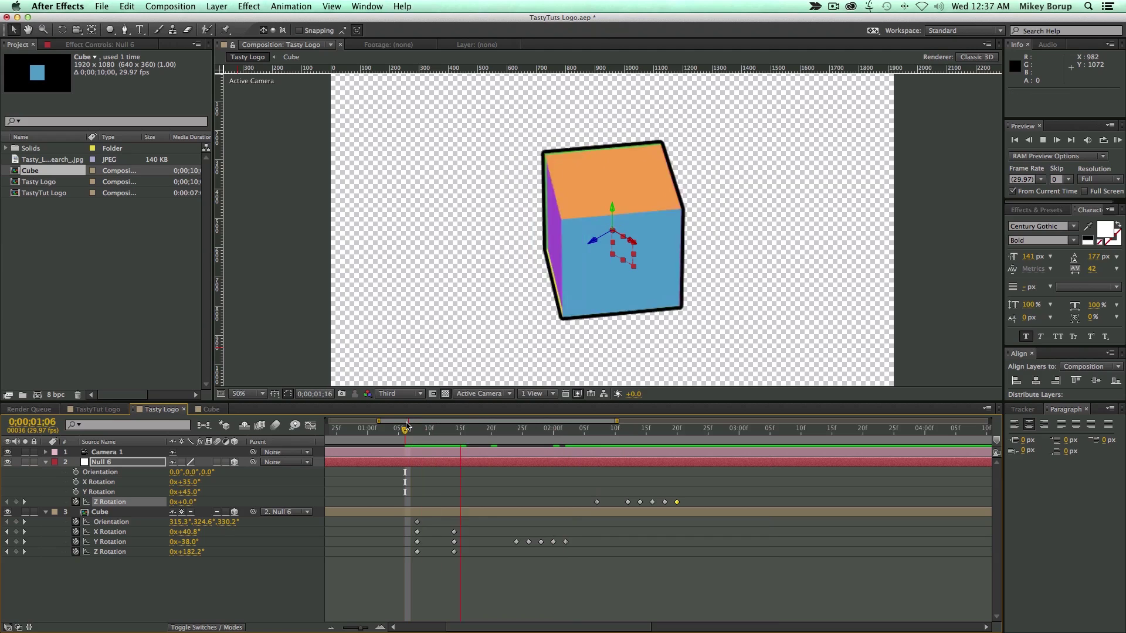
{"action": "key", "text": "space"}
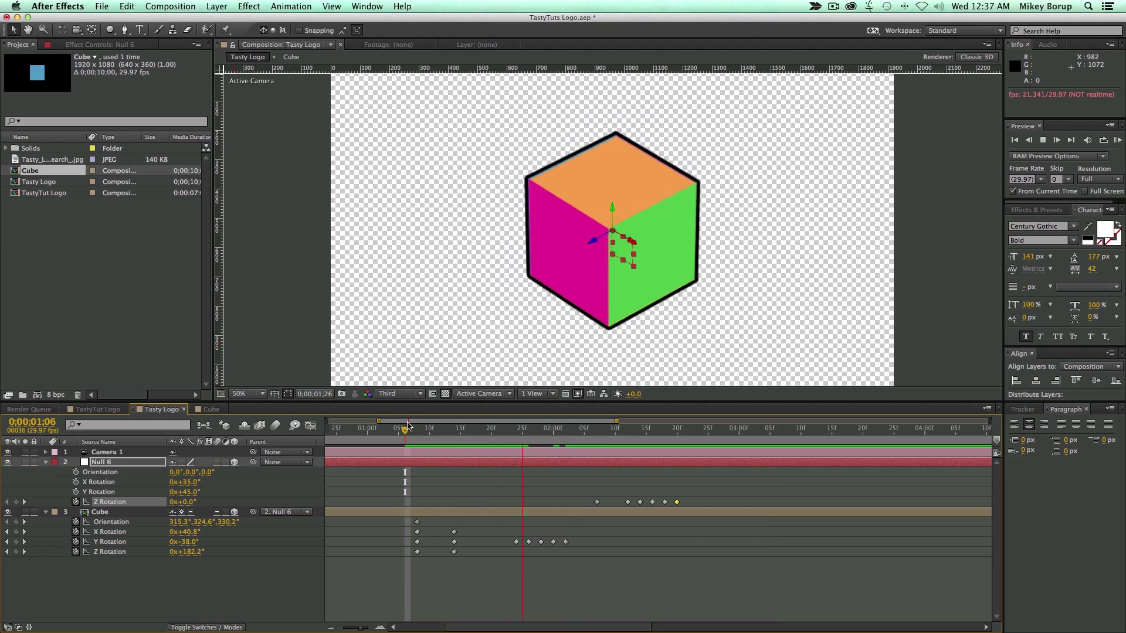
{"action": "key", "text": "space"}
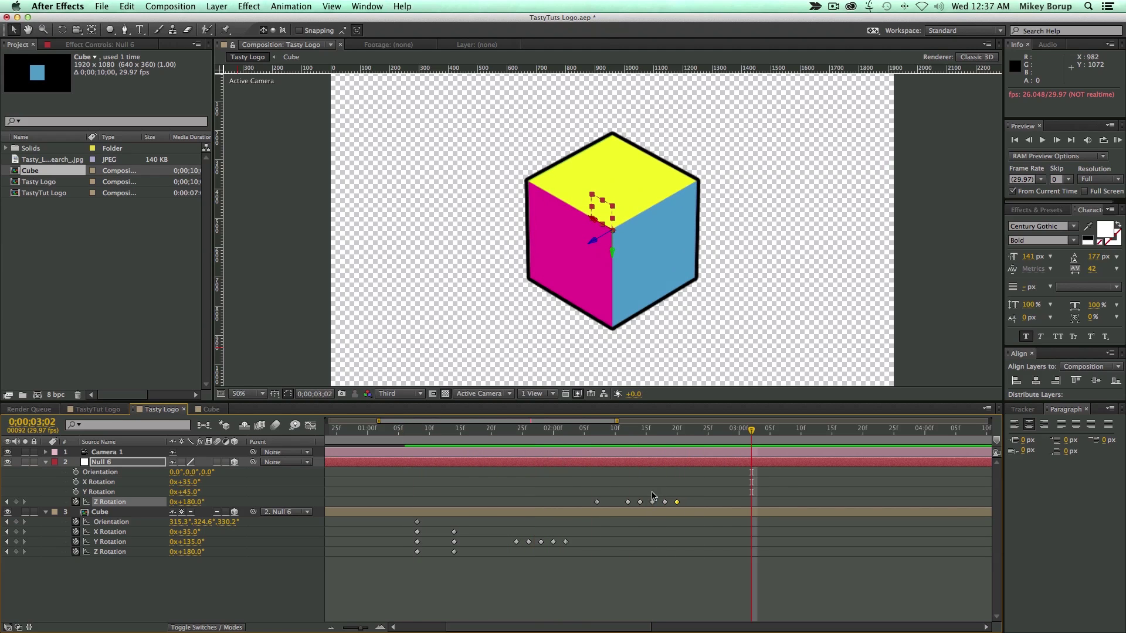
- Shift the null's last five Z Rotation keyframes three frames later, starting at 0;00;02;15, and preview the whole cube animation
{"action": "left_click_drag", "start_coordinate": [623, 482], "coordinate": [695, 503]}
{"action": "left_click_drag", "start_coordinate": [624, 436], "coordinate": [423, 432]}
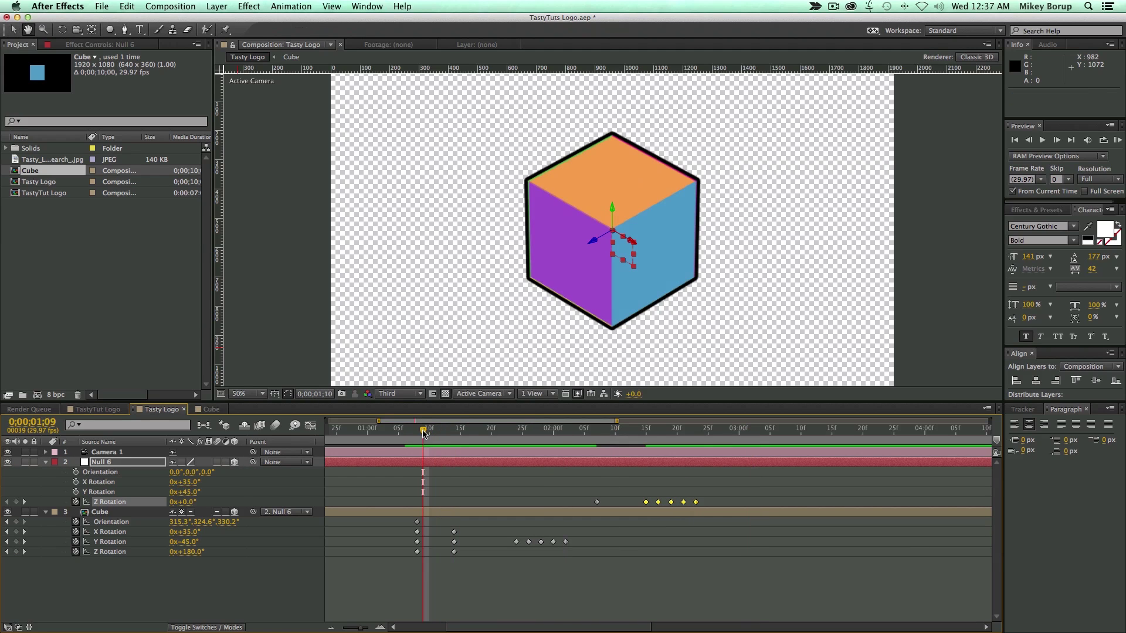
{"action": "key", "text": "space"}
{"action": "key", "text": "space"}
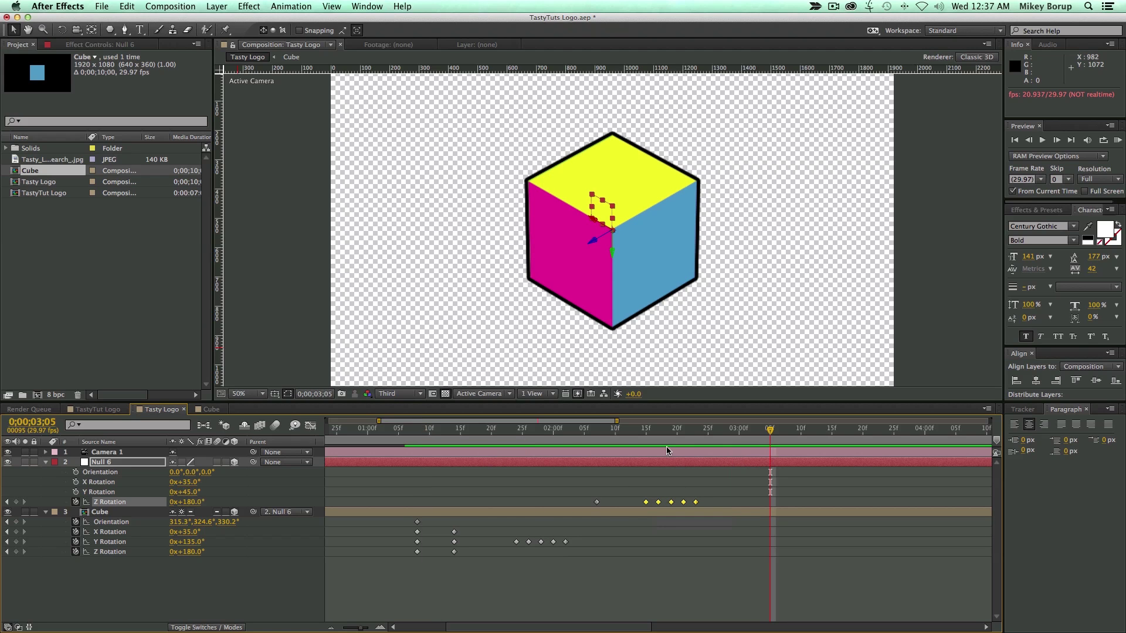
{"action": "left_click", "coordinate": [331, 437]}
{"action": "key", "text": "space"}
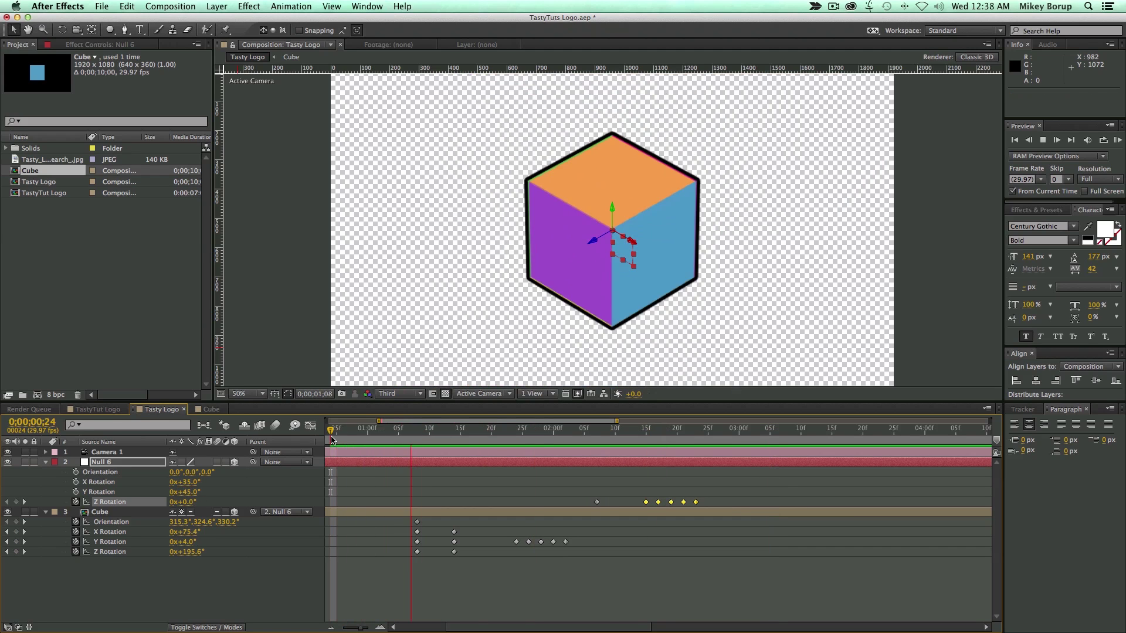
{"action": "key", "text": "space"}
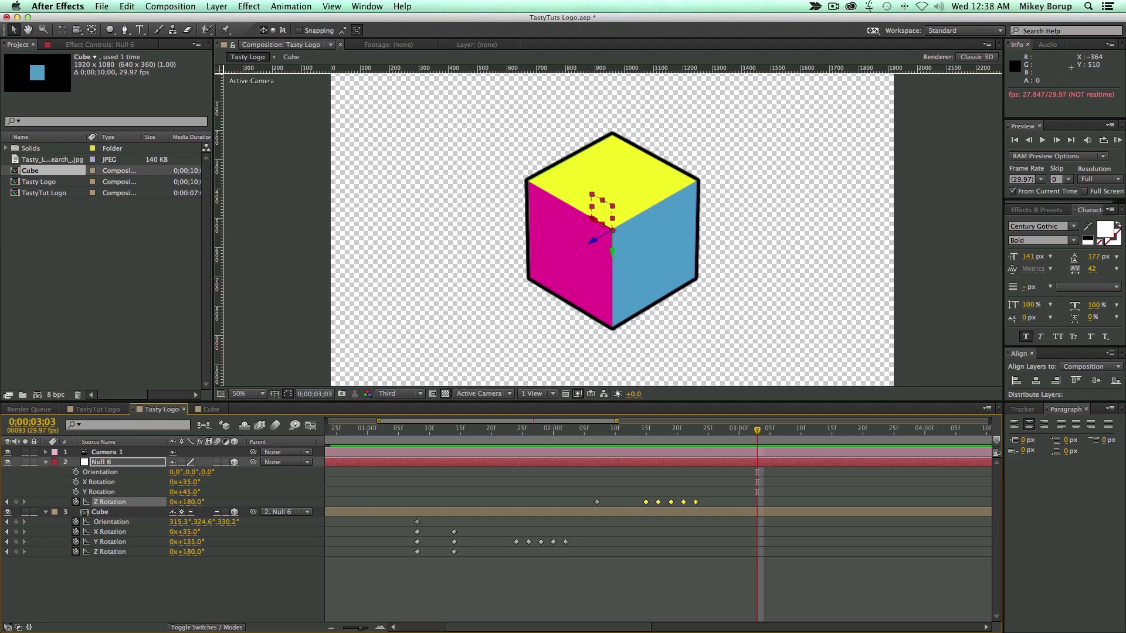
- Glance at the Tasty Logo .mp4 reference in QuickTime Player, return to After Effects and draw a large yellow polygon shape layer over the cube
{"action": "key", "text": "super+Tab"}
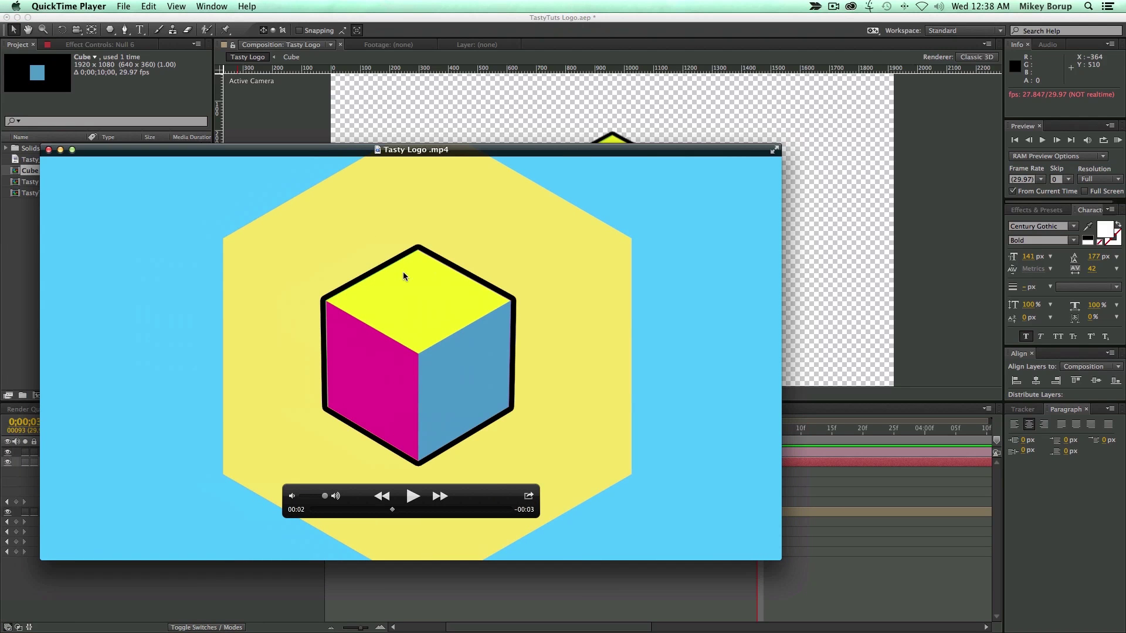
{"action": "key", "text": "super+Tab"}
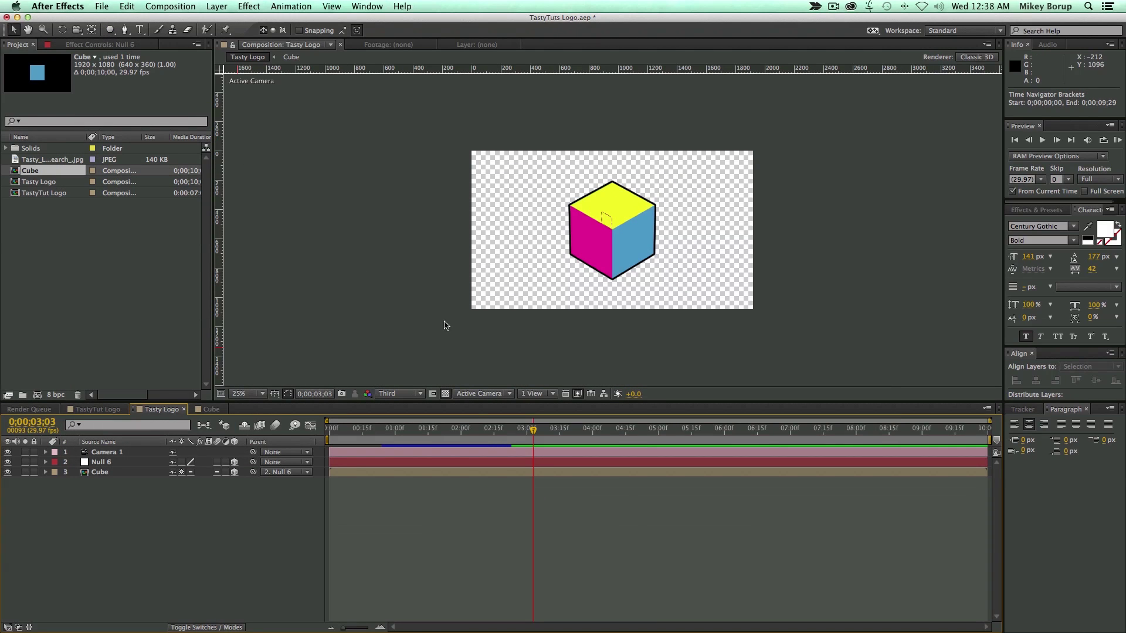
{"action": "left_click", "coordinate": [111, 30]}
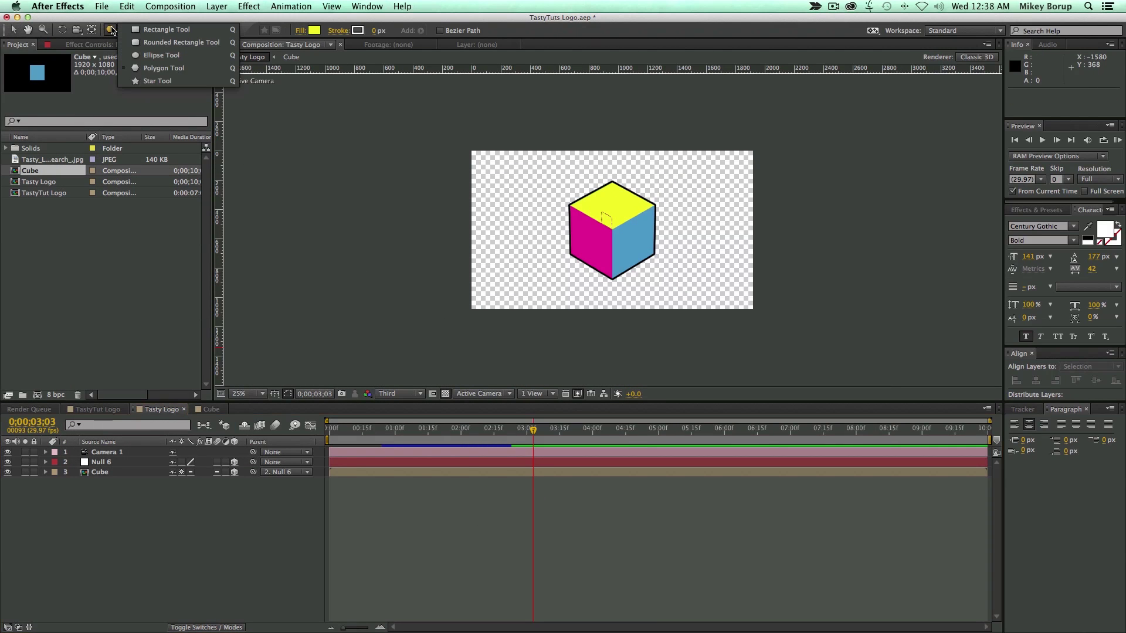
{"action": "left_click", "coordinate": [164, 69]}
{"action": "left_click_drag", "start_coordinate": [552, 182], "coordinate": [679, 269]}
{"action": "key", "text": "space"}
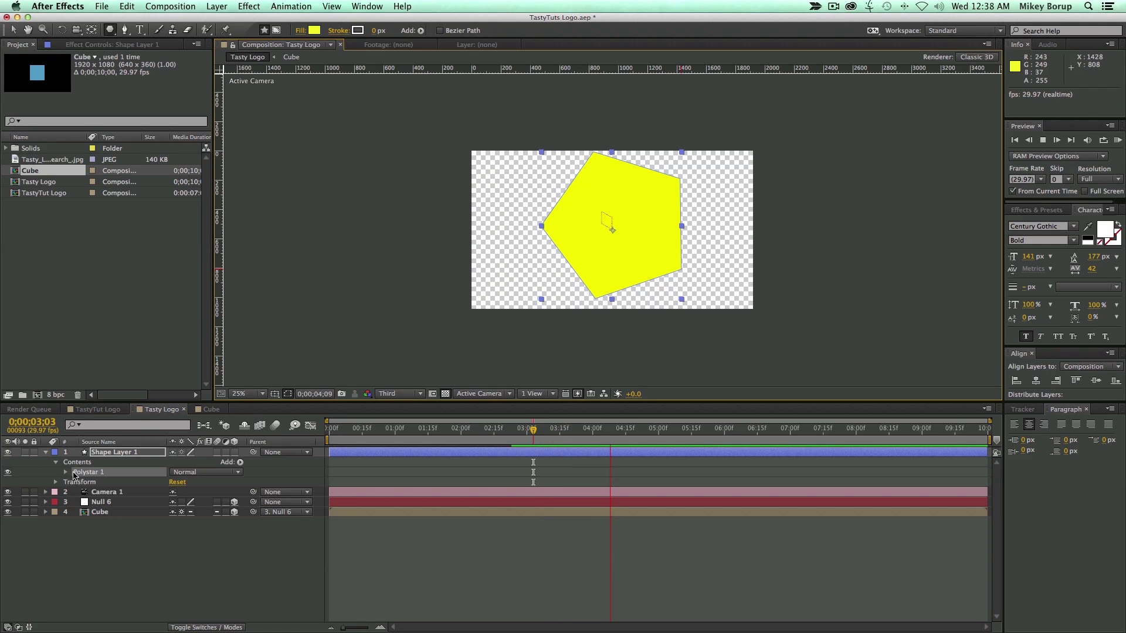
{"action": "key", "text": "space"}
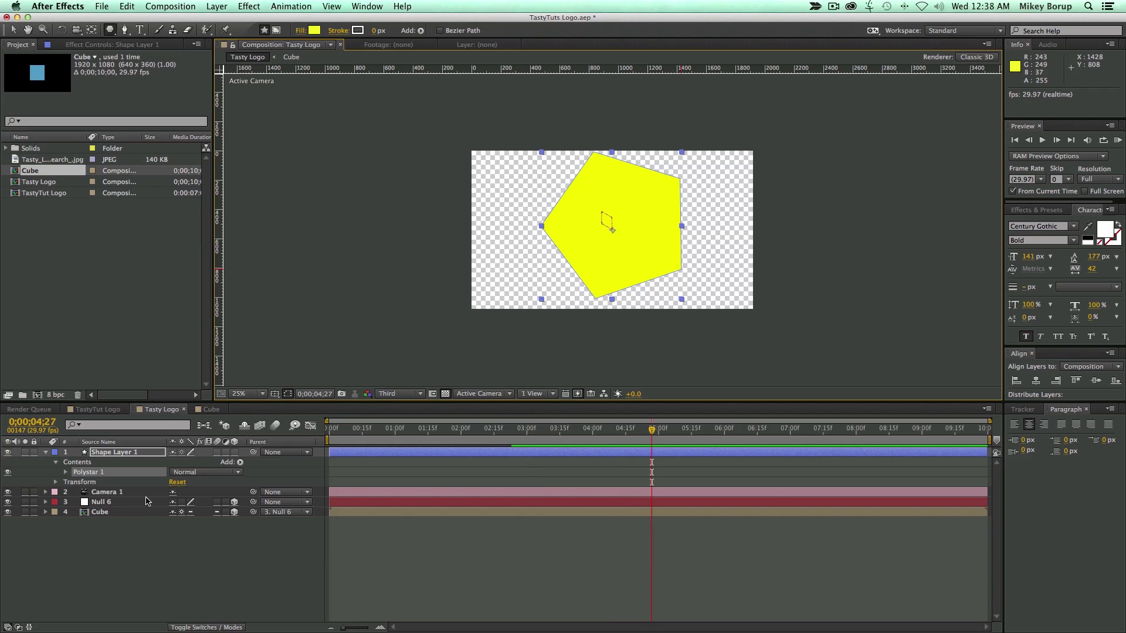
- Give the polygon 6 points and set its path rotation to 0° to make an upright hexagon
{"action": "left_click", "coordinate": [66, 472]}
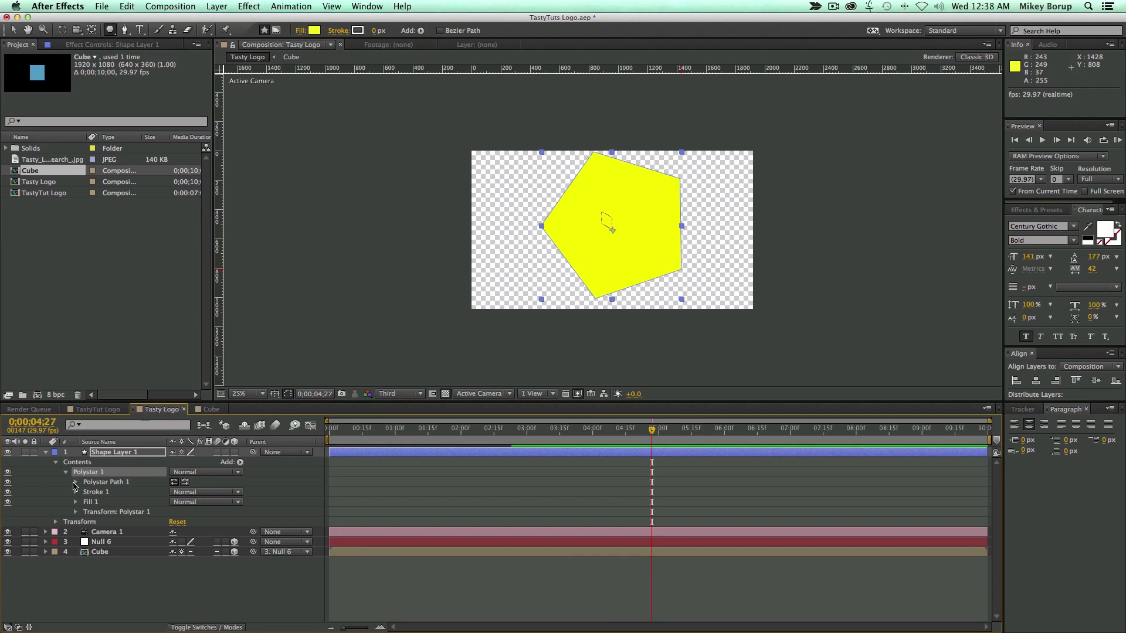
{"action": "left_click", "coordinate": [75, 482]}
{"action": "left_click", "coordinate": [174, 503]}
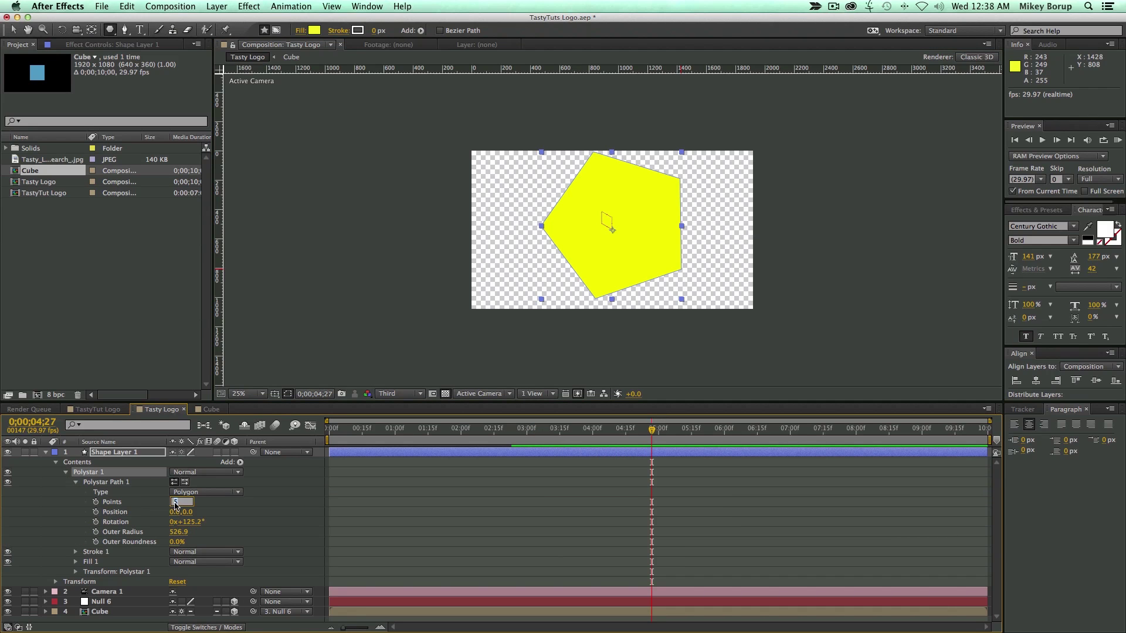
{"action": "key", "text": "Return"}
{"action": "left_click", "coordinate": [189, 522]}
{"action": "type", "text": "0"}
{"action": "key", "text": "Return"}
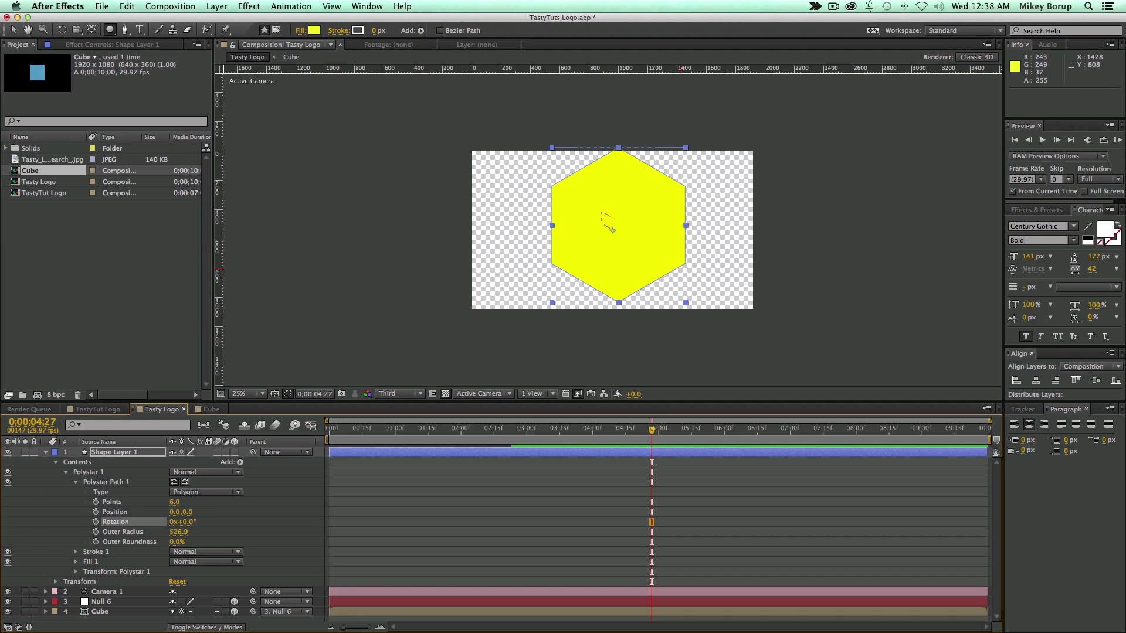
- Set the hexagon's Polystar transform position to 0, 0 and reduce its outer radius to match the cube's outline
{"action": "left_click", "coordinate": [76, 571]}
{"action": "left_click", "coordinate": [179, 568]}
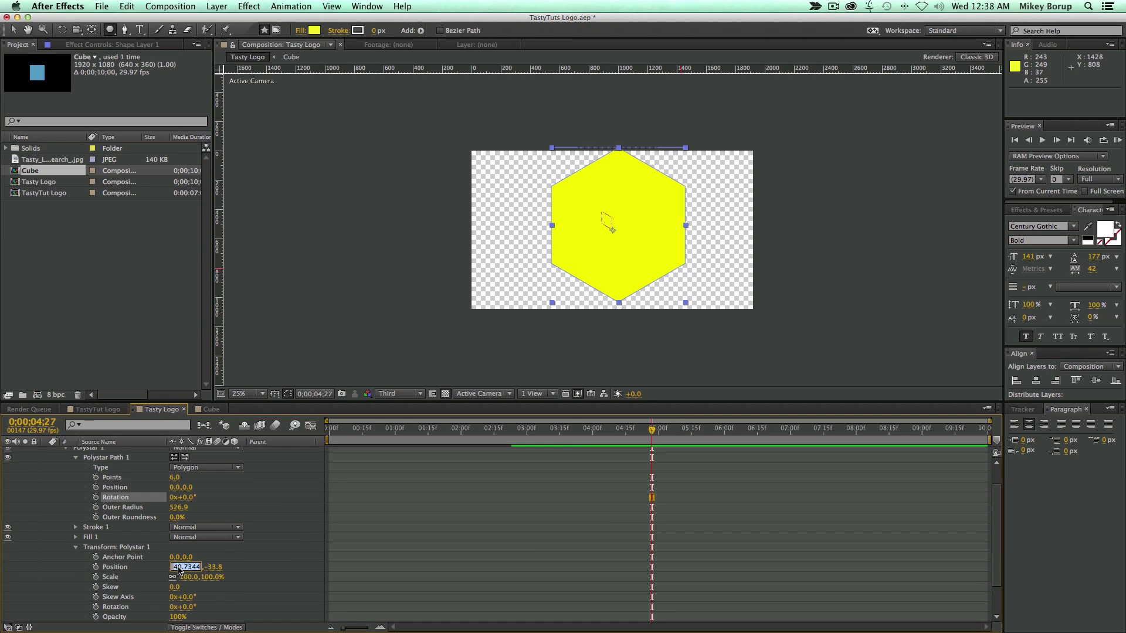
{"action": "type", "text": "0"}
{"action": "key", "text": "Return"}
{"action": "left_click", "coordinate": [189, 567]}
{"action": "type", "text": "0"}
{"action": "key", "text": "Return"}
{"action": "left_click_drag", "start_coordinate": [184, 512], "coordinate": [60, 500]}
- Collapse the shape layer's properties and rename the layer Hex
{"action": "key", "text": "u"}
{"action": "left_click", "coordinate": [382, 452]}
{"action": "key", "text": "Return"}
{"action": "type", "text": "Hex"}
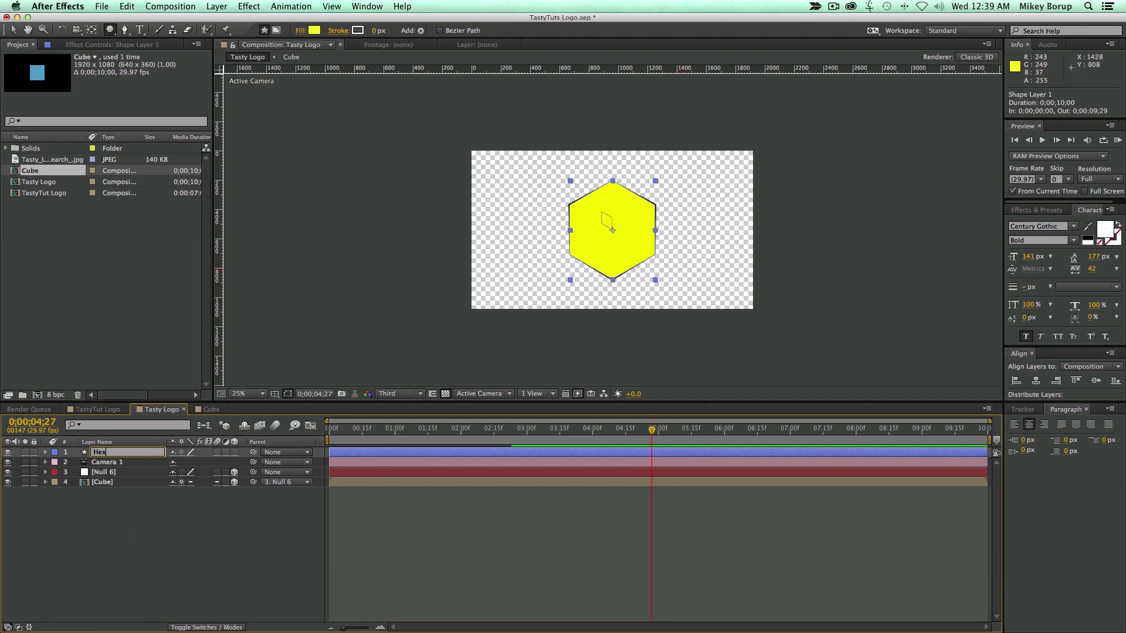
{"action": "key", "text": "Return"}
- Move the Hex layer below the Cube layer and trim its start to 0;00;01;08
{"action": "left_click_drag", "start_coordinate": [141, 454], "coordinate": [141, 495]}
{"action": "left_click_drag", "start_coordinate": [576, 434], "coordinate": [412, 433]}
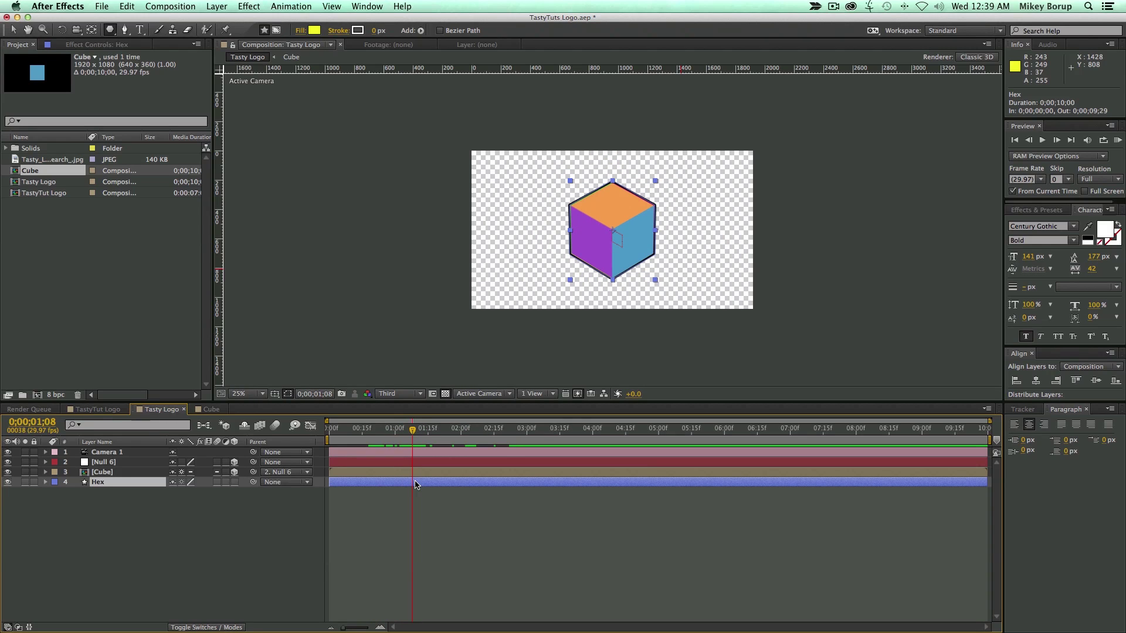
{"action": "key", "text": "alt+bracketleft"}
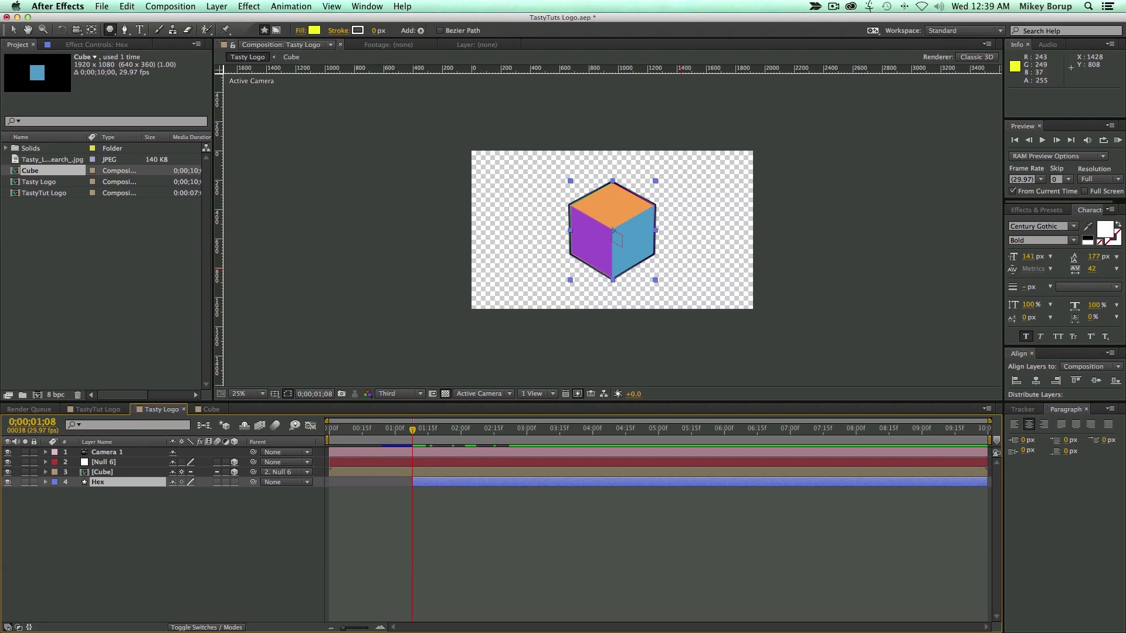
- Scrub through the Tasty Logo .mp4 reference in QuickTime Player to examine the expanding coloured hexagons, and close the movie
{"action": "key", "text": "super+Tab"}
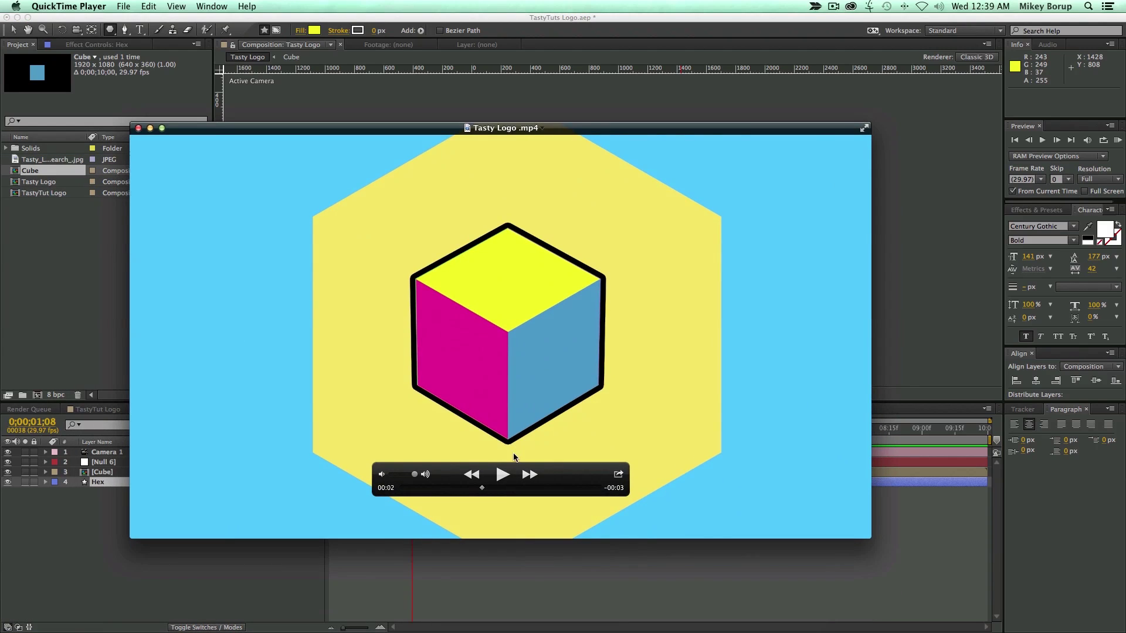
{"action": "left_click_drag", "start_coordinate": [480, 491], "coordinate": [511, 499]}
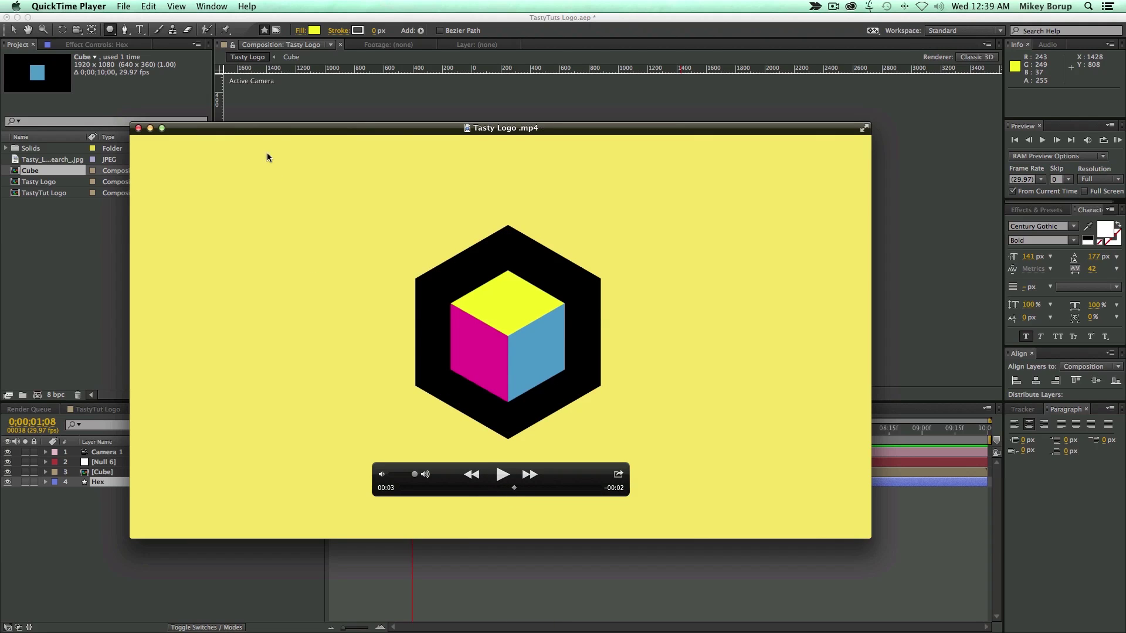
{"action": "key", "text": "super+w"}
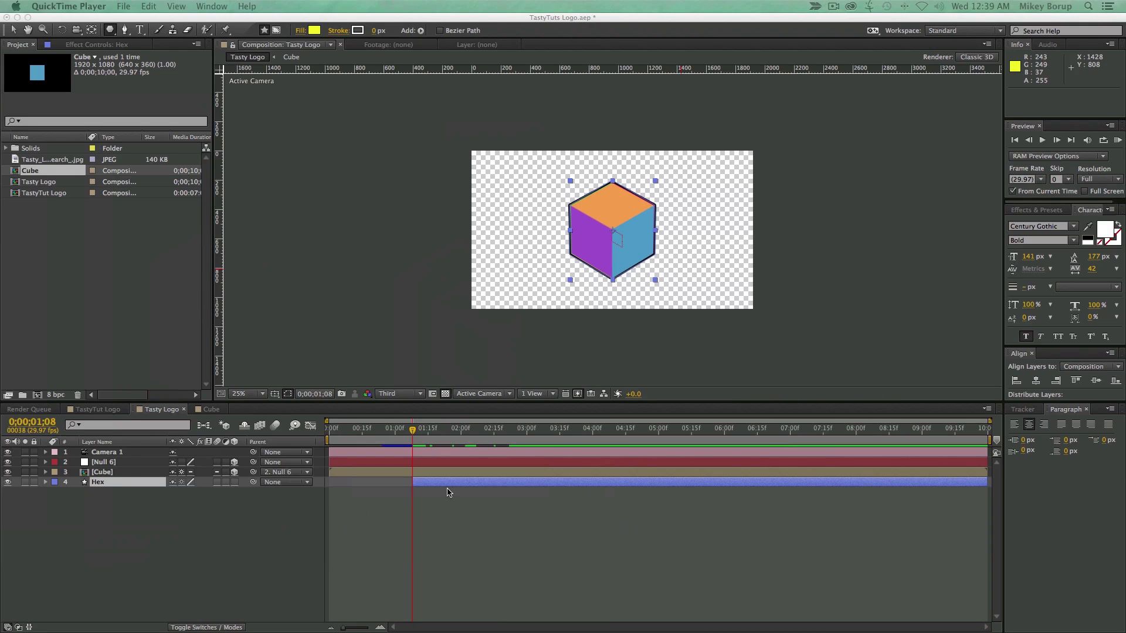
- Duplicate the Hex layer three times in After Effects
{"action": "left_click", "coordinate": [449, 483]}
{"action": "key", "text": "super+d"}
{"action": "key", "text": "super+d"}
{"action": "key", "text": "super+d"}
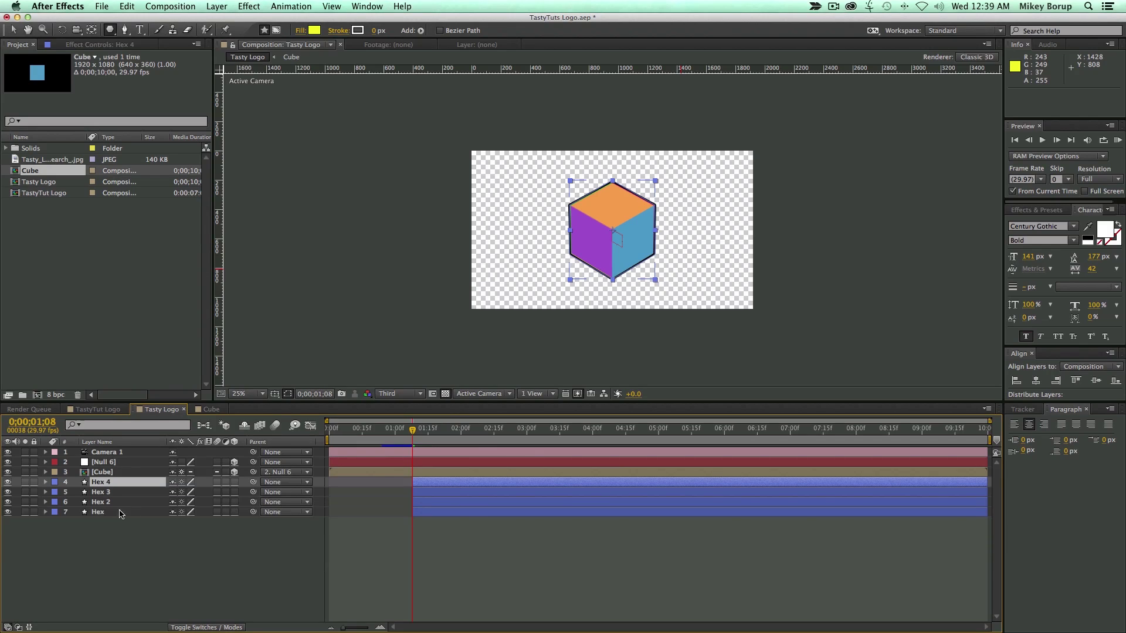
- Rename the four hexagon layers from the lowest upward as Hex Green, Hex Blue, Hex Yellow and Hex Black
{"action": "left_click", "coordinate": [133, 513]}
{"action": "key", "text": "Return"}
{"action": "type", "text": "HexC"}
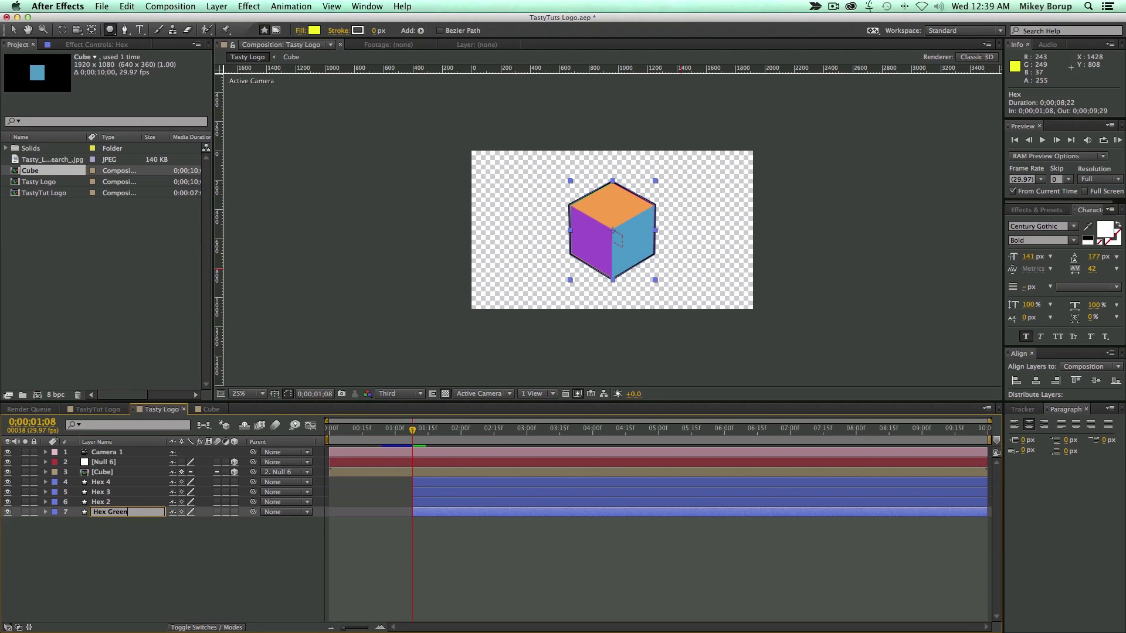
{"action": "left_click", "coordinate": [102, 503]}
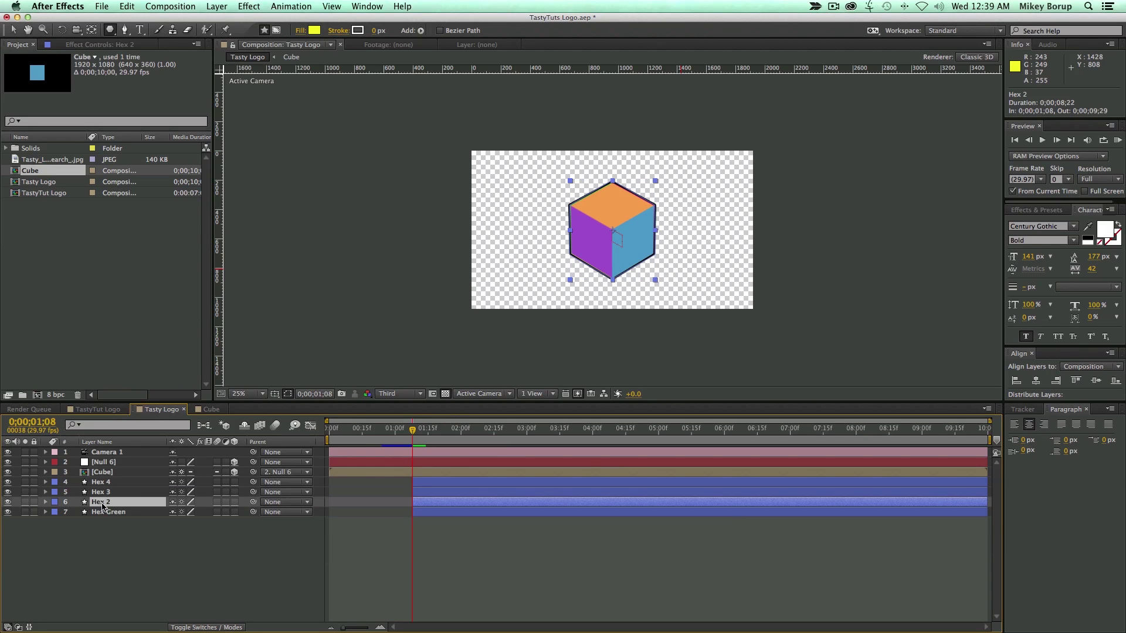
{"action": "key", "text": "Return"}
{"action": "left_click", "coordinate": [113, 495]}
{"action": "key", "text": "Return"}
{"action": "type", "text": "Hex Yel"}
{"action": "key", "text": "shift+Tab"}
{"action": "type", "text": "Hex B"}
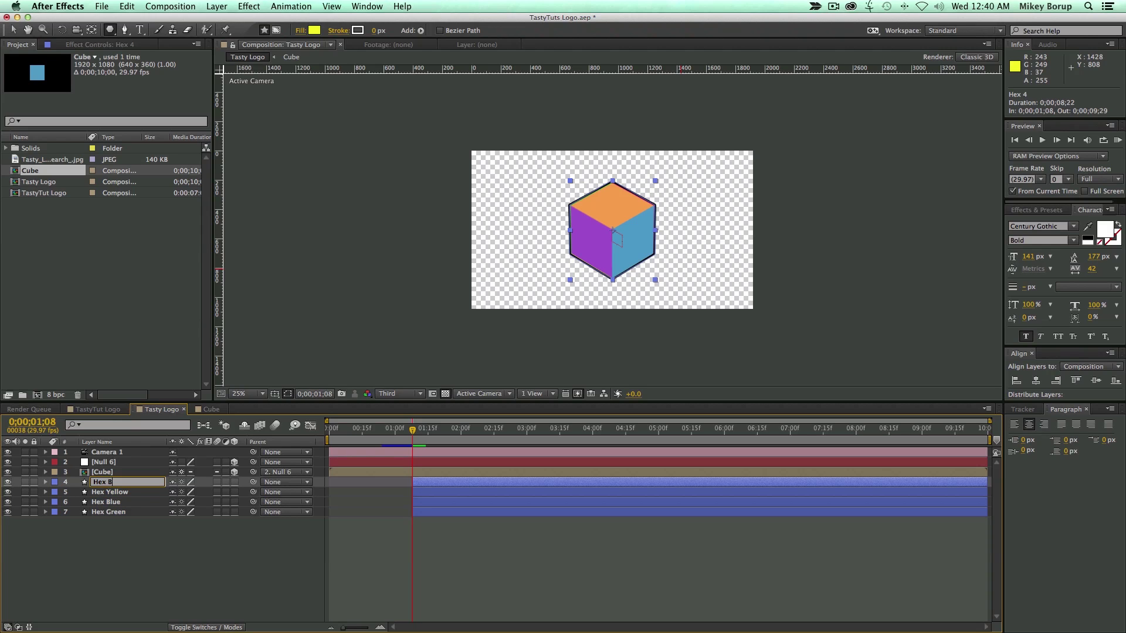
{"action": "key", "text": "Return"}
- Change the Hex Green layer's fill colour to green 56C653
{"action": "left_click", "coordinate": [431, 513]}
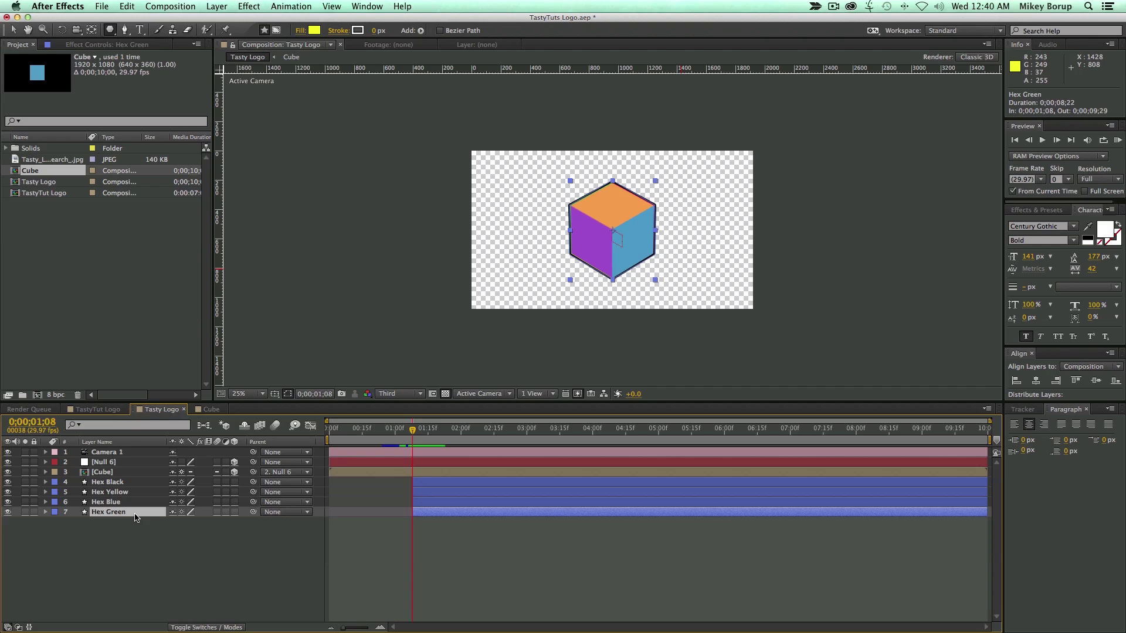
{"action": "left_click", "coordinate": [234, 462]}
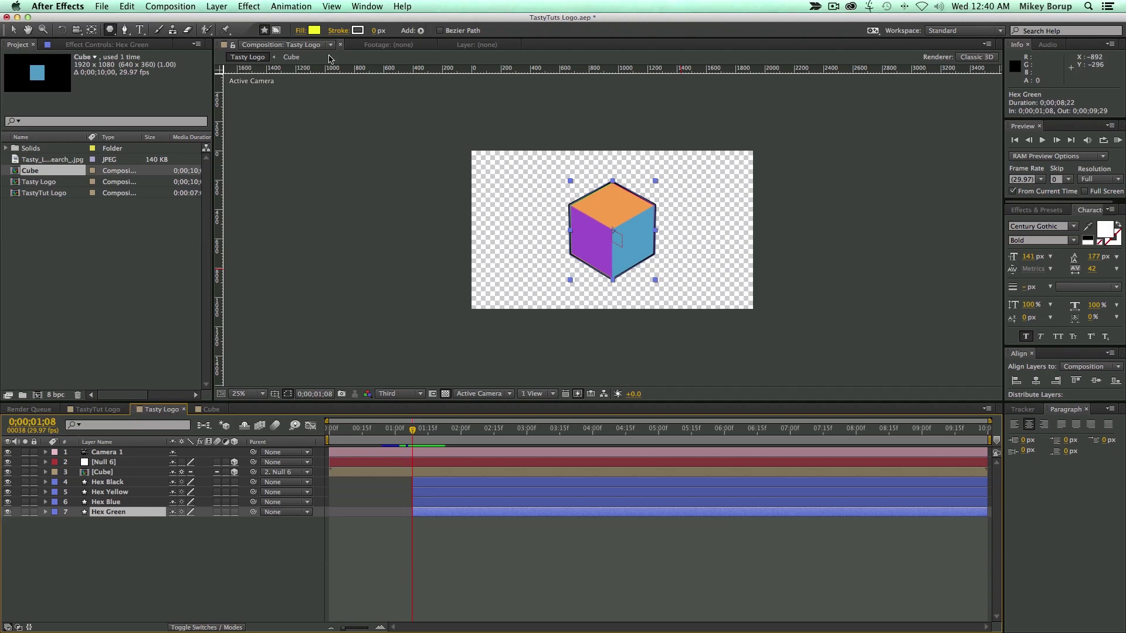
{"action": "left_click", "coordinate": [314, 30]}
{"action": "type", "text": "7EFA5E"}
{"action": "type", "text": "56C653"}
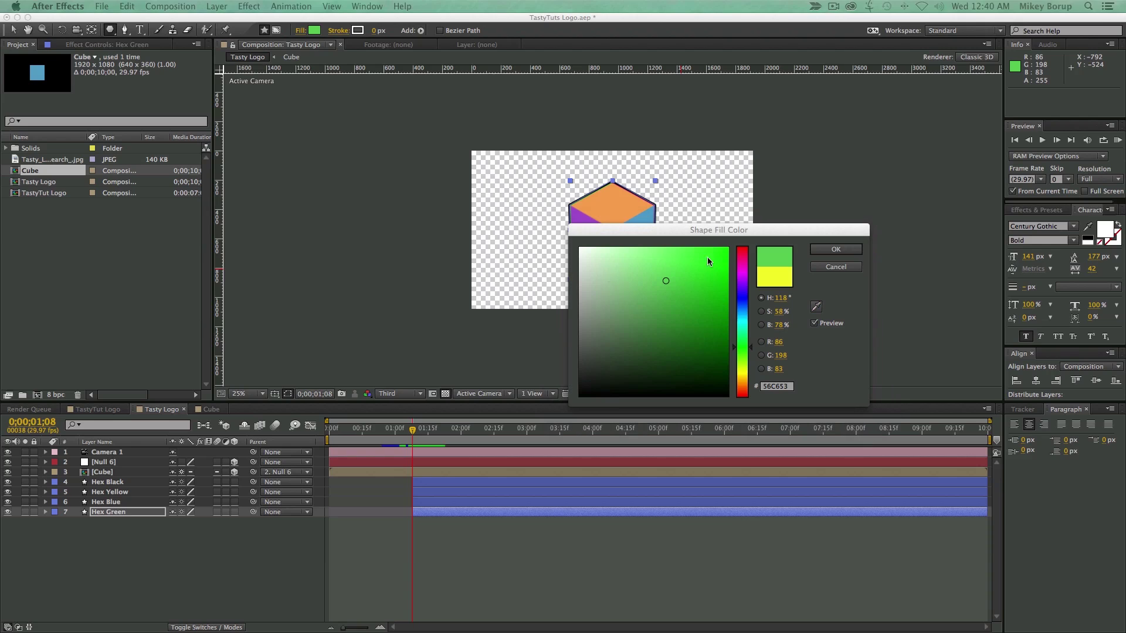
{"action": "left_click", "coordinate": [848, 251]}
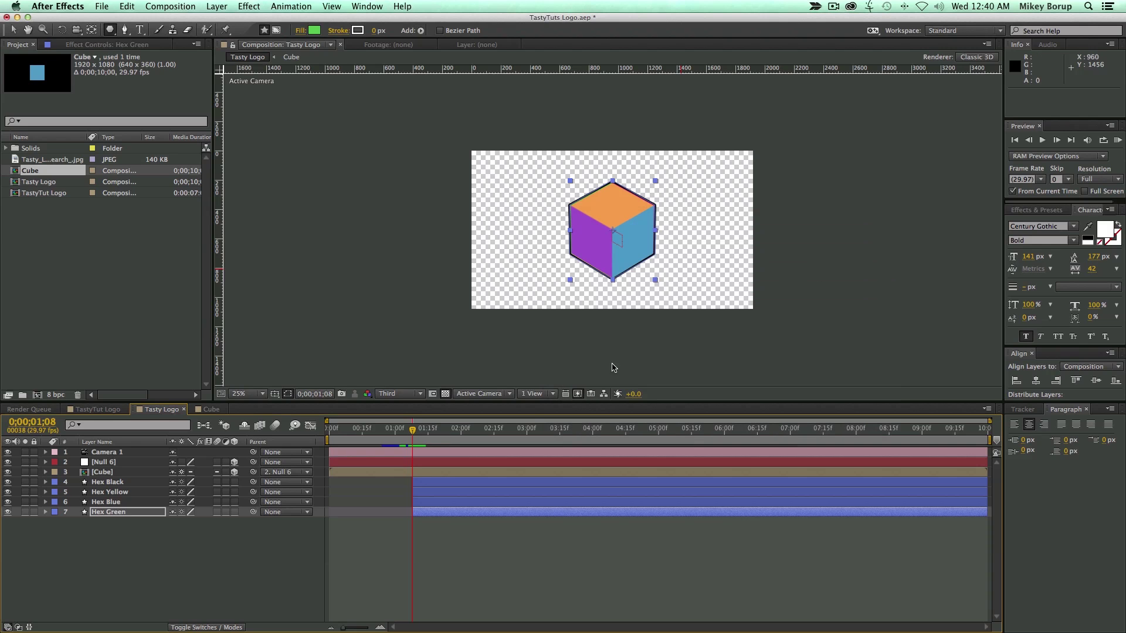
- Keyframe the Hex Green layer's scale from 100% at 0;00;01;08 to 438% at 0;00;01;14
{"action": "key", "text": "s"}
{"action": "left_click", "coordinate": [76, 522]}
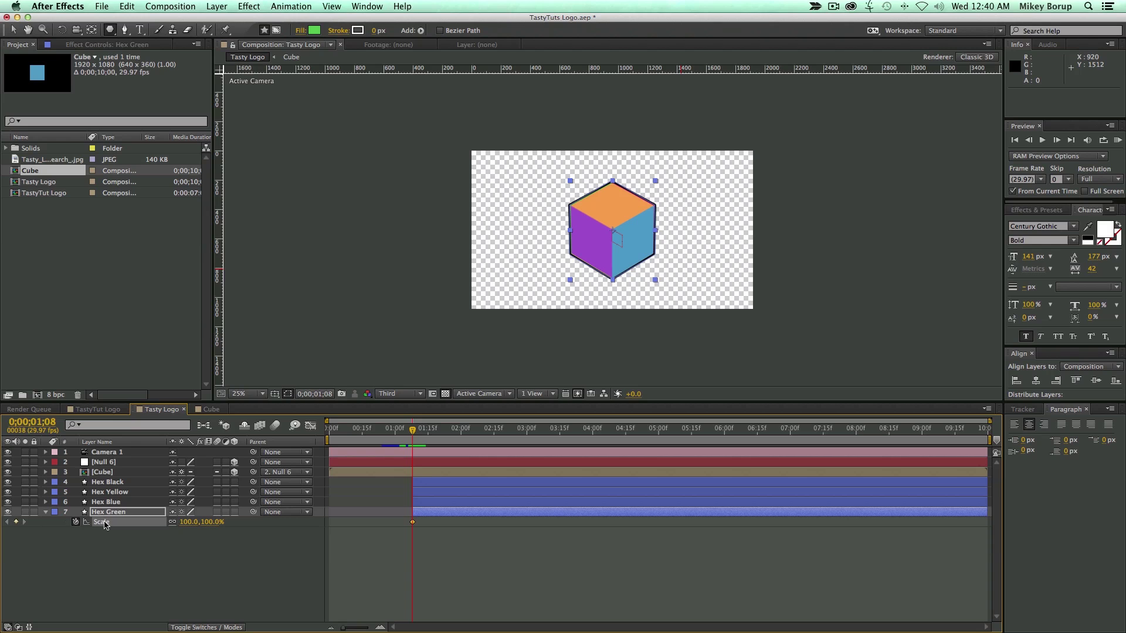
{"action": "key", "text": "Page_Down"}
{"action": "key", "text": "Page_Down"}
{"action": "key", "text": "Page_Down"}
{"action": "key", "text": "Page_Down"}
{"action": "key", "text": "Page_Down"}
{"action": "key", "text": "KP_0"}
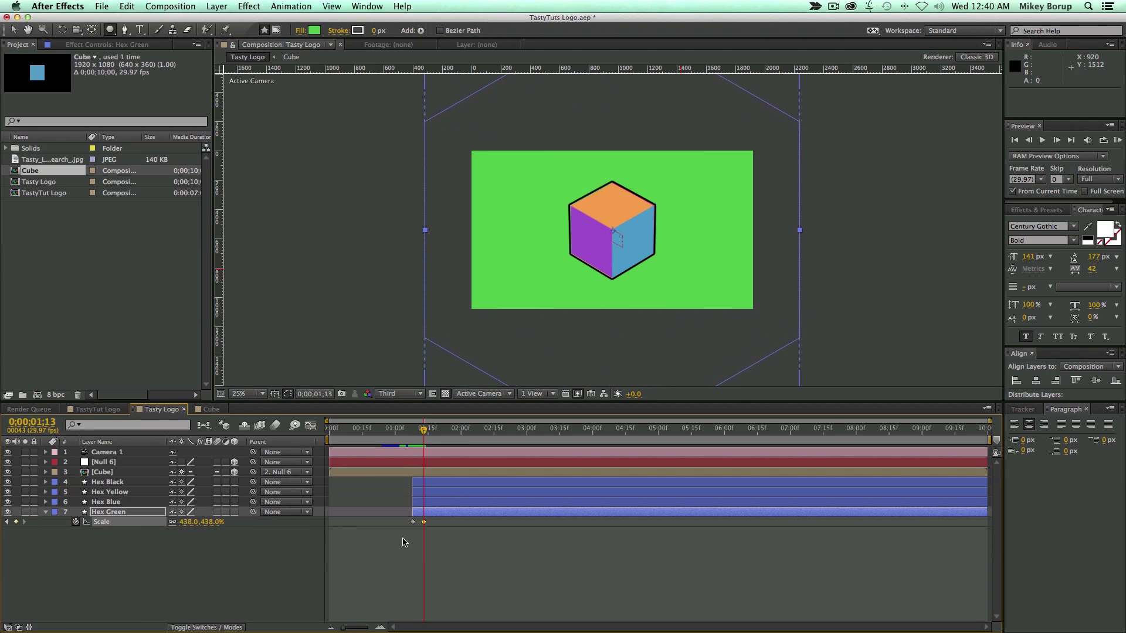
{"action": "left_click", "coordinate": [413, 439]}
{"action": "left_click_drag", "start_coordinate": [413, 440], "coordinate": [426, 441]}
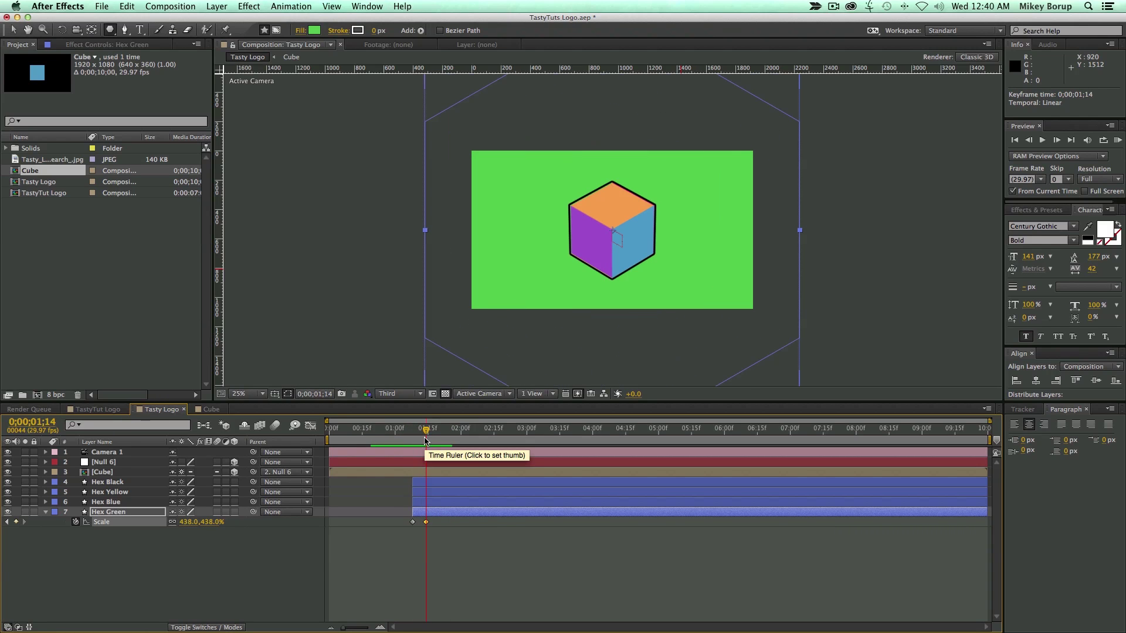
- Trim the Hex Blue layer to start at 0;00;01;24 and copy Hex Green's two scale keyframes onto it there
{"action": "key", "text": "space"}
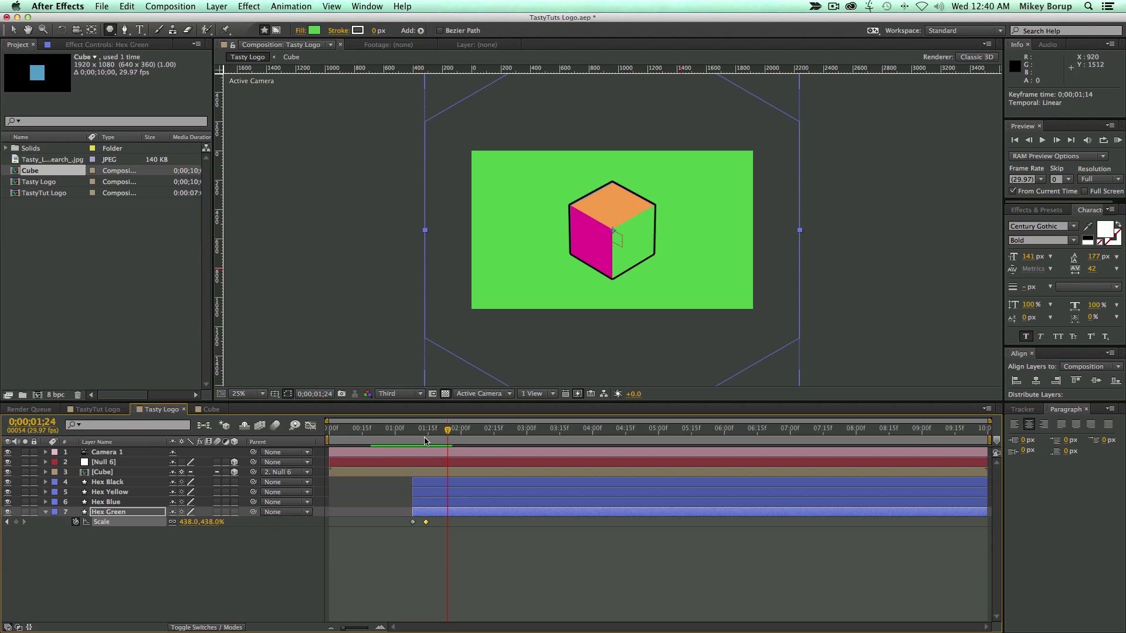
{"action": "left_click", "coordinate": [431, 503]}
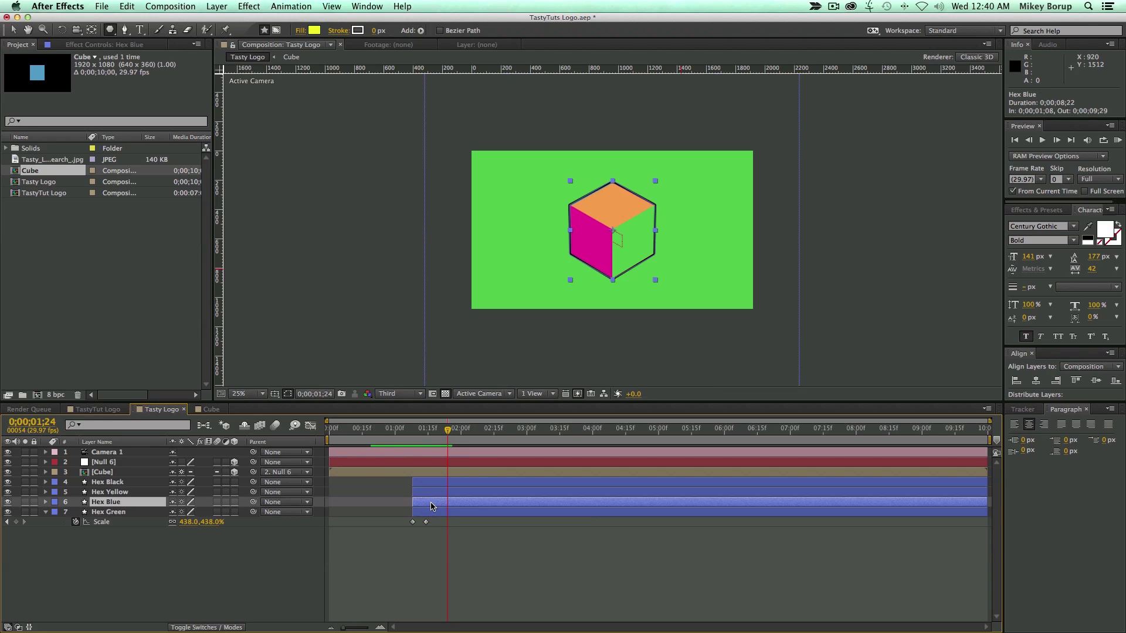
{"action": "key", "text": "alt+bracketleft"}
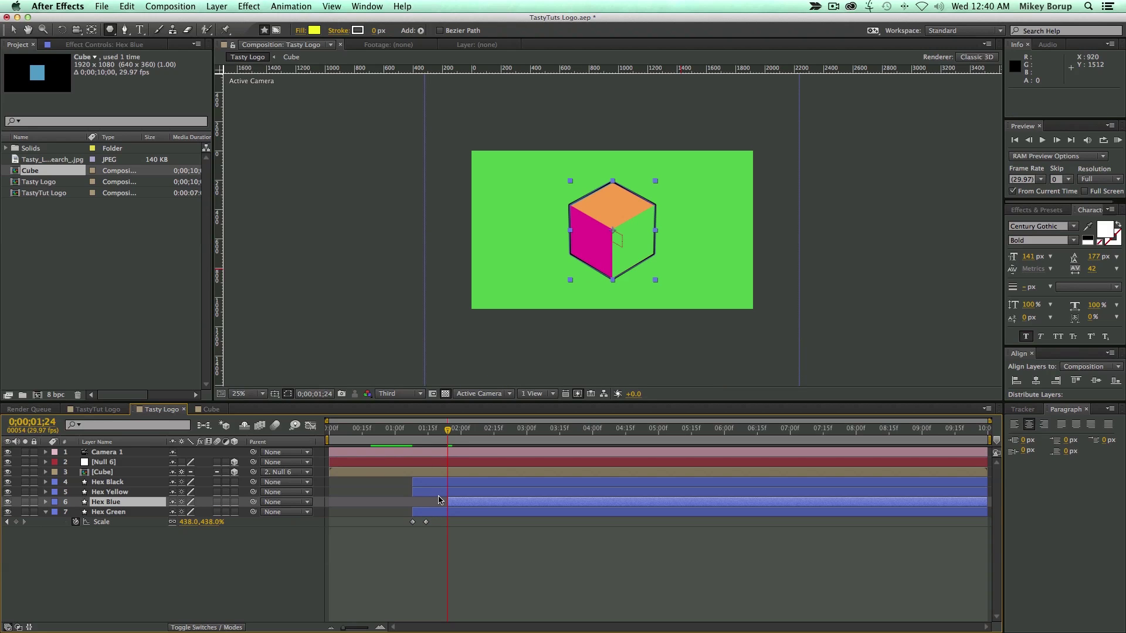
{"action": "key", "text": "s"}
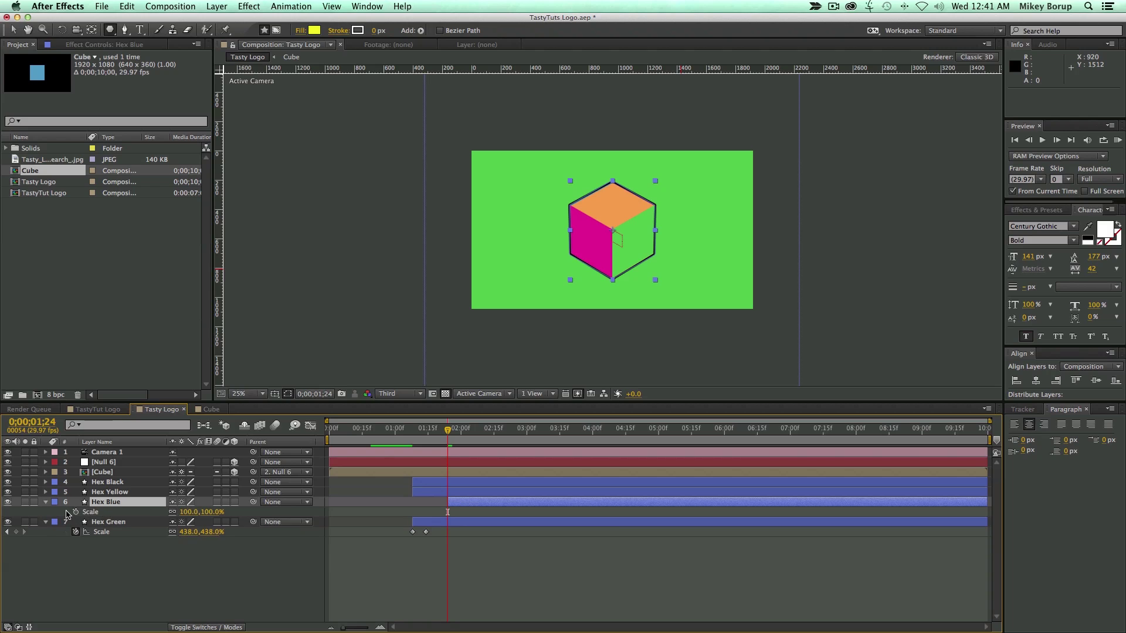
{"action": "left_click", "coordinate": [75, 511]}
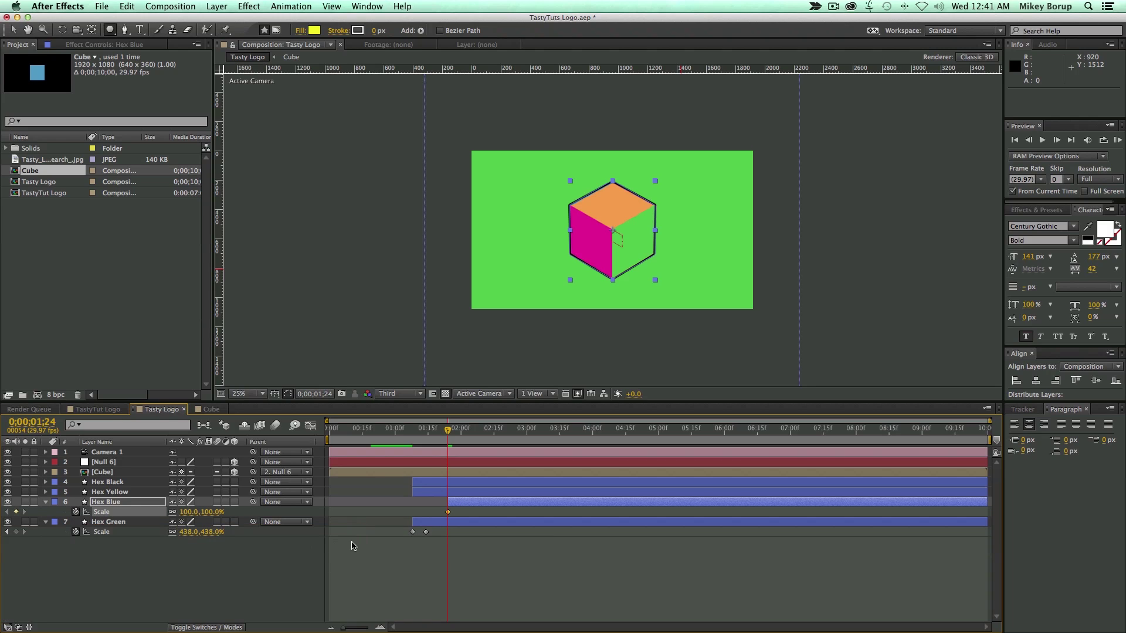
{"action": "left_click_drag", "start_coordinate": [434, 545], "coordinate": [402, 527]}
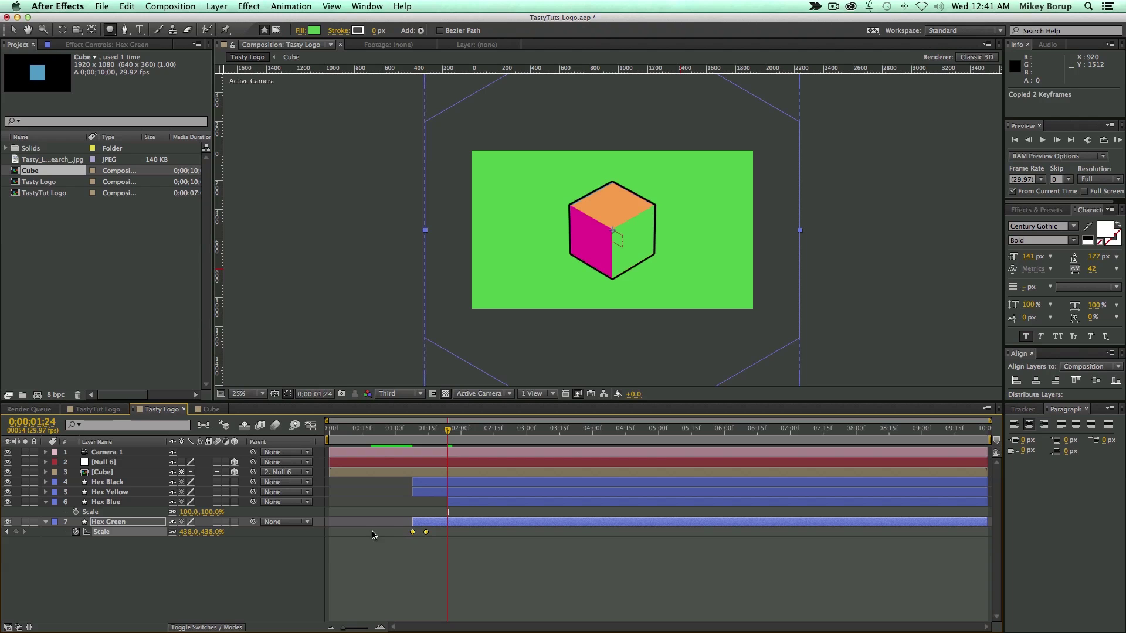
{"action": "left_click", "coordinate": [464, 505]}
{"action": "key", "text": "super+v"}
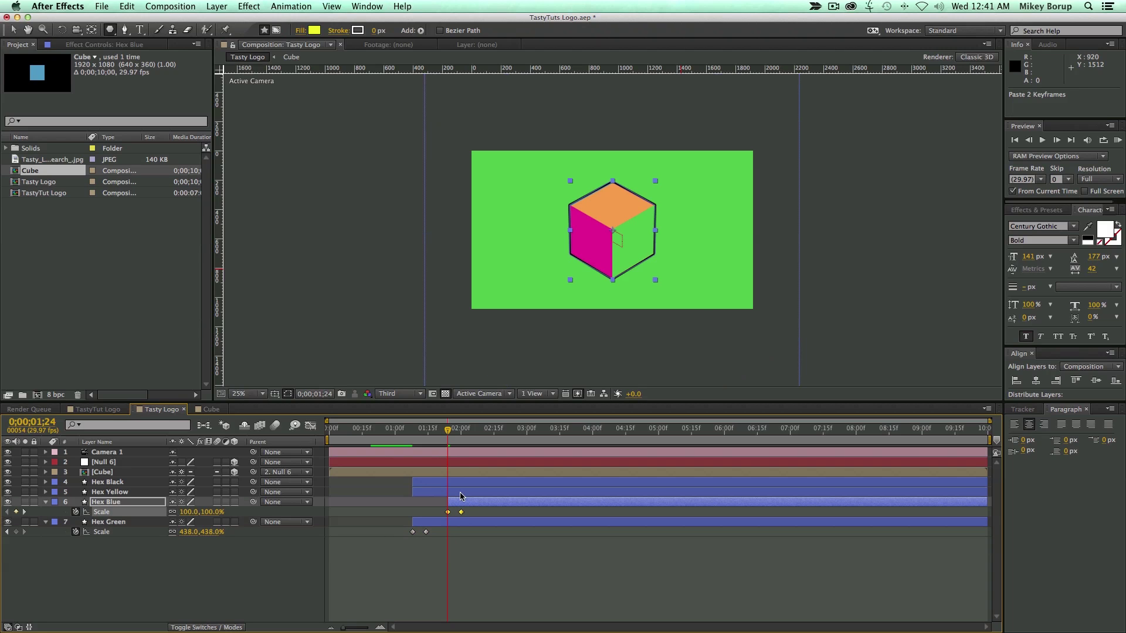
- Change the Hex Blue layer's fill to blue 509AC7, sampled from the cube's blue face
{"action": "left_click", "coordinate": [464, 506]}
{"action": "key", "text": "space"}
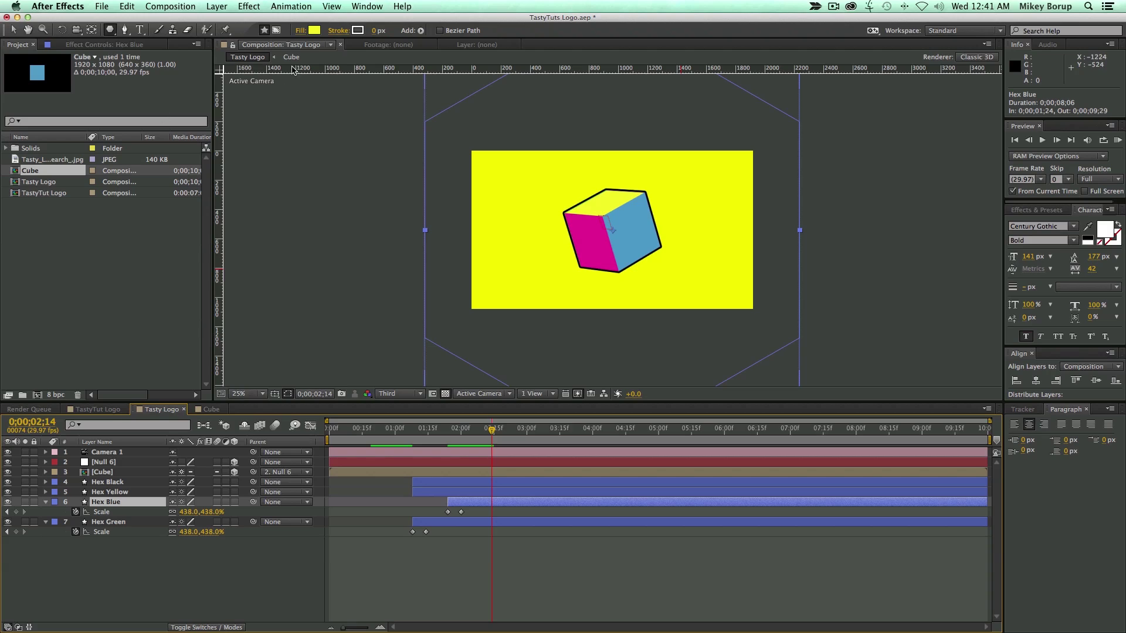
{"action": "left_click", "coordinate": [315, 31]}
{"action": "left_click", "coordinate": [816, 306]}
{"action": "left_click", "coordinate": [629, 221]}
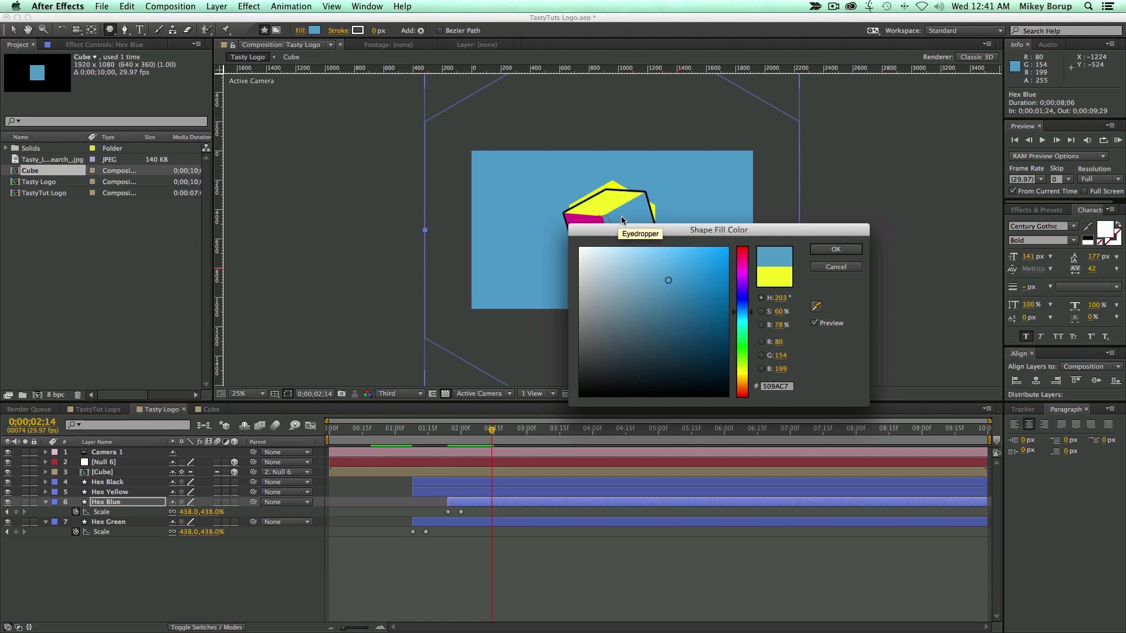
{"action": "left_click", "coordinate": [835, 249]}
{"action": "left_click", "coordinate": [548, 553]}
- Trim the Hex Yellow layer to start at 0;00;02;16 and paste the two scale keyframes onto it
{"action": "left_click_drag", "start_coordinate": [491, 432], "coordinate": [497, 437]}
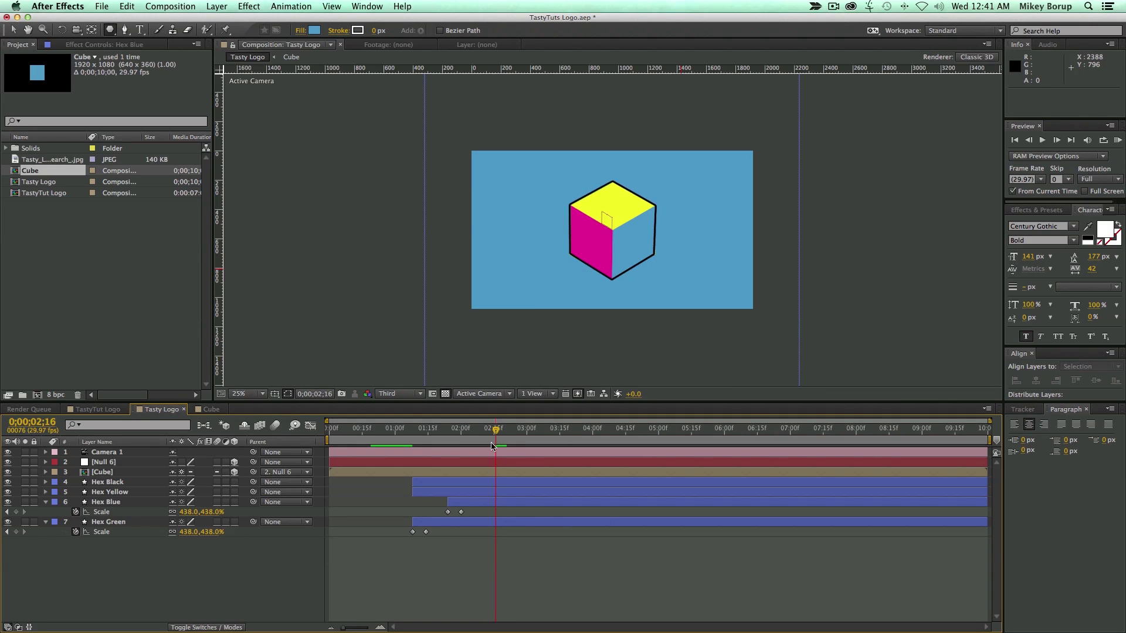
{"action": "left_click", "coordinate": [499, 494]}
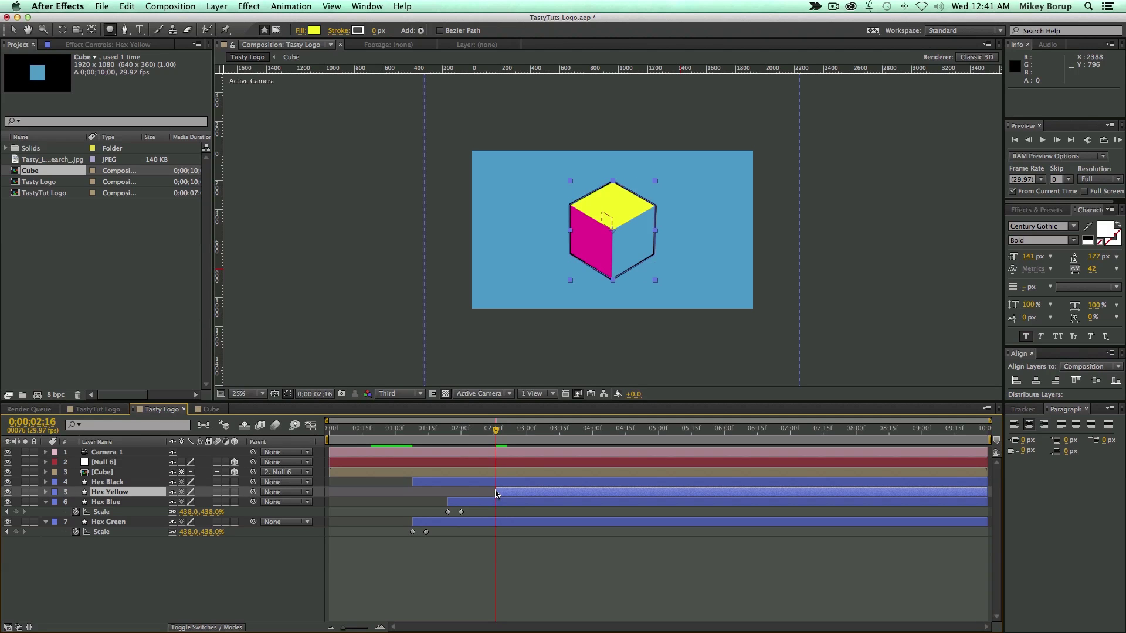
{"action": "key", "text": "ctrl+v"}
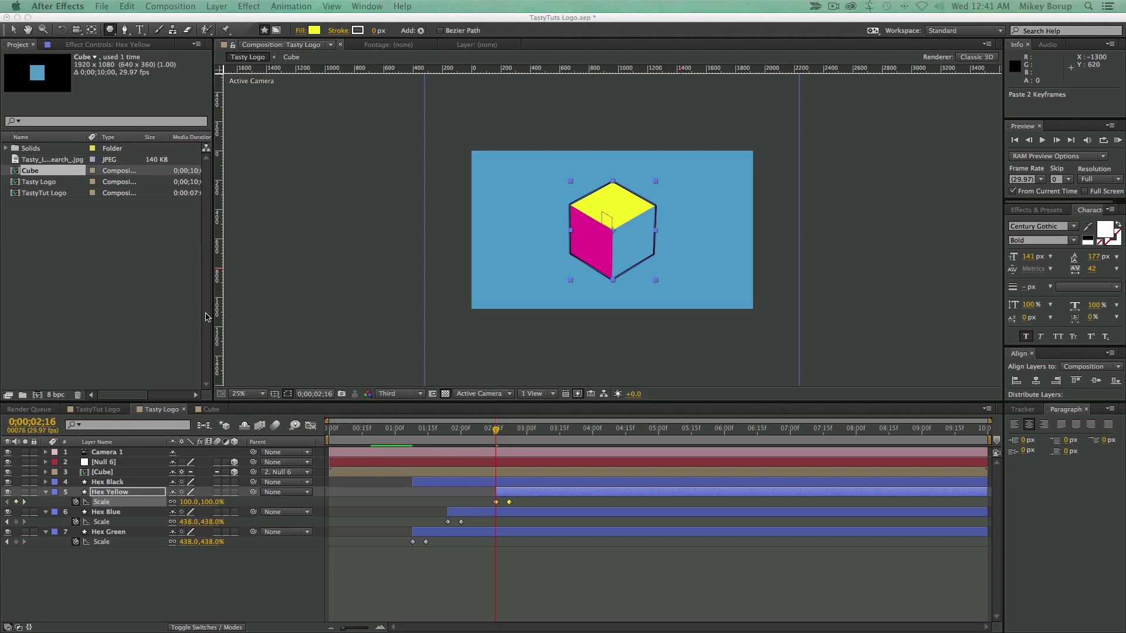
{"action": "key", "text": "space"}
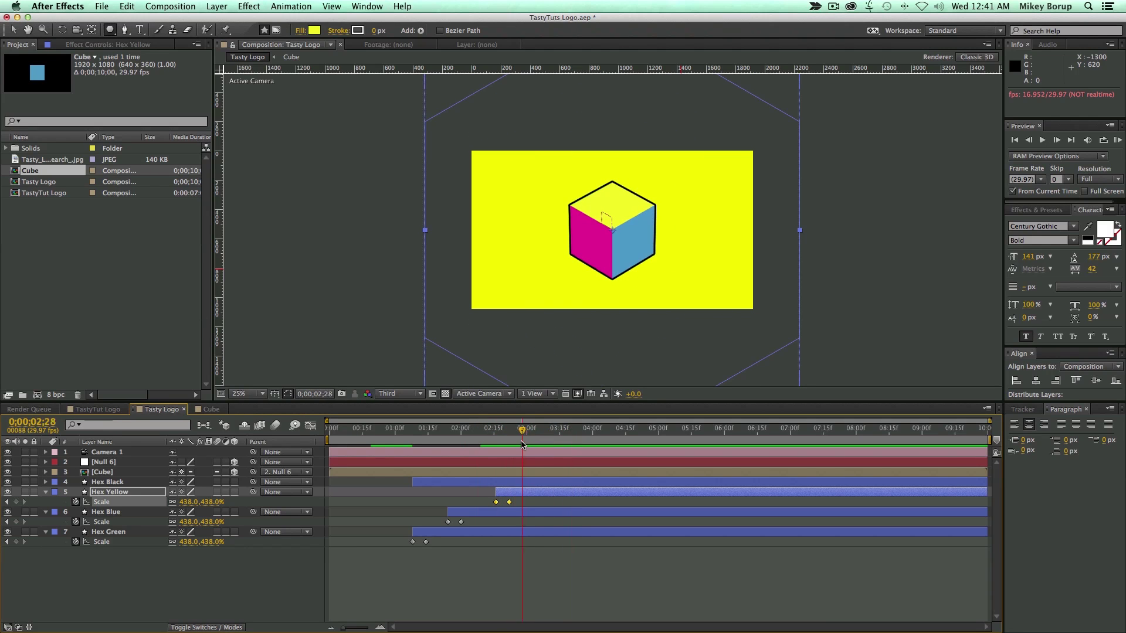
- Trim the Hex Black layer to start at 0;00;03;01 and change its fill colour to black
{"action": "left_click", "coordinate": [327, 481]}
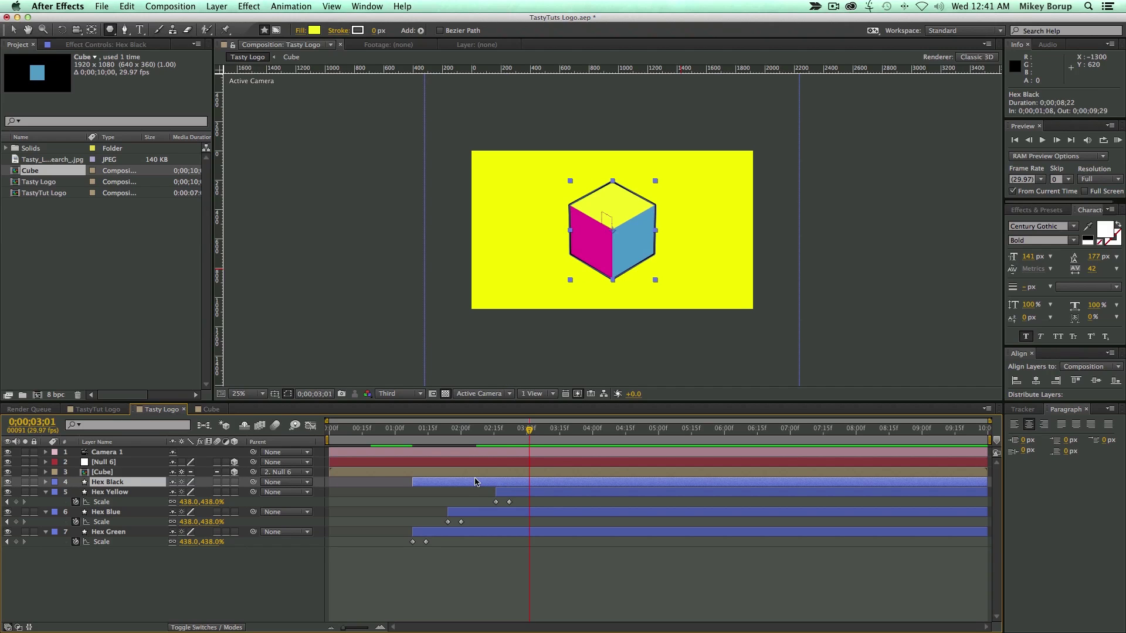
{"action": "key", "text": "alt+bracketleft"}
{"action": "left_click", "coordinate": [314, 30]}
{"action": "left_click", "coordinate": [716, 317]}
{"action": "left_click_drag", "start_coordinate": [731, 345], "coordinate": [765, 435]}
{"action": "left_click", "coordinate": [835, 249]}
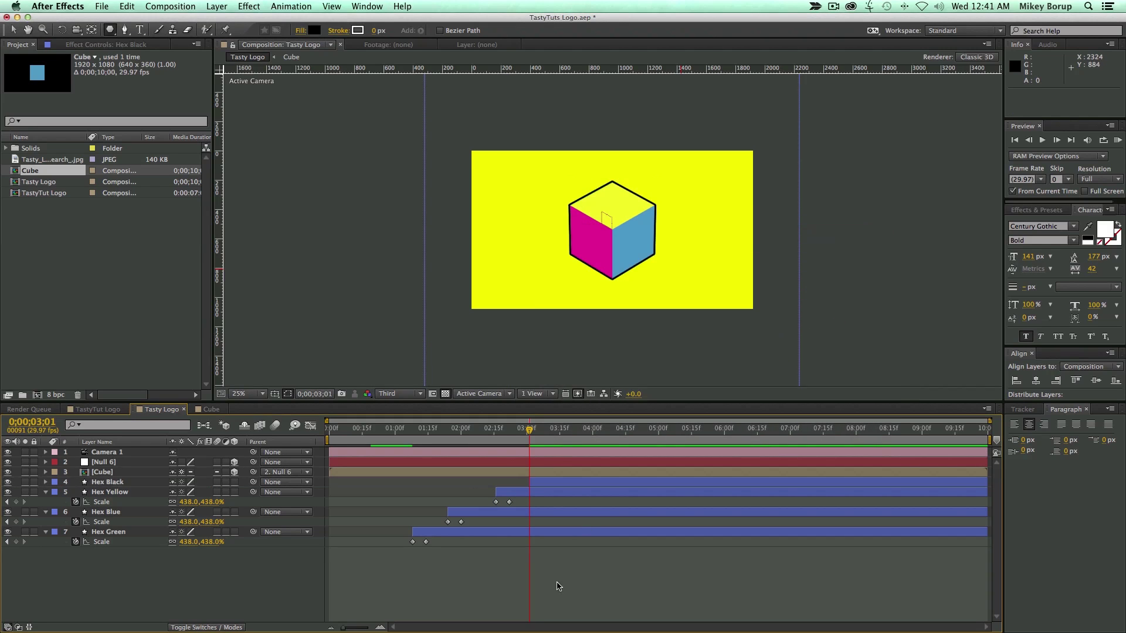
- Preview the cube and expanding hexagons from the start of the Tasty Logo composition
{"action": "key", "text": "Home"}
{"action": "key", "text": "space"}
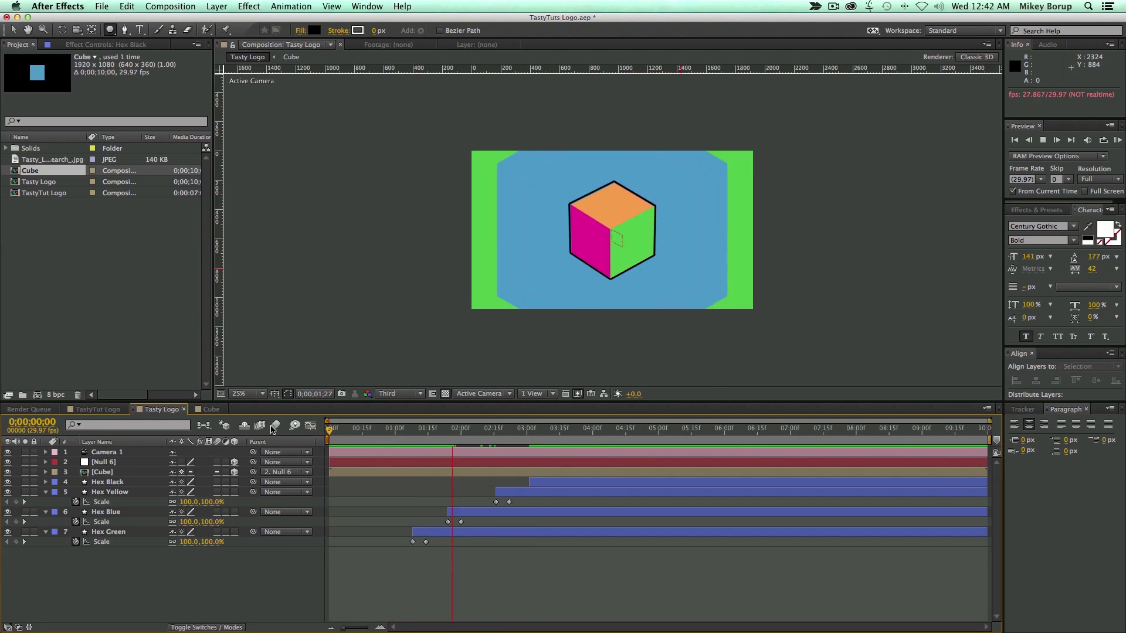
{"action": "key", "text": "space"}
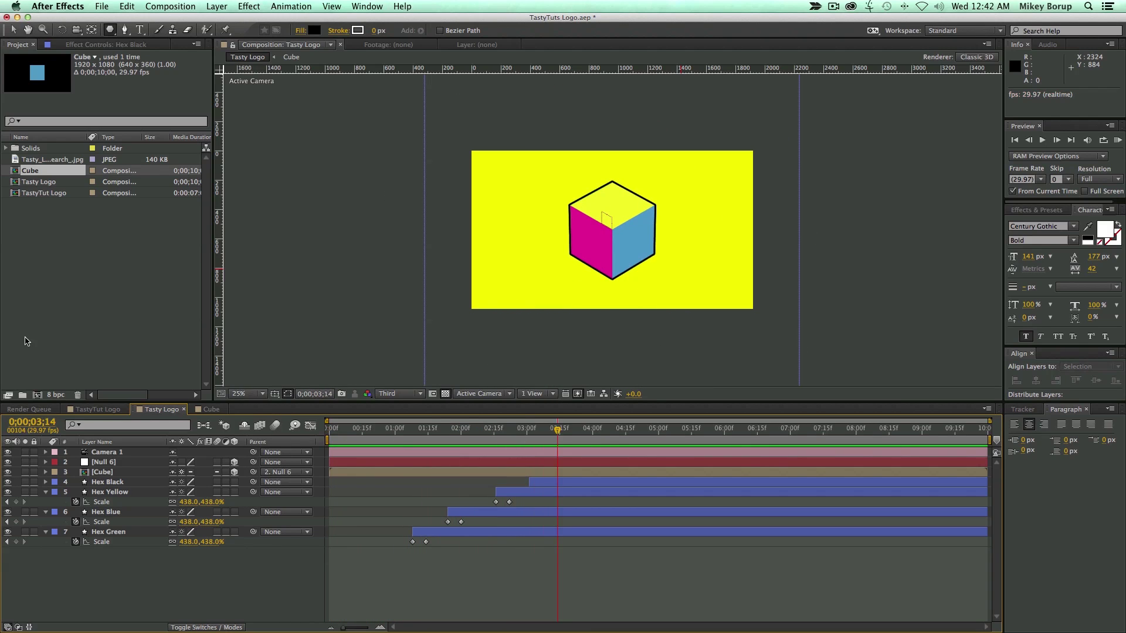
- Create a white FFFFFF solid, move it below the Hex Green layer and enlarge it to cover the whole frame
{"action": "left_click", "coordinate": [217, 7]}
{"action": "mouse_move", "coordinate": [346, 21]}
{"action": "left_click", "coordinate": [418, 36]}
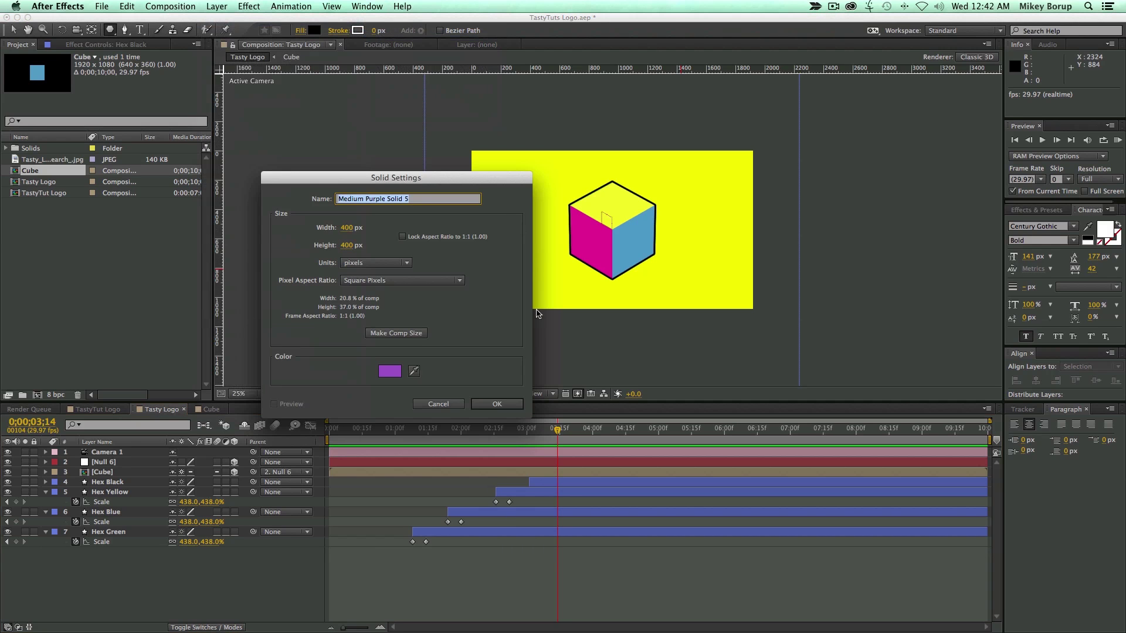
{"action": "left_click", "coordinate": [398, 377]}
{"action": "left_click_drag", "start_coordinate": [595, 322], "coordinate": [570, 212]}
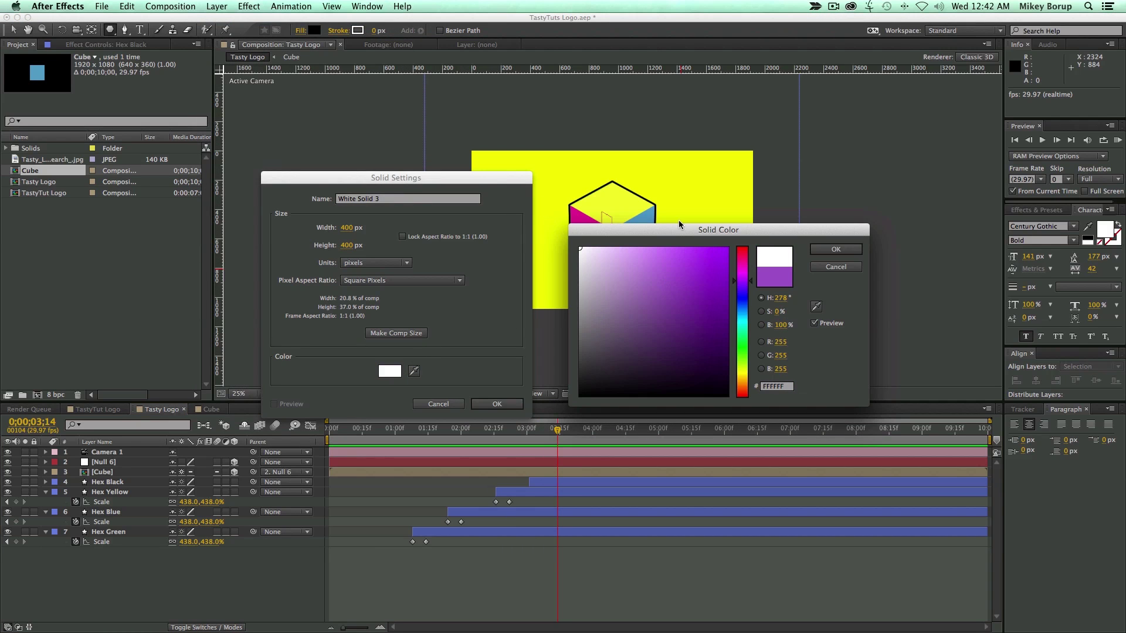
{"action": "left_click", "coordinate": [848, 252]}
{"action": "left_click", "coordinate": [498, 404]}
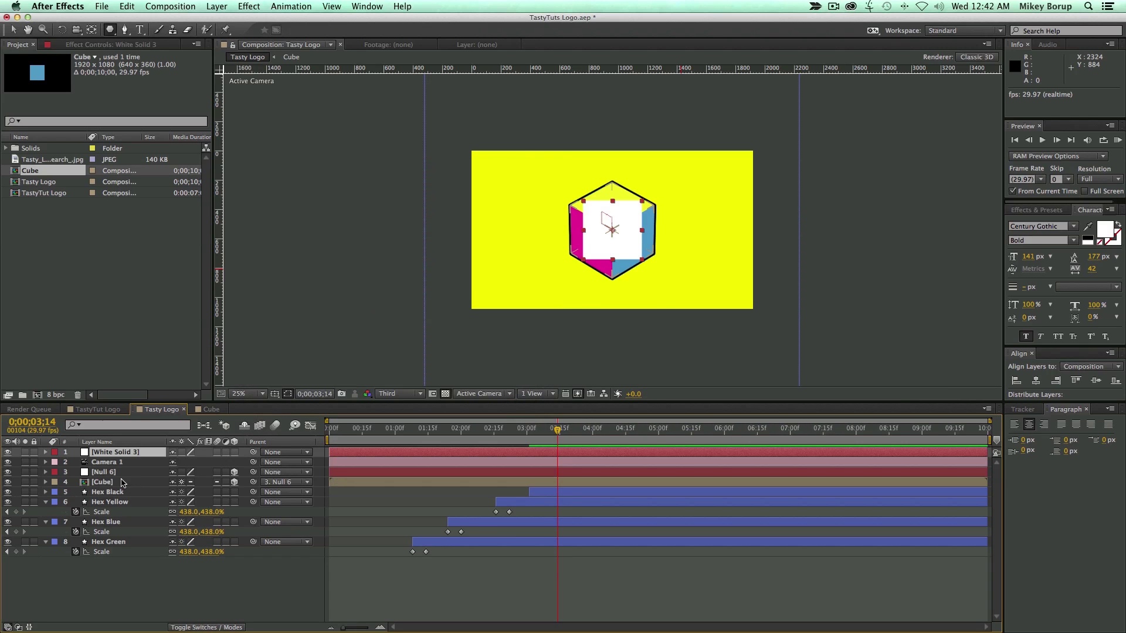
{"action": "left_click_drag", "start_coordinate": [110, 454], "coordinate": [114, 558]}
{"action": "left_click_drag", "start_coordinate": [480, 428], "coordinate": [333, 434]}
{"action": "key", "text": "v"}
- Play the animation from the first frame to check the hexagon transitions over the white background
{"action": "key", "text": "Home"}
{"action": "key", "text": "KP_0"}
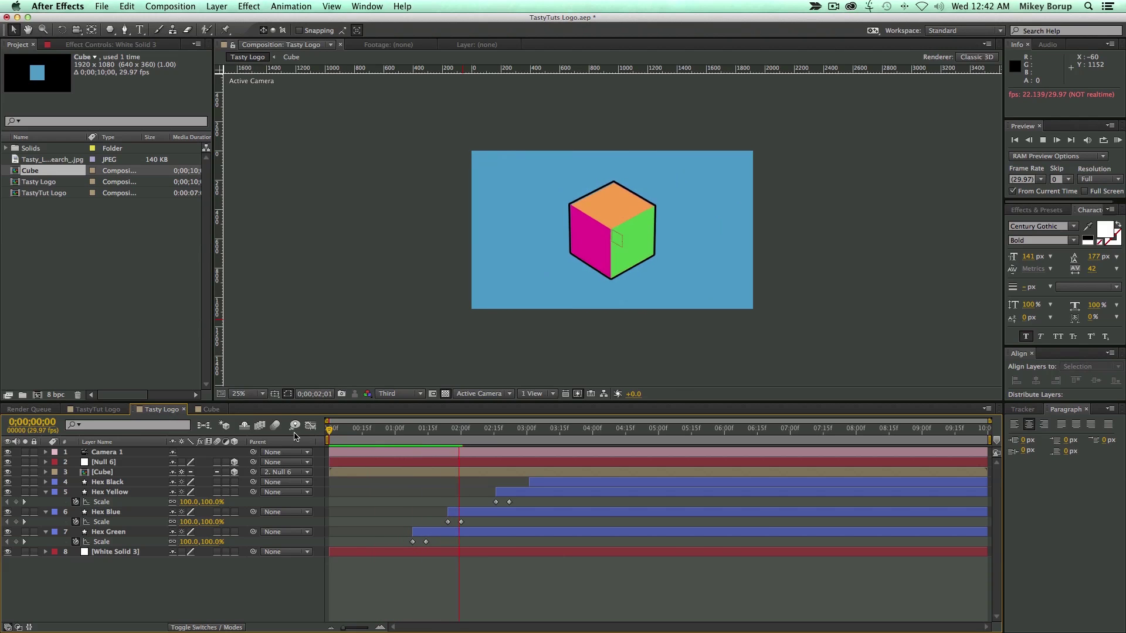
{"action": "key", "text": "space"}
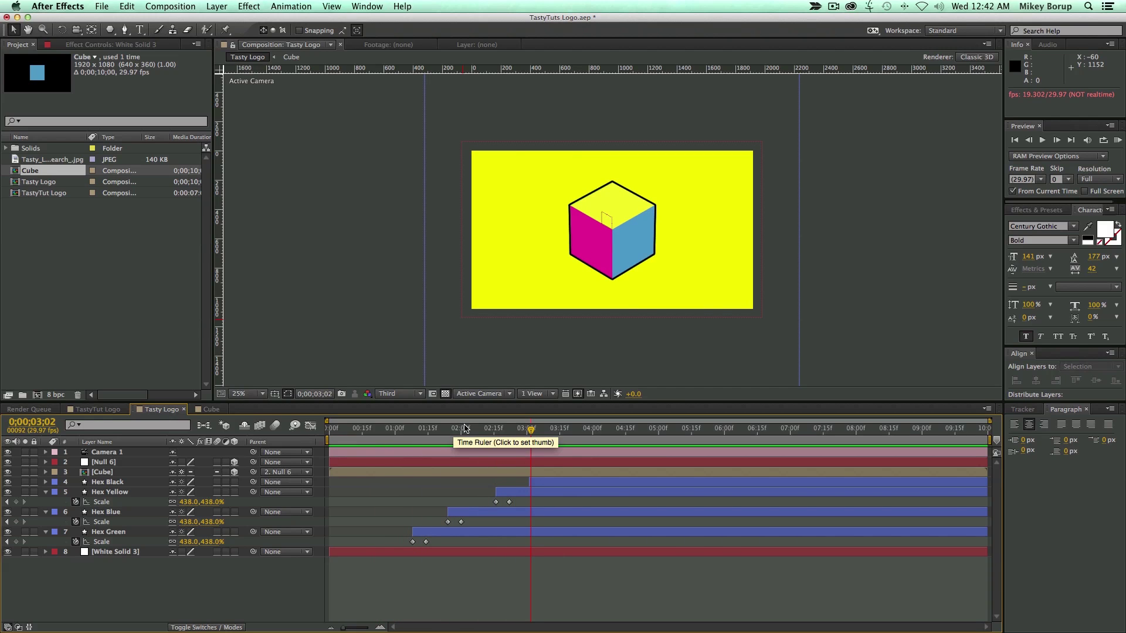
{"action": "key", "text": "space"}
{"action": "key", "text": "space"}
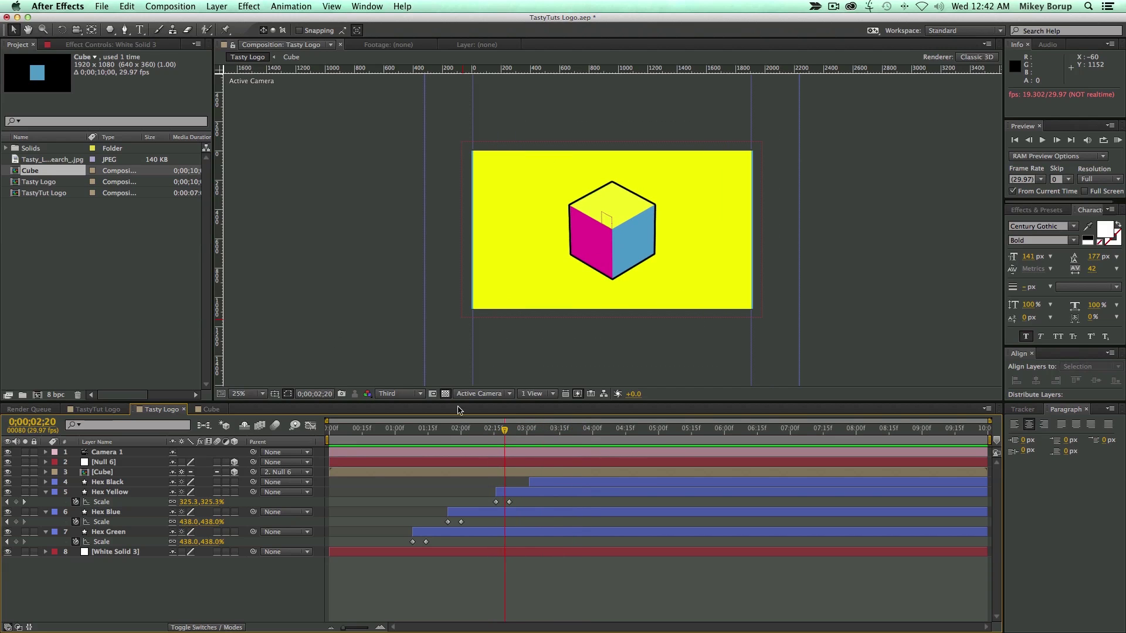
- Add the Tasty Logo reference JPEG as the top layer at 28% opacity and scale it to 121% to match the cube
{"action": "left_click", "coordinate": [109, 222]}
{"action": "left_click", "coordinate": [55, 163]}
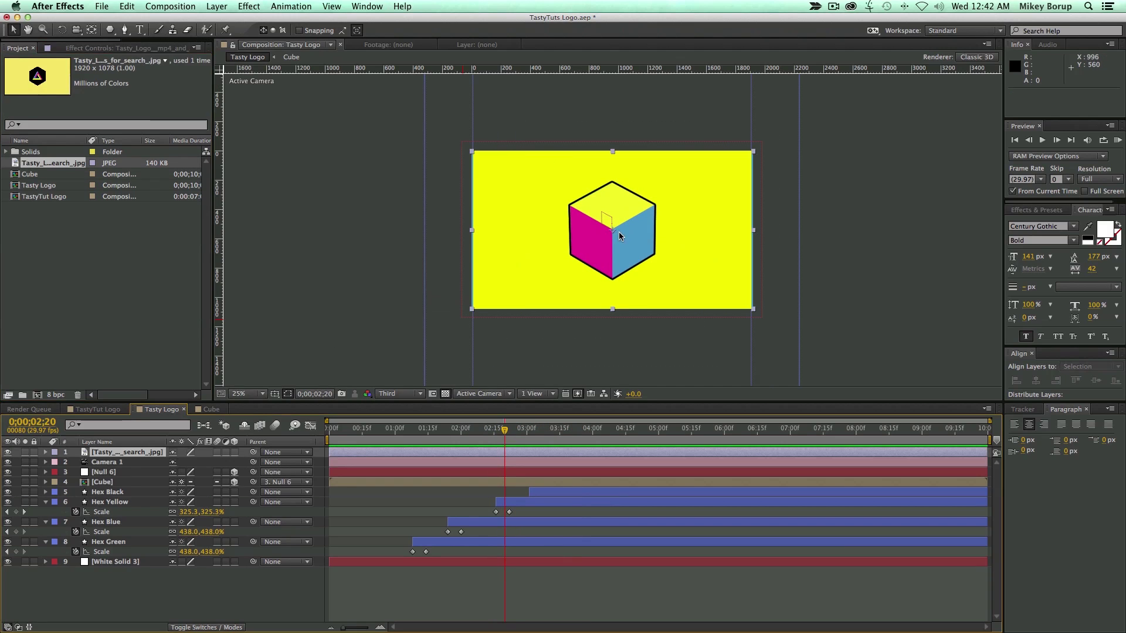
{"action": "key", "text": "ctrl+slash"}
{"action": "left_click_drag", "start_coordinate": [177, 462], "coordinate": [136, 458]}
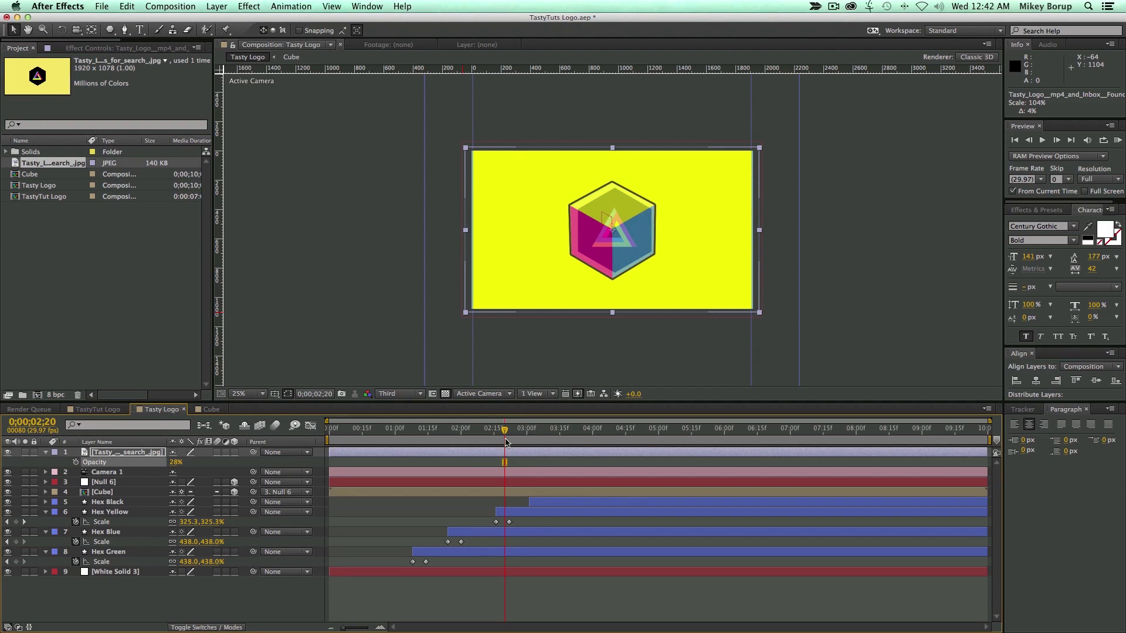
{"action": "mouse_move", "coordinate": [506, 442]}
{"action": "left_mouse_down"}
{"action": "mouse_move", "coordinate": [462, 442]}
{"action": "mouse_move", "coordinate": [544, 443]}
{"action": "mouse_move", "coordinate": [492, 442]}
{"action": "mouse_move", "coordinate": [516, 443]}
{"action": "left_mouse_up"}
{"action": "left_click_drag", "start_coordinate": [467, 323], "coordinate": [438, 328]}
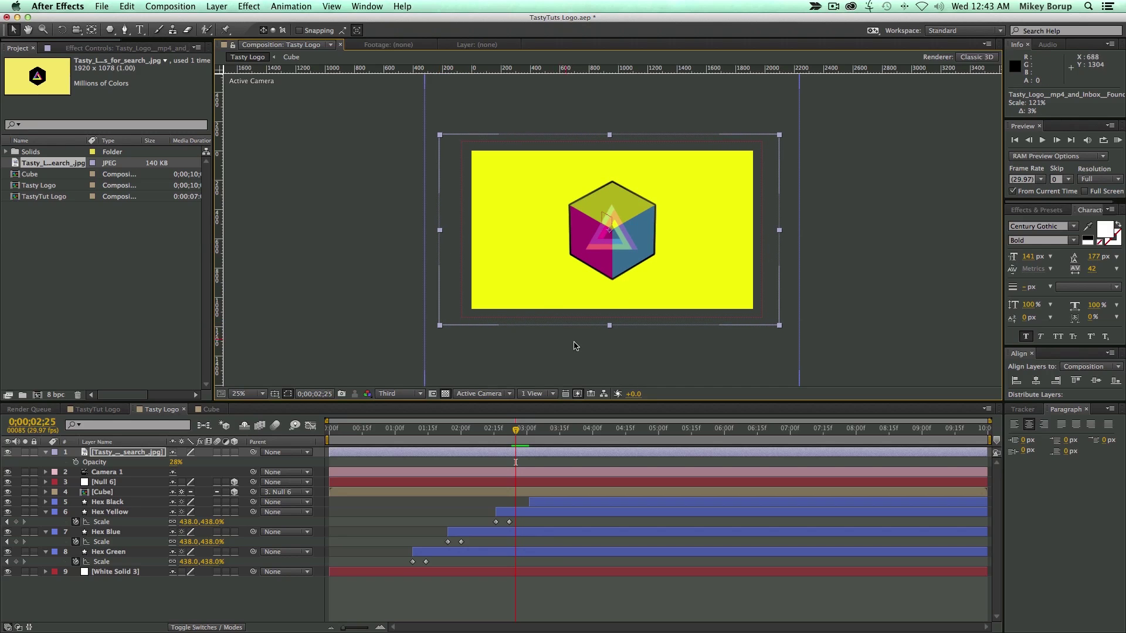
- Hide the Cube layer and make Hex Black start at 0;00;02;24, with the reference image's opacity at 0%
{"action": "mouse_move", "coordinate": [175, 462]}
{"action": "left_mouse_down"}
{"action": "mouse_move", "coordinate": [150, 460]}
{"action": "mouse_move", "coordinate": [288, 448]}
{"action": "mouse_move", "coordinate": [143, 448]}
{"action": "mouse_move", "coordinate": [324, 444]}
{"action": "mouse_move", "coordinate": [170, 447]}
{"action": "left_mouse_up"}
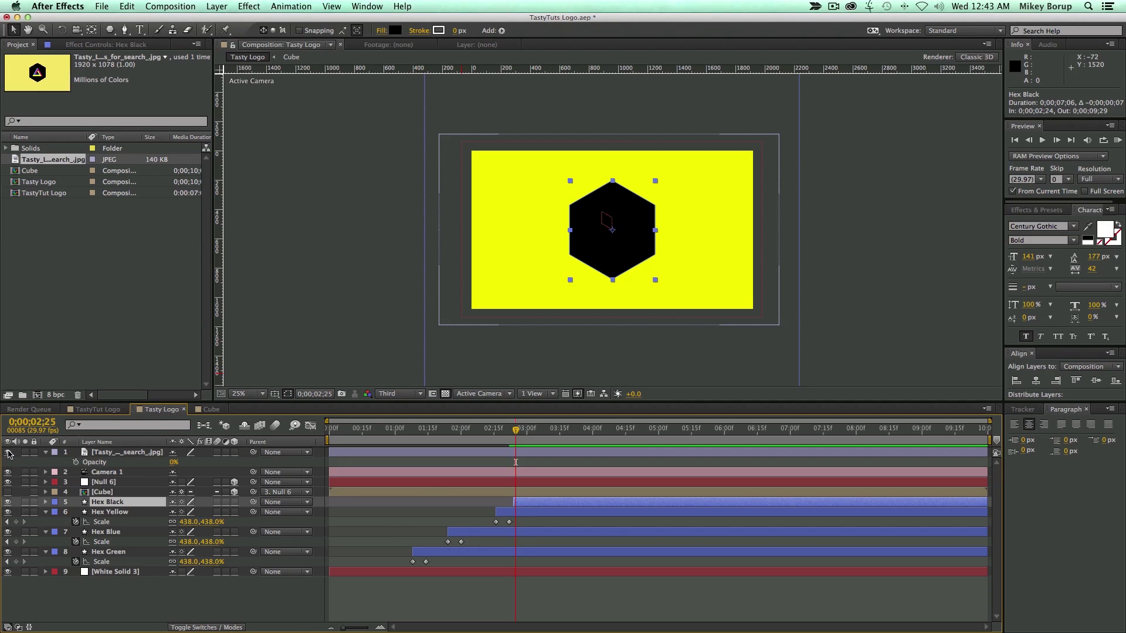
{"action": "left_click", "coordinate": [8, 452]}
{"action": "left_click", "coordinate": [7, 453]}
- Set the reference image's opacity to 100% and view its triangle at 100% magnification in Full resolution
{"action": "left_click_drag", "start_coordinate": [166, 465], "coordinate": [294, 466]}
{"action": "left_click", "coordinate": [98, 462]}
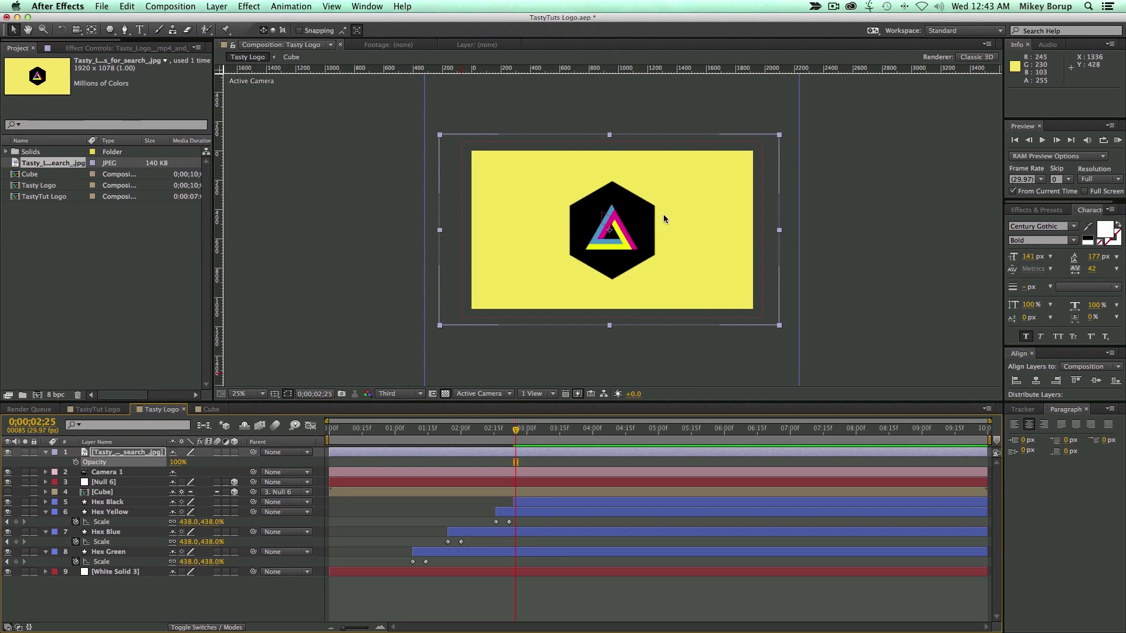
{"action": "key", "text": "period"}
{"action": "key", "text": "period"}
{"action": "key", "text": "period"}
{"action": "key", "text": "period"}
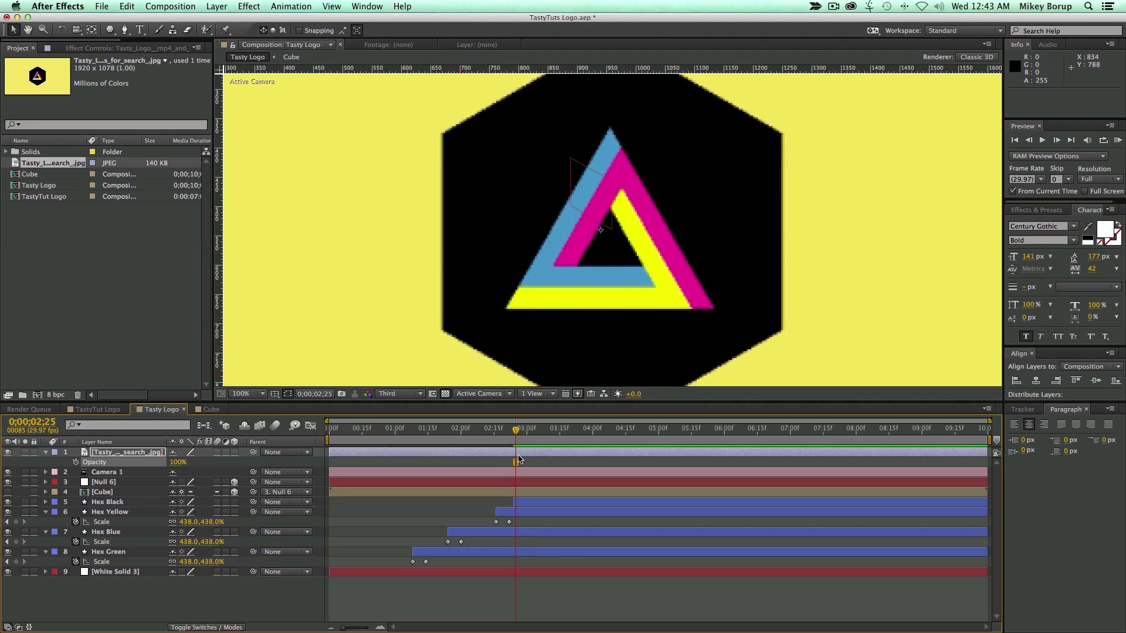
{"action": "left_click", "coordinate": [398, 396]}
{"action": "left_click", "coordinate": [392, 418]}
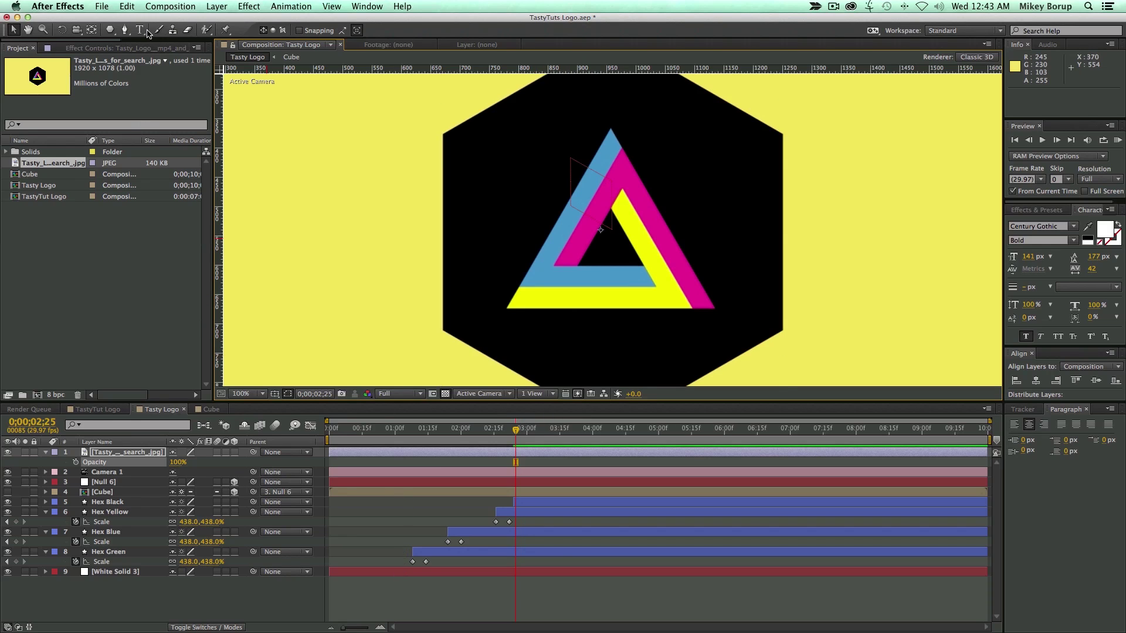
- With no layer selected, trace the reference triangle's blue piece with the Pen tool as a closed shape on a new shape layer
{"action": "left_click", "coordinate": [469, 601]}
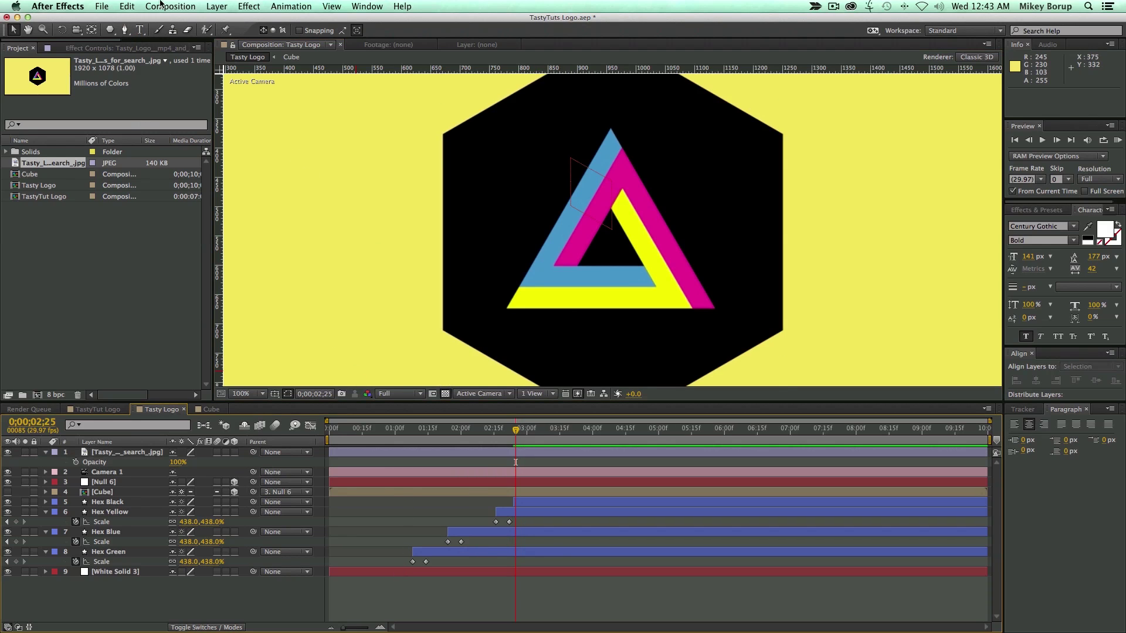
{"action": "left_click", "coordinate": [124, 31]}
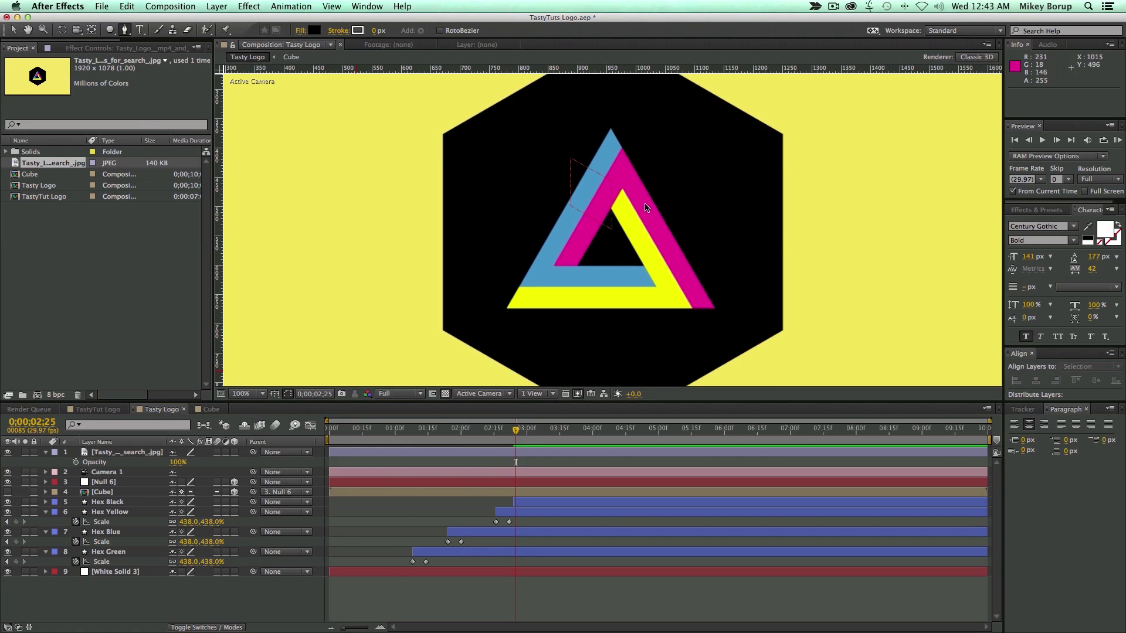
{"action": "left_click", "coordinate": [643, 267]}
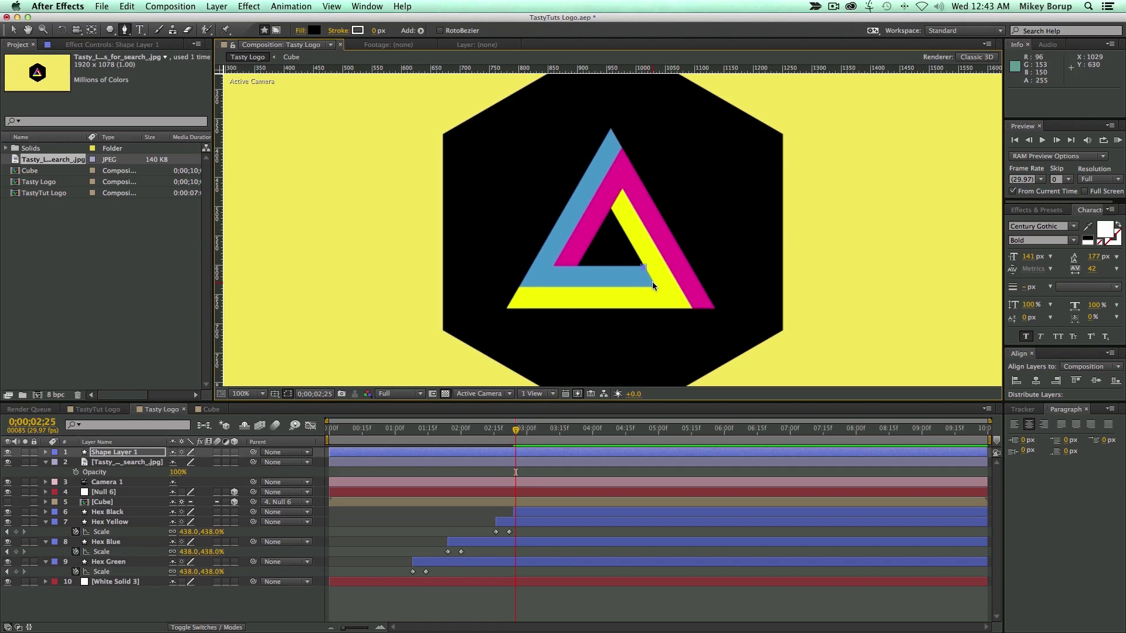
{"action": "left_click", "coordinate": [655, 285]}
{"action": "left_click", "coordinate": [518, 285]}
{"action": "left_click", "coordinate": [610, 129]}
{"action": "left_click", "coordinate": [622, 146]}
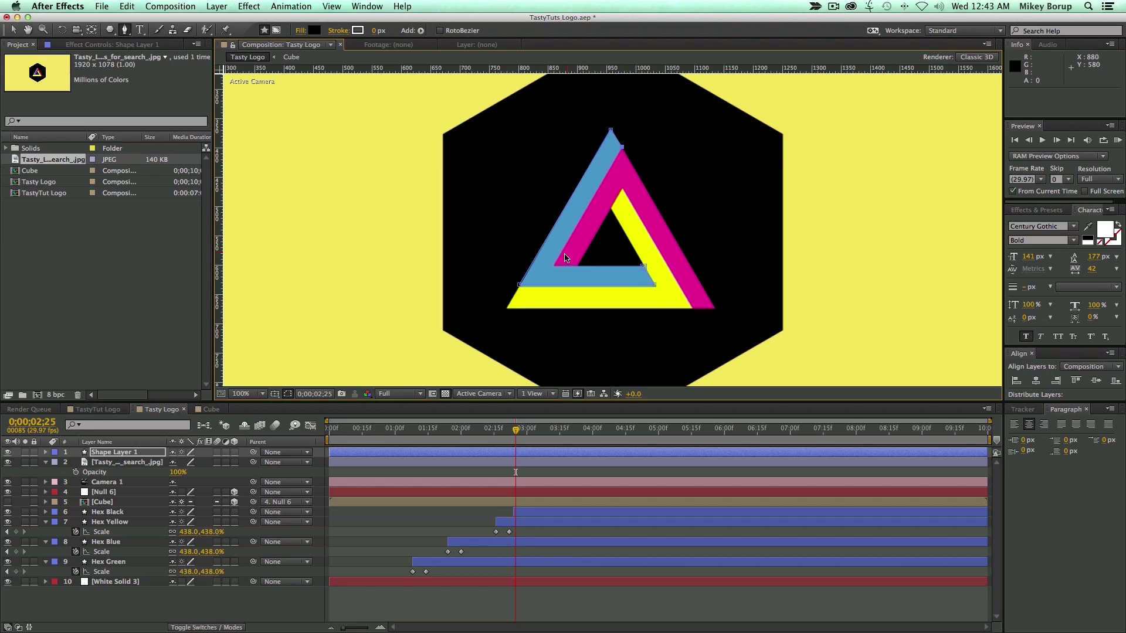
{"action": "left_click", "coordinate": [555, 263]}
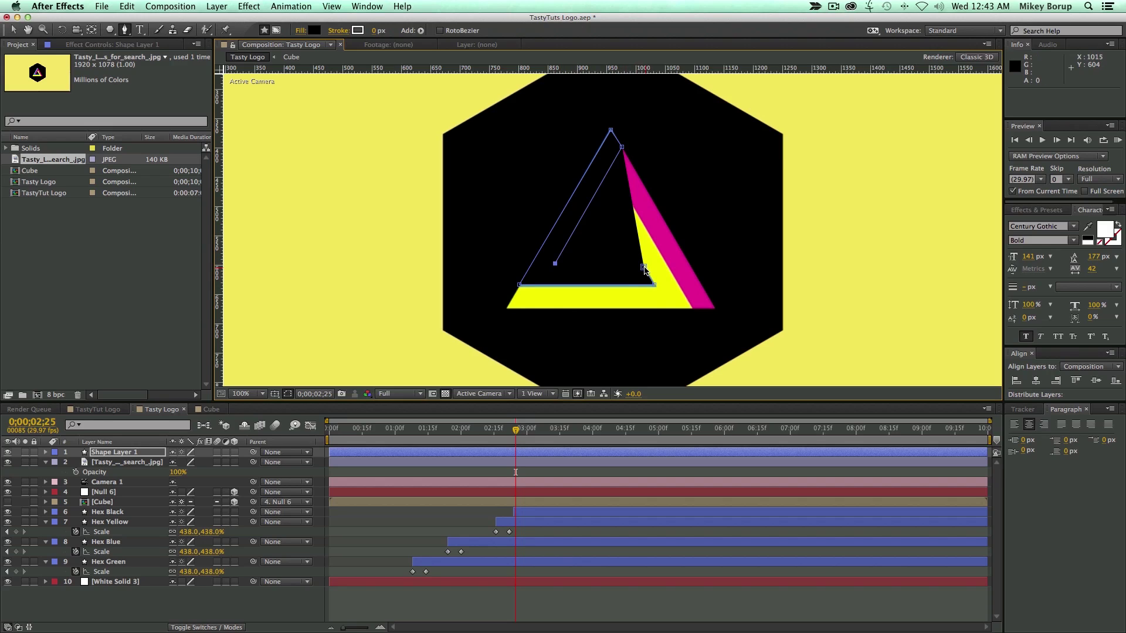
{"action": "left_click", "coordinate": [644, 267]}
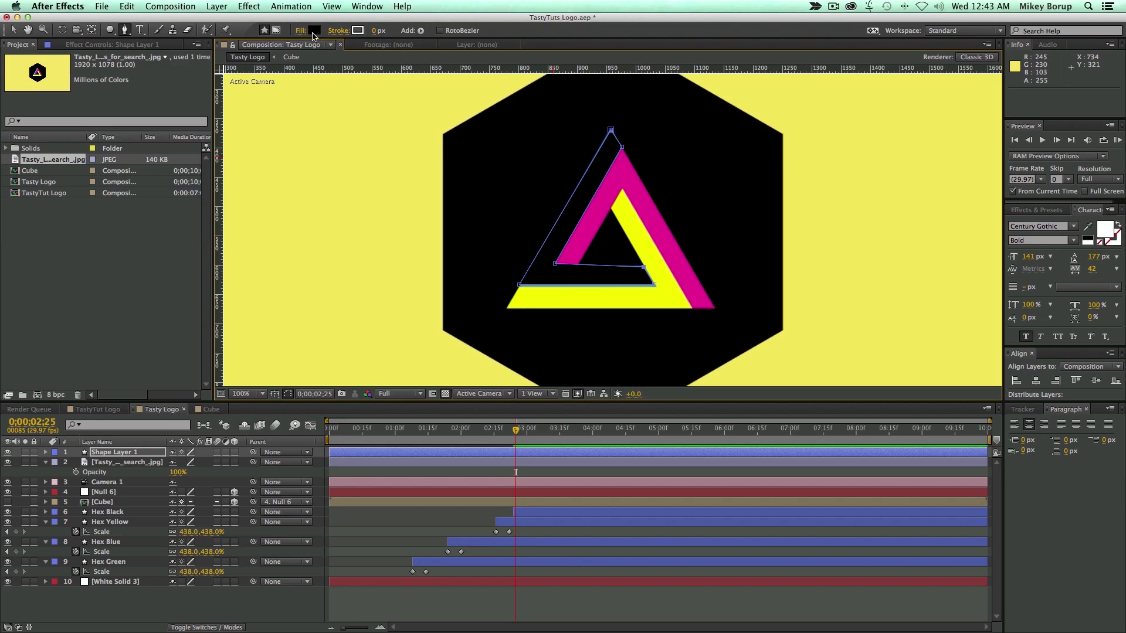
- Set the blue piece's shape fill colour to 509AC7
{"action": "left_click", "coordinate": [314, 32]}
{"action": "type", "text": "7EFA5E"}
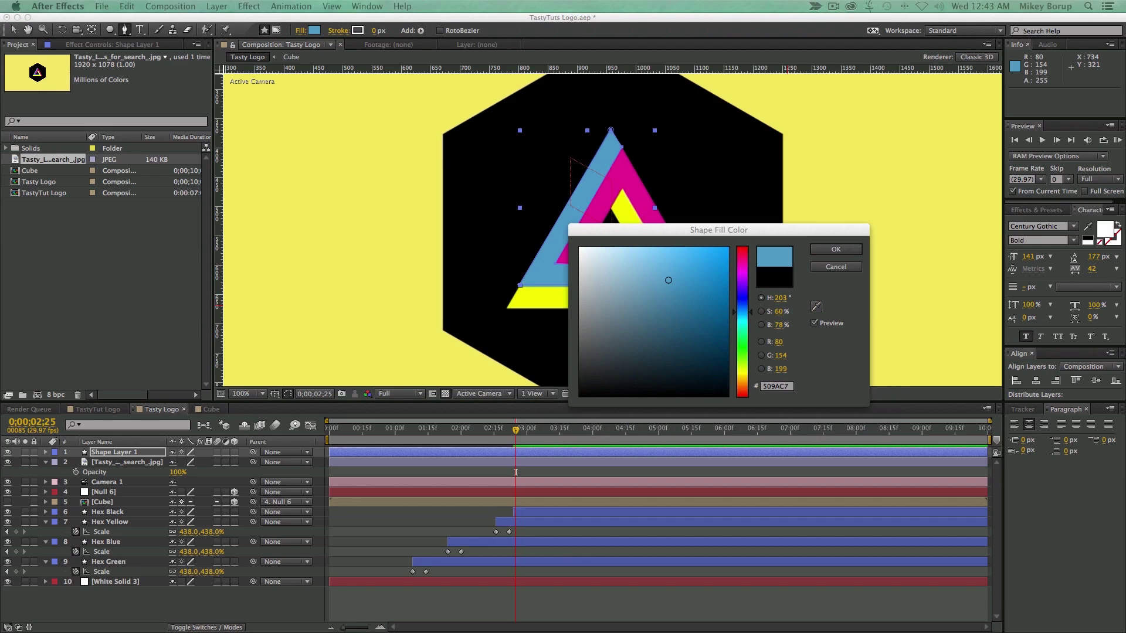
{"action": "left_click", "coordinate": [836, 250]}
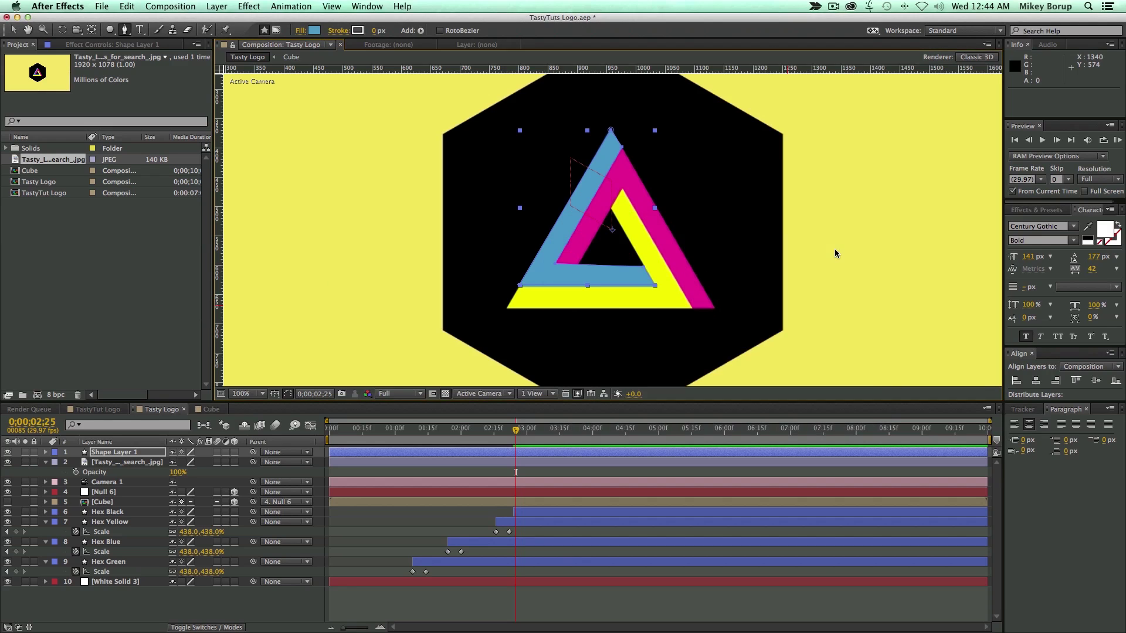
- Trace the reference triangle's magenta piece as a second closed Pen tool shape on Shape Layer 1
{"action": "left_click_drag", "start_coordinate": [622, 221], "coordinate": [634, 201]}
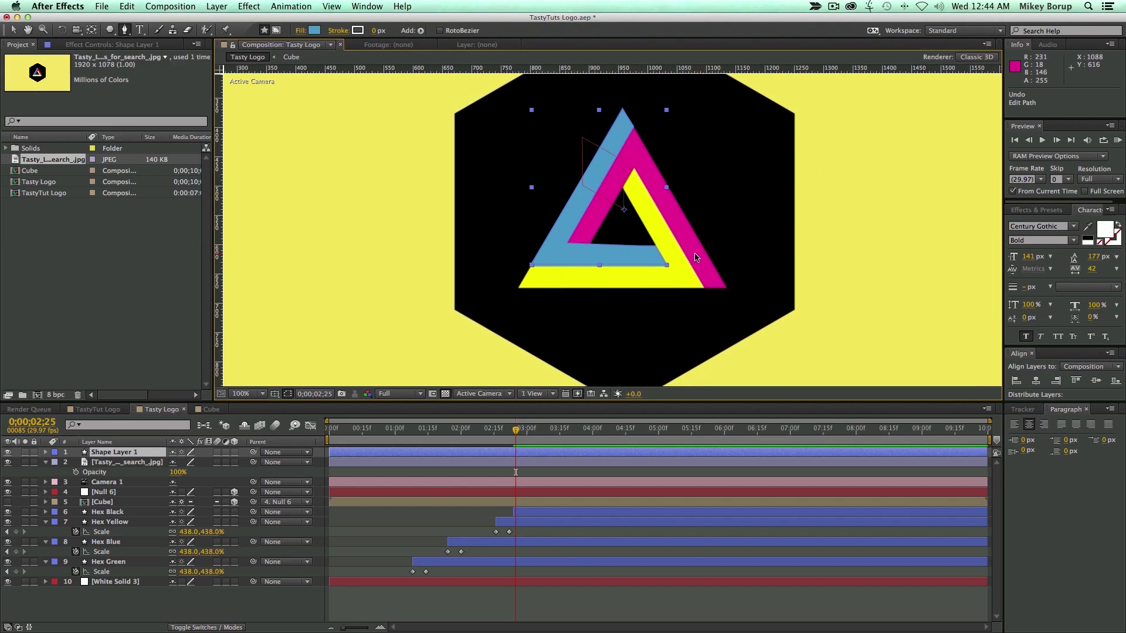
{"action": "left_click", "coordinate": [703, 288]}
{"action": "left_click", "coordinate": [634, 170]}
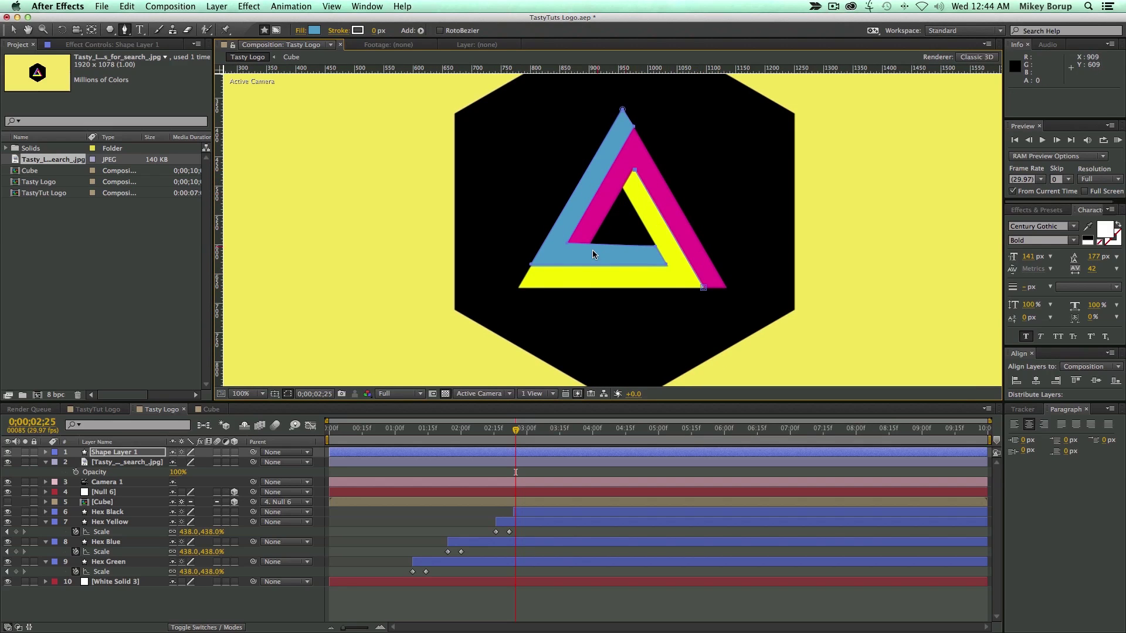
{"action": "left_click", "coordinate": [592, 241]}
{"action": "left_click", "coordinate": [571, 240]}
{"action": "left_click", "coordinate": [636, 129]}
{"action": "left_click", "coordinate": [729, 286]}
{"action": "left_click", "coordinate": [703, 287]}
- Fill the second shape with magenta E42092, sampled from the reference triangle
{"action": "left_click", "coordinate": [314, 30]}
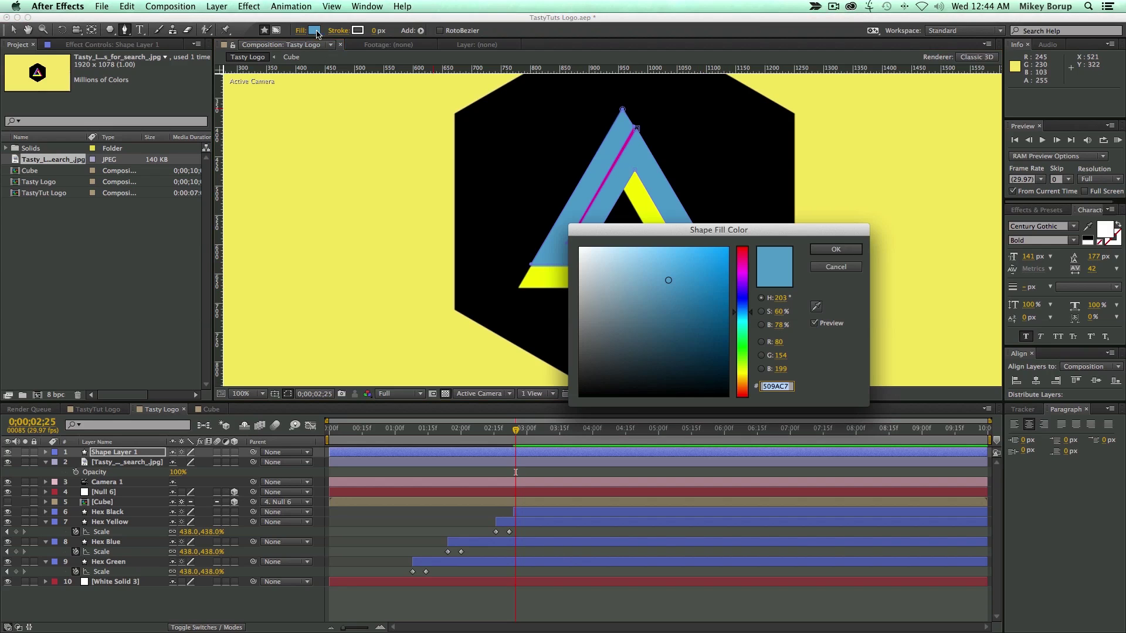
{"action": "left_click", "coordinate": [814, 307]}
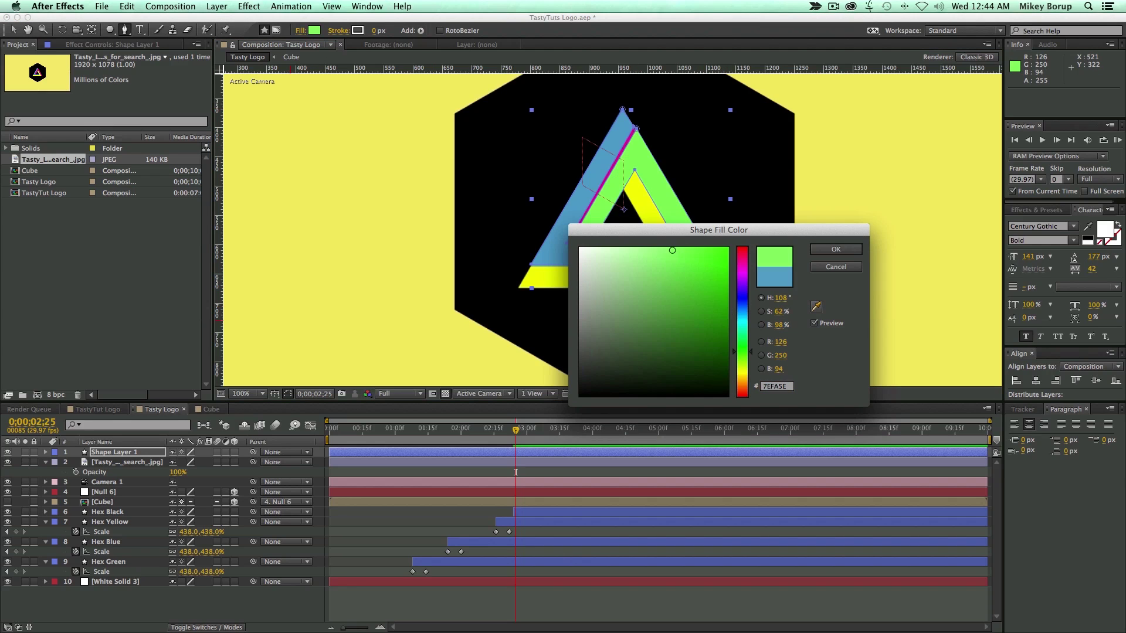
{"action": "left_click", "coordinate": [610, 176]}
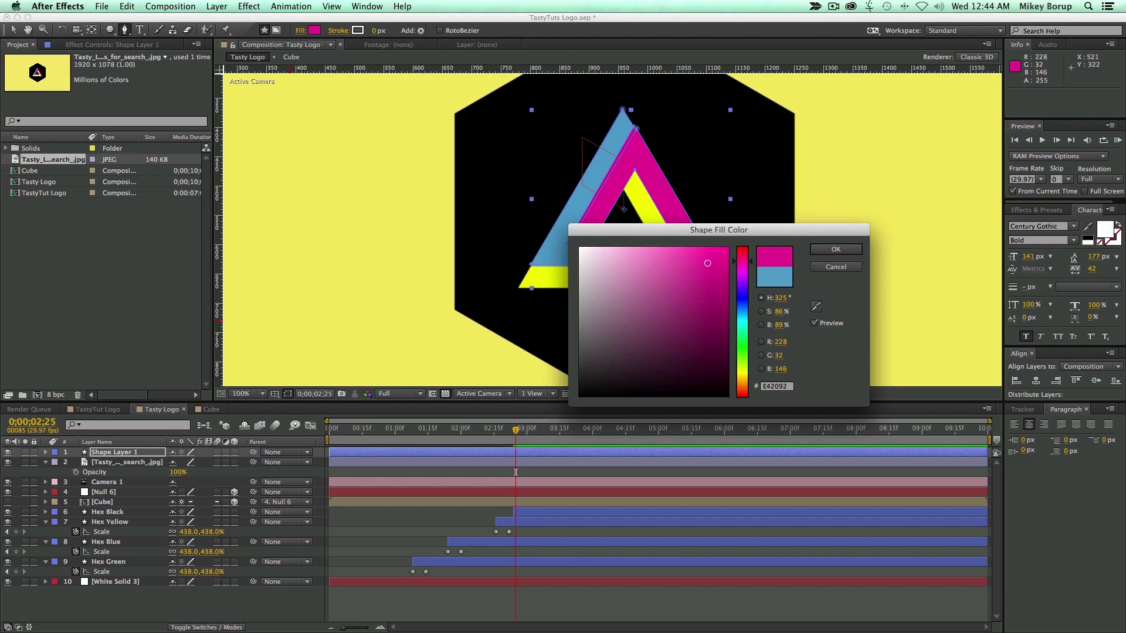
{"action": "left_click", "coordinate": [835, 250]}
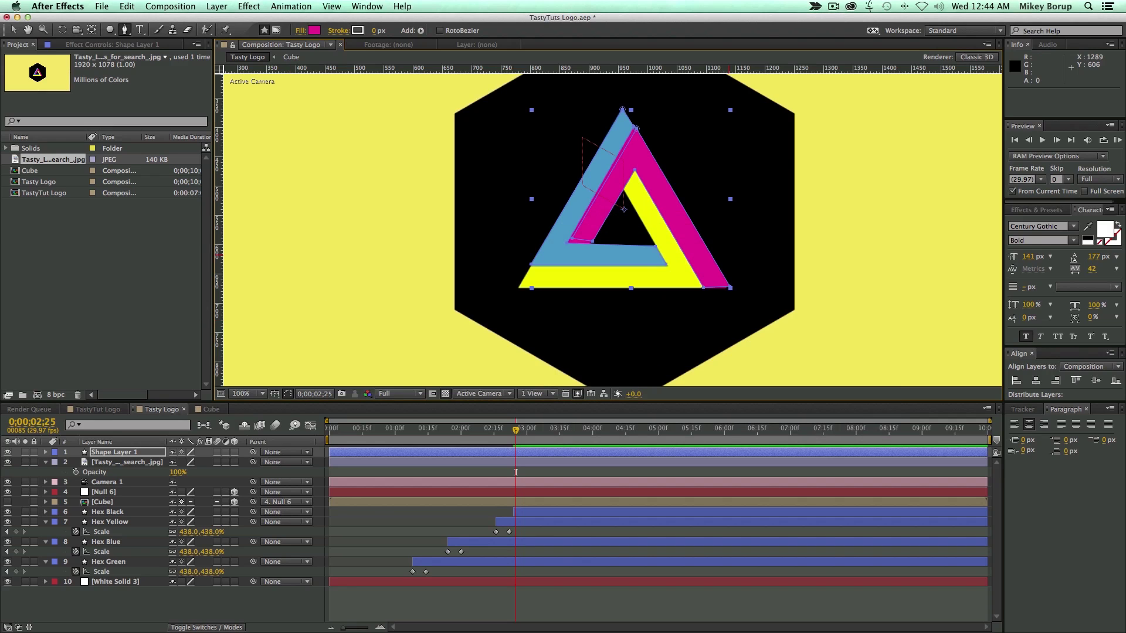
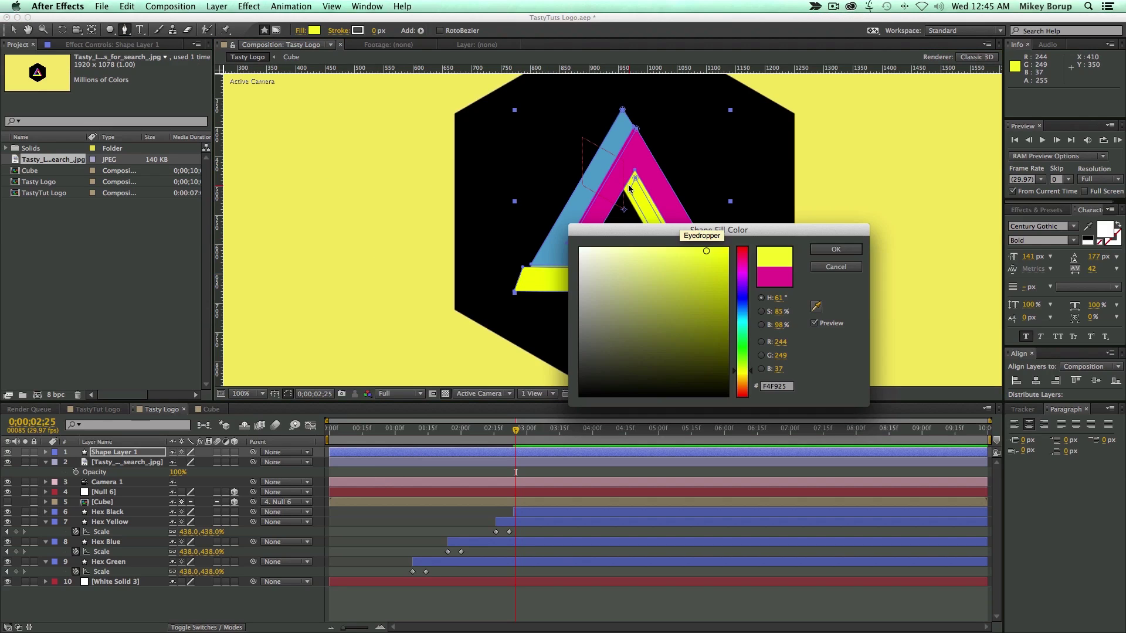
- Set the yellow piece's fill to F4F925 and lower Shape Layer 1's opacity to 42%
{"action": "left_click", "coordinate": [822, 248]}
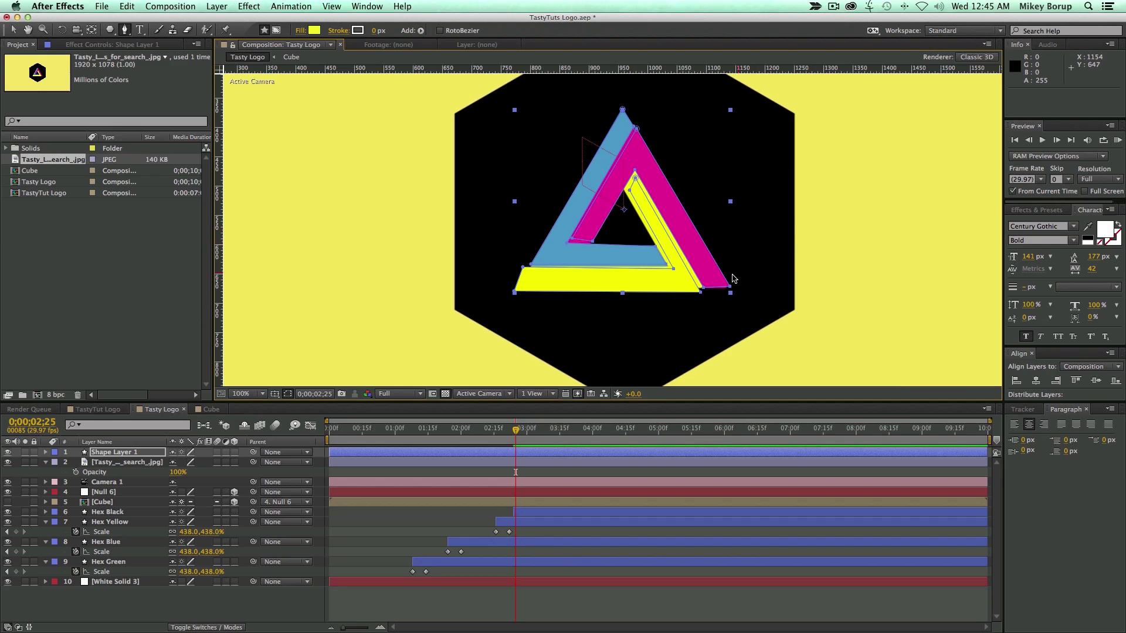
{"action": "left_click", "coordinate": [417, 452]}
{"action": "key", "text": "t"}
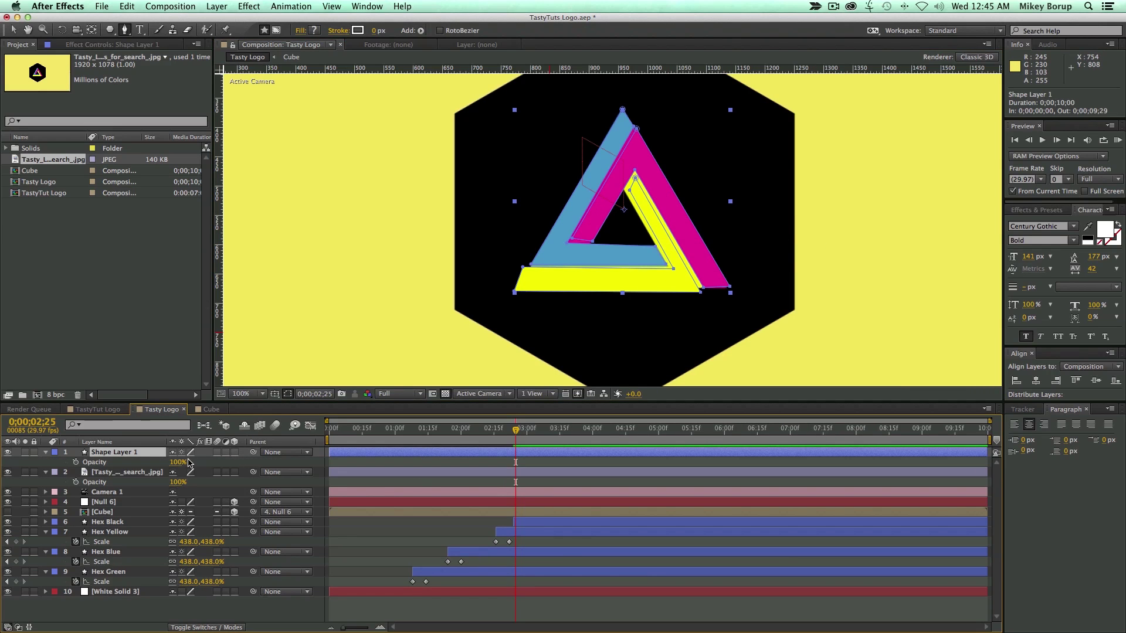
{"action": "left_click_drag", "start_coordinate": [180, 463], "coordinate": [147, 463]}
{"action": "left_click", "coordinate": [145, 463]}
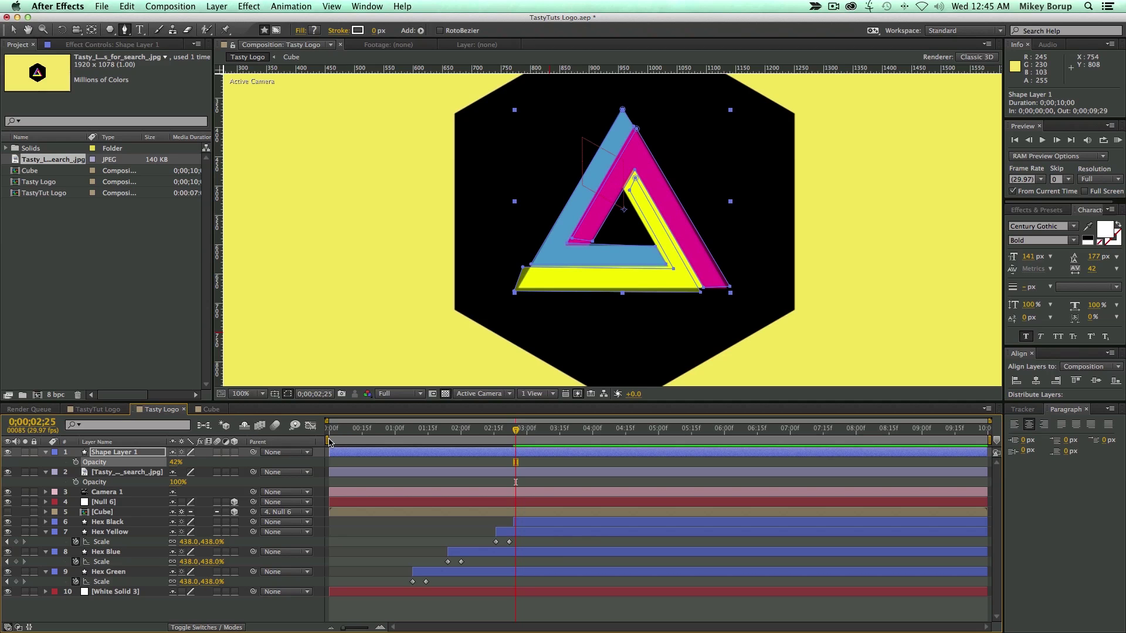
- Move the inner and lower-right corner points of Shape 1, the blue piece, onto the reference's edges
{"action": "scroll", "coordinate": [610, 291], "scroll_direction": "up", "scroll_amount": 4}
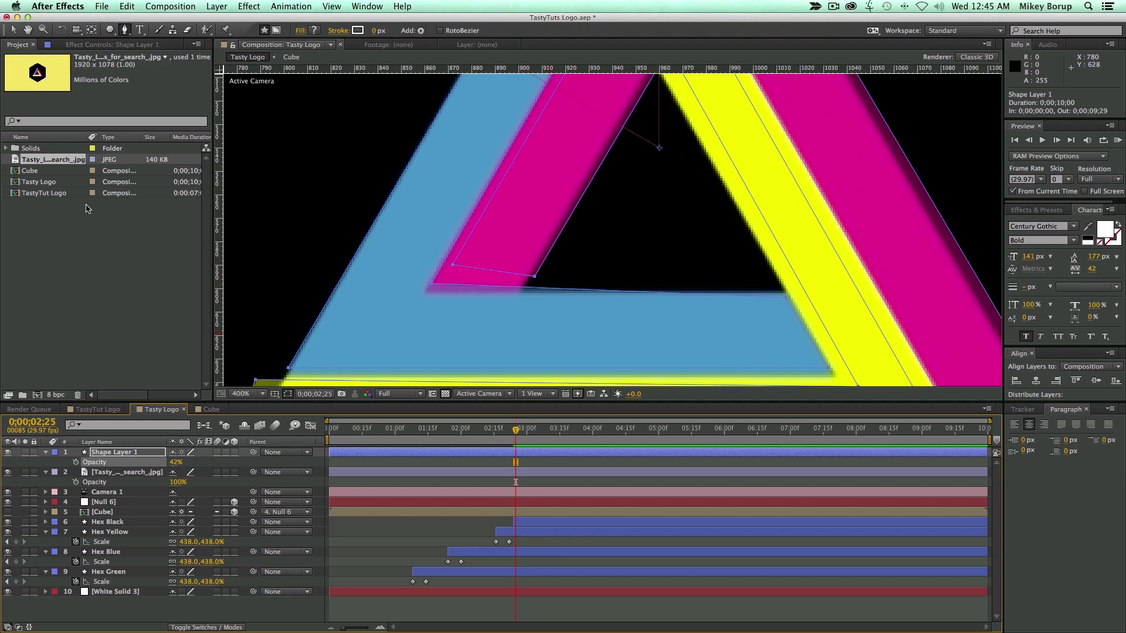
{"action": "left_click", "coordinate": [13, 30]}
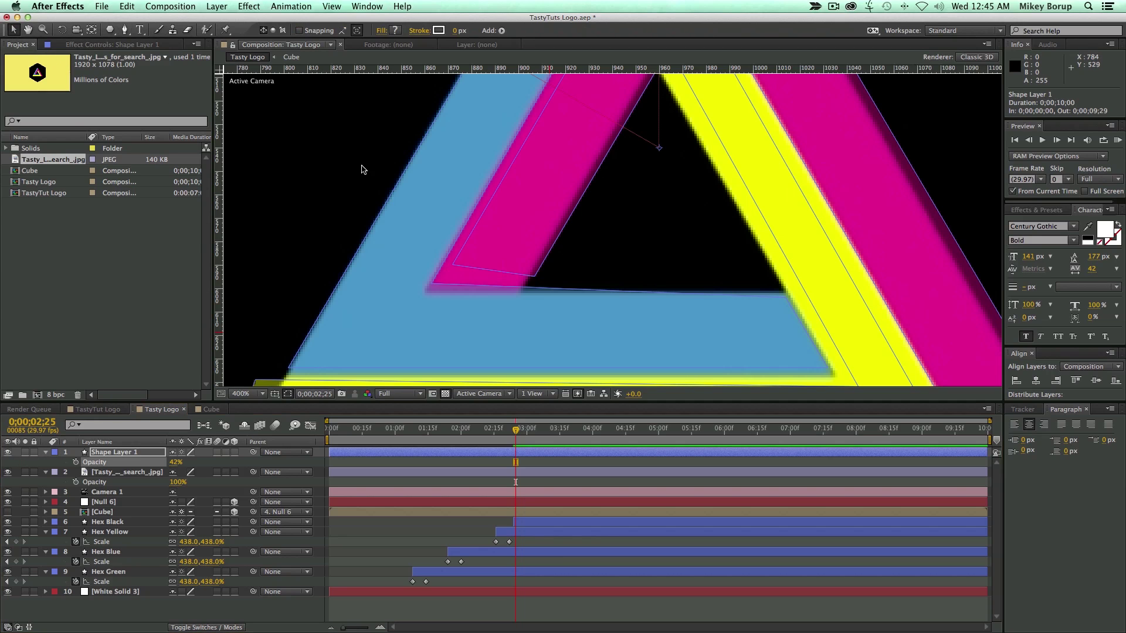
{"action": "double_click", "coordinate": [431, 286]}
{"action": "left_click", "coordinate": [85, 482]}
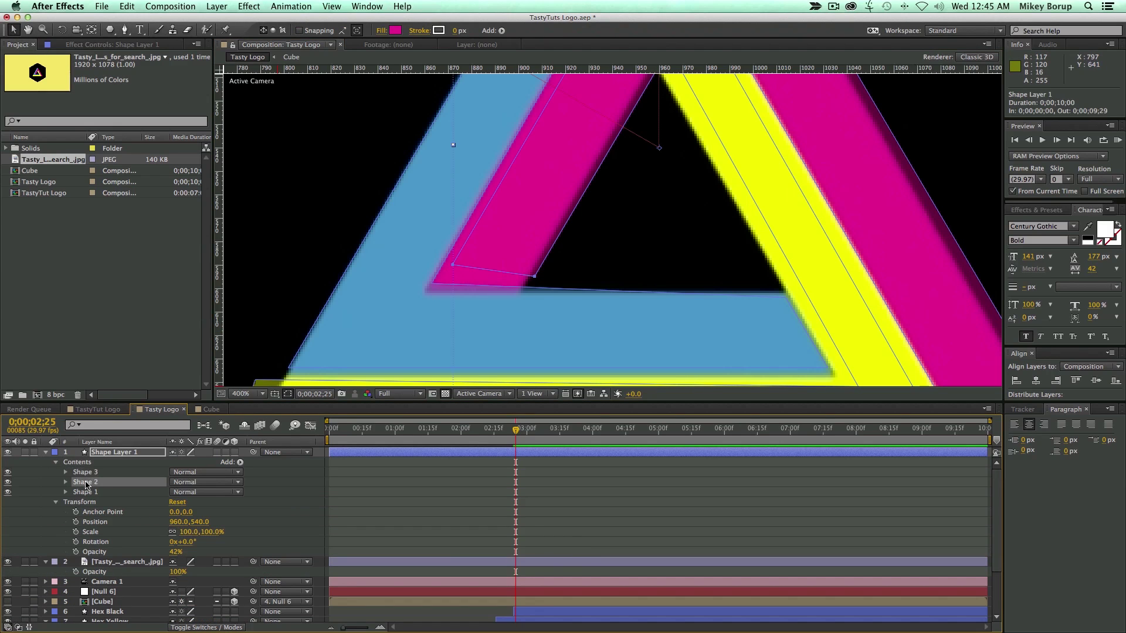
{"action": "left_click", "coordinate": [87, 492]}
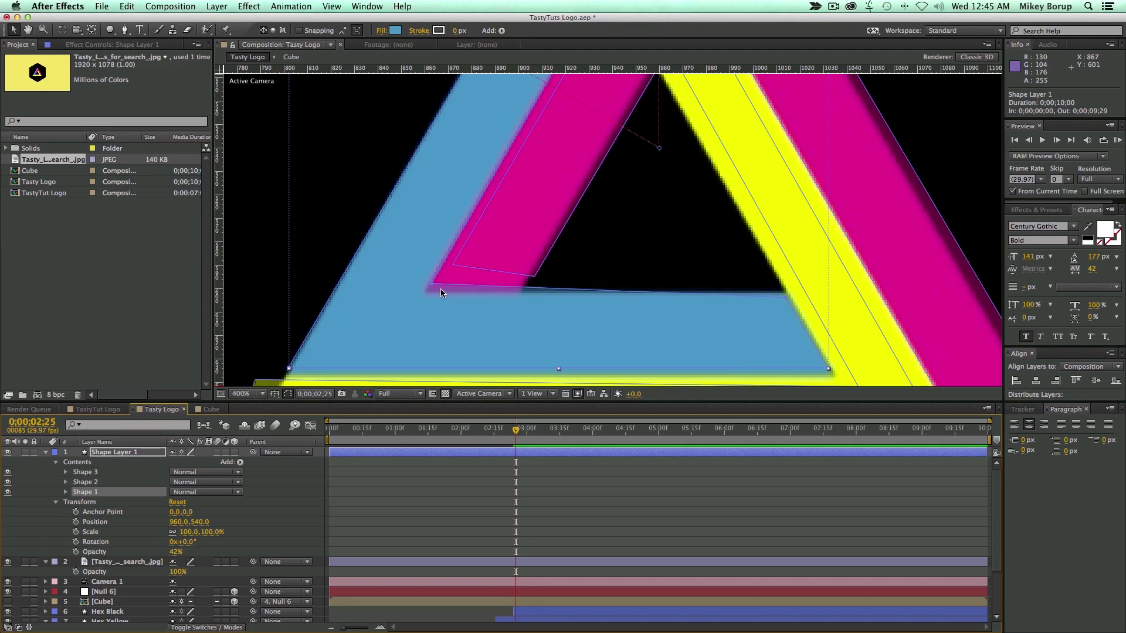
{"action": "left_click", "coordinate": [426, 293]}
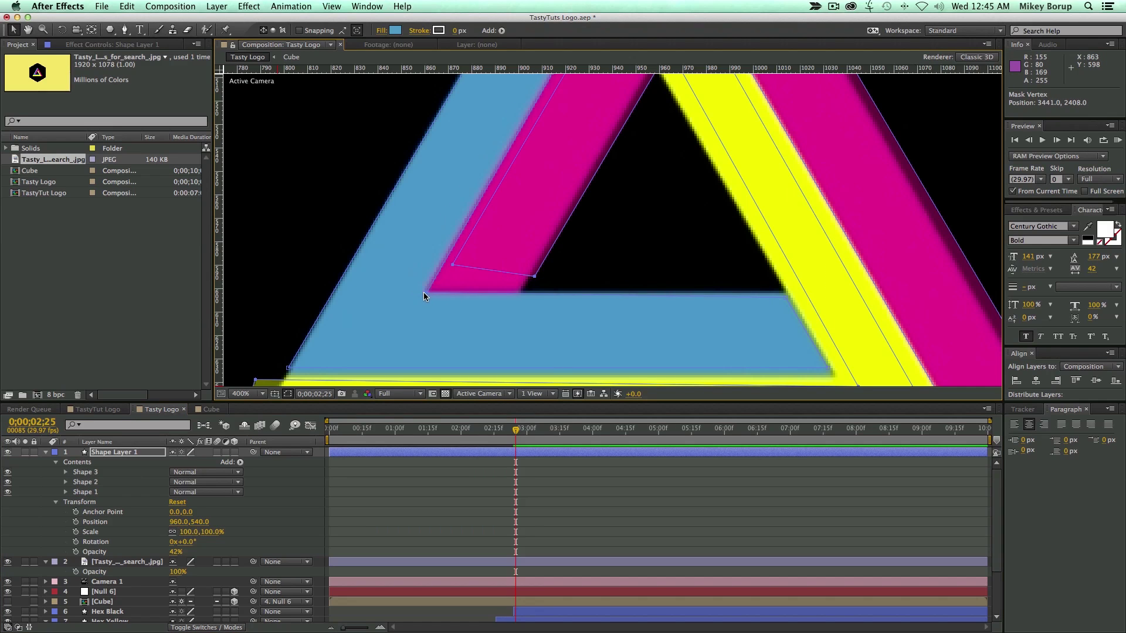
{"action": "scroll", "coordinate": [769, 295], "scroll_direction": "up", "scroll_amount": 2}
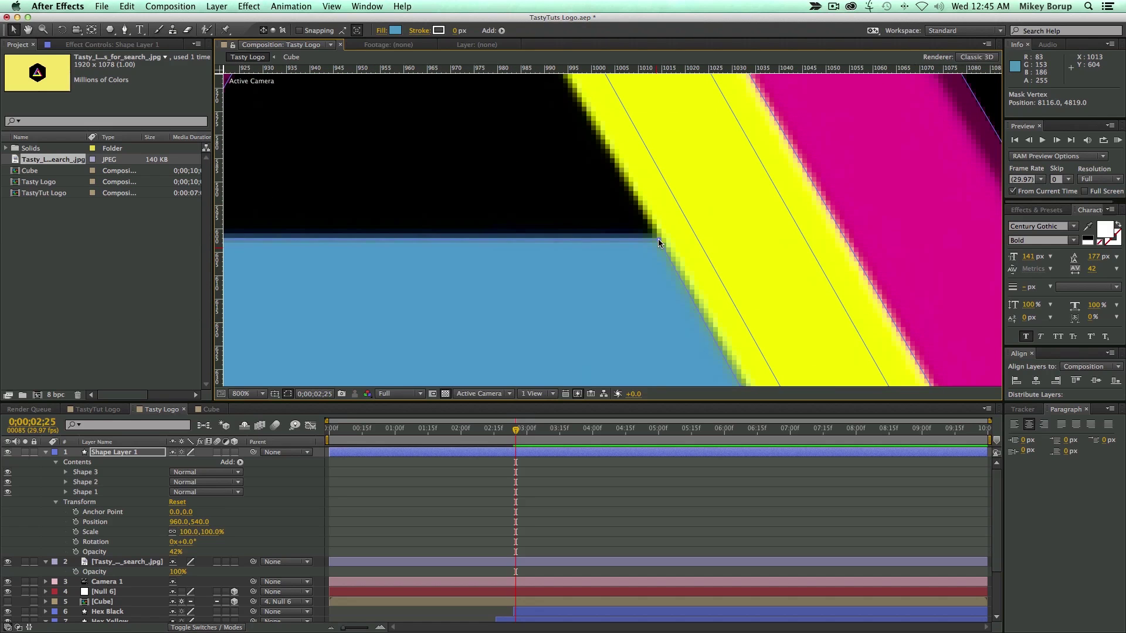
{"action": "left_click_drag", "start_coordinate": [657, 237], "coordinate": [531, 137]}
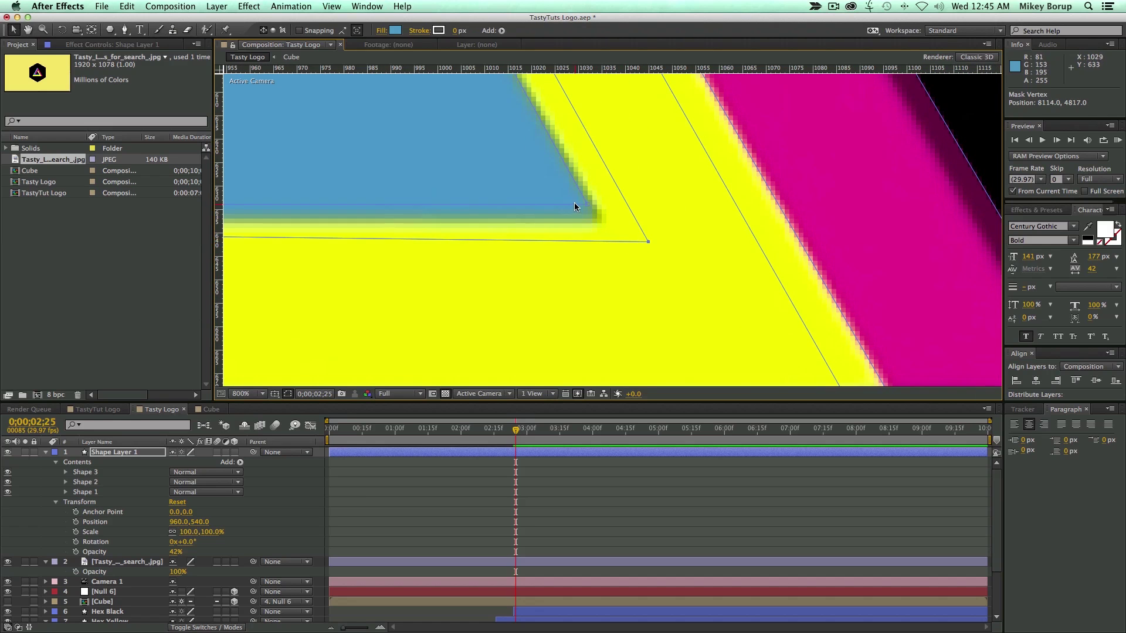
{"action": "left_click_drag", "start_coordinate": [587, 204], "coordinate": [598, 220]}
- Align the remaining corner points of the blue, magenta and yellow pieces with the reference triangle's corners
{"action": "left_click_drag", "start_coordinate": [293, 193], "coordinate": [745, 234]}
{"action": "left_click_drag", "start_coordinate": [573, 247], "coordinate": [586, 118]}
{"action": "left_click_drag", "start_coordinate": [879, 252], "coordinate": [352, 252]}
{"action": "left_click_drag", "start_coordinate": [728, 239], "coordinate": [700, 249]}
{"action": "left_click_drag", "start_coordinate": [516, 243], "coordinate": [519, 250]}
{"action": "left_click_drag", "start_coordinate": [673, 233], "coordinate": [732, 376]}
{"action": "left_click_drag", "start_coordinate": [463, 228], "coordinate": [450, 192]}
{"action": "left_click_drag", "start_coordinate": [410, 352], "coordinate": [674, 106]}
{"action": "left_click_drag", "start_coordinate": [528, 286], "coordinate": [548, 242]}
{"action": "left_click_drag", "start_coordinate": [322, 231], "coordinate": [285, 289]}
{"action": "left_click_drag", "start_coordinate": [502, 258], "coordinate": [473, 286]}
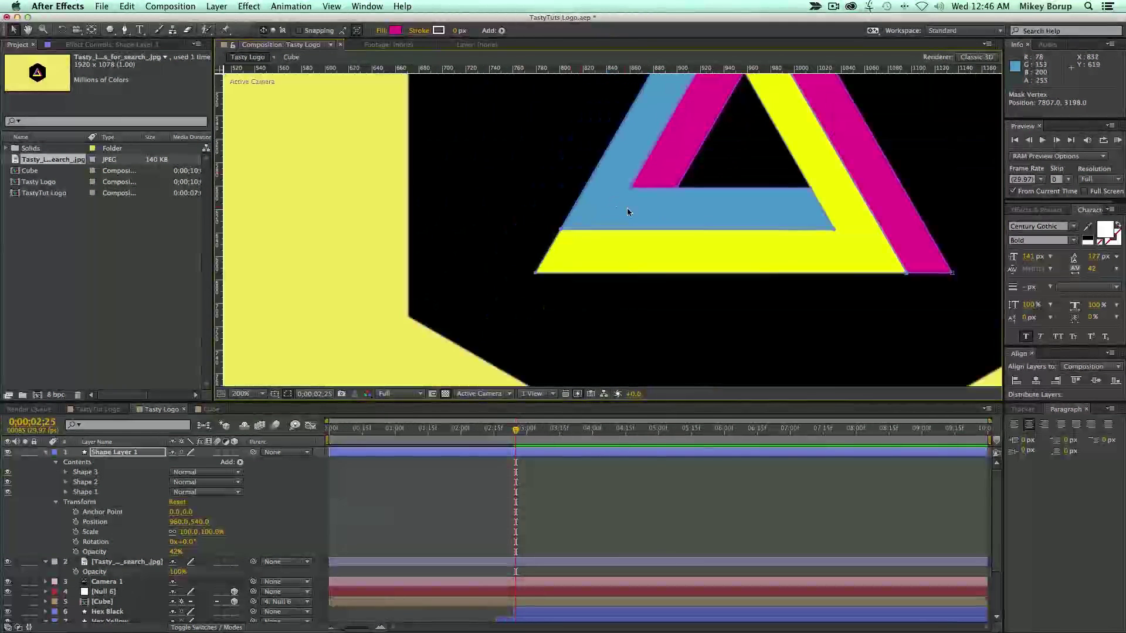
{"action": "key", "text": "h"}
{"action": "left_click_drag", "start_coordinate": [684, 203], "coordinate": [582, 255]}
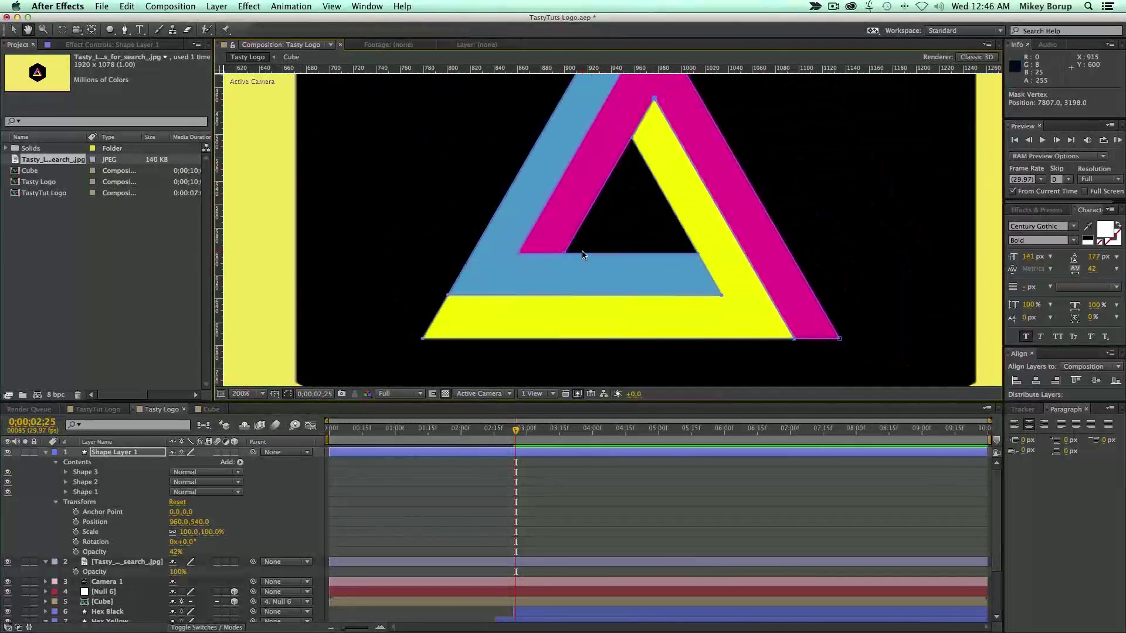
{"action": "scroll", "coordinate": [582, 255], "scroll_direction": "down", "scroll_amount": 1}
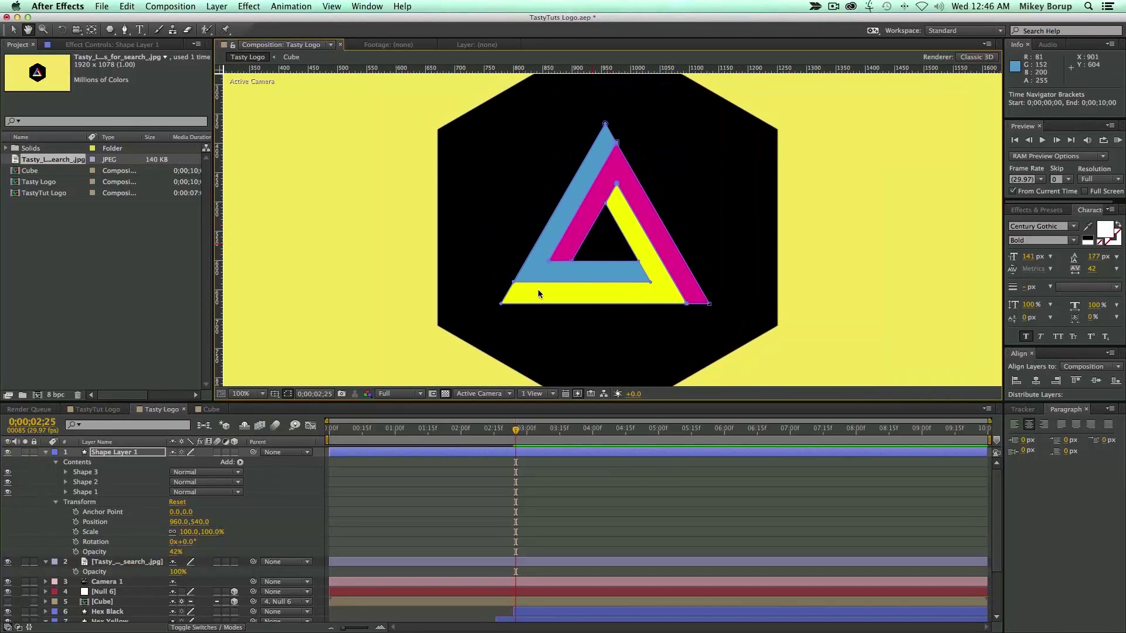
- Remove the reference JPEG layer from the composition and show only Shape Layer 1's Rotation property
{"action": "key", "text": "v"}
{"action": "left_click", "coordinate": [47, 452]}
{"action": "left_click", "coordinate": [107, 473]}
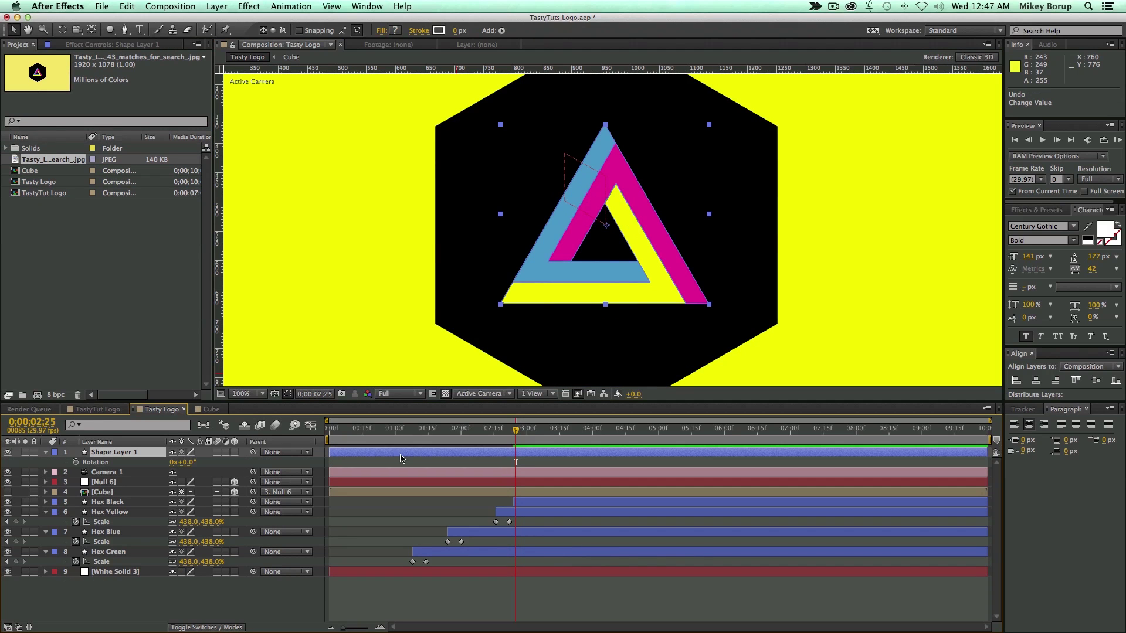
- Show the Cube layer to compare it with the triangle, and hide it again
{"action": "left_click", "coordinate": [8, 493]}
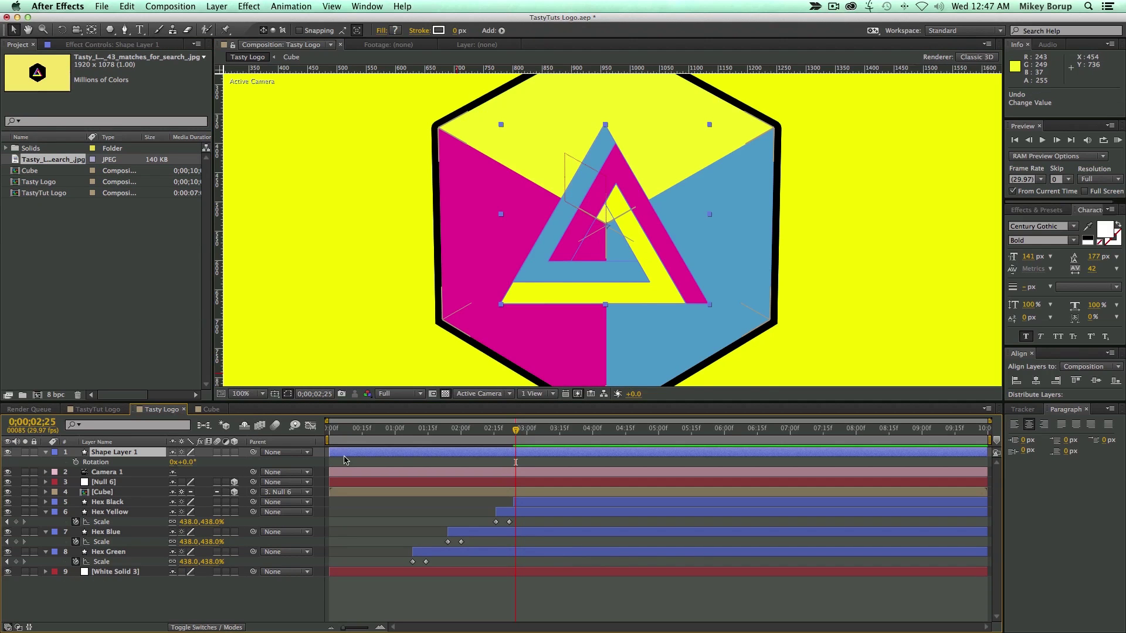
{"action": "scroll", "coordinate": [632, 262], "scroll_direction": "down", "scroll_amount": 4}
{"action": "scroll", "coordinate": [632, 262], "scroll_direction": "up", "scroll_amount": 4}
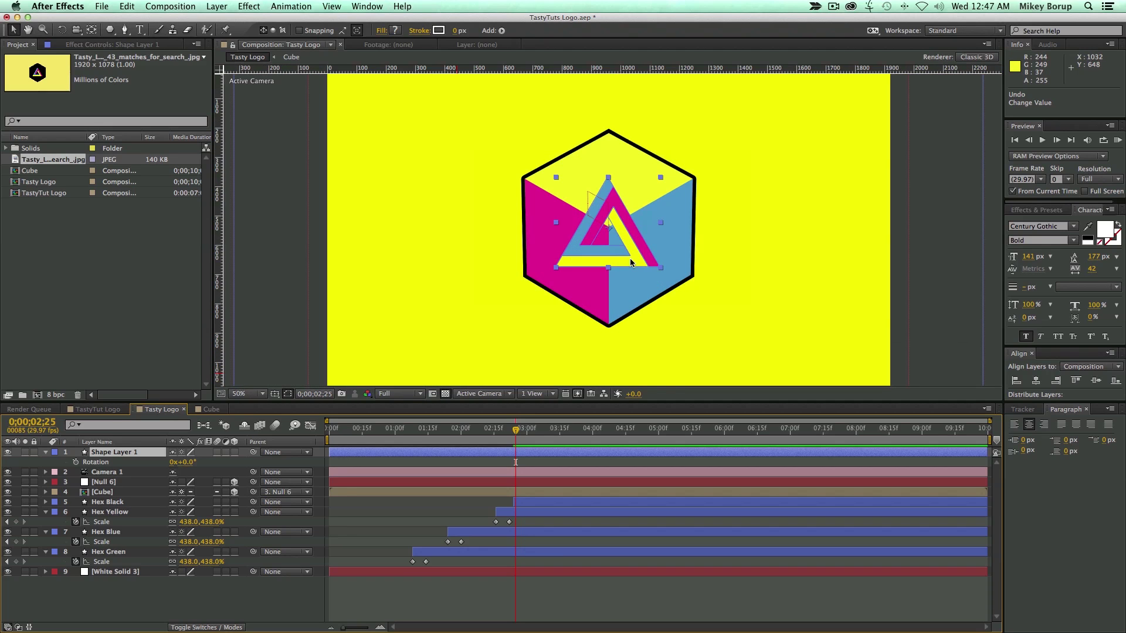
{"action": "left_click", "coordinate": [10, 483]}
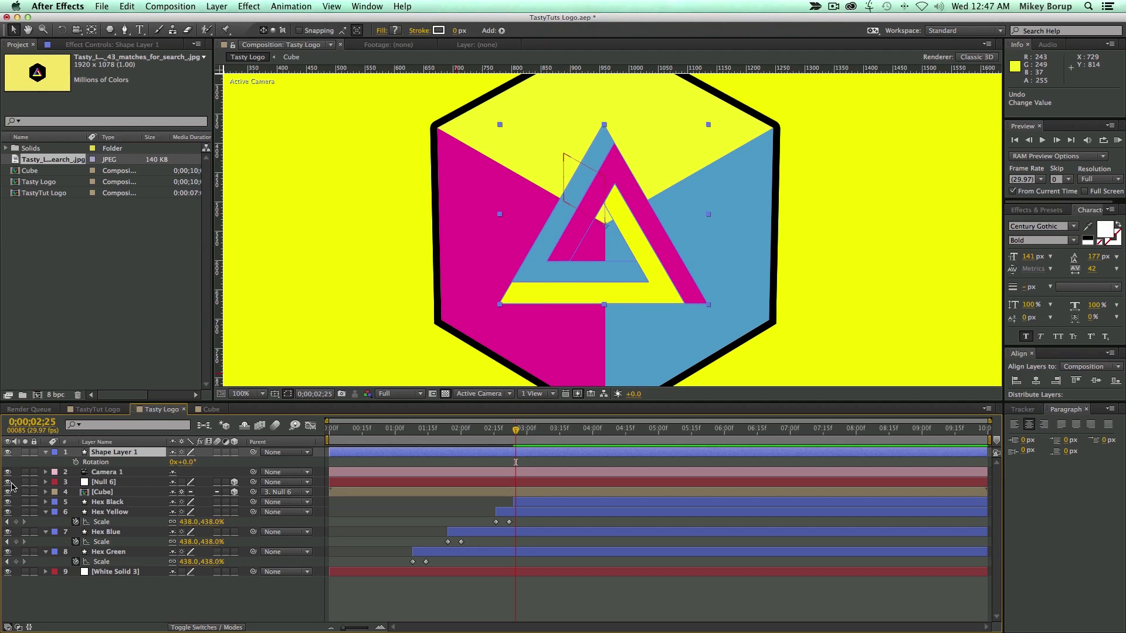
{"action": "left_click", "coordinate": [8, 482]}
{"action": "left_click", "coordinate": [7, 492]}
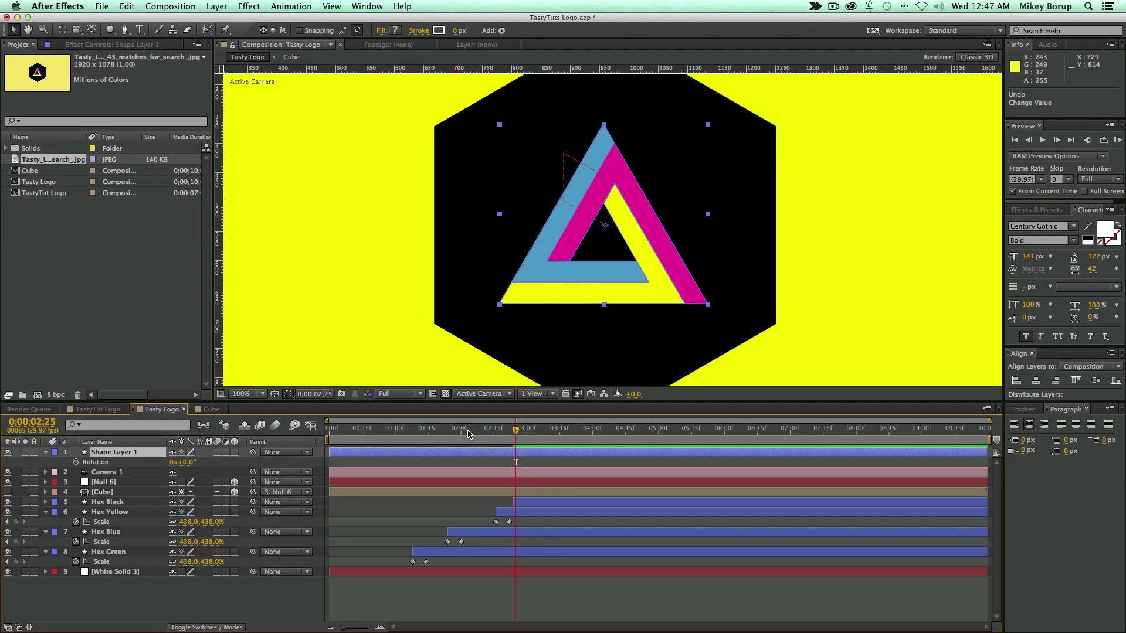
- Move the current time to 0;00;03;02 and scrub through the reference video Tasty Logo .mp4 in QuickTime Player before closing it
{"action": "left_click_drag", "start_coordinate": [579, 433], "coordinate": [531, 434]}
{"action": "left_click_drag", "start_coordinate": [2, 293], "coordinate": [633, 93]}
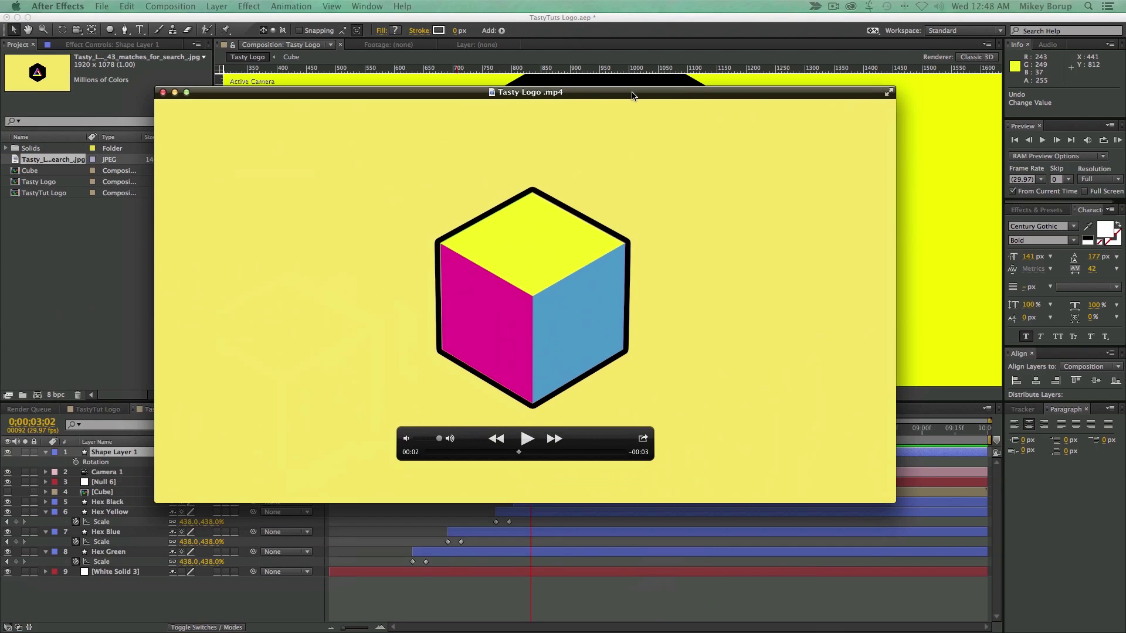
{"action": "left_click_drag", "start_coordinate": [519, 456], "coordinate": [565, 454]}
{"action": "key", "text": "super+w"}
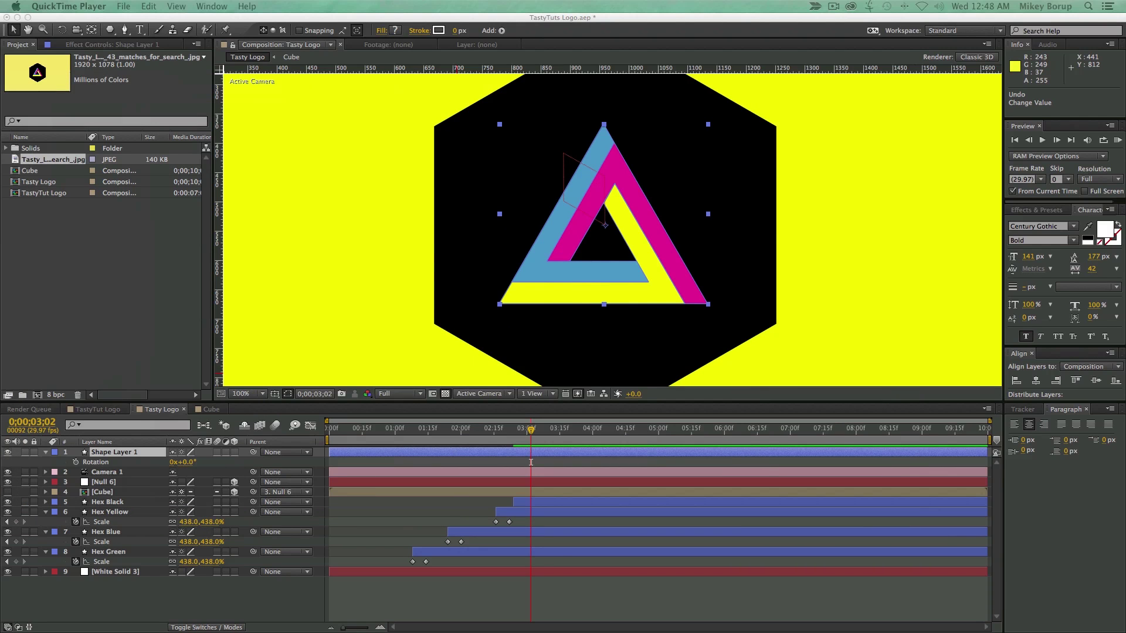
- Return to After Effects, move the current time to 0;00;03;19 and rename Shape Layer 1 as Logo Triangle
{"action": "left_click", "coordinate": [584, 435]}
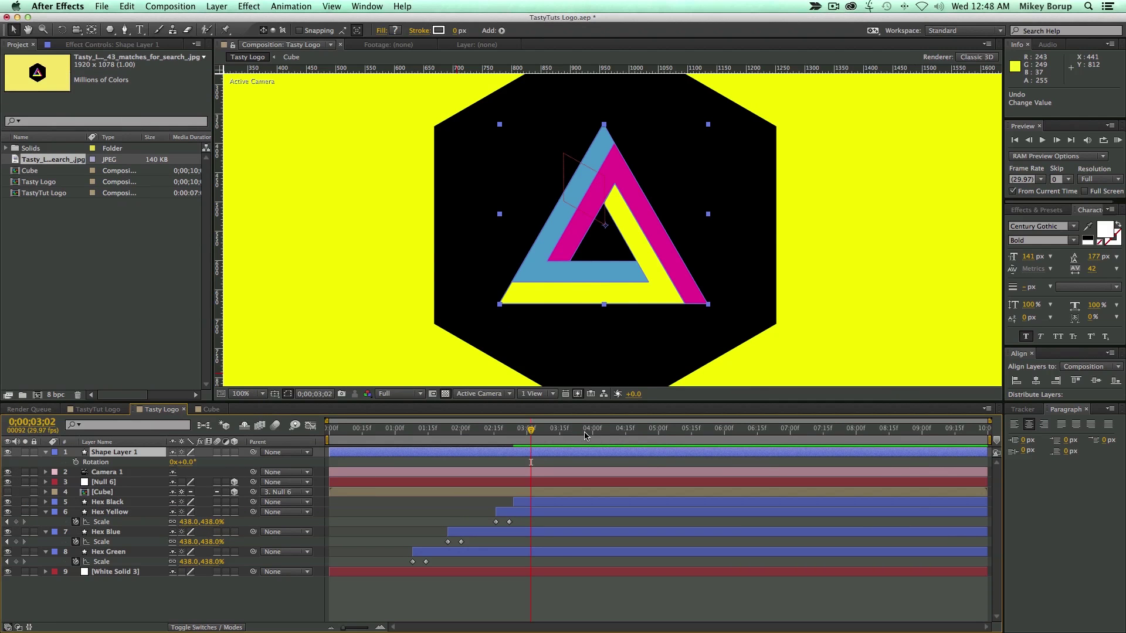
{"action": "left_click_drag", "start_coordinate": [584, 435], "coordinate": [568, 435]}
{"action": "scroll", "coordinate": [527, 307], "scroll_direction": "down", "scroll_amount": 4}
{"action": "scroll", "coordinate": [530, 312], "scroll_direction": "up", "scroll_amount": 2}
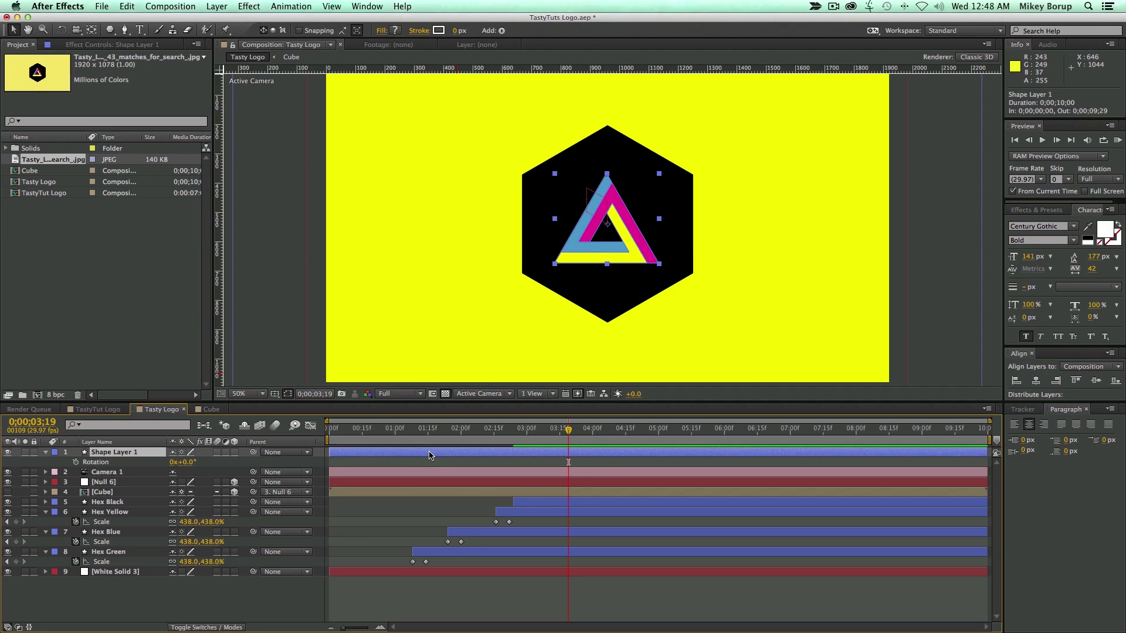
{"action": "key", "text": "Return"}
{"action": "type", "text": "Logo Triangle"}
{"action": "key", "text": "Return"}
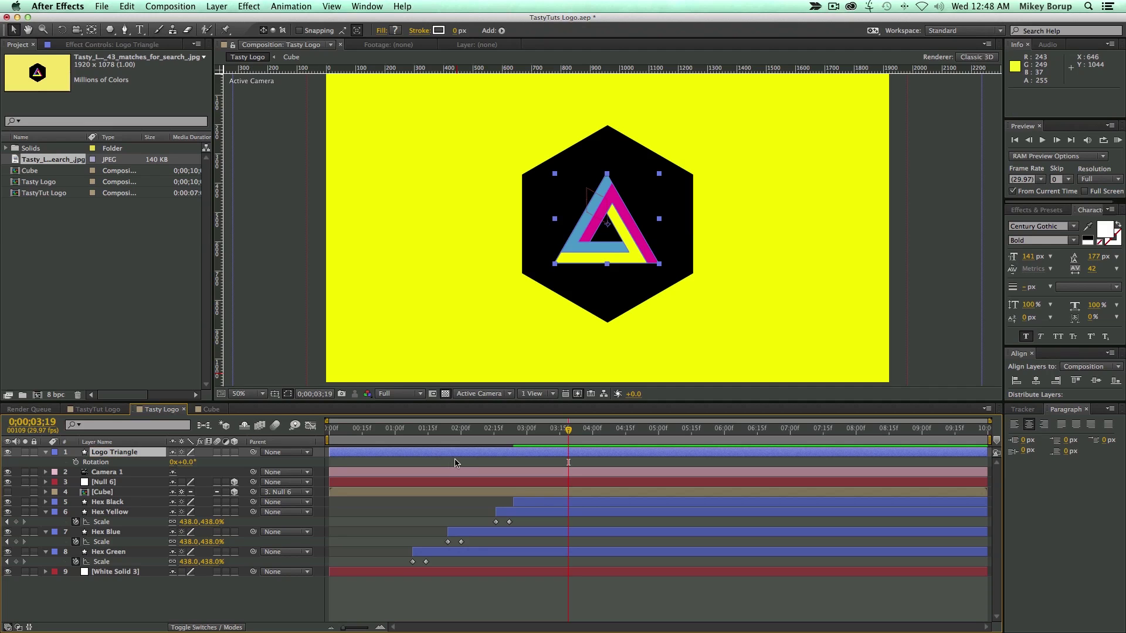
- Expand the contents of Logo Triangle and add a Path keyframe to Shape 3 at 0;00;03;19
{"action": "left_click", "coordinate": [48, 453]}
{"action": "left_click", "coordinate": [48, 452]}
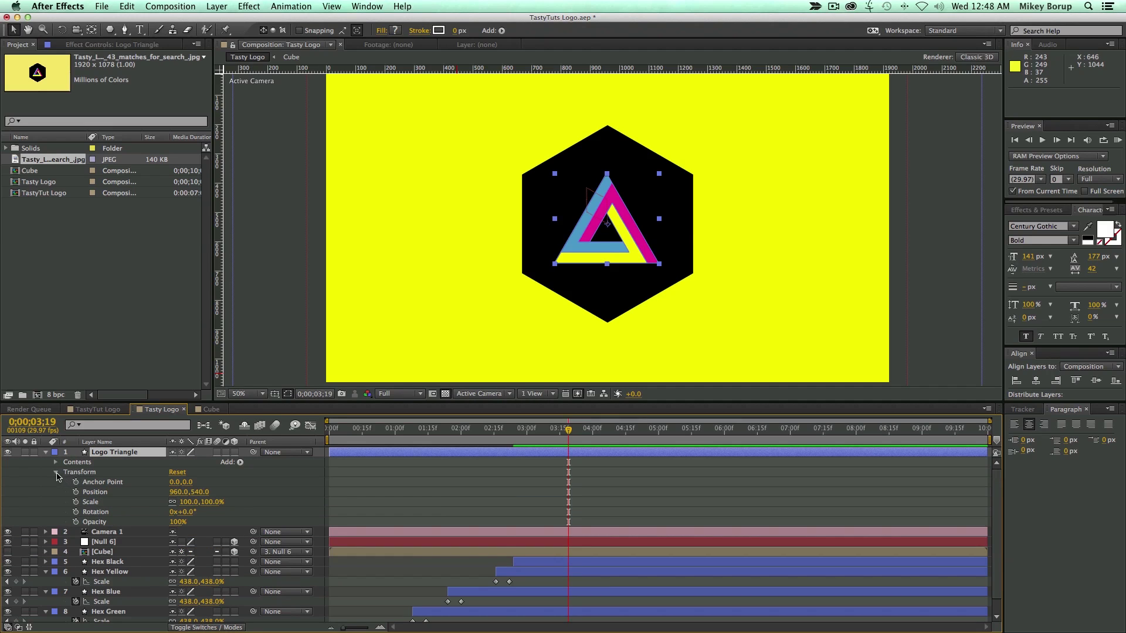
{"action": "left_click", "coordinate": [56, 472]}
{"action": "left_click", "coordinate": [56, 462]}
{"action": "left_click", "coordinate": [66, 472]}
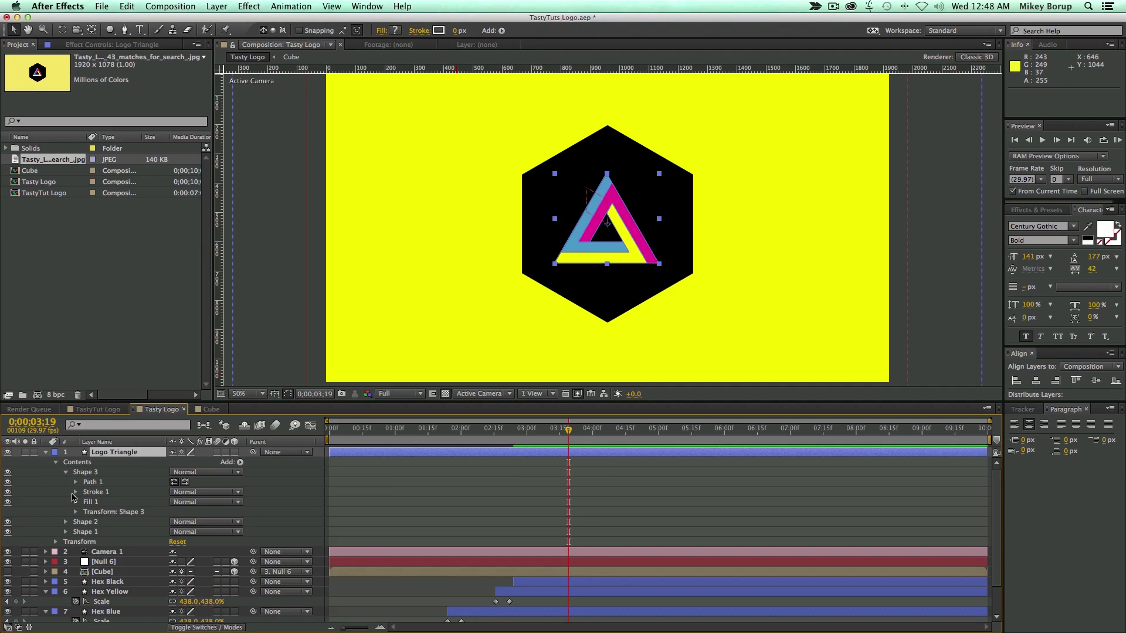
{"action": "left_click", "coordinate": [76, 481]}
{"action": "left_click", "coordinate": [96, 492]}
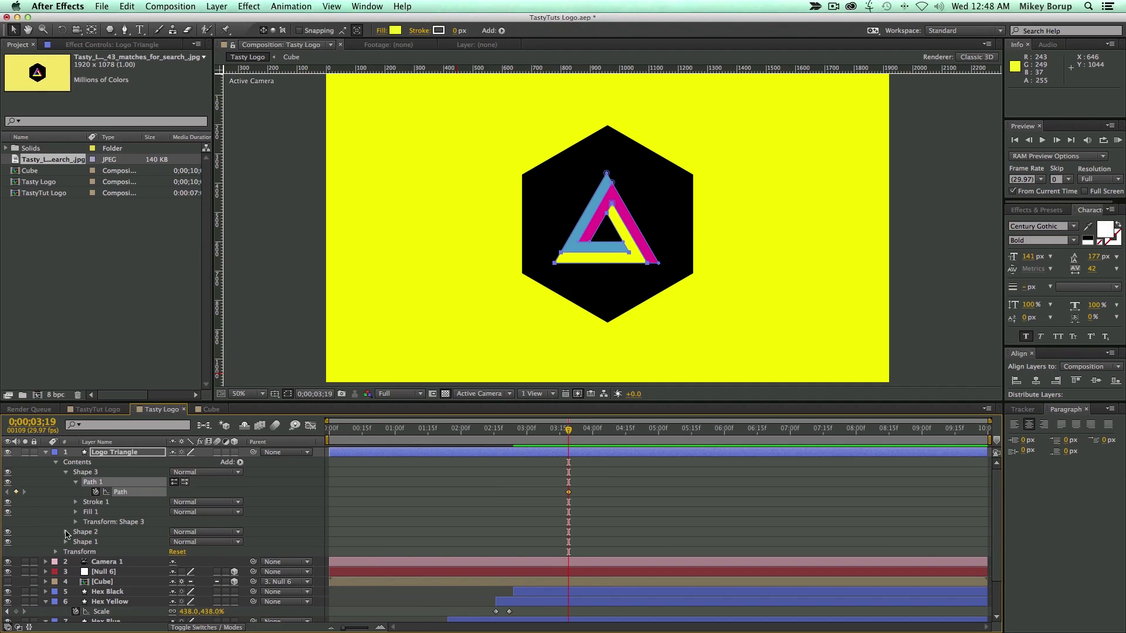
- Add Path keyframes to Shape 2 and Shape 1 at 0;00;03;19, and show only the layer's keyframed properties
{"action": "left_click", "coordinate": [66, 532]}
{"action": "left_click", "coordinate": [76, 542]}
{"action": "left_click", "coordinate": [95, 551]}
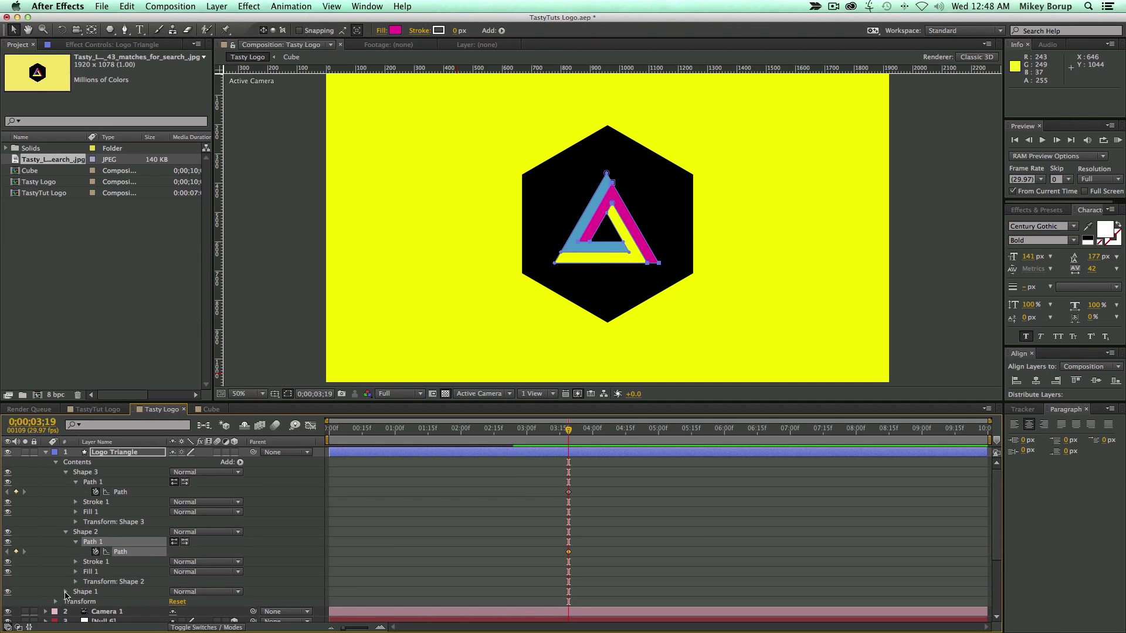
{"action": "left_click", "coordinate": [66, 591]}
{"action": "left_click", "coordinate": [76, 587]}
{"action": "left_click", "coordinate": [96, 597]}
{"action": "key", "text": "u"}
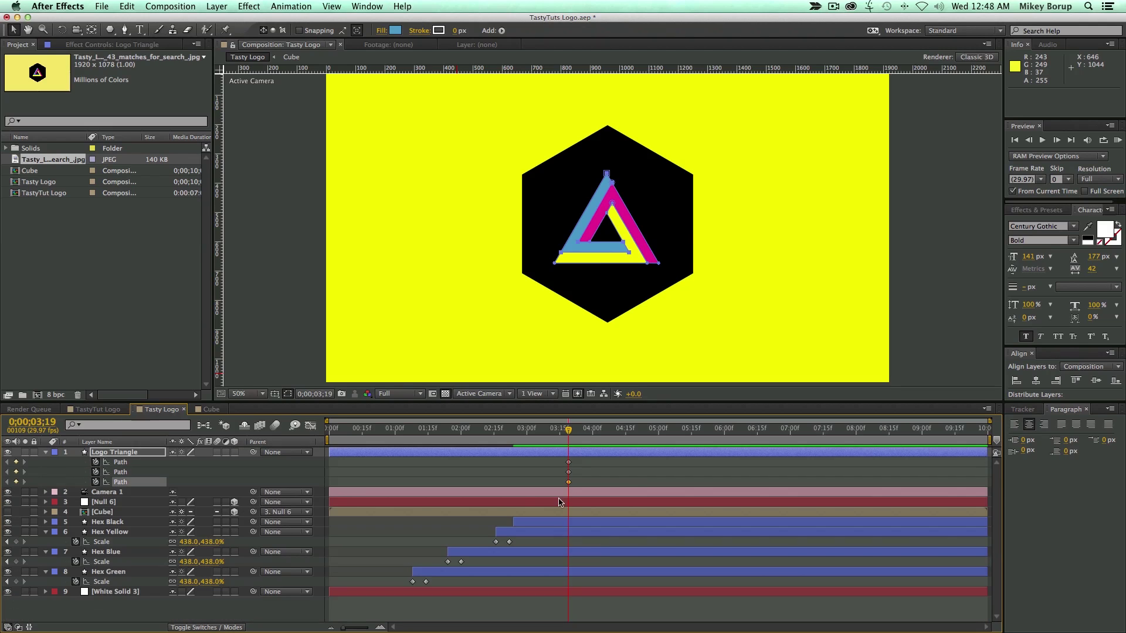
- Add a Rotation keyframe to Logo Triangle at 0;00;03;19 and display it together with the Path keyframes
{"action": "left_click", "coordinate": [619, 469]}
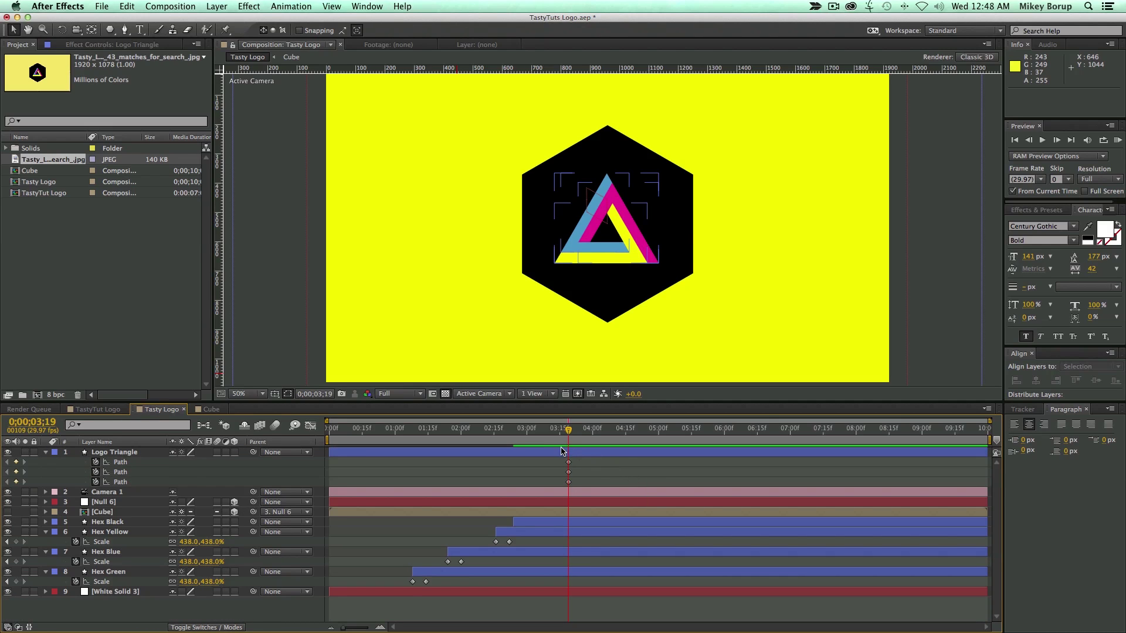
{"action": "key", "text": "r"}
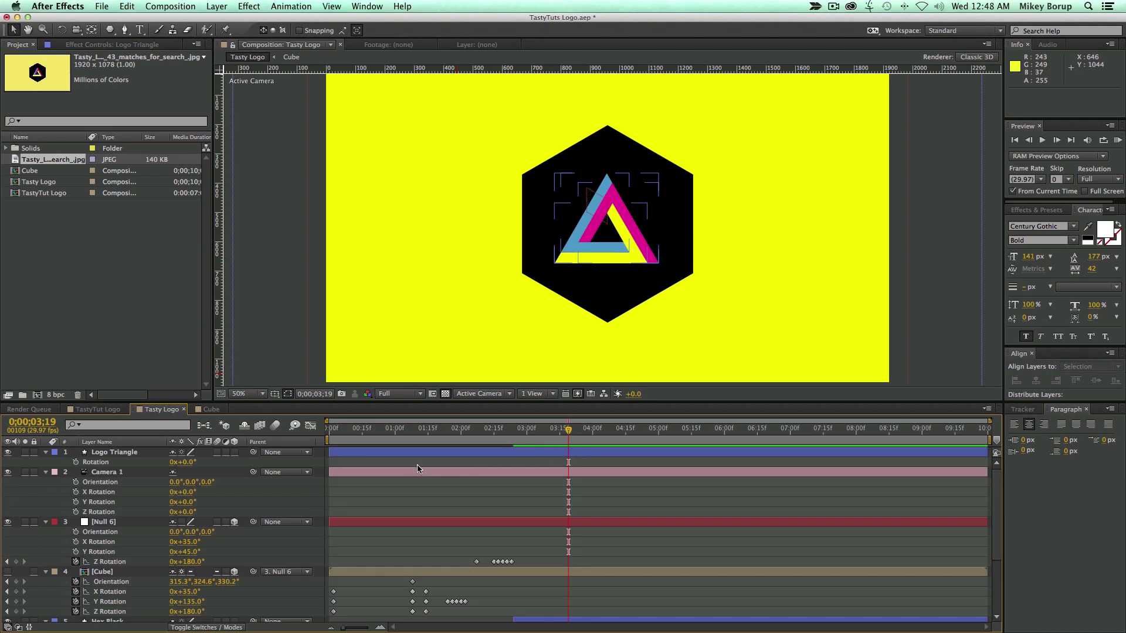
{"action": "left_click", "coordinate": [76, 463]}
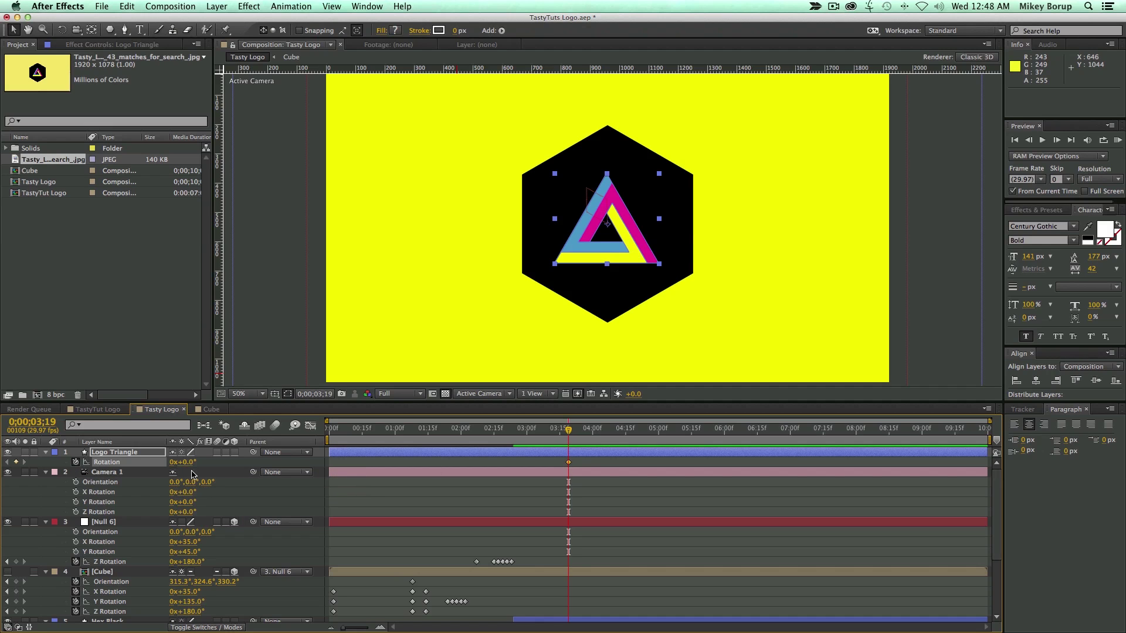
{"action": "key", "text": "shift+u"}
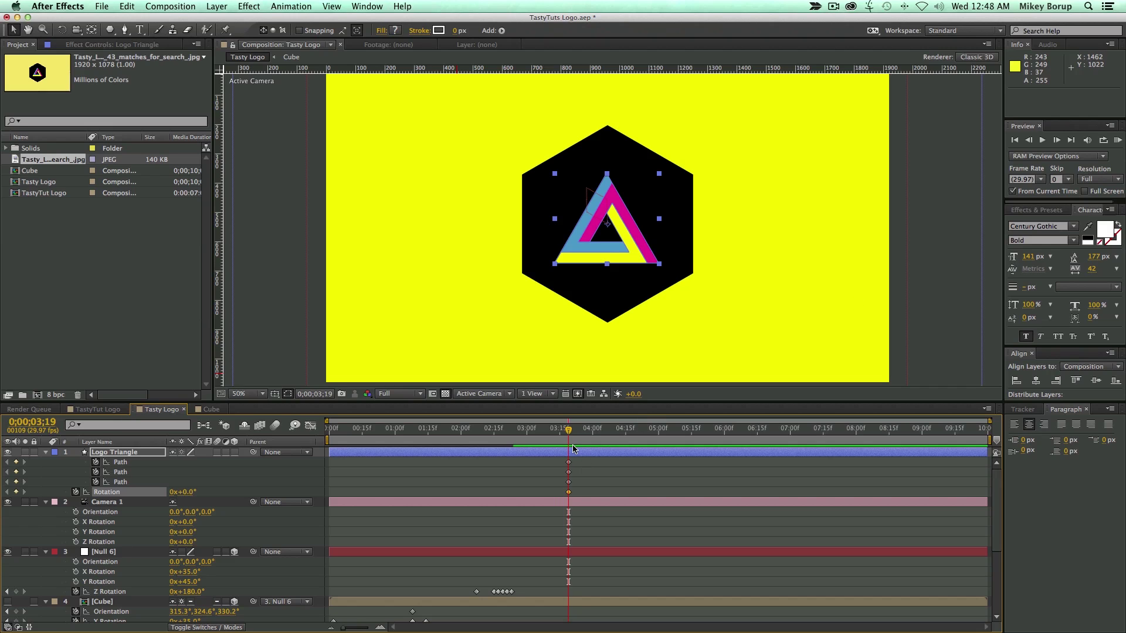
- Make the Cube layer visible and move the current time to 0;00;03;23
{"action": "mouse_move", "coordinate": [568, 430]}
{"action": "left_mouse_down"}
{"action": "mouse_move", "coordinate": [466, 431]}
{"action": "mouse_move", "coordinate": [561, 441]}
{"action": "left_mouse_up"}
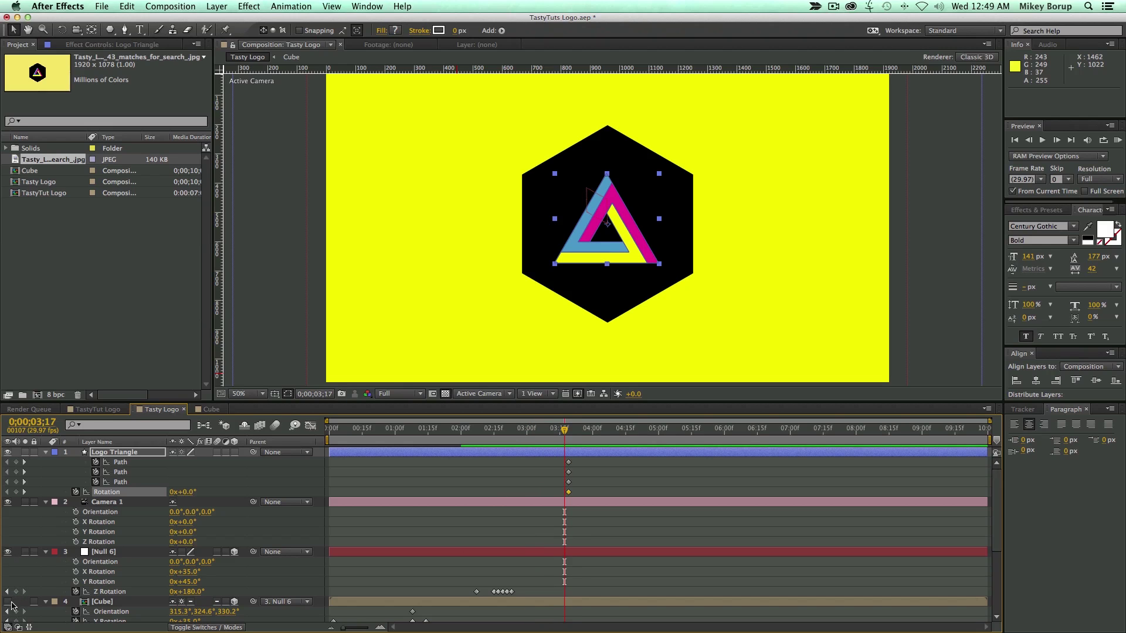
{"action": "left_click", "coordinate": [8, 601]}
{"action": "mouse_move", "coordinate": [567, 432]}
{"action": "left_mouse_down"}
{"action": "mouse_move", "coordinate": [505, 432]}
{"action": "mouse_move", "coordinate": [577, 430]}
{"action": "left_mouse_up"}
- Switch to QuickTime Player, scrub Tasty Logo .mp4 to the outlined cube at about two seconds, and return to After Effects
{"action": "key", "text": "super+Tab"}
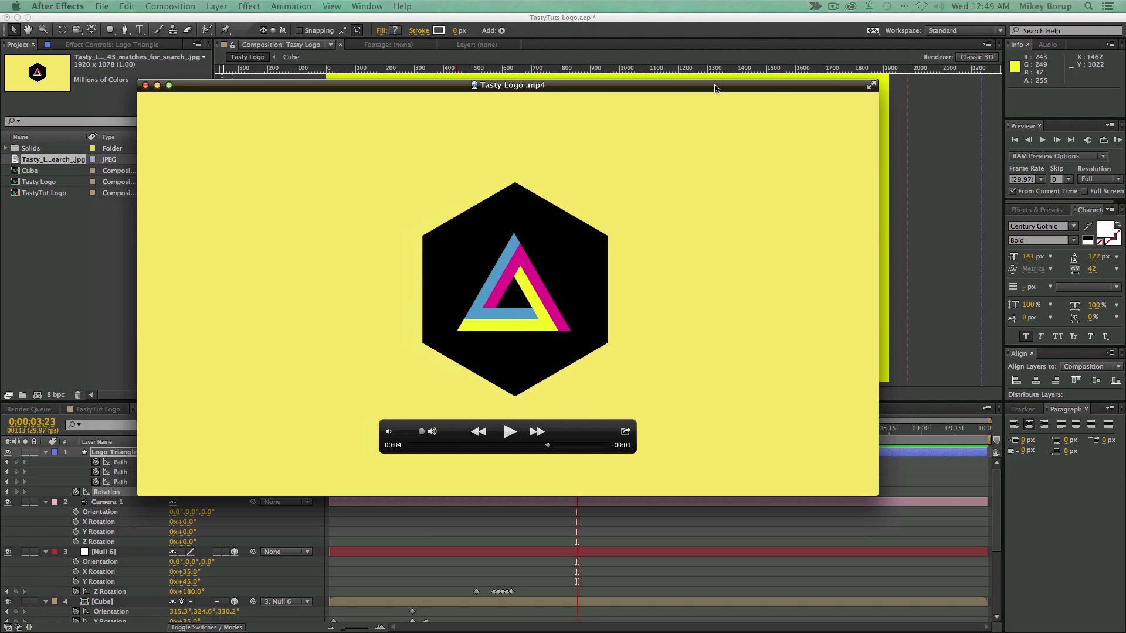
{"action": "left_click", "coordinate": [494, 445]}
{"action": "mouse_move", "coordinate": [495, 445]}
{"action": "left_mouse_down"}
{"action": "mouse_move", "coordinate": [544, 449]}
{"action": "mouse_move", "coordinate": [505, 450]}
{"action": "left_mouse_up"}
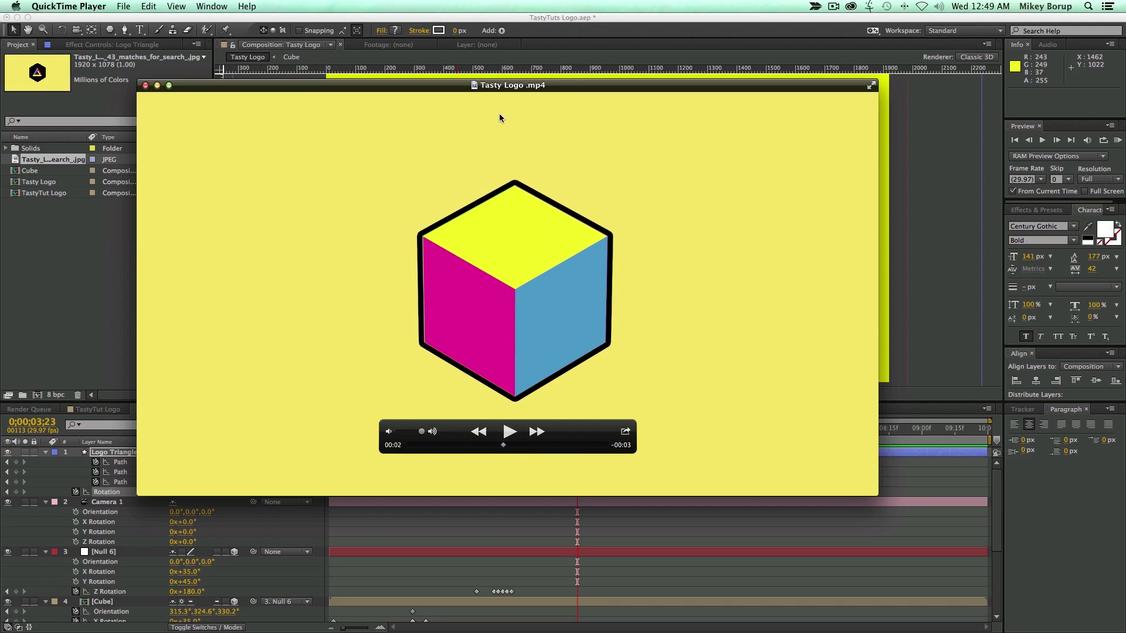
{"action": "double_click", "coordinate": [497, 89]}
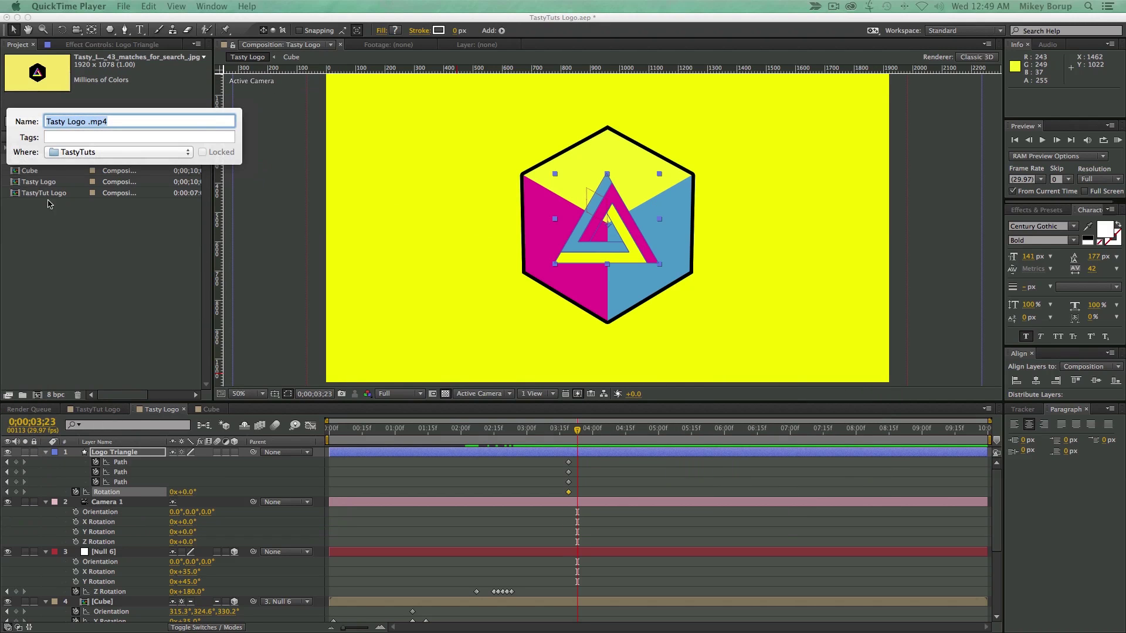
{"action": "left_click", "coordinate": [657, 509]}
- Add a Scale keyframe to the Cube layer at 0;00;02;29
{"action": "left_click_drag", "start_coordinate": [577, 429], "coordinate": [525, 439]}
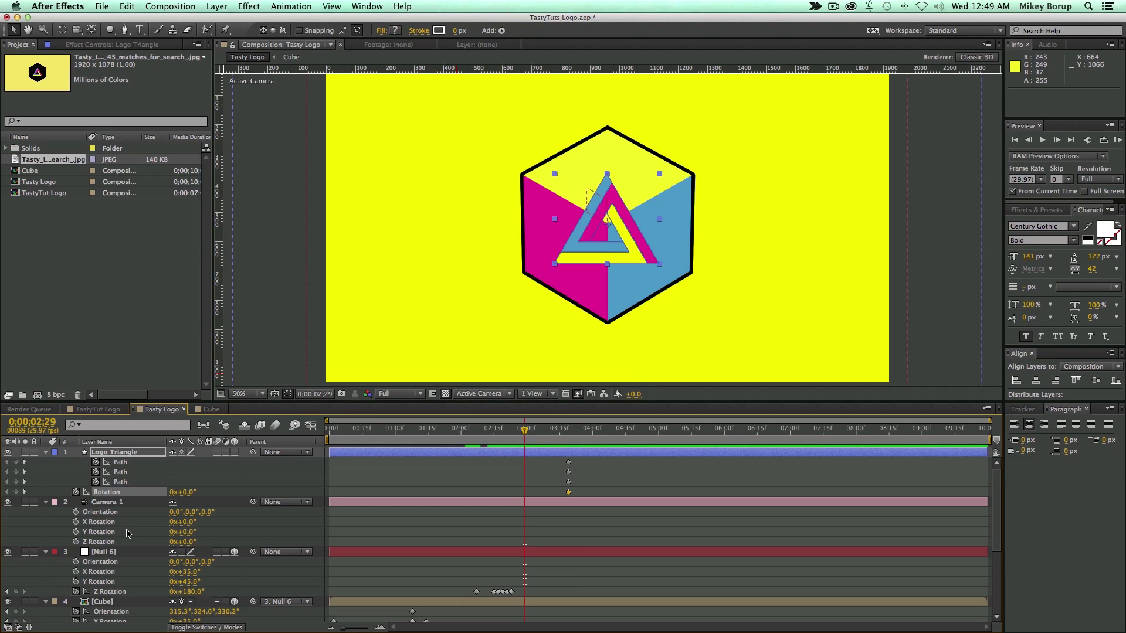
{"action": "scroll", "coordinate": [132, 533], "scroll_direction": "down", "scroll_amount": 2}
{"action": "left_click", "coordinate": [130, 563]}
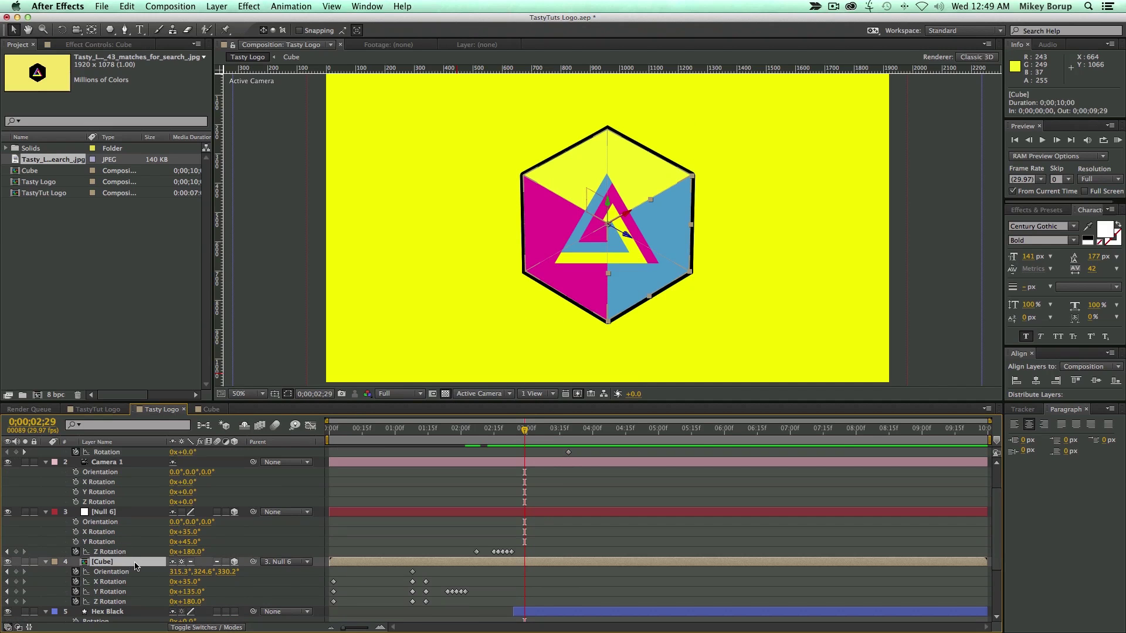
{"action": "key", "text": "s"}
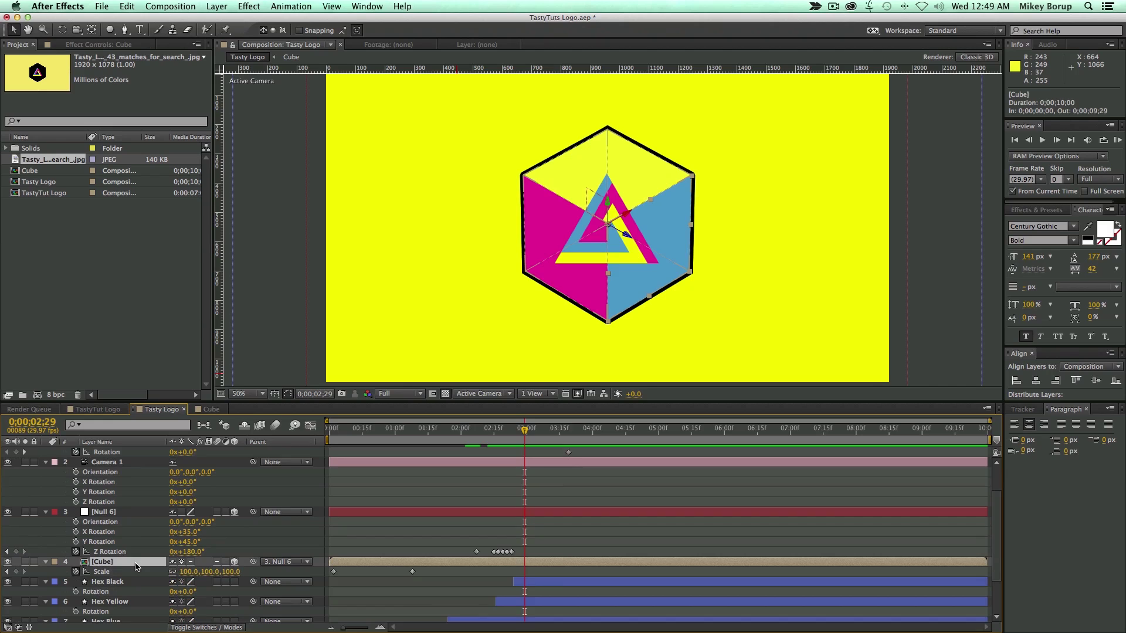
{"action": "left_click", "coordinate": [16, 571]}
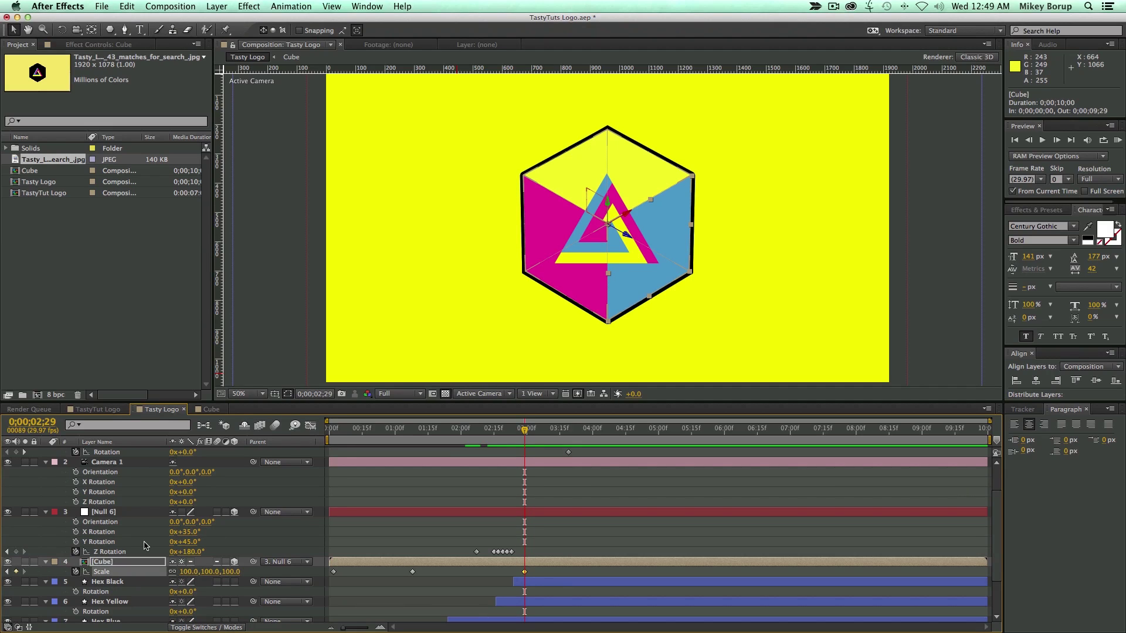
- Move forward six frames to 0;00;03;05 and scale the Cube layer down to 61%
{"action": "key", "text": "Page_Down"}
{"action": "key", "text": "Page_Down"}
{"action": "key", "text": "Page_Down"}
{"action": "key", "text": "Page_Down"}
{"action": "key", "text": "Page_Down"}
{"action": "key", "text": "Page_Down"}
{"action": "left_click_drag", "start_coordinate": [187, 573], "coordinate": [167, 572]}
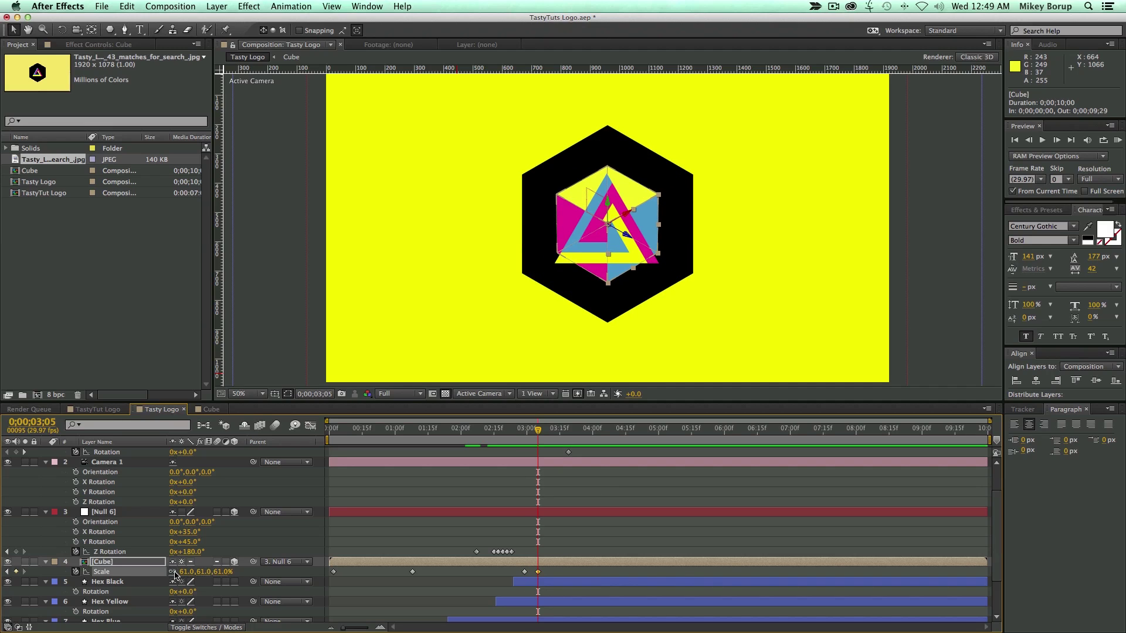
- Set Logo Triangle's Rotation to 180° at 0;00;03;05
{"action": "scroll", "coordinate": [212, 469], "scroll_direction": "up", "scroll_amount": 3}
{"action": "left_click", "coordinate": [152, 454]}
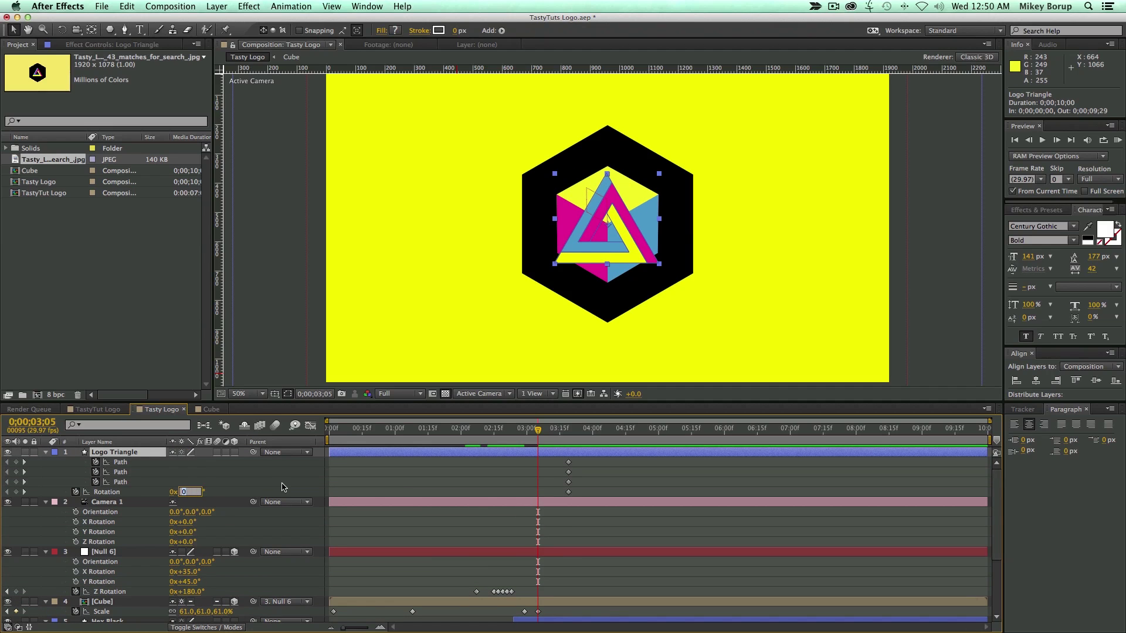
{"action": "type", "text": "80"}
{"action": "key", "text": "Return"}
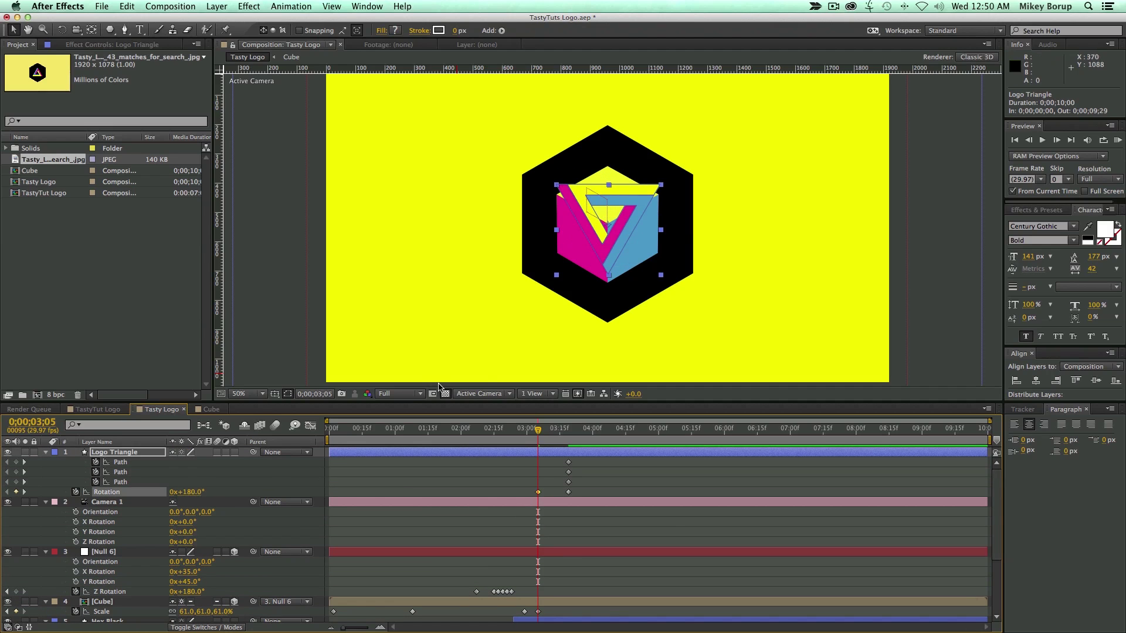
- Show Logo Triangle's Anchor Point and set it to 0, 28, and set the Cube's Scale to 63%
{"action": "key", "text": "."}
{"action": "key", "text": "a"}
{"action": "left_click_drag", "start_coordinate": [197, 463], "coordinate": [204, 463]}
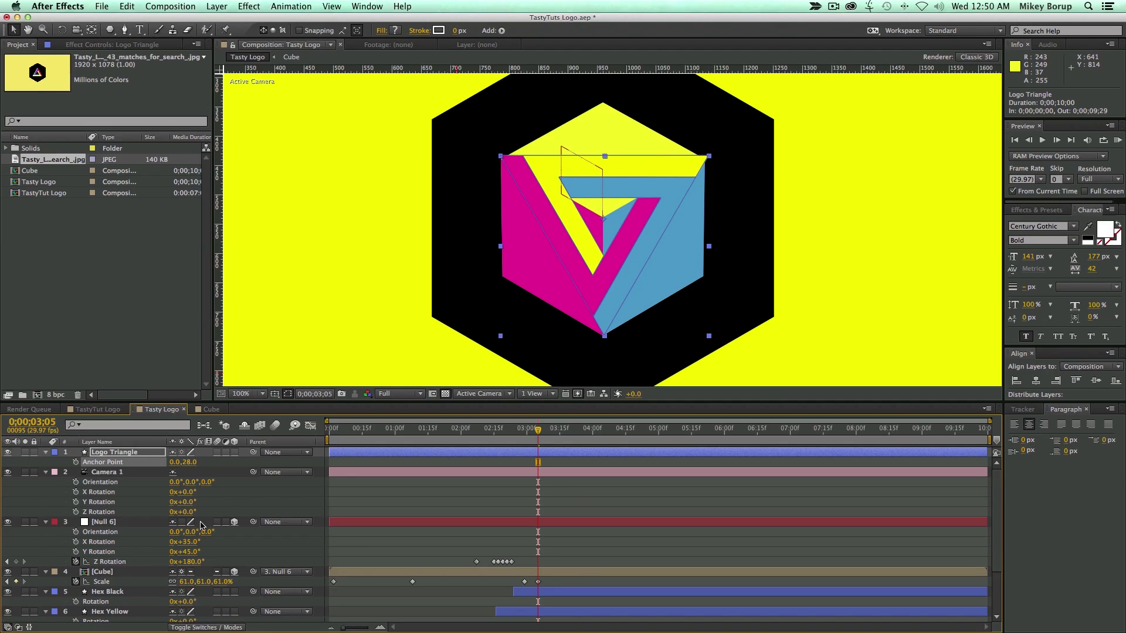
{"action": "left_click", "coordinate": [411, 573]}
{"action": "left_click_drag", "start_coordinate": [183, 582], "coordinate": [186, 582]}
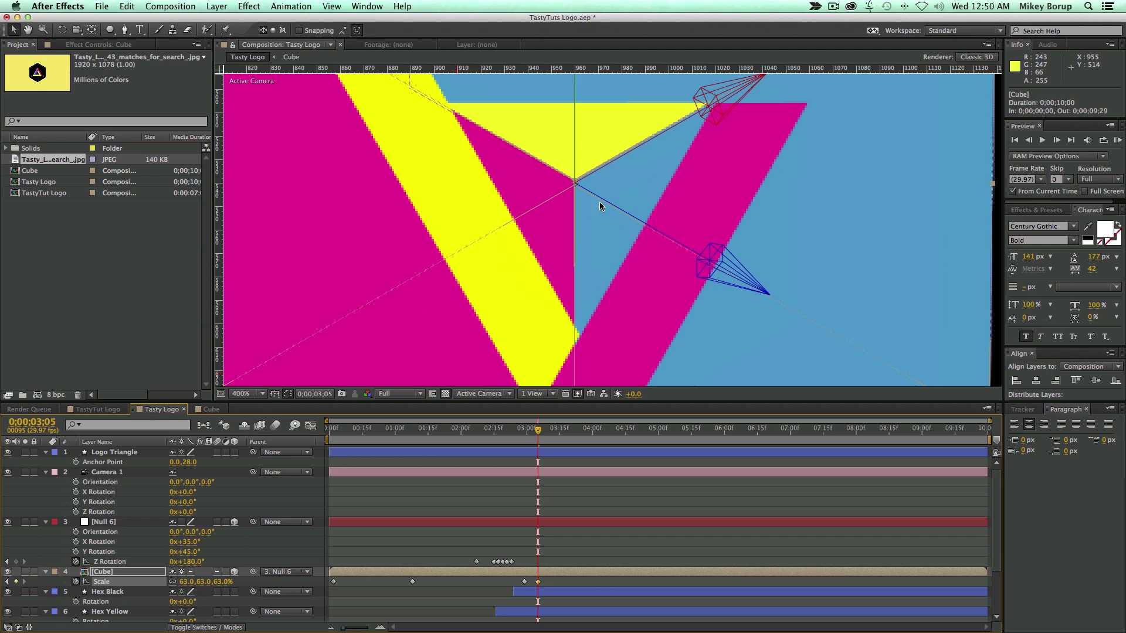
- Set Logo Triangle's Anchor Point to 0, 31 and the Cube's Scale to 62% to align their upper corners
{"action": "scroll", "coordinate": [604, 222], "scroll_direction": "up", "scroll_amount": 4}
{"action": "left_click_drag", "start_coordinate": [607, 272], "coordinate": [865, 272]}
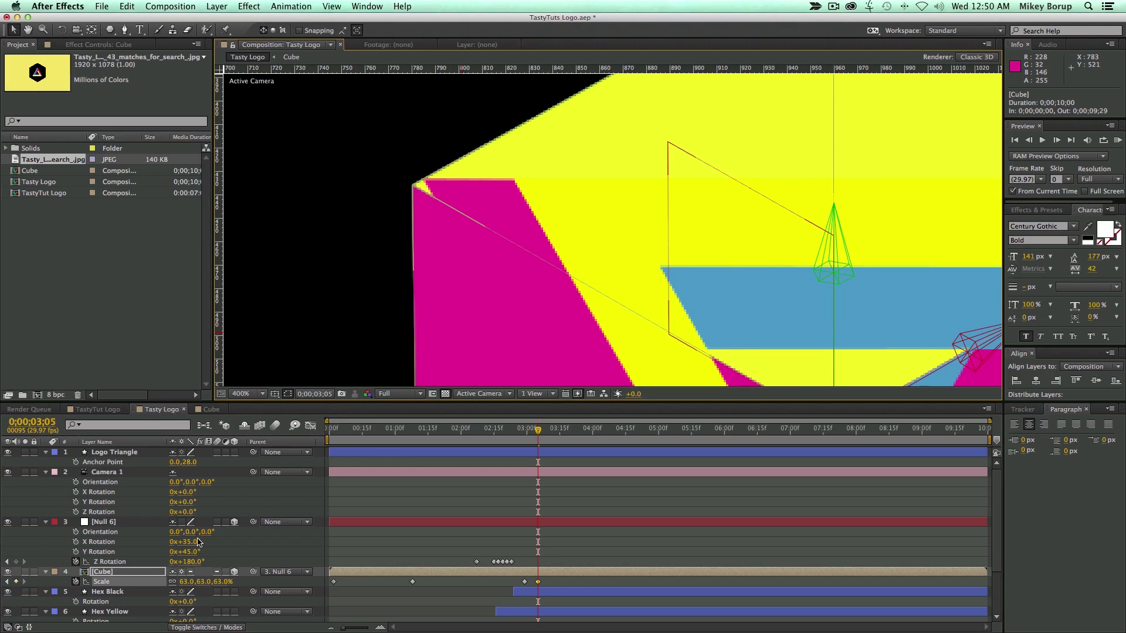
{"action": "left_click_drag", "start_coordinate": [185, 461], "coordinate": [191, 464]}
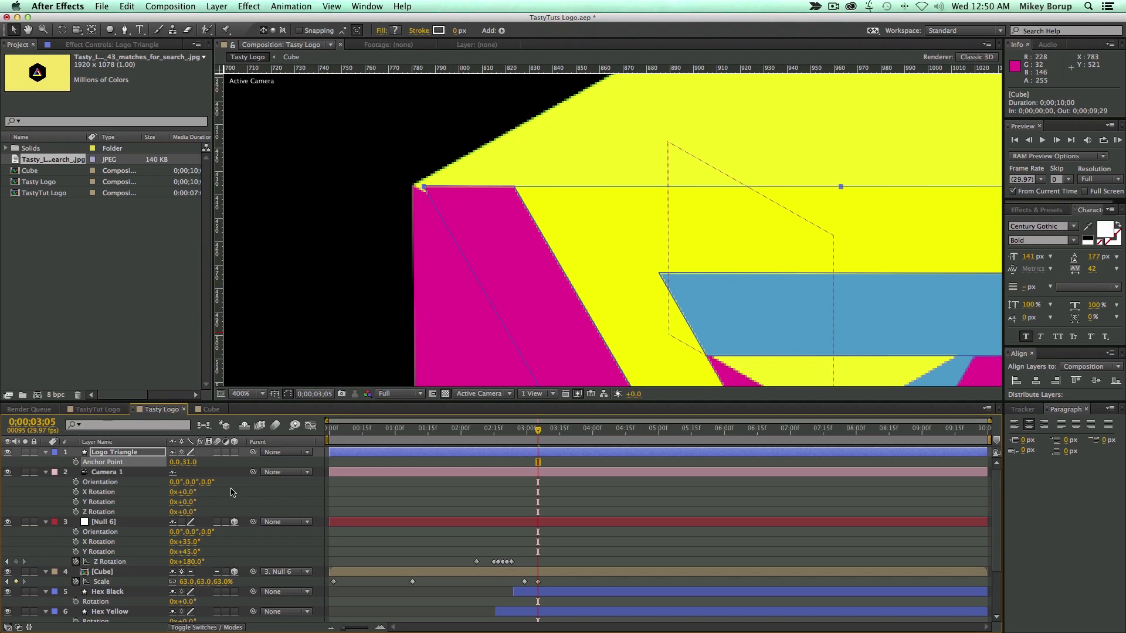
{"action": "left_click_drag", "start_coordinate": [197, 582], "coordinate": [188, 582]}
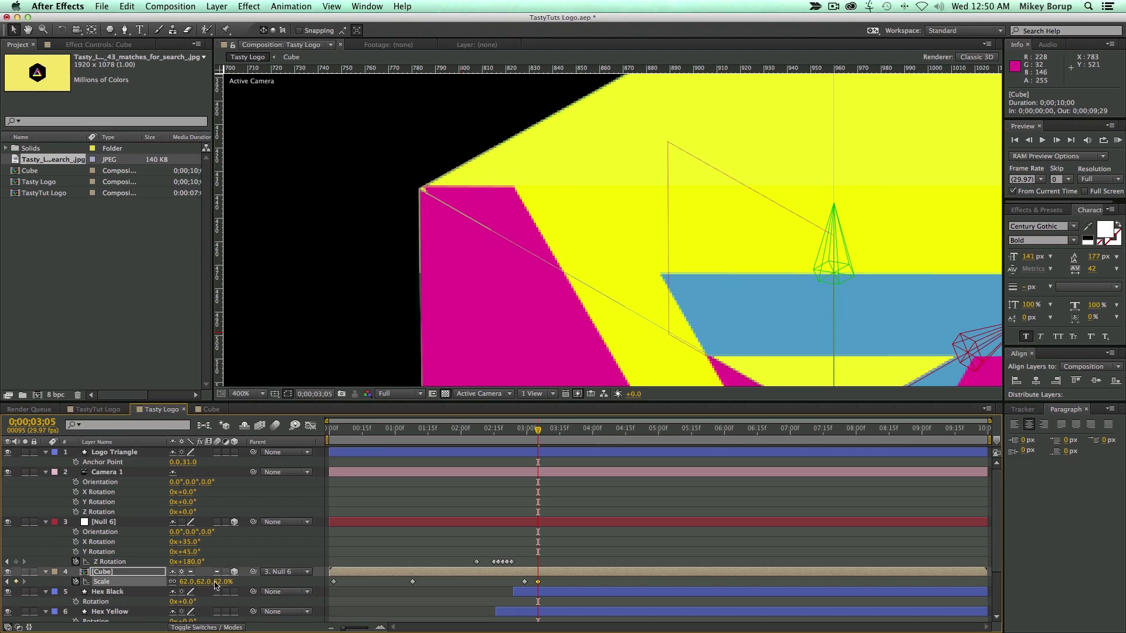
- Set the Cube's Scale to 61.5% and Logo Triangle's Anchor Point to 0, 33
{"action": "left_click", "coordinate": [187, 581]}
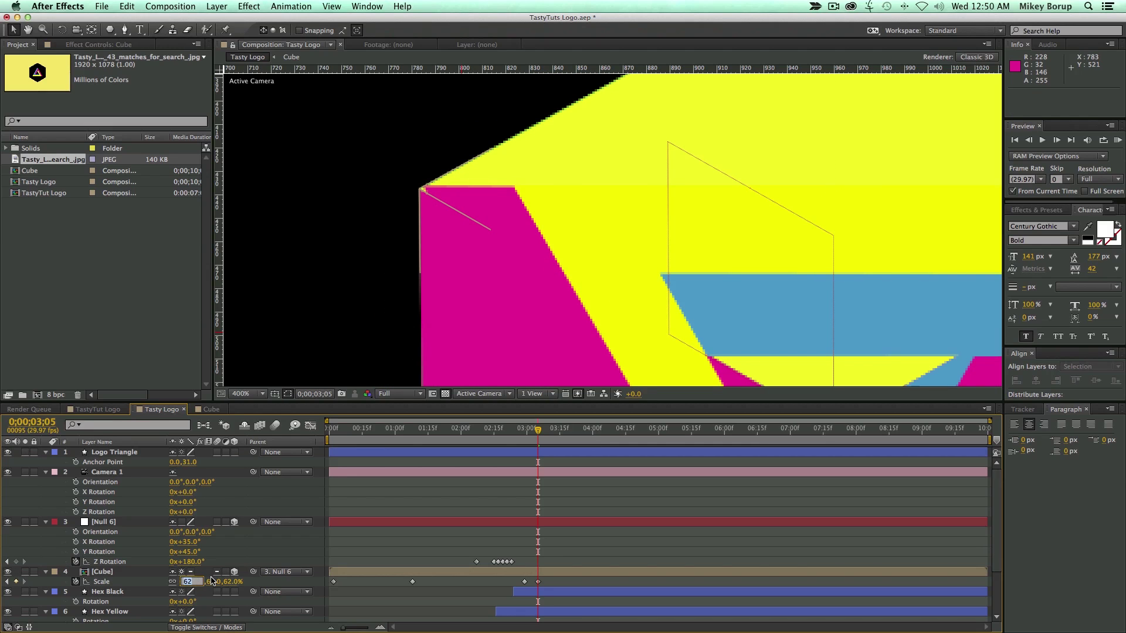
{"action": "type", "text": "61.5"}
{"action": "key", "text": "Return"}
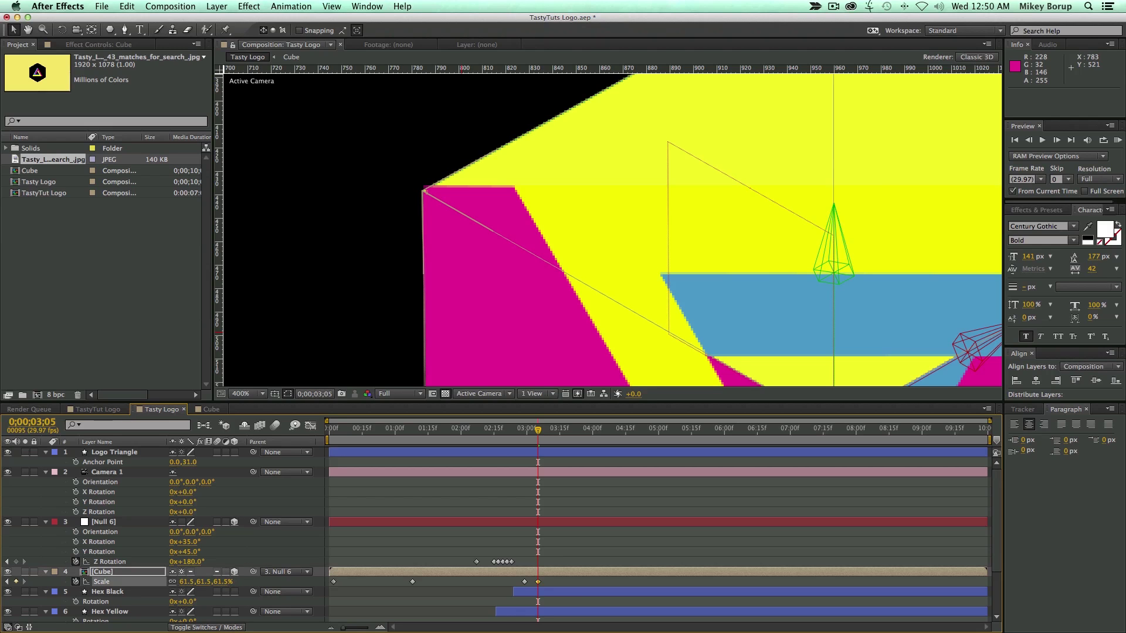
{"action": "left_click", "coordinate": [102, 462]}
{"action": "left_click_drag", "start_coordinate": [190, 462], "coordinate": [194, 462]}
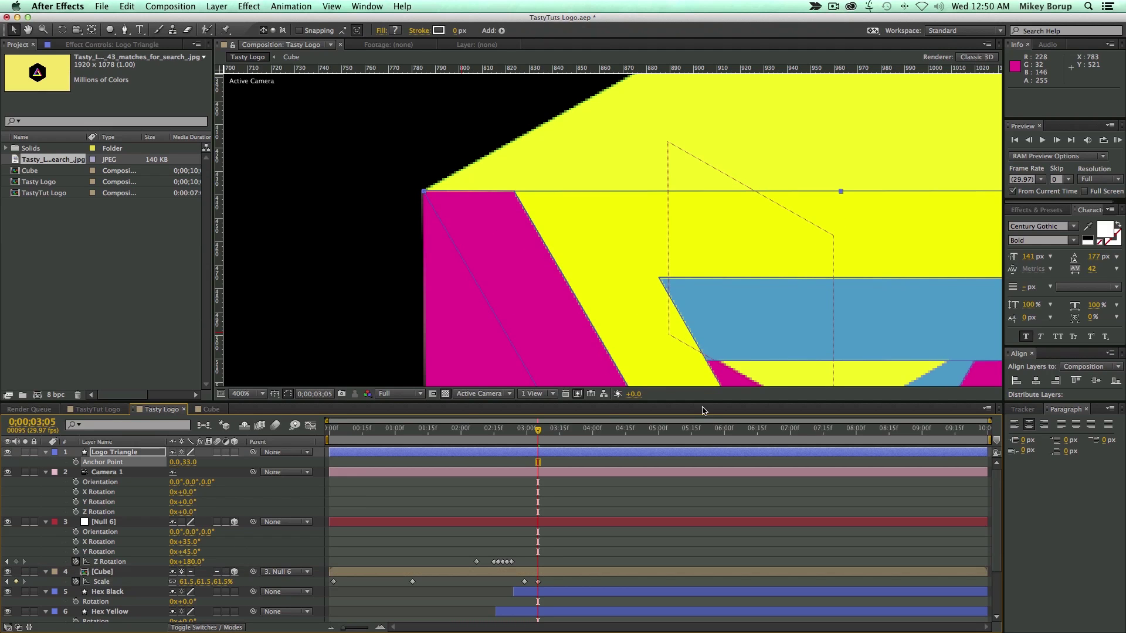
- Set Logo Triangle's horizontal Anchor Point to -2 and the Cube's Scale to 62%
{"action": "scroll", "coordinate": [814, 291], "scroll_direction": "down", "scroll_amount": 2}
{"action": "left_click_drag", "start_coordinate": [177, 462], "coordinate": [175, 462]}
{"action": "left_click", "coordinate": [222, 581]}
{"action": "type", "text": "62"}
{"action": "key", "text": "Return"}
- Check the triangle's fit over the whole cube and hide the Logo Triangle layer
{"action": "scroll", "coordinate": [674, 249], "scroll_direction": "down", "scroll_amount": 3}
{"action": "scroll", "coordinate": [674, 251], "scroll_direction": "up", "scroll_amount": 2}
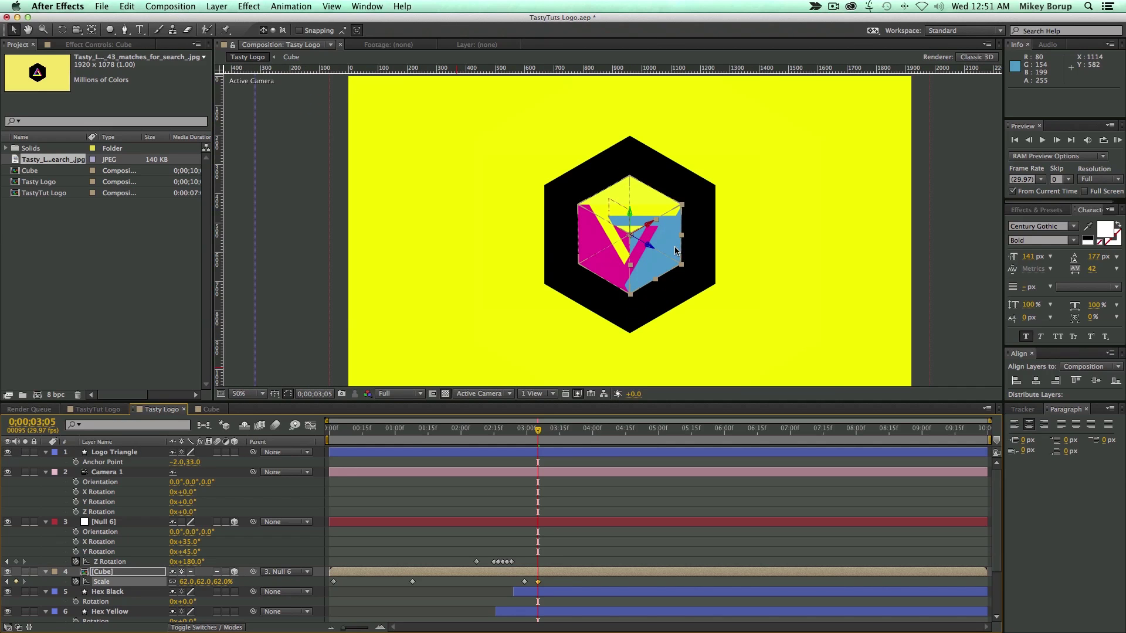
{"action": "key", "text": "period"}
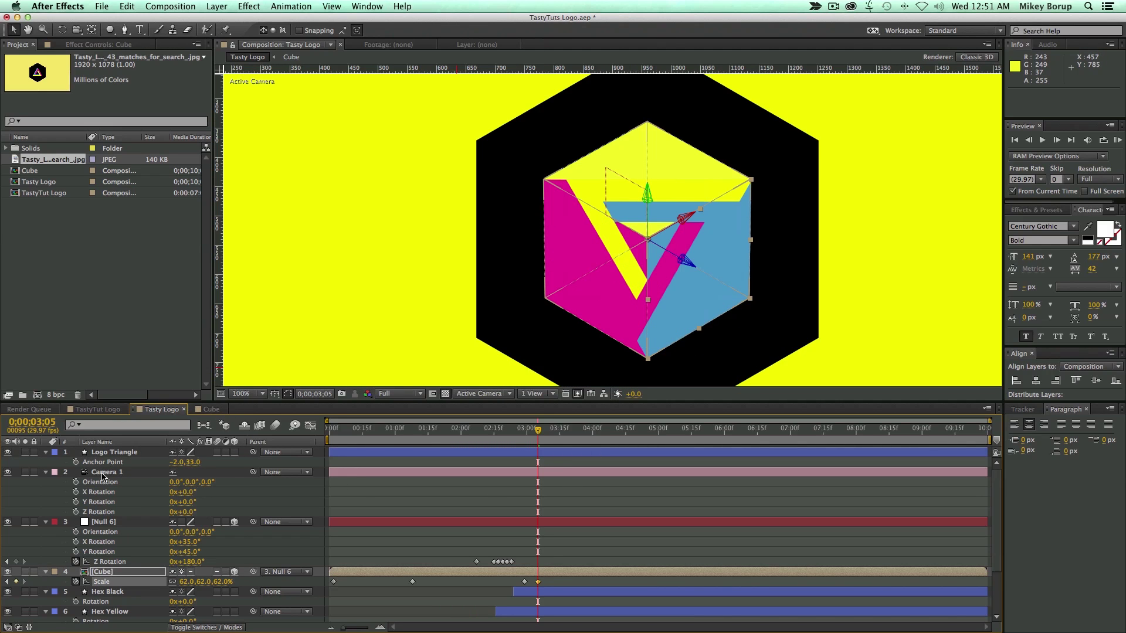
{"action": "left_click", "coordinate": [7, 452]}
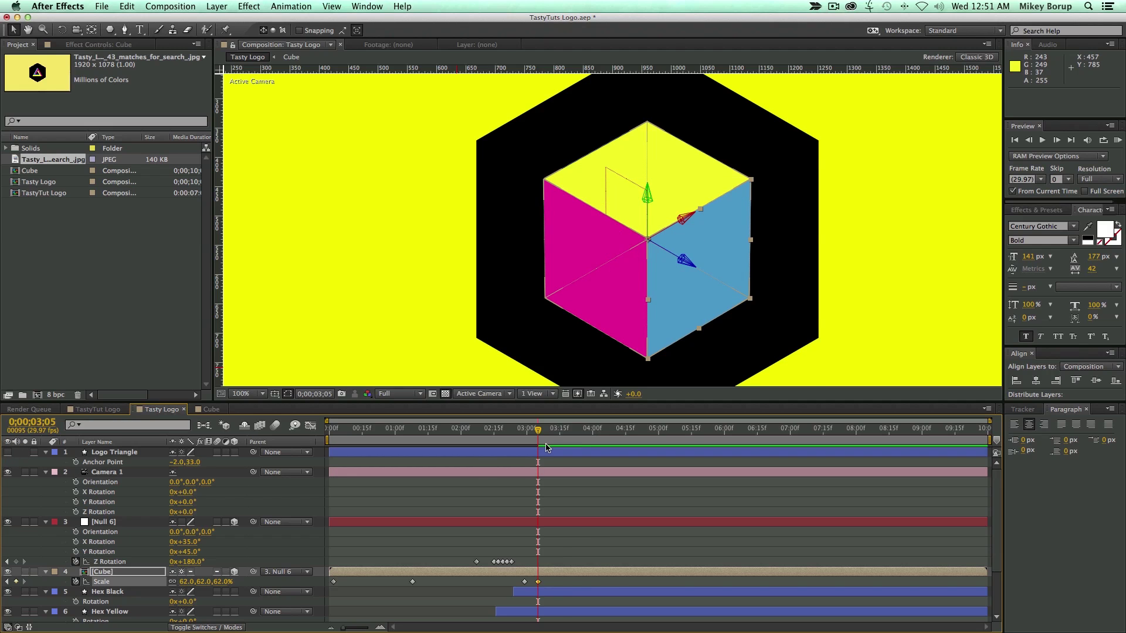
- Preview the Tasty Logo composition from its first frame
{"action": "key", "text": "comma"}
{"action": "key", "text": "comma"}
{"action": "key", "text": "comma"}
{"action": "key", "text": "comma"}
{"action": "key", "text": "Home"}
{"action": "key", "text": "space"}
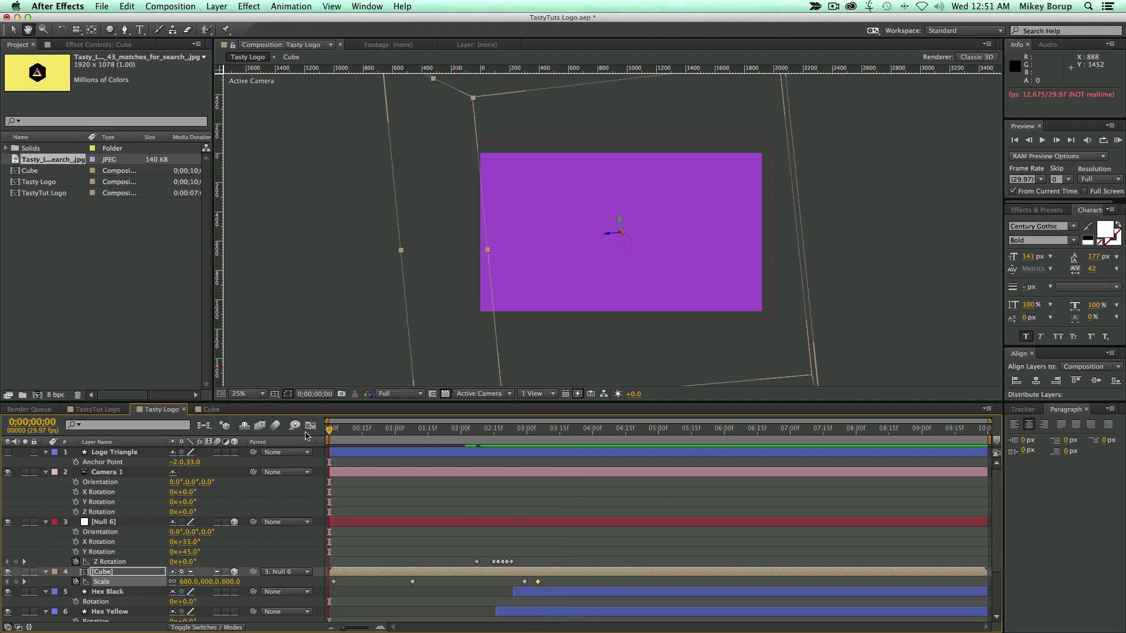
- Move the playhead to 0;00;03;05 and review the cube-to-triangle transition in the Tasty Logo .mp4 reference in QuickTime Player
{"action": "left_click_drag", "start_coordinate": [332, 431], "coordinate": [540, 455]}
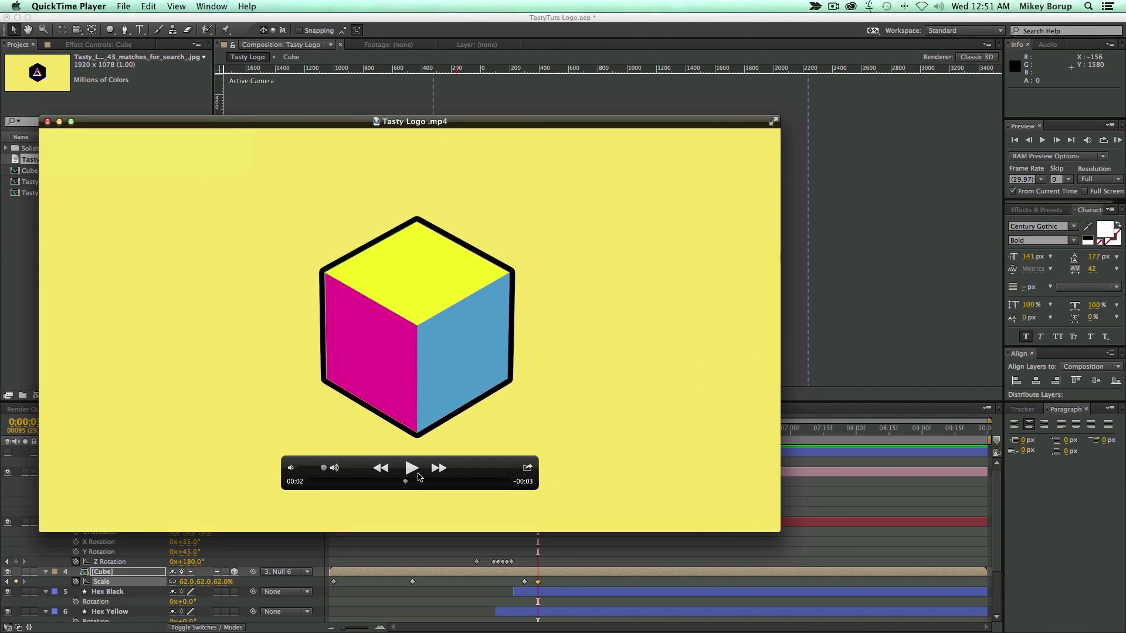
{"action": "mouse_move", "coordinate": [407, 484]}
{"action": "left_mouse_down"}
{"action": "mouse_move", "coordinate": [440, 488]}
{"action": "mouse_move", "coordinate": [426, 489]}
{"action": "left_mouse_up"}
{"action": "key", "text": "super+w"}
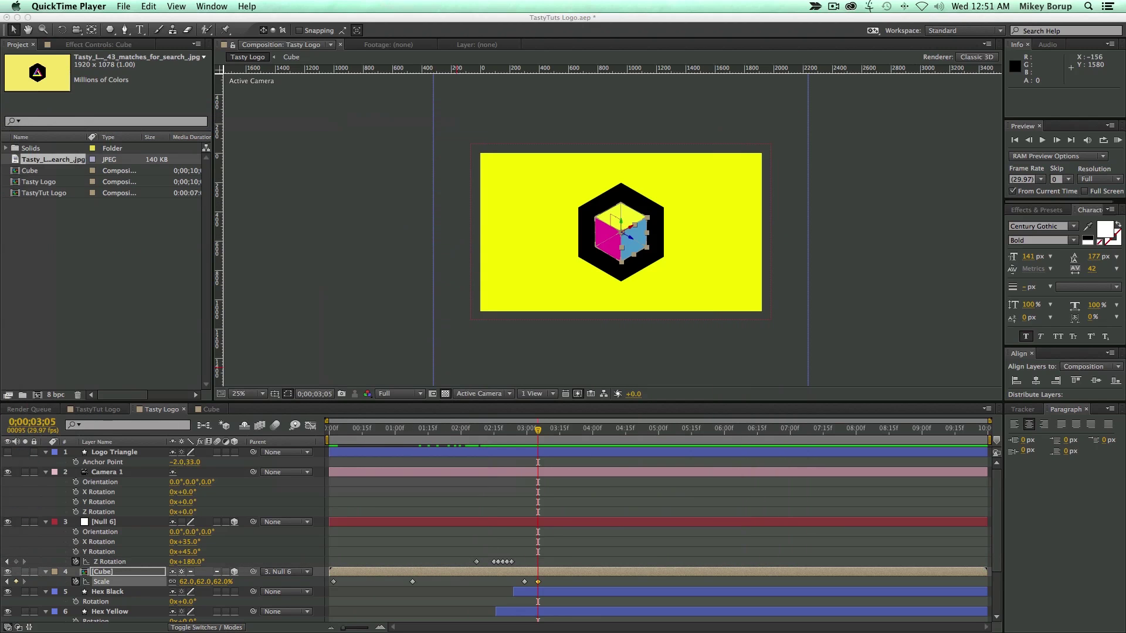
- Show the Logo Triangle layer over the cube, reveal its keyframed properties and select the yellow shape's Path
{"action": "left_click", "coordinate": [638, 313]}
{"action": "scroll", "coordinate": [638, 313], "scroll_direction": "up", "scroll_amount": 4}
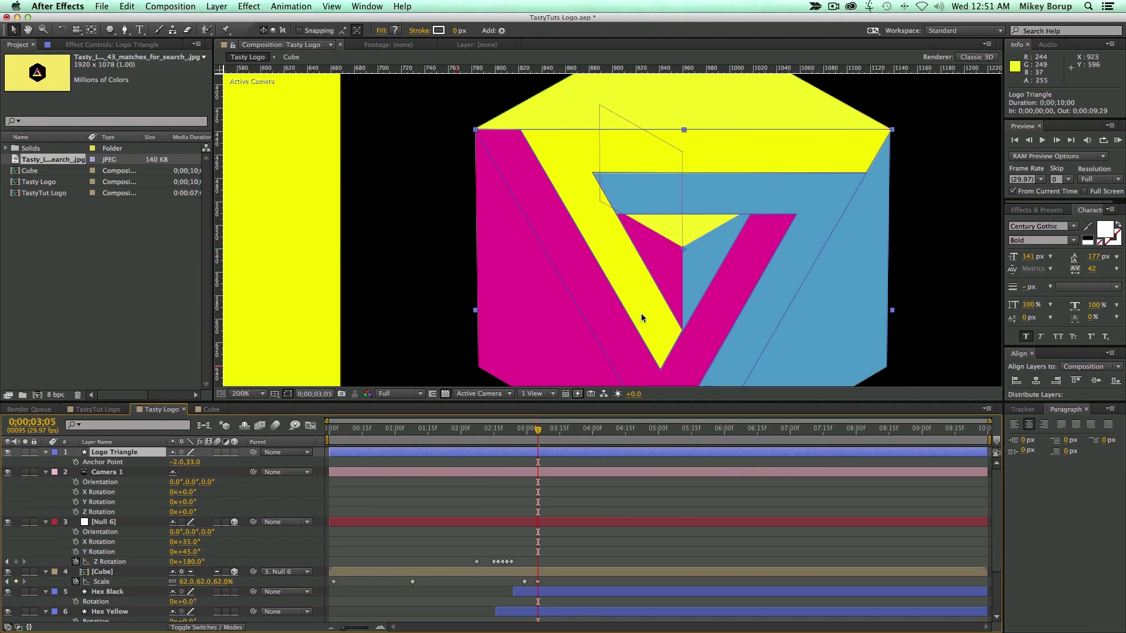
{"action": "left_click", "coordinate": [650, 237]}
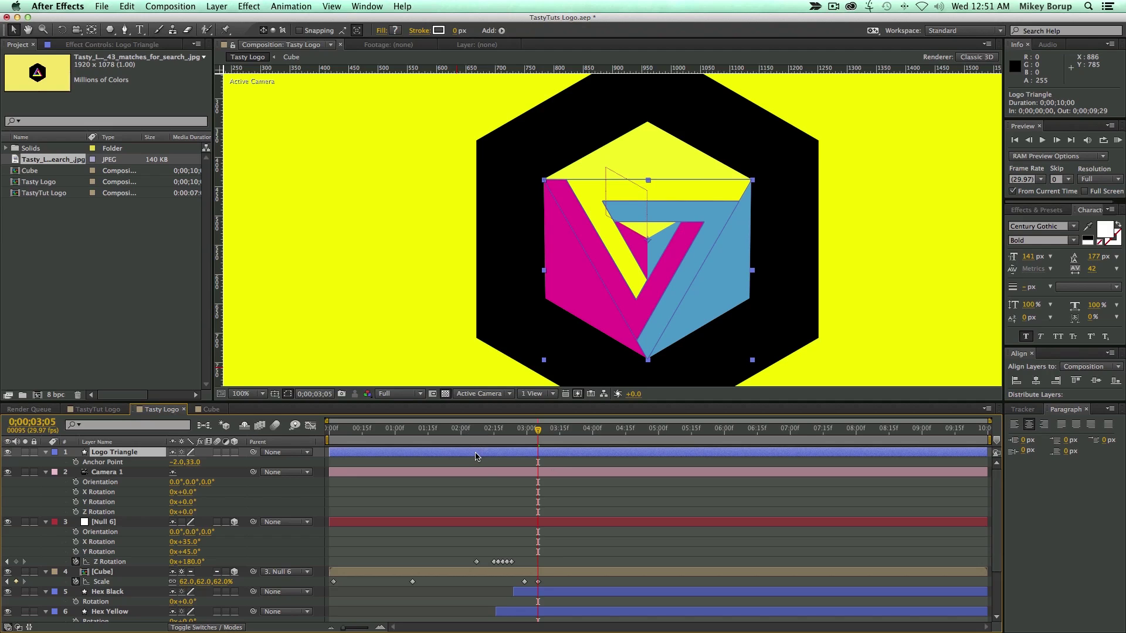
{"action": "key", "text": "u"}
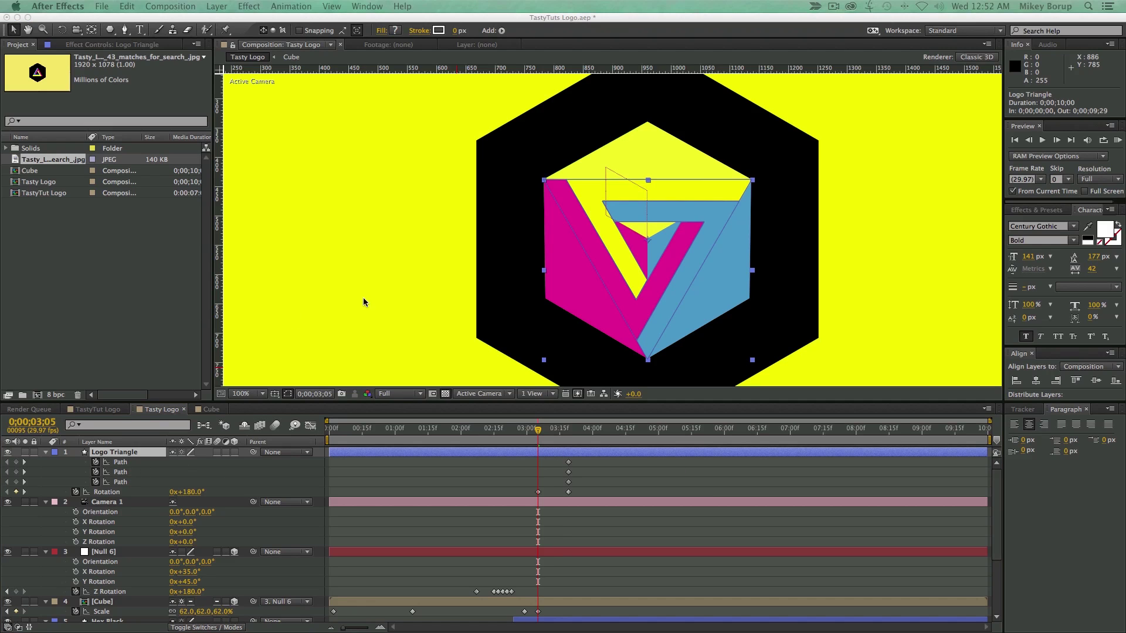
{"action": "left_click", "coordinate": [738, 190]}
{"action": "left_click", "coordinate": [14, 30]}
{"action": "left_click", "coordinate": [117, 463]}
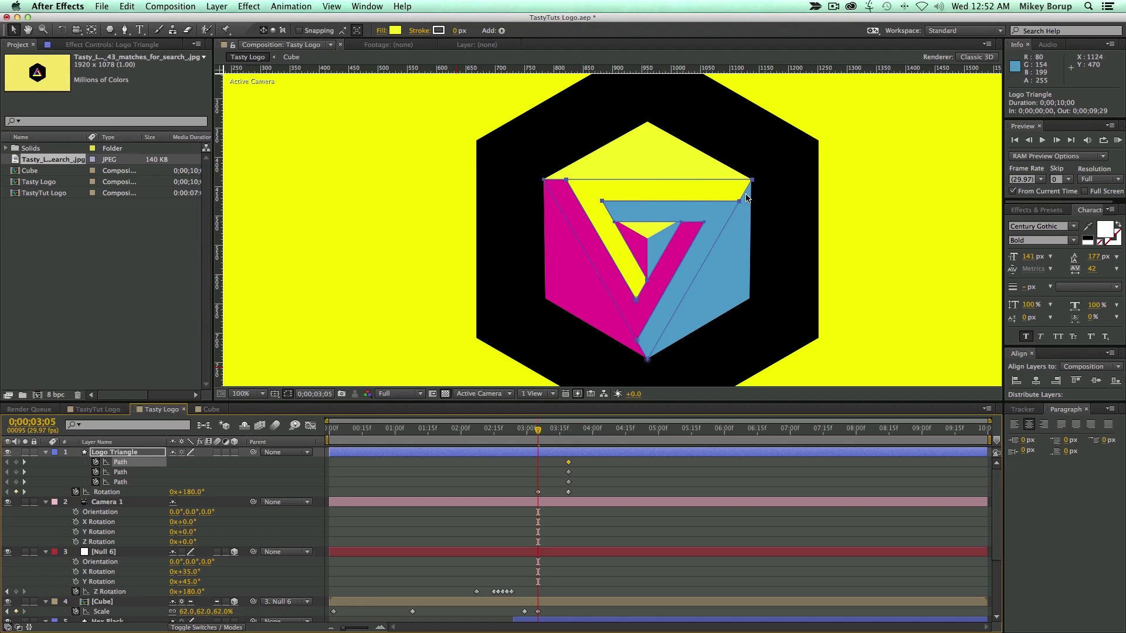
- Reshape Logo Triangle's yellow path at 0;00;03;05 so its vertices match the cube's top face
{"action": "left_click_drag", "start_coordinate": [751, 180], "coordinate": [646, 122]}
{"action": "left_click_drag", "start_coordinate": [730, 201], "coordinate": [750, 178]}
{"action": "left_click_drag", "start_coordinate": [566, 180], "coordinate": [544, 179]}
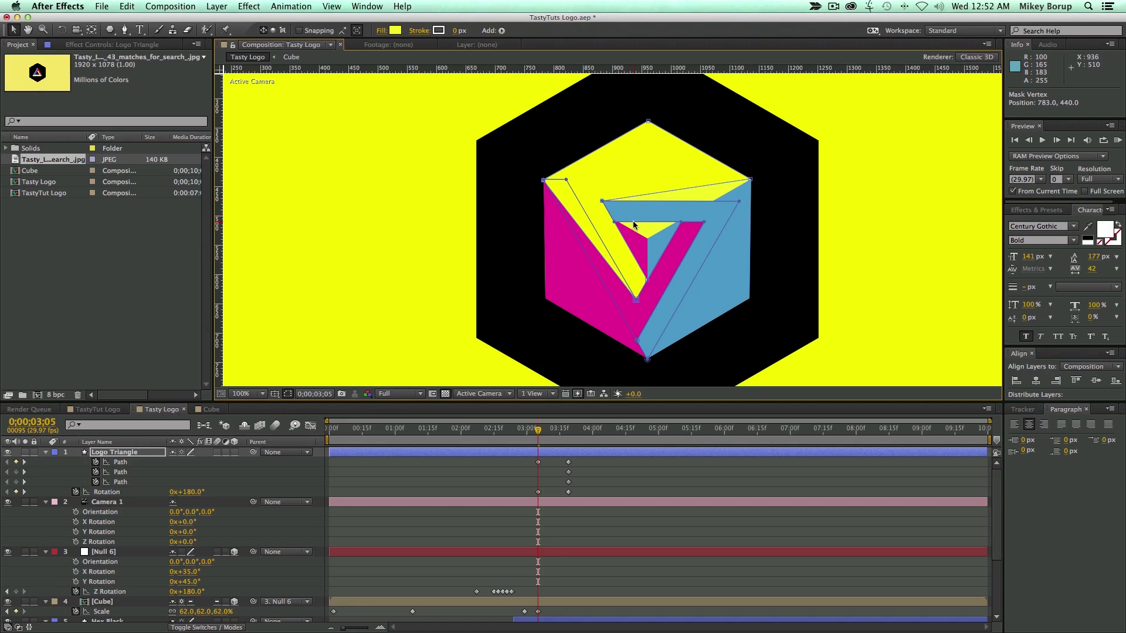
{"action": "left_click_drag", "start_coordinate": [603, 202], "coordinate": [648, 239]}
{"action": "left_click_drag", "start_coordinate": [647, 280], "coordinate": [647, 239]}
{"action": "left_click_drag", "start_coordinate": [635, 298], "coordinate": [647, 245]}
{"action": "mouse_move", "coordinate": [538, 427]}
{"action": "left_mouse_down"}
{"action": "mouse_move", "coordinate": [565, 432]}
{"action": "mouse_move", "coordinate": [537, 429]}
{"action": "left_mouse_up"}
{"action": "key", "text": "super+z"}
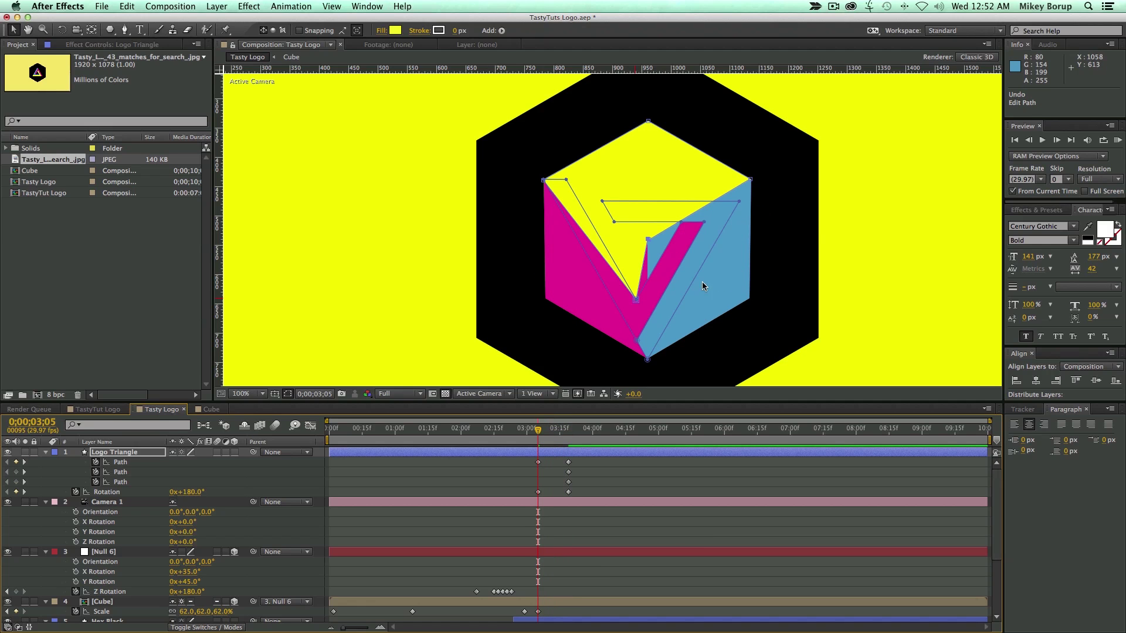
{"action": "left_click_drag", "start_coordinate": [639, 299], "coordinate": [647, 240]}
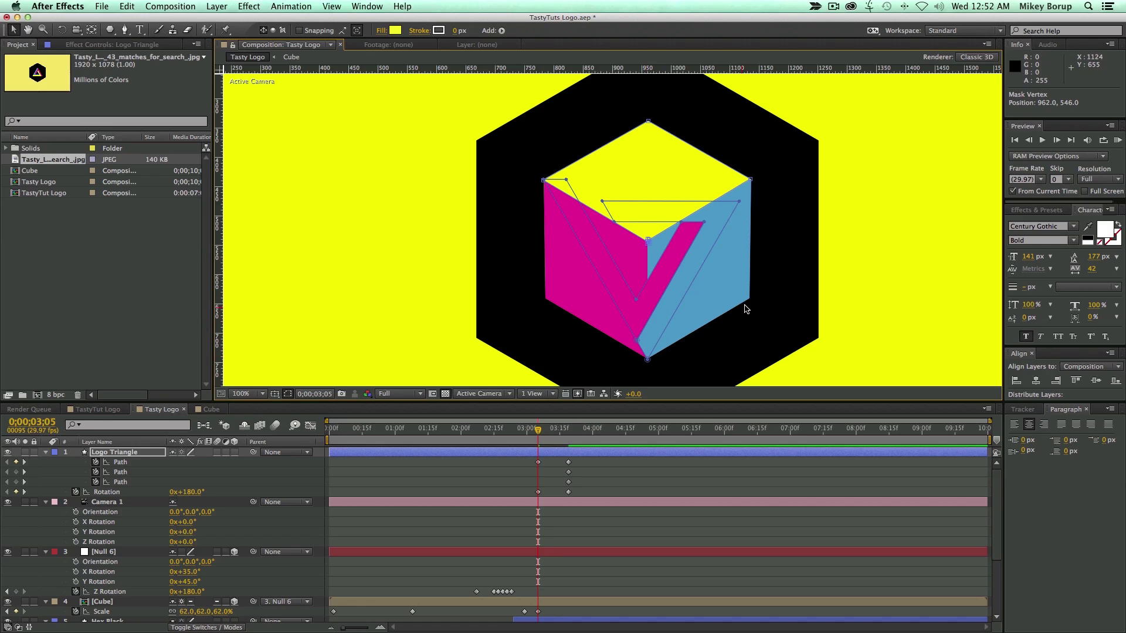
- Reshape Logo Triangle's blue path at 0;00;03;05 so its vertices cover the cube's right face
{"action": "left_click_drag", "start_coordinate": [647, 359], "coordinate": [746, 300]}
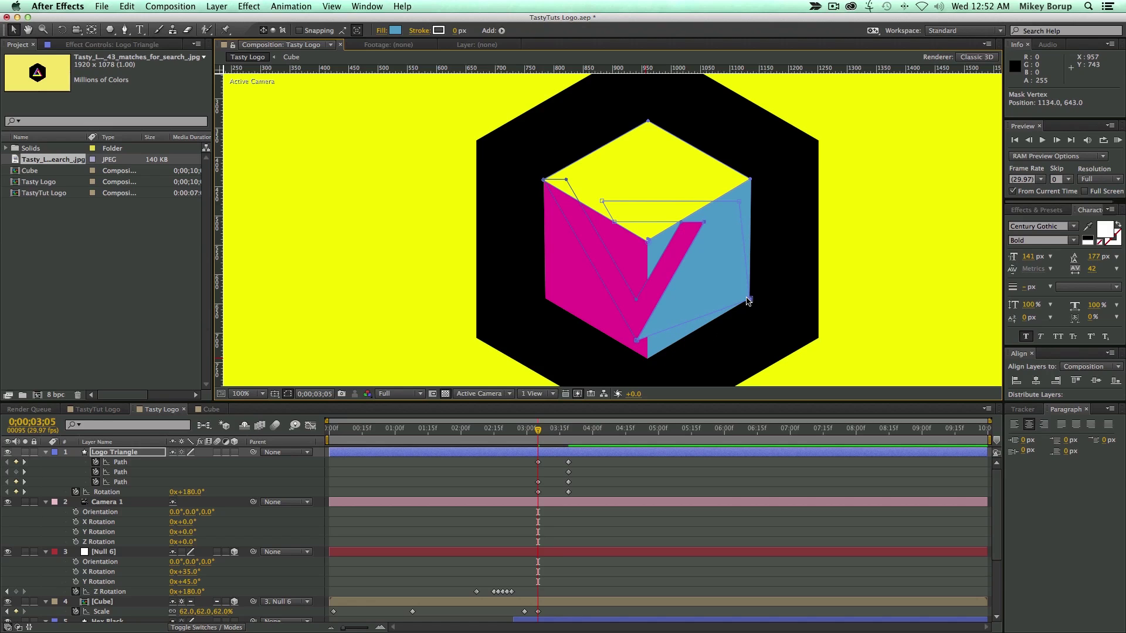
{"action": "left_click_drag", "start_coordinate": [637, 339], "coordinate": [648, 357]}
{"action": "left_click_drag", "start_coordinate": [742, 191], "coordinate": [749, 176]}
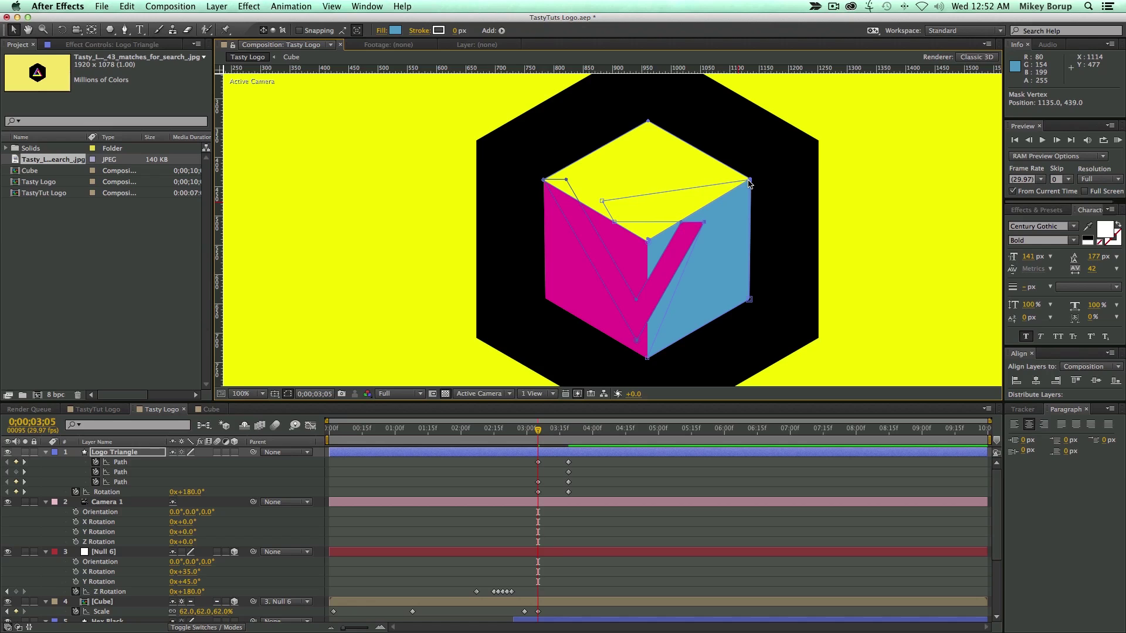
{"action": "left_click_drag", "start_coordinate": [648, 239], "coordinate": [645, 242]}
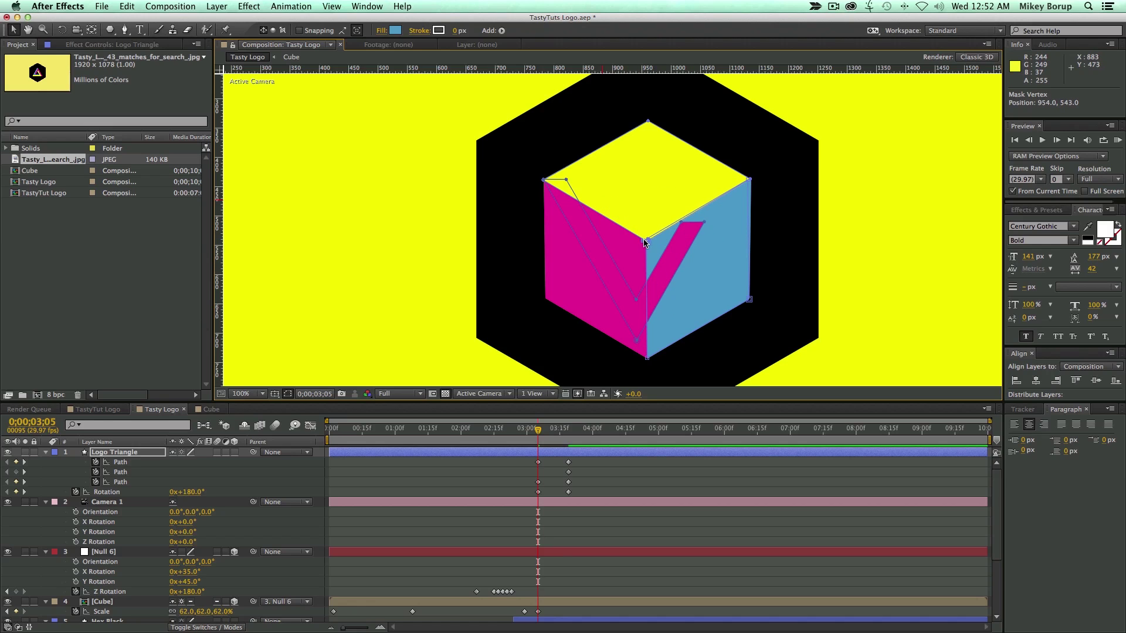
- Reshape Logo Triangle's magenta path at 0;00;03;05 so its vertices cover the cube's left face
{"action": "left_click_drag", "start_coordinate": [544, 181], "coordinate": [553, 259]}
{"action": "key", "text": "super+z"}
{"action": "left_click_drag", "start_coordinate": [639, 336], "coordinate": [646, 358]}
{"action": "left_click_drag", "start_coordinate": [564, 179], "coordinate": [545, 184]}
{"action": "left_click_drag", "start_coordinate": [680, 222], "coordinate": [646, 240]}
{"action": "left_click_drag", "start_coordinate": [636, 299], "coordinate": [646, 241]}
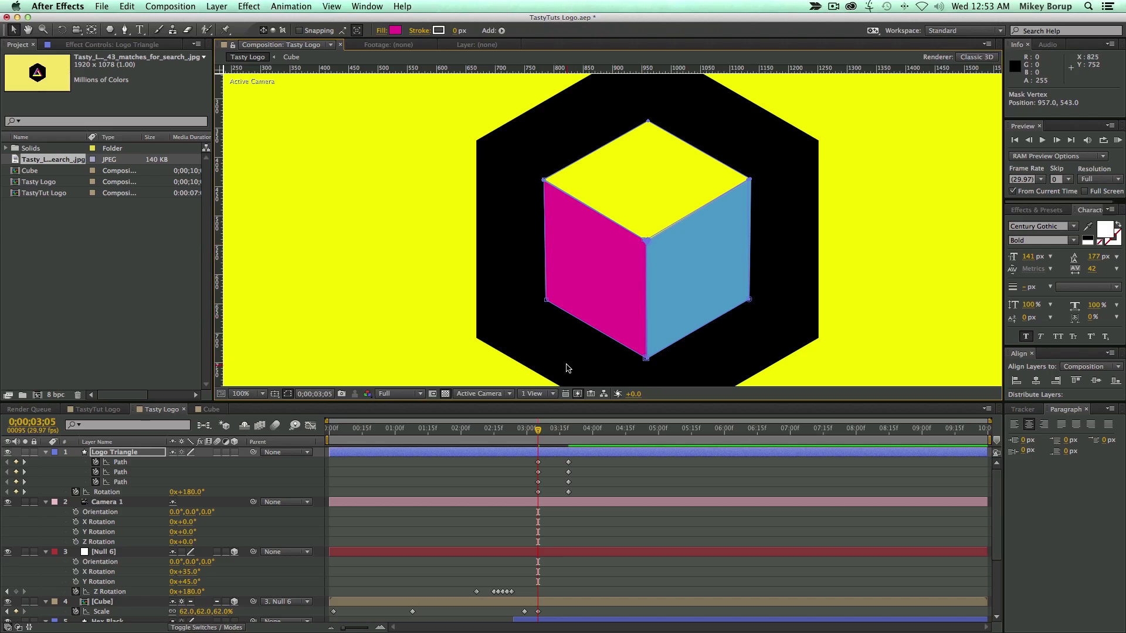
{"action": "mouse_move", "coordinate": [538, 429]}
{"action": "left_mouse_down"}
{"action": "mouse_move", "coordinate": [568, 430]}
{"action": "mouse_move", "coordinate": [538, 430]}
{"action": "left_mouse_up"}
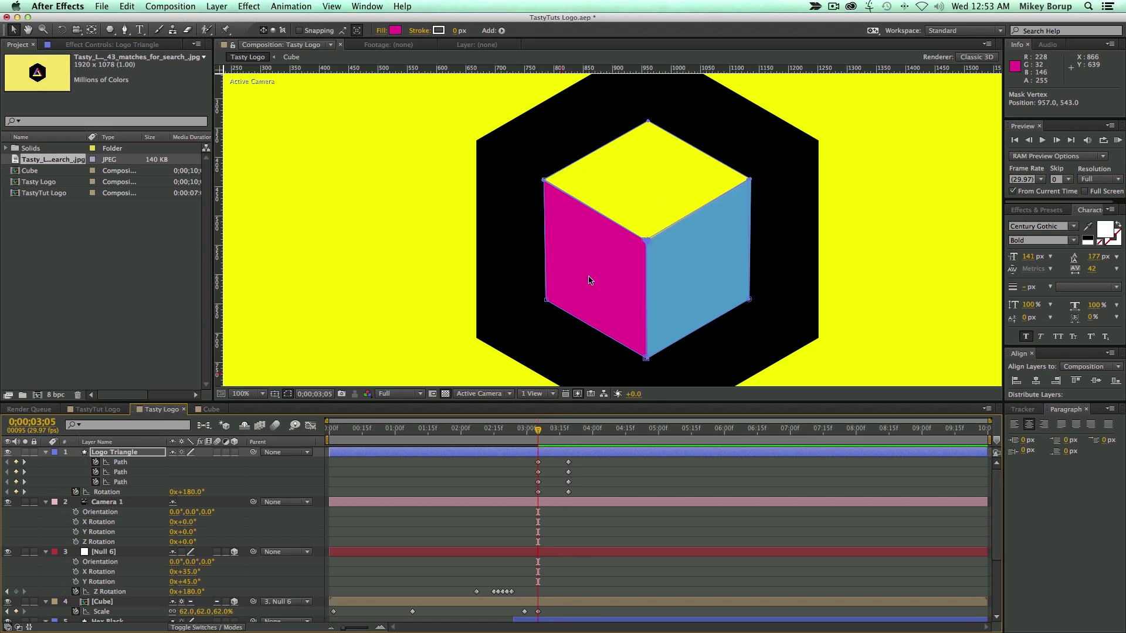
- Check and fine-tune the outer path vertices against the cube's corners
{"action": "scroll", "coordinate": [596, 254], "scroll_direction": "up", "scroll_amount": 5}
{"action": "left_click_drag", "start_coordinate": [538, 221], "coordinate": [558, 290]}
{"action": "left_click_drag", "start_coordinate": [322, 106], "coordinate": [477, 258]}
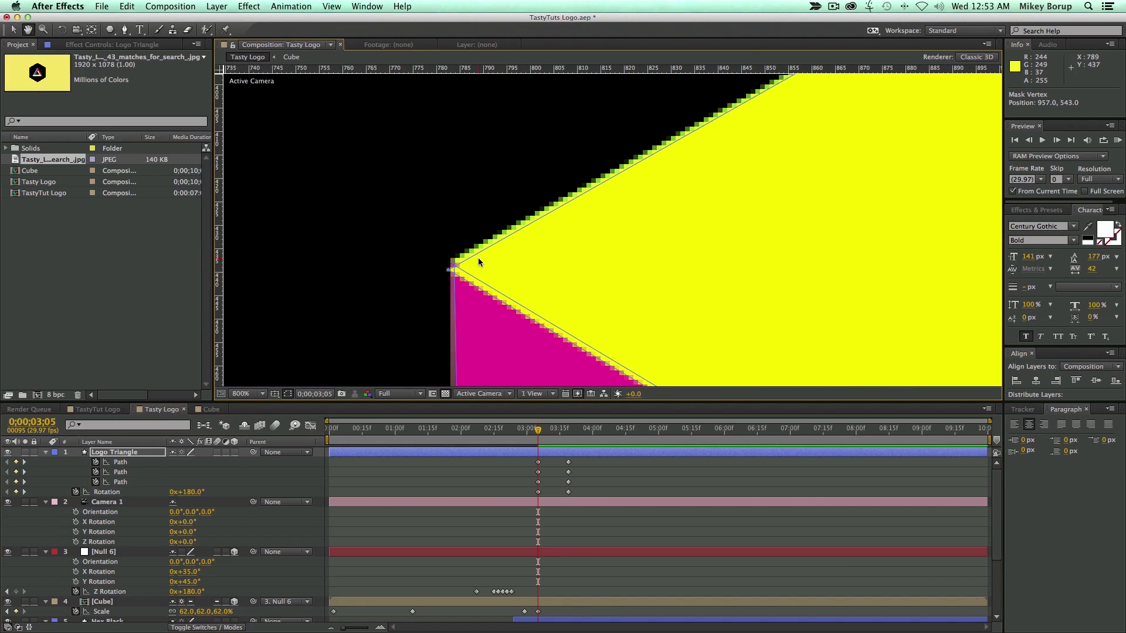
{"action": "scroll", "coordinate": [476, 282], "scroll_direction": "right", "scroll_amount": 10}
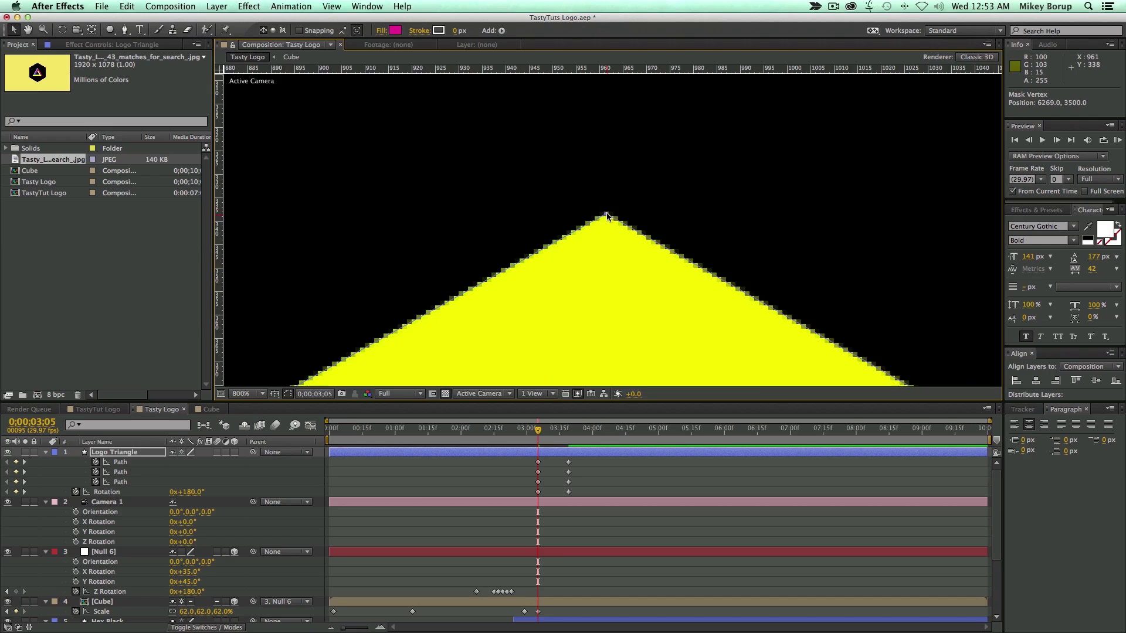
{"action": "scroll", "coordinate": [611, 251], "scroll_direction": "down", "scroll_amount": 10}
{"action": "scroll", "coordinate": [643, 254], "scroll_direction": "left", "scroll_amount": 8}
{"action": "scroll", "coordinate": [453, 269], "scroll_direction": "up", "scroll_amount": 5}
{"action": "scroll", "coordinate": [516, 276], "scroll_direction": "down", "scroll_amount": 6}
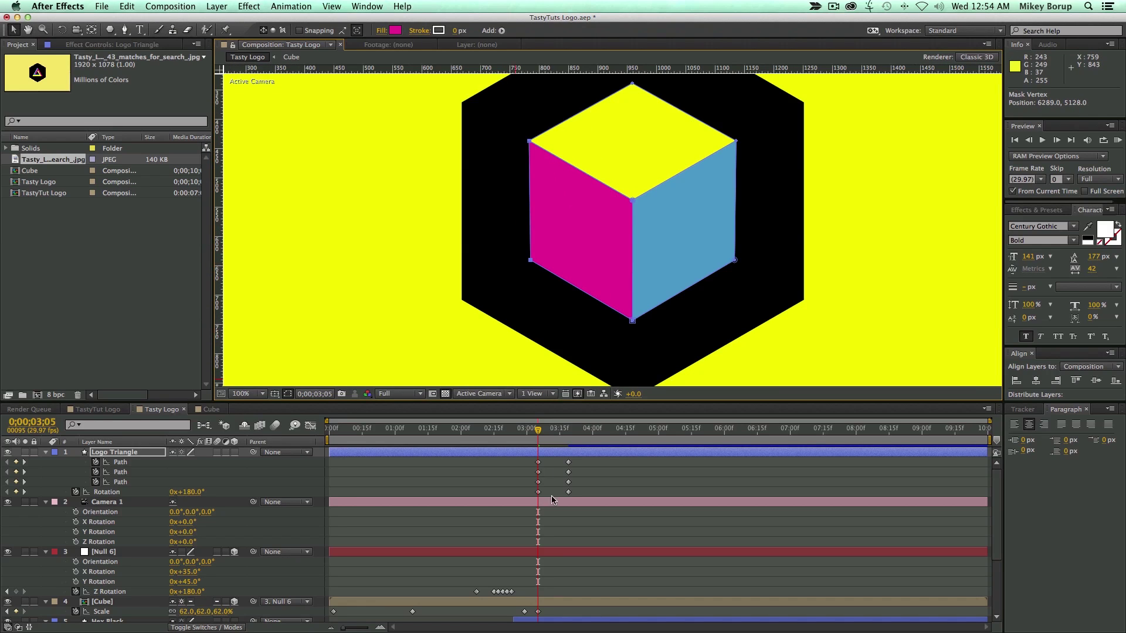
- Trim the Logo Triangle layer so it starts at 0;00;03;05
{"action": "left_click", "coordinate": [550, 454]}
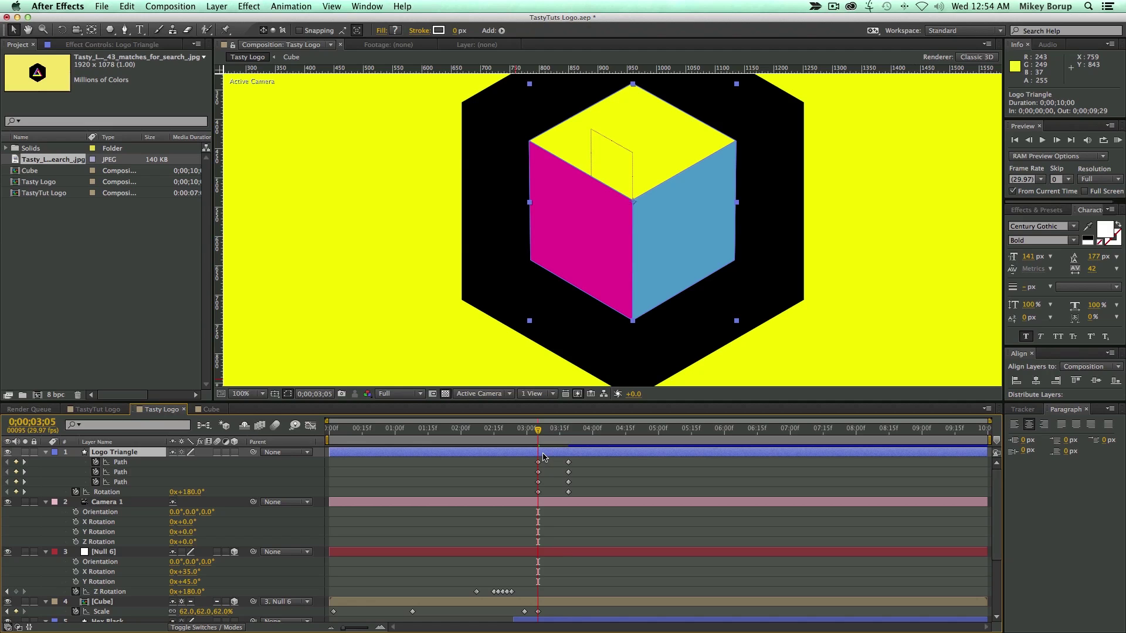
{"action": "key", "text": "alt+bracketleft"}
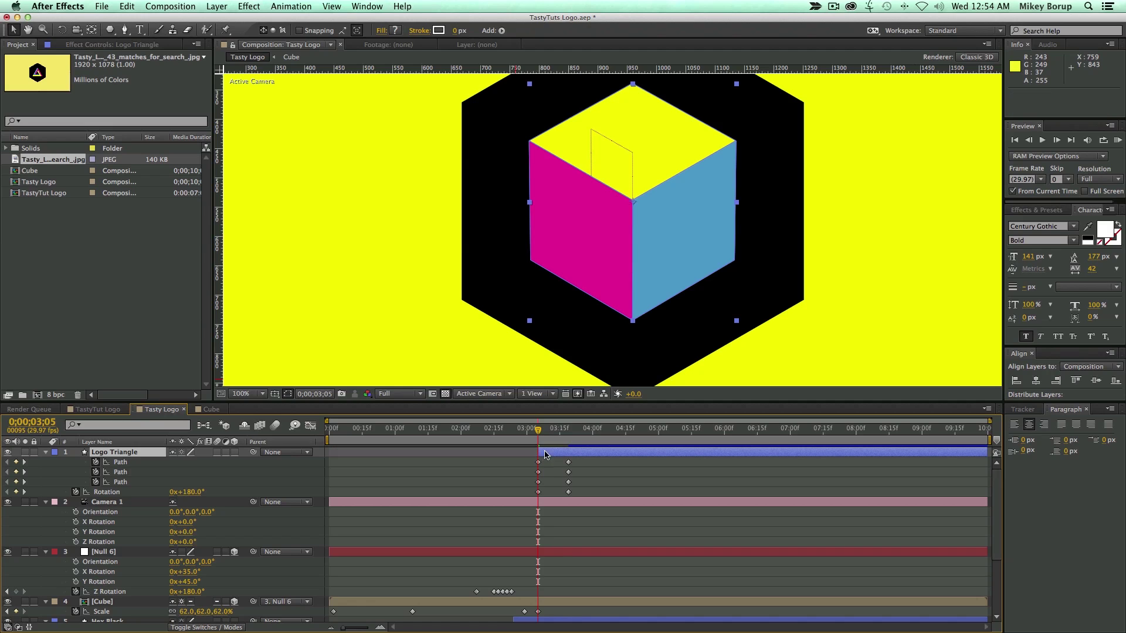
{"action": "mouse_move", "coordinate": [537, 436]}
{"action": "left_mouse_down"}
{"action": "mouse_move", "coordinate": [526, 436]}
{"action": "mouse_move", "coordinate": [538, 437]}
{"action": "left_mouse_up"}
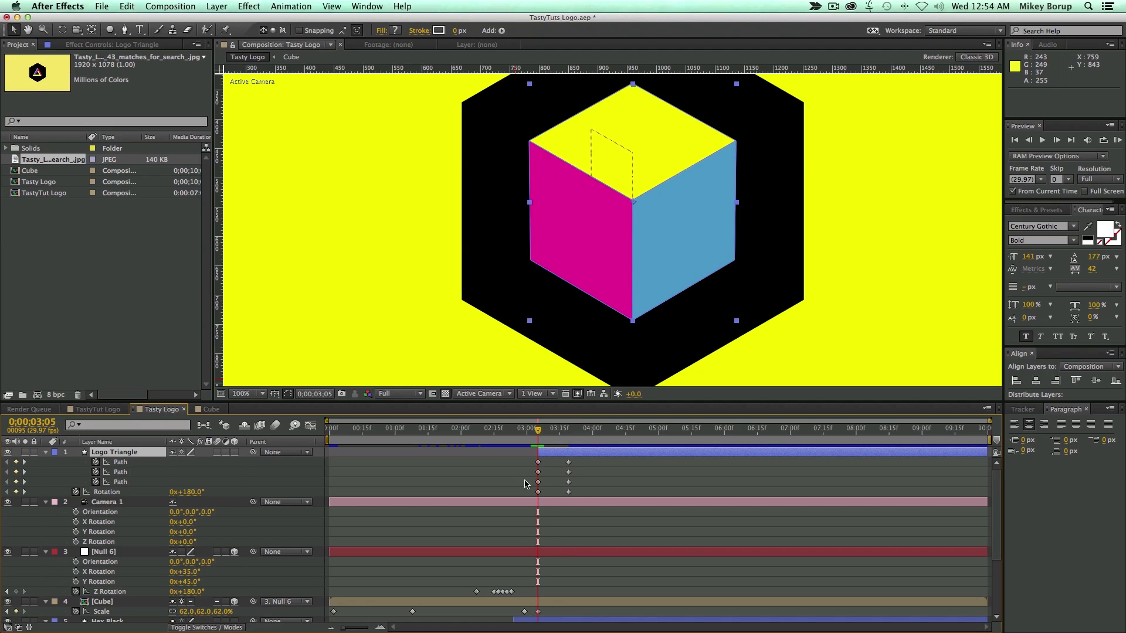
- Trim the Cube layer's end to 0;00;03;04 so it stops right where Logo Triangle begins
{"action": "left_click", "coordinate": [552, 605]}
{"action": "key", "text": "alt+bracketright"}
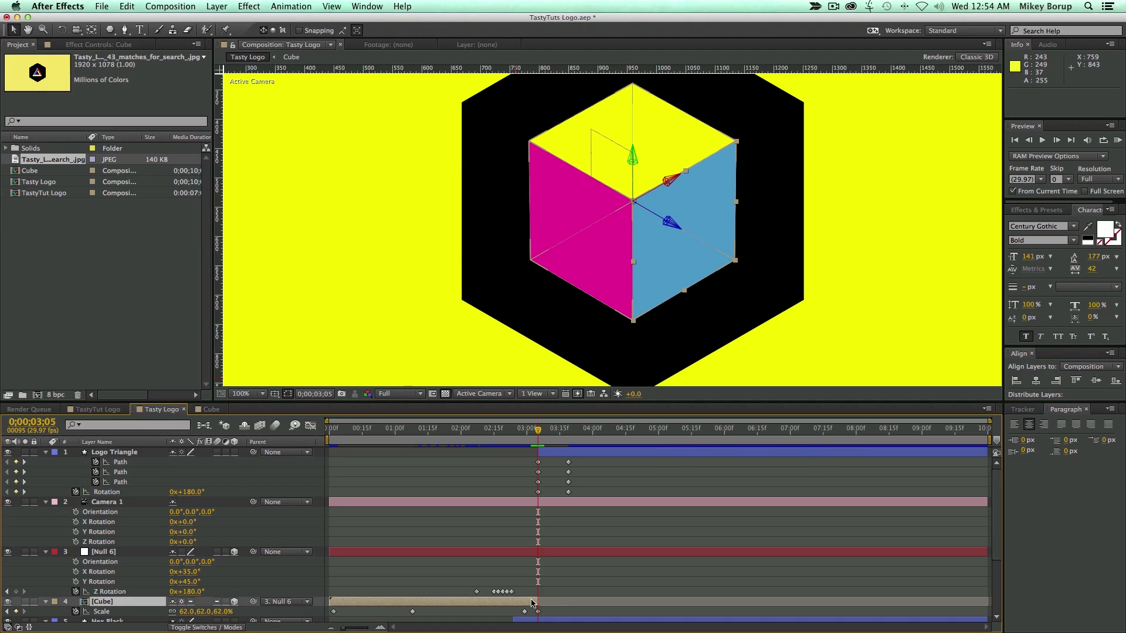
{"action": "left_click", "coordinate": [378, 629]}
{"action": "left_click", "coordinate": [379, 628]}
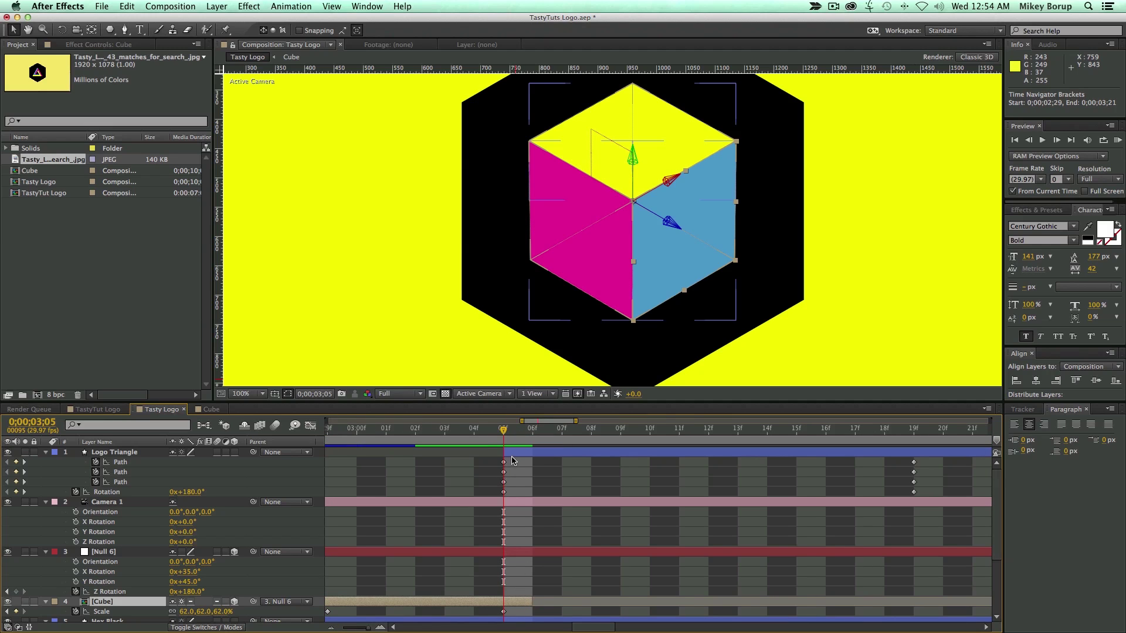
{"action": "left_click_drag", "start_coordinate": [530, 604], "coordinate": [503, 603]}
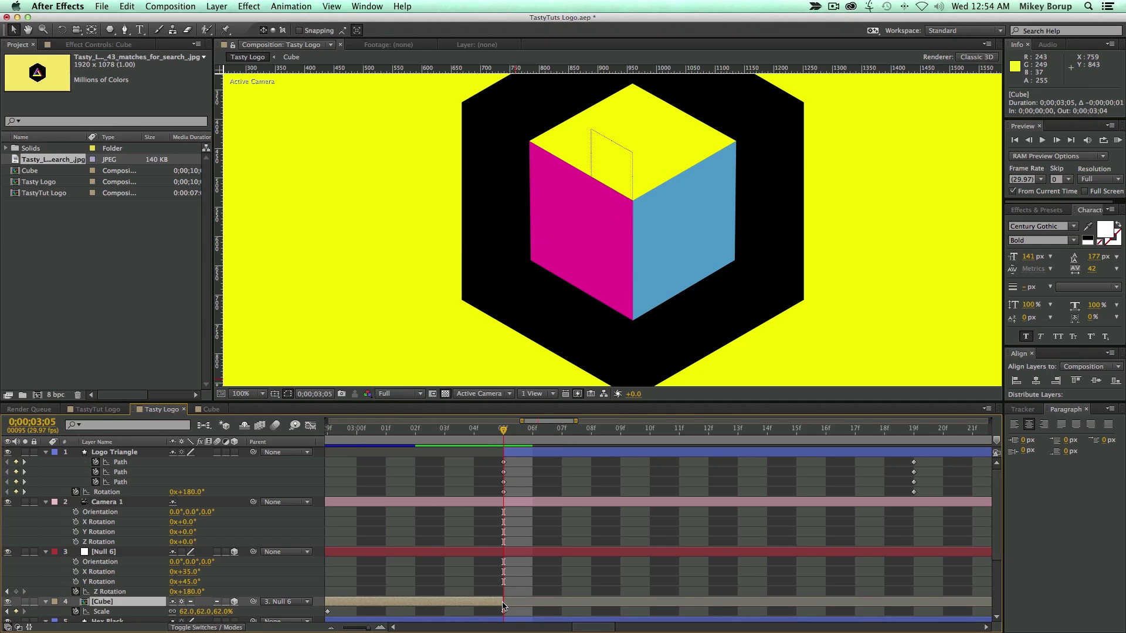
- Preview the handover from the cube to the rotating triangle, replaying it from 0;00;03;00
{"action": "left_click", "coordinate": [422, 447]}
{"action": "key", "text": "space"}
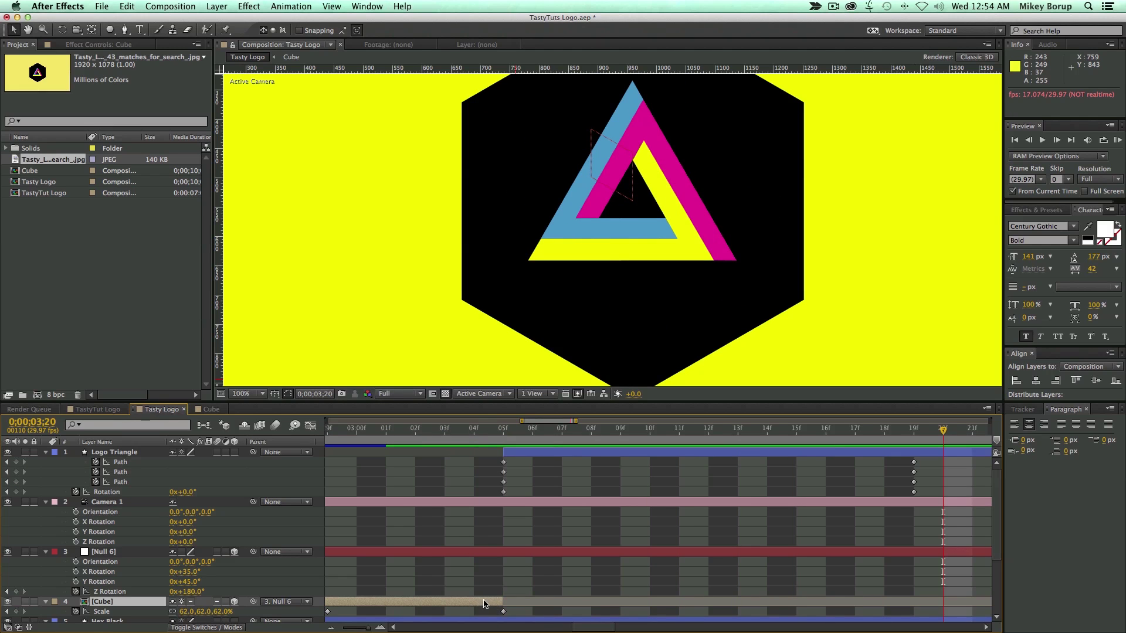
{"action": "left_click_drag", "start_coordinate": [369, 630], "coordinate": [354, 630]}
{"action": "left_click_drag", "start_coordinate": [614, 441], "coordinate": [584, 441]}
{"action": "key", "text": "space"}
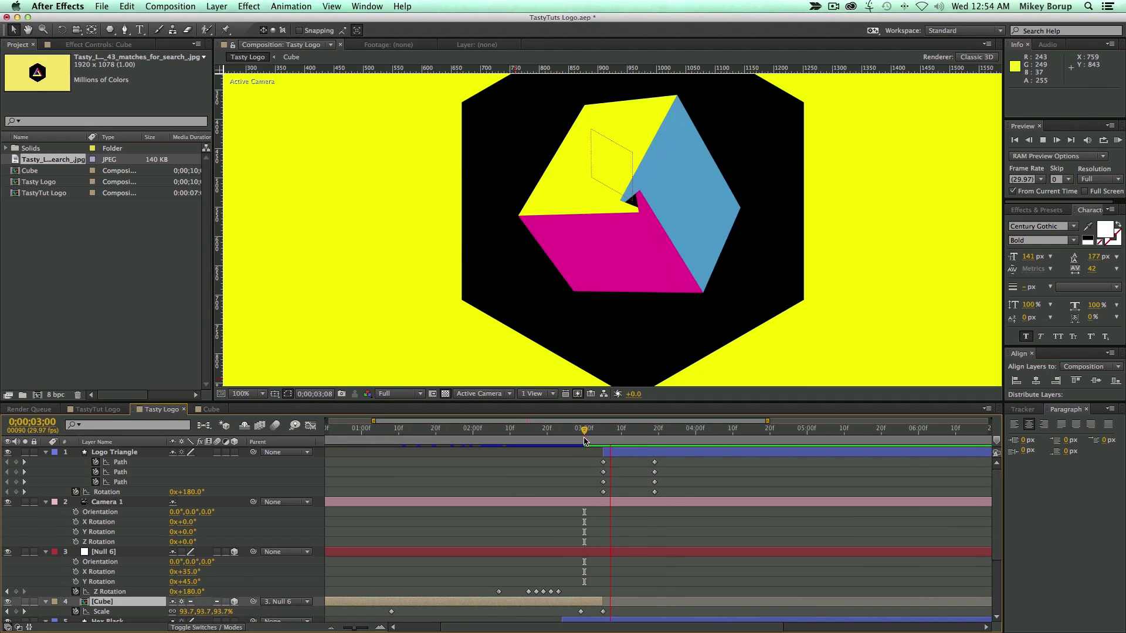
- Shift all Logo Triangle Path and Rotation keyframes to start at 0;00;03;17 and preview from 0;00;02;18
{"action": "left_click_drag", "start_coordinate": [671, 494], "coordinate": [540, 432]}
{"action": "key", "text": "space"}
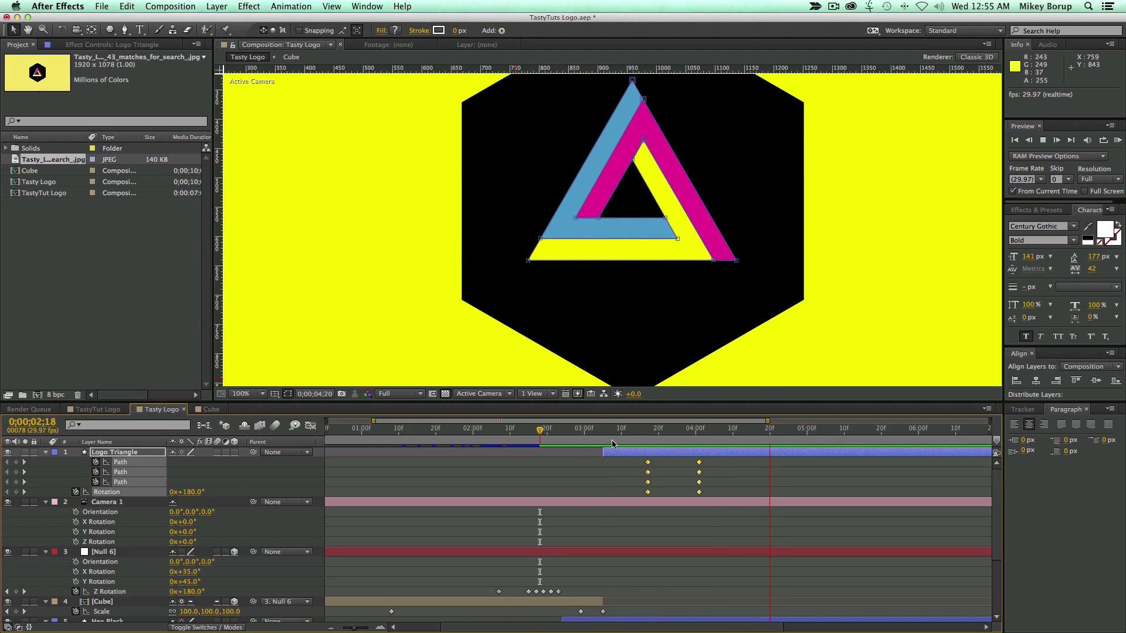
- Apply Easy Ease to all of Logo Triangle's Path and Rotation keyframes and preview the morph
{"action": "left_click_drag", "start_coordinate": [354, 629], "coordinate": [332, 629]}
{"action": "left_click_drag", "start_coordinate": [613, 494], "coordinate": [557, 463]}
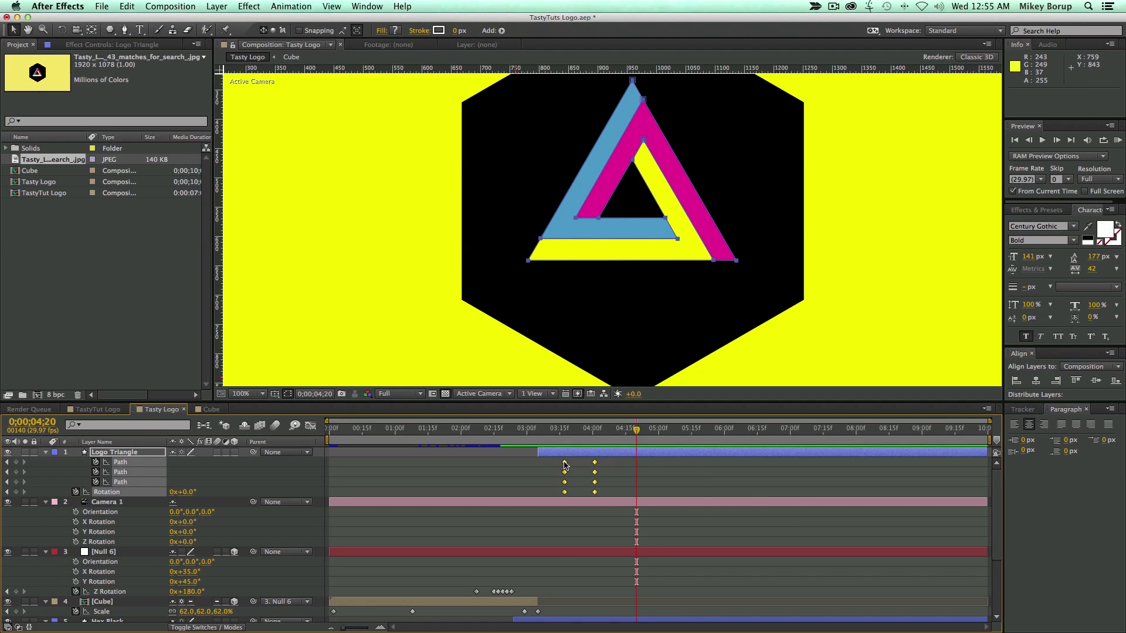
{"action": "right_click", "coordinate": [564, 465]}
{"action": "mouse_move", "coordinate": [619, 601]}
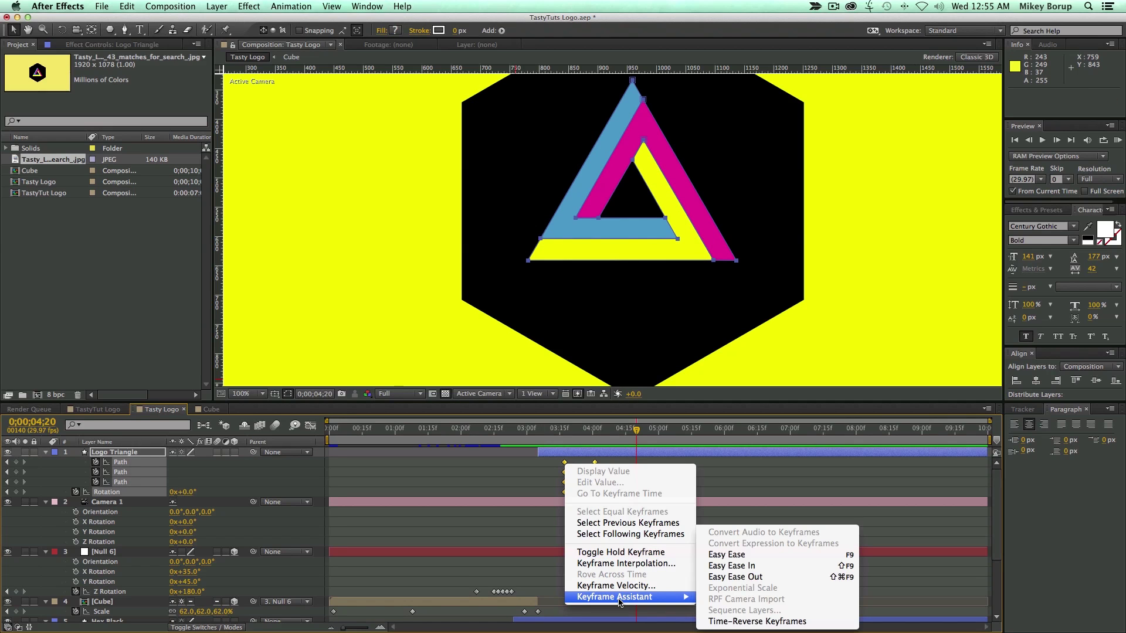
{"action": "left_click", "coordinate": [712, 565]}
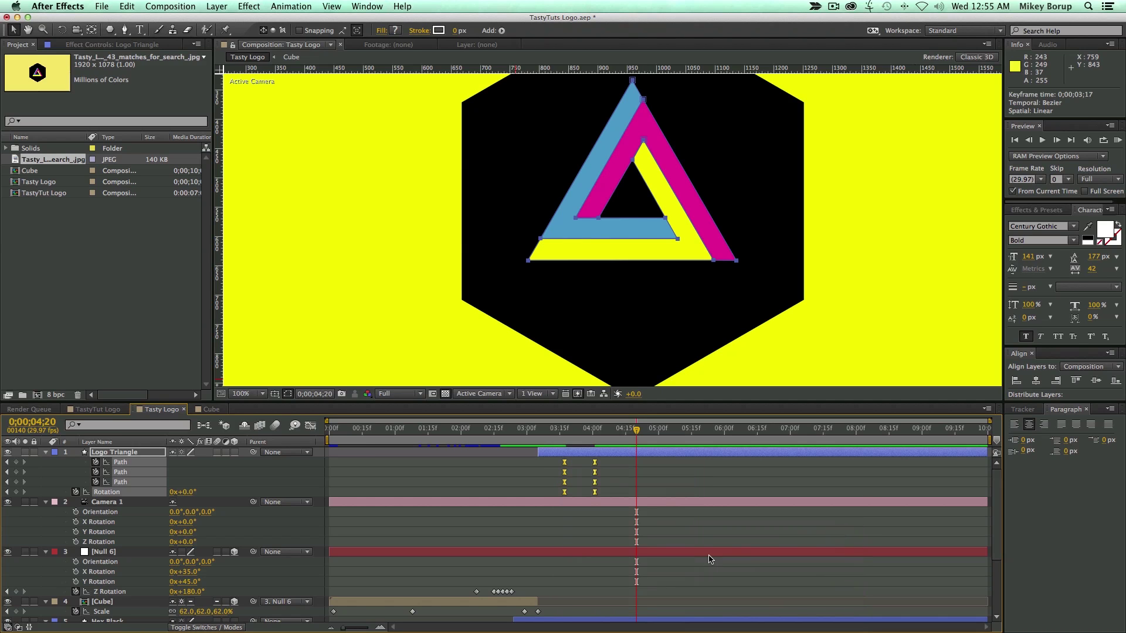
{"action": "key", "text": "space"}
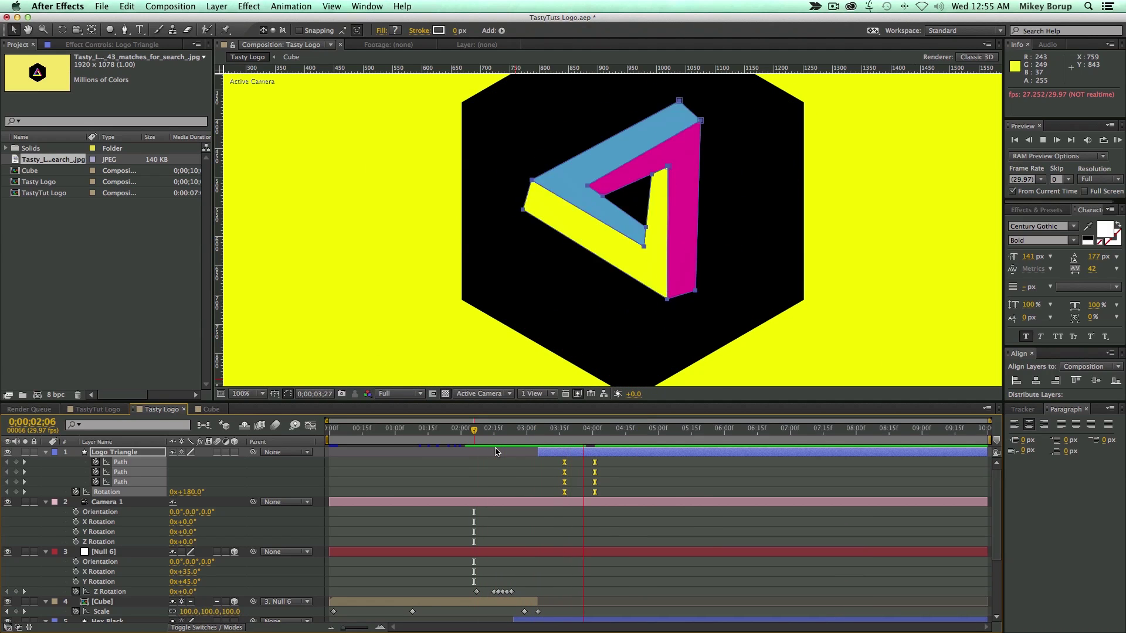
{"action": "key", "text": "space"}
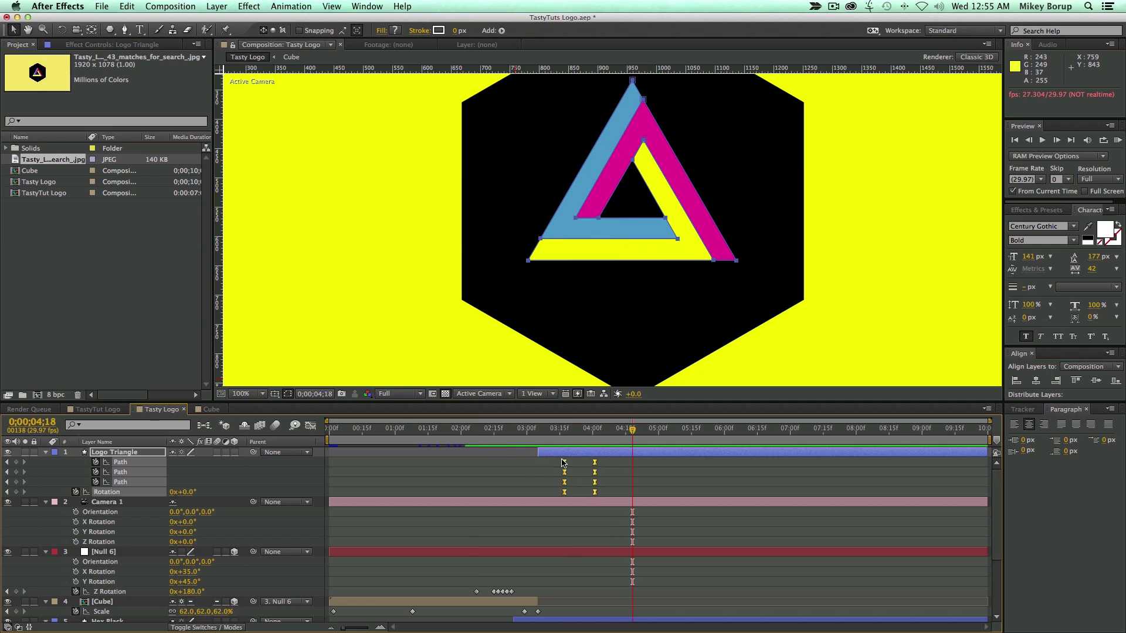
- Lengthen the final keyframe's incoming ease on the speed curves of Logo Triangle's three Path properties
{"action": "left_click", "coordinate": [310, 426]}
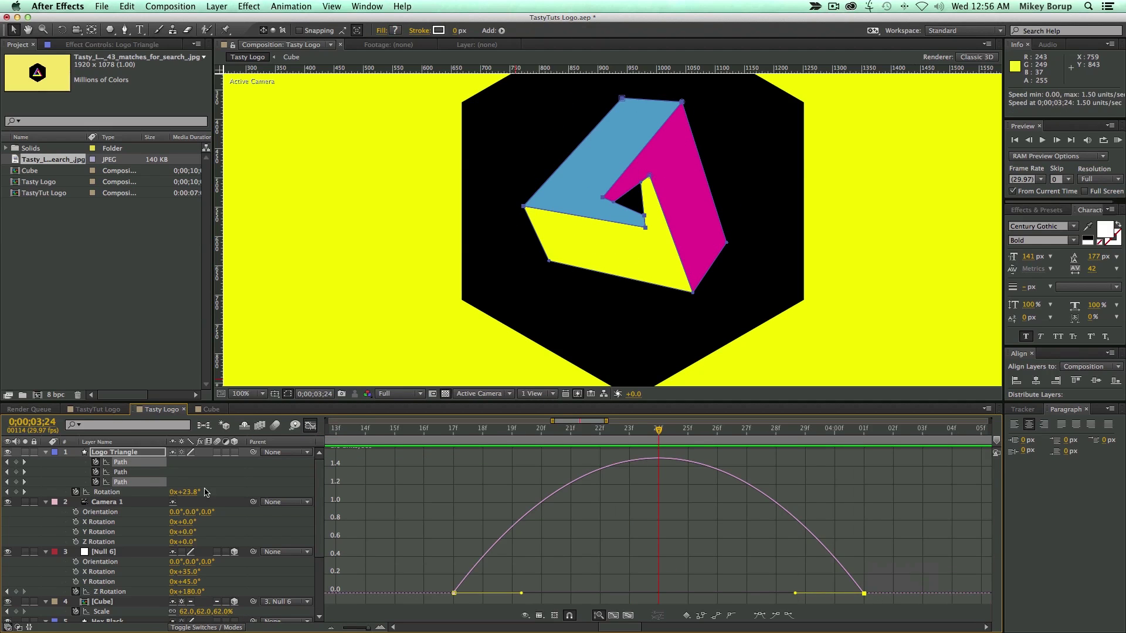
{"action": "left_click_drag", "start_coordinate": [795, 593], "coordinate": [566, 592]}
{"action": "left_click", "coordinate": [138, 472]}
{"action": "left_click", "coordinate": [863, 593]}
{"action": "left_click_drag", "start_coordinate": [795, 593], "coordinate": [562, 593]}
{"action": "left_click", "coordinate": [135, 462]}
{"action": "left_click", "coordinate": [863, 593]}
{"action": "left_click_drag", "start_coordinate": [795, 592], "coordinate": [530, 597]}
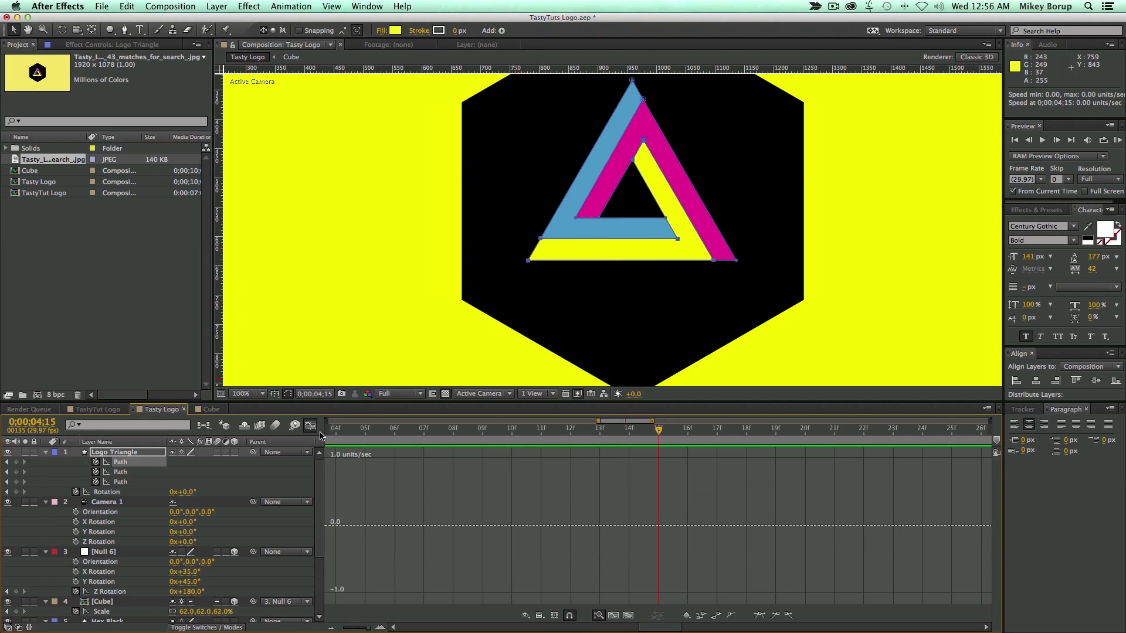
{"action": "left_click", "coordinate": [311, 426]}
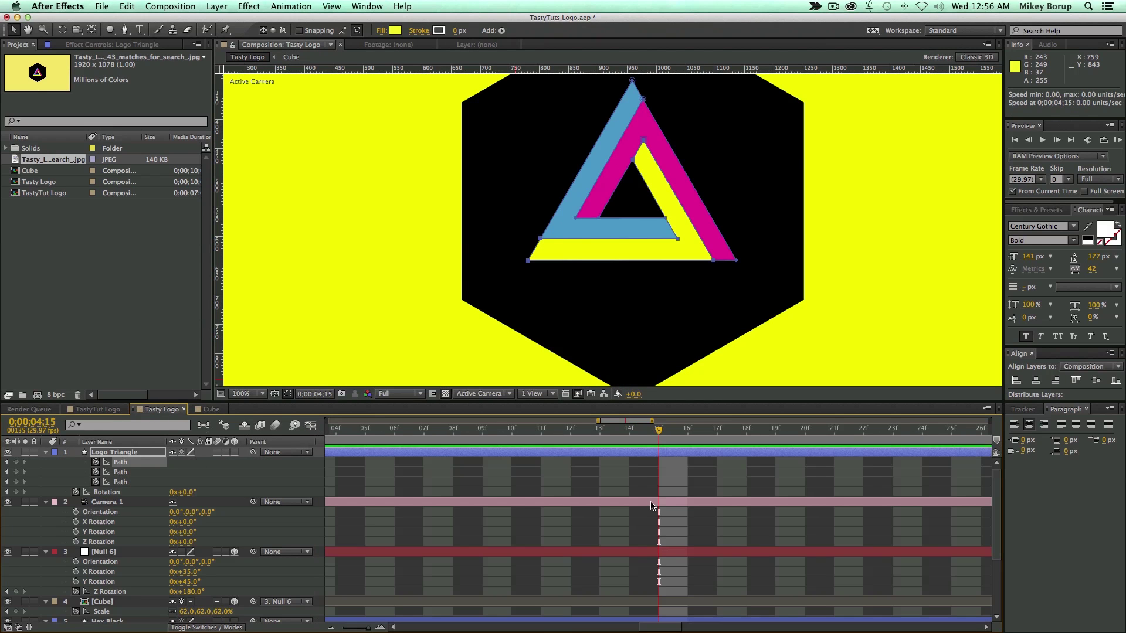
- Move Logo Triangle's ending Path and Rotation keyframes to about 0;00;04;13 and preview the slower morph
{"action": "scroll", "coordinate": [694, 527], "scroll_direction": "down", "scroll_amount": 1}
{"action": "left_click_drag", "start_coordinate": [368, 630], "coordinate": [354, 630]}
{"action": "scroll", "coordinate": [633, 478], "scroll_direction": "up", "scroll_amount": 1}
{"action": "left_click_drag", "start_coordinate": [602, 460], "coordinate": [651, 468]}
{"action": "left_click", "coordinate": [530, 432]}
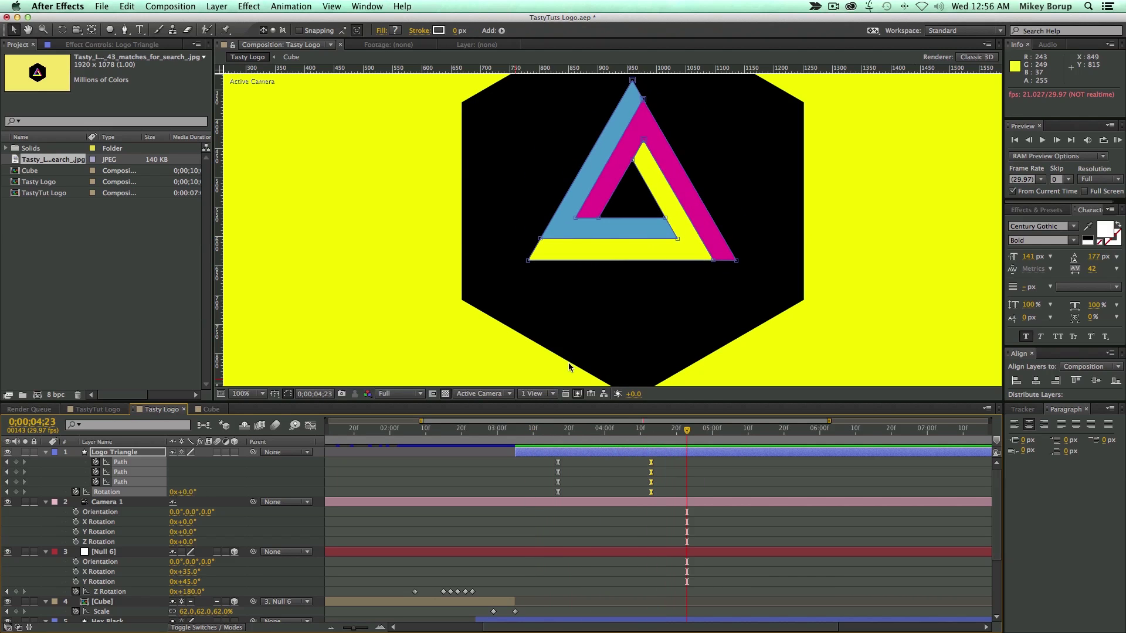
- Add the Tasty logo reference JPEG above Logo Triangle, make it semi-transparent, scale it to 121.2% and align its hexagon with the artwork
{"action": "scroll", "coordinate": [594, 301], "scroll_direction": "down", "scroll_amount": 2}
{"action": "left_click", "coordinate": [615, 222]}
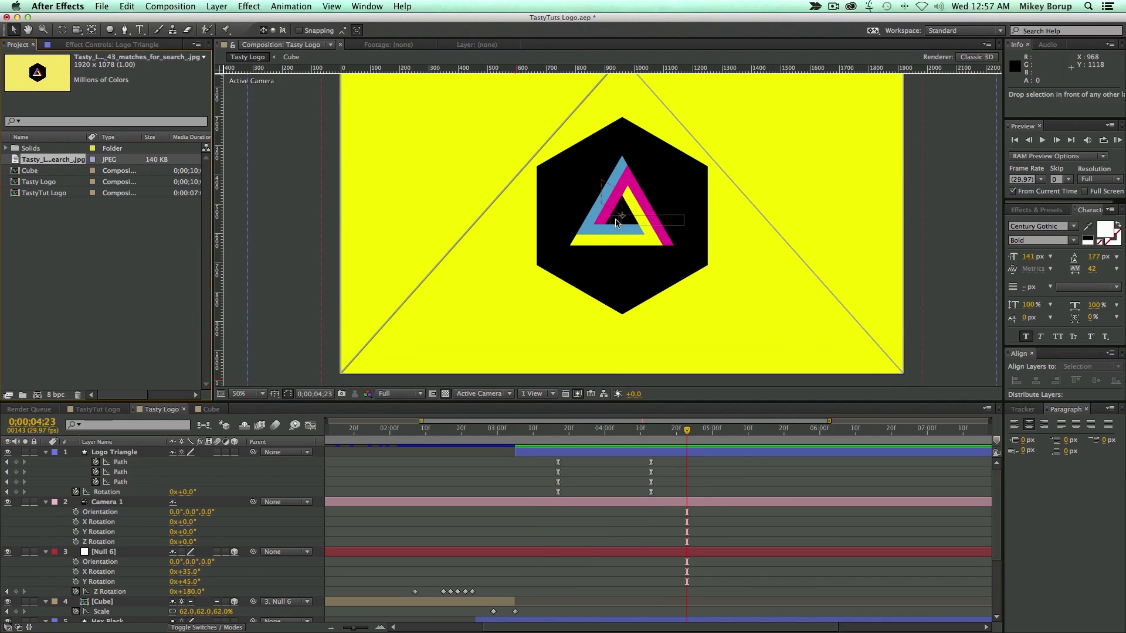
{"action": "key", "text": "super+slash"}
{"action": "left_click_drag", "start_coordinate": [343, 378], "coordinate": [298, 397]}
{"action": "key", "text": "t"}
{"action": "left_click_drag", "start_coordinate": [179, 463], "coordinate": [151, 464]}
{"action": "mouse_move", "coordinate": [484, 340]}
{"action": "left_mouse_down"}
{"action": "mouse_move", "coordinate": [465, 329]}
{"action": "mouse_move", "coordinate": [478, 333]}
{"action": "left_mouse_up"}
{"action": "left_click_drag", "start_coordinate": [175, 463], "coordinate": [149, 462]}
{"action": "mouse_move", "coordinate": [461, 313]}
{"action": "left_mouse_down"}
{"action": "mouse_move", "coordinate": [487, 320]}
{"action": "mouse_move", "coordinate": [462, 315]}
{"action": "left_mouse_up"}
{"action": "left_click_drag", "start_coordinate": [177, 462], "coordinate": [192, 463]}
{"action": "key", "text": "s"}
{"action": "left_click_drag", "start_coordinate": [521, 263], "coordinate": [523, 264]}
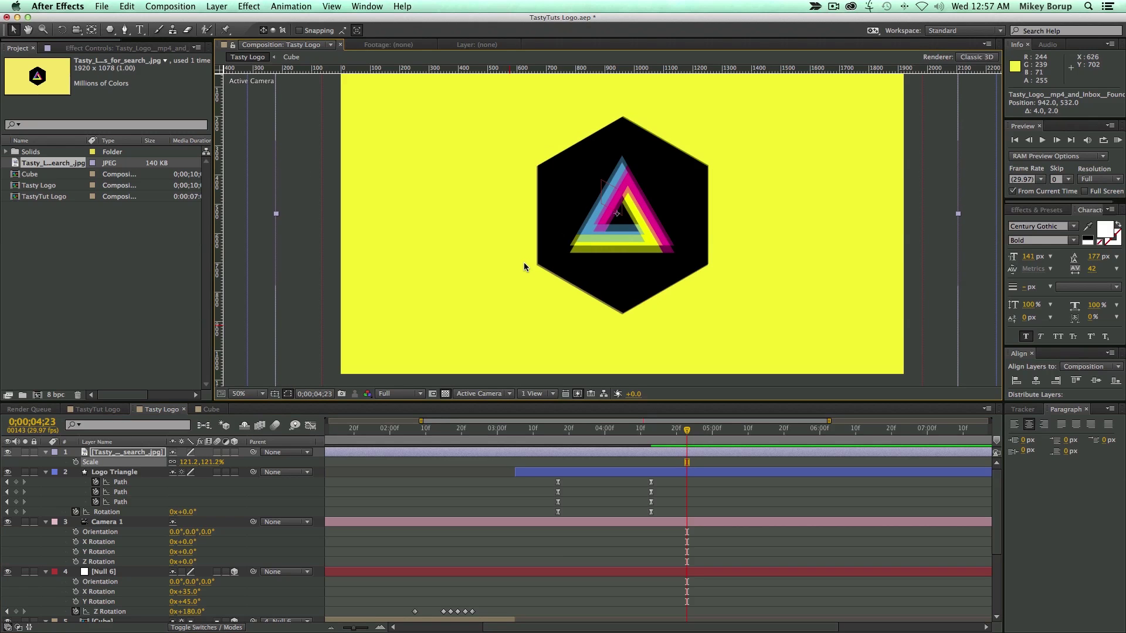
- Set a starting Position keyframe on Logo Triangle at 0;00;03;17
{"action": "left_click_drag", "start_coordinate": [686, 440], "coordinate": [561, 452]}
{"action": "left_click", "coordinate": [561, 472]}
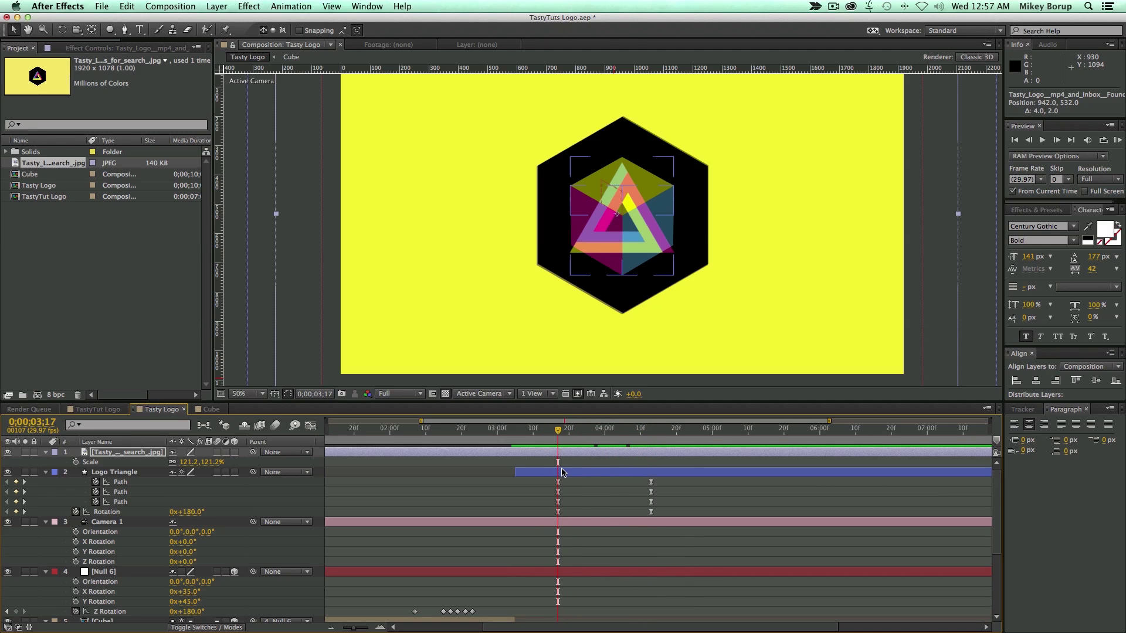
{"action": "left_click", "coordinate": [562, 473]}
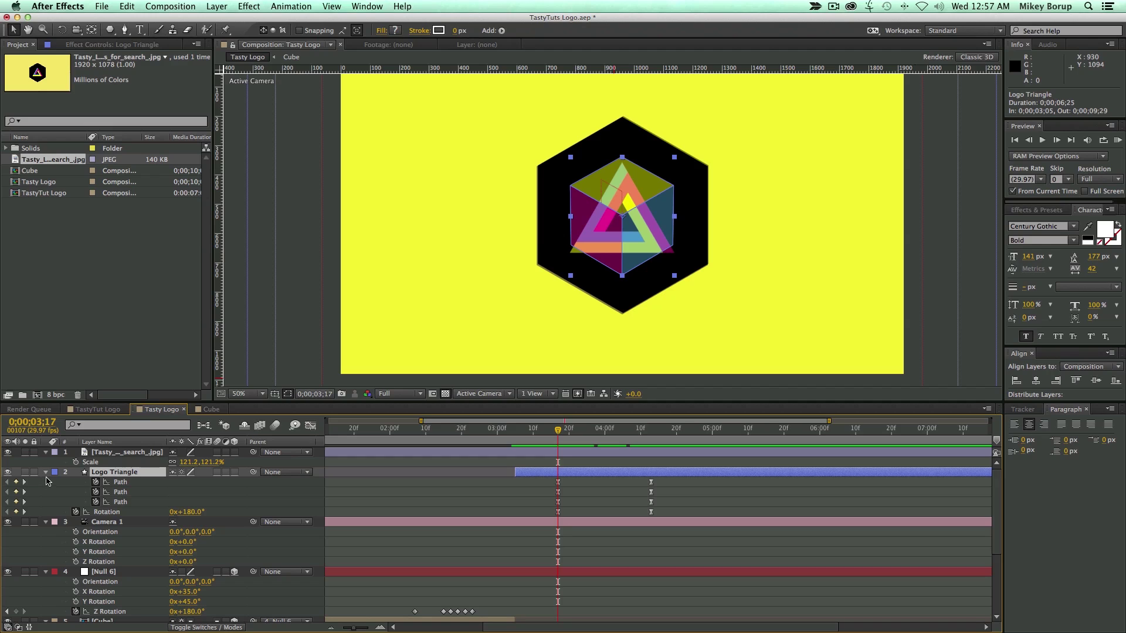
{"action": "key", "text": "p"}
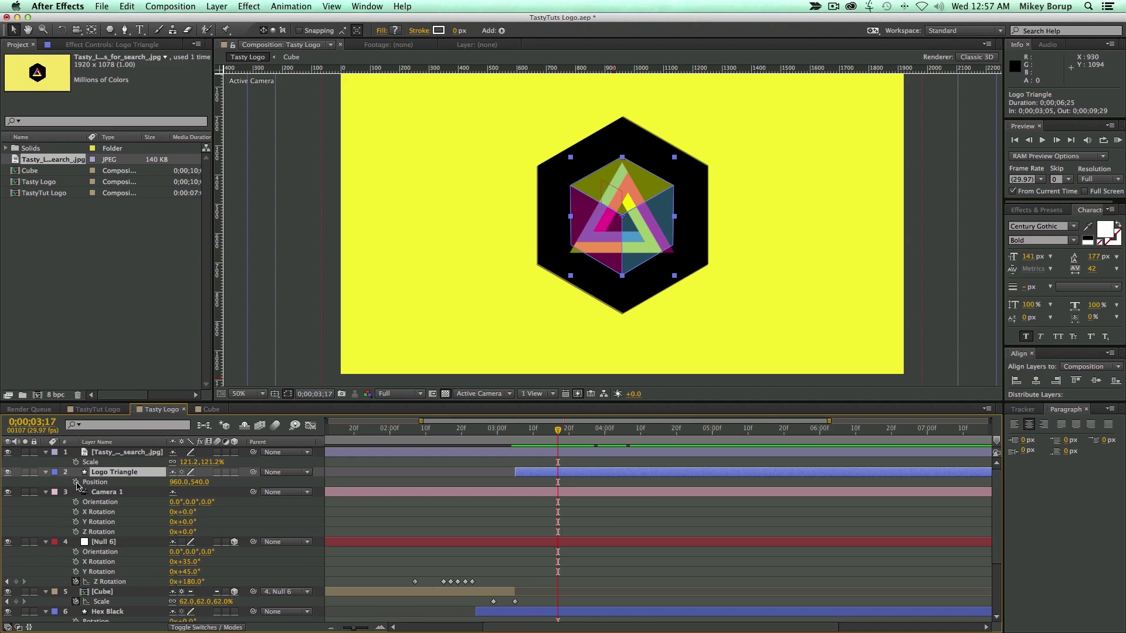
{"action": "left_click", "coordinate": [76, 482]}
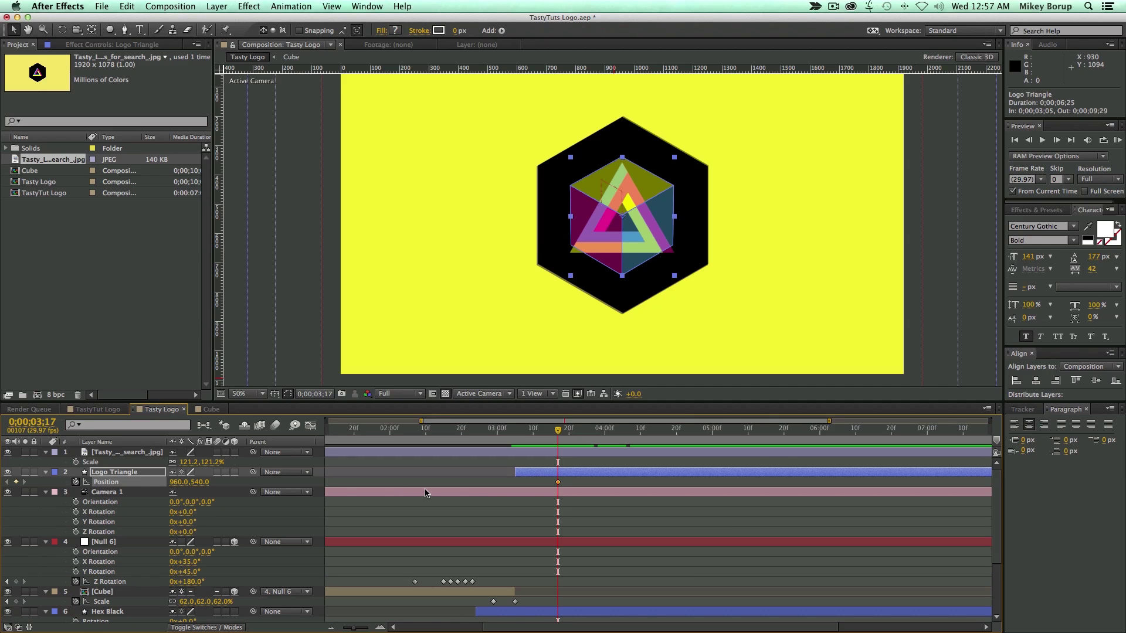
- At 0;00;04;13, lower Logo Triangle to position 960, 564 so it matches the triangle in the reference image
{"action": "key", "text": "u"}
{"action": "left_click", "coordinate": [647, 436]}
{"action": "left_click_drag", "start_coordinate": [648, 437], "coordinate": [651, 438]}
{"action": "left_click_drag", "start_coordinate": [633, 190], "coordinate": [633, 198]}
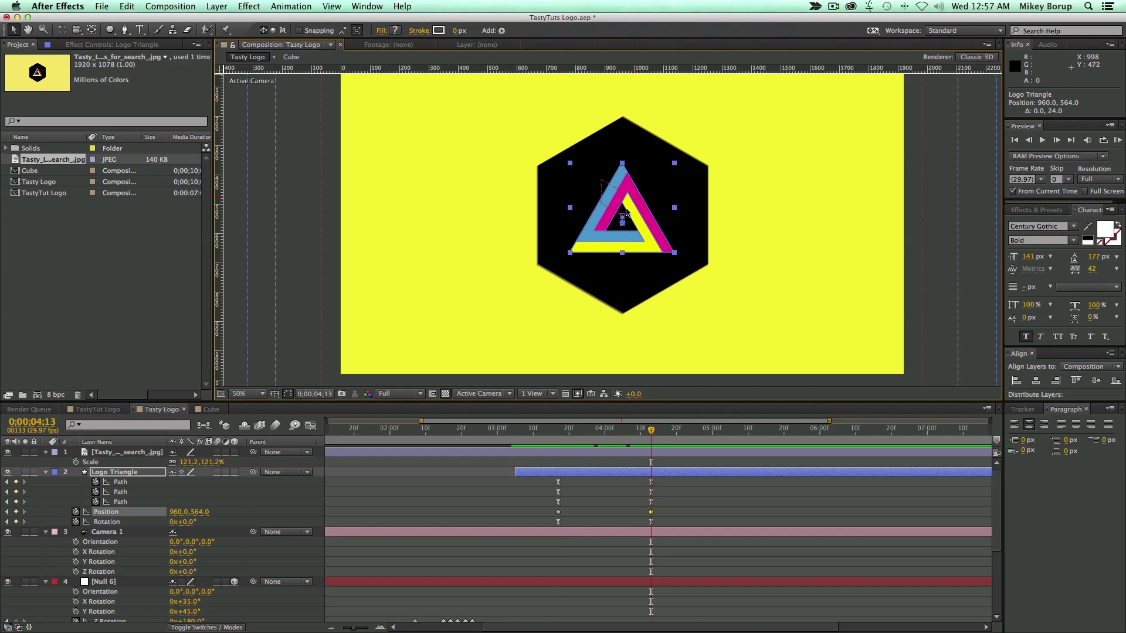
- Delete the reference image layer and preview the triangle morph from 0;00;03;15
{"action": "left_click", "coordinate": [8, 453]}
{"action": "left_click", "coordinate": [116, 453]}
{"action": "key", "text": "Delete"}
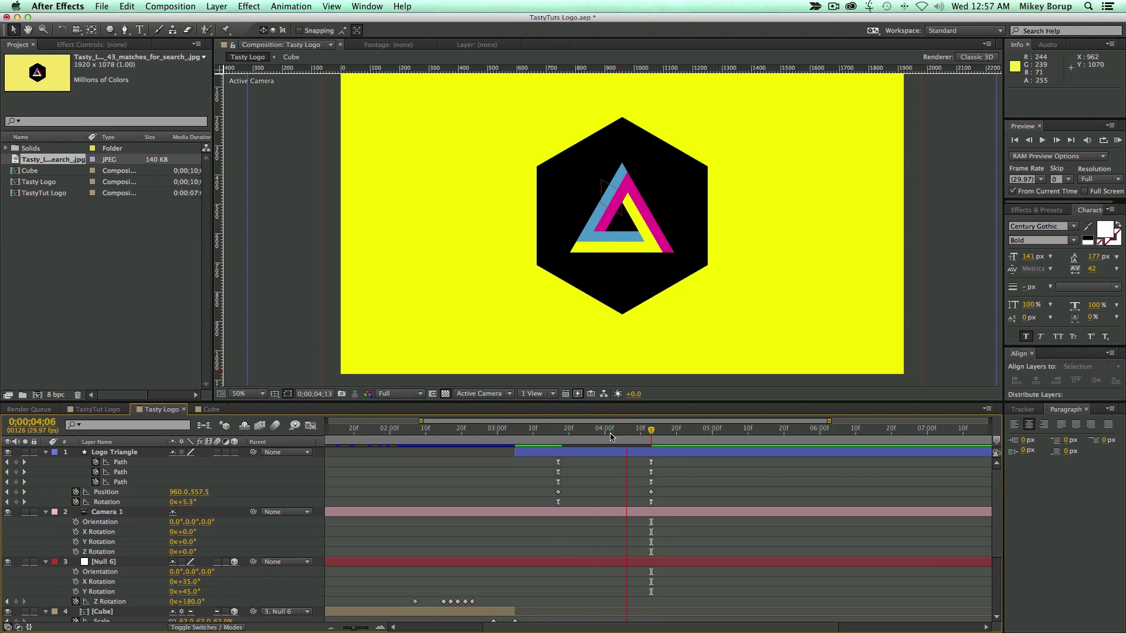
{"action": "left_click", "coordinate": [552, 437]}
{"action": "key", "text": "space"}
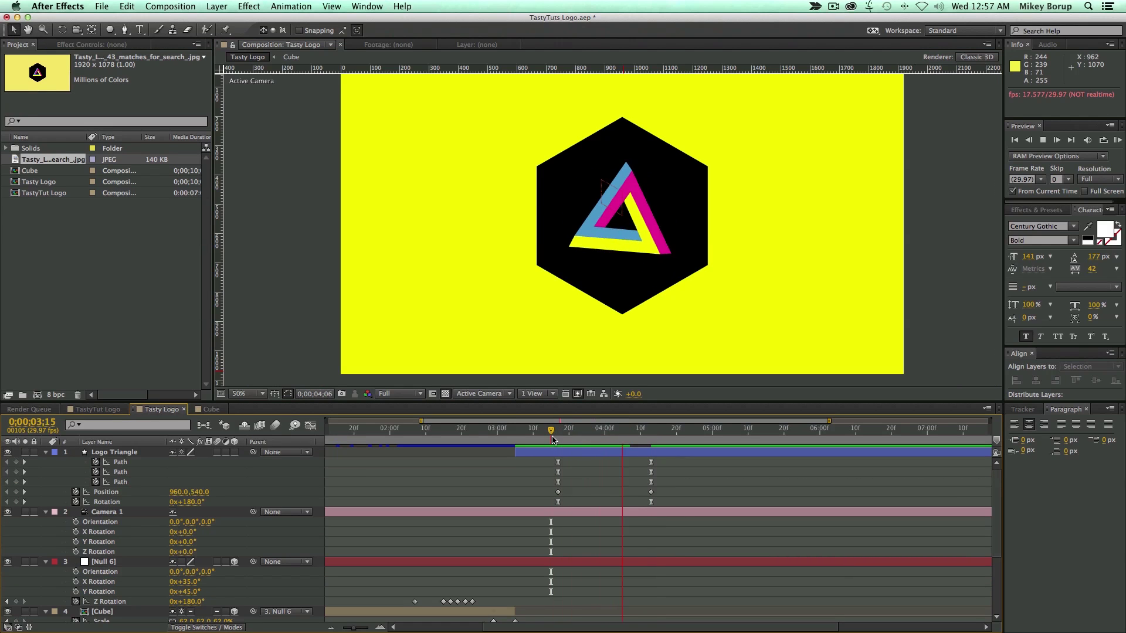
{"action": "key", "text": "space"}
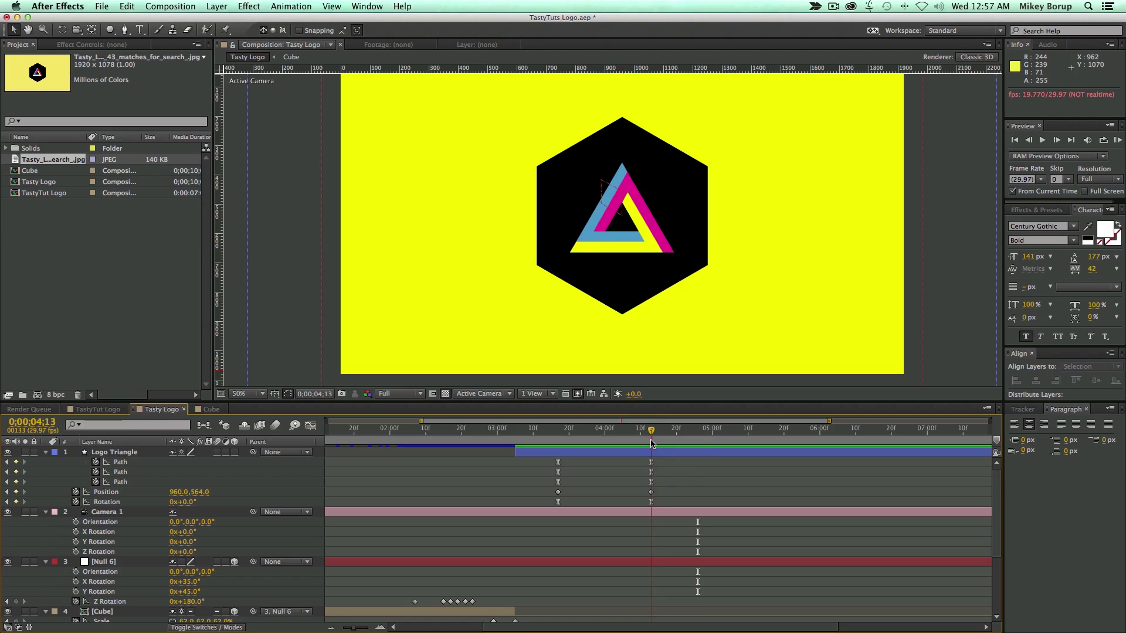
- Apply Easy Ease to both of Logo Triangle's Position keyframes and preview the morph from 0;00;03;15
{"action": "left_click_drag", "start_coordinate": [659, 496], "coordinate": [540, 493]}
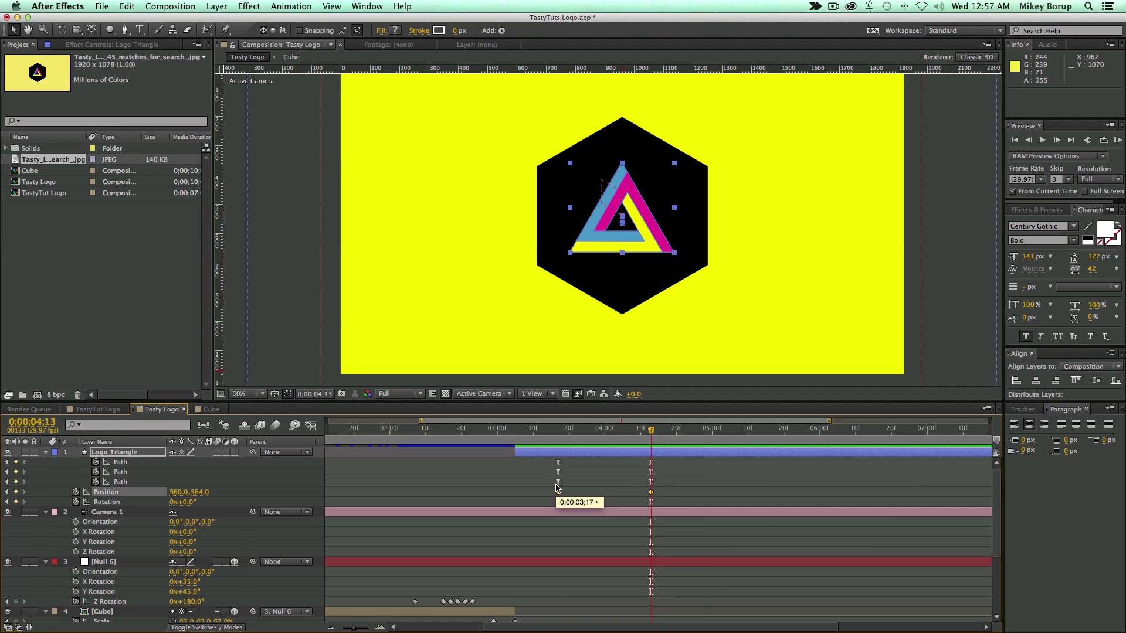
{"action": "key", "text": "space"}
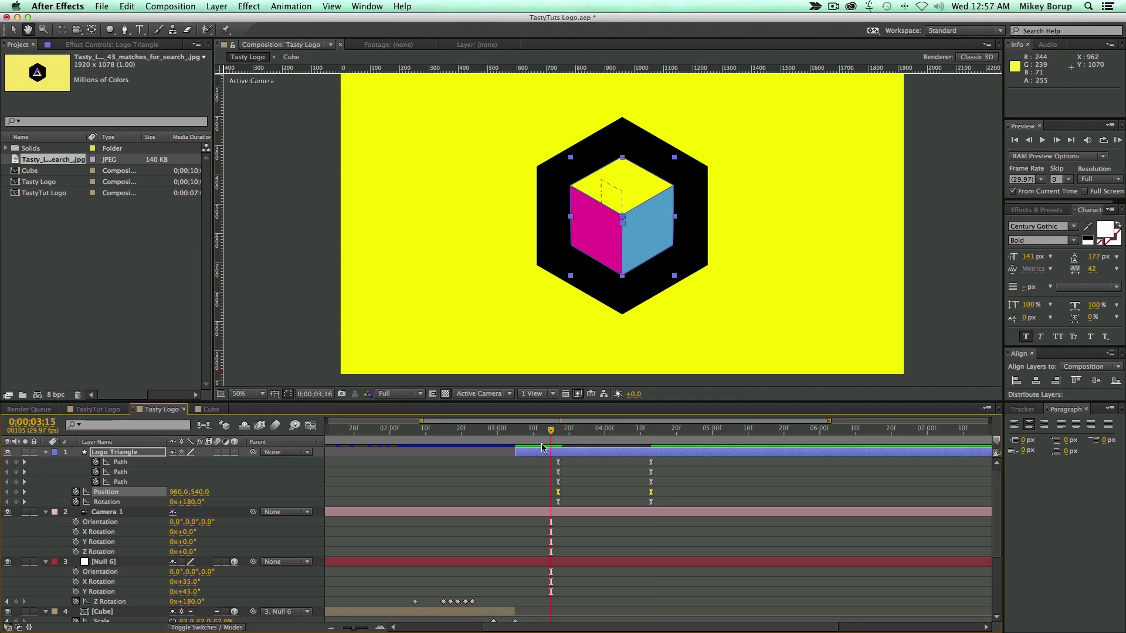
{"action": "key", "text": "space"}
{"action": "left_click", "coordinate": [549, 544]}
- Show the full composition duration in the timeline and collapse the properties of all layers
{"action": "left_click_drag", "start_coordinate": [381, 620], "coordinate": [346, 626]}
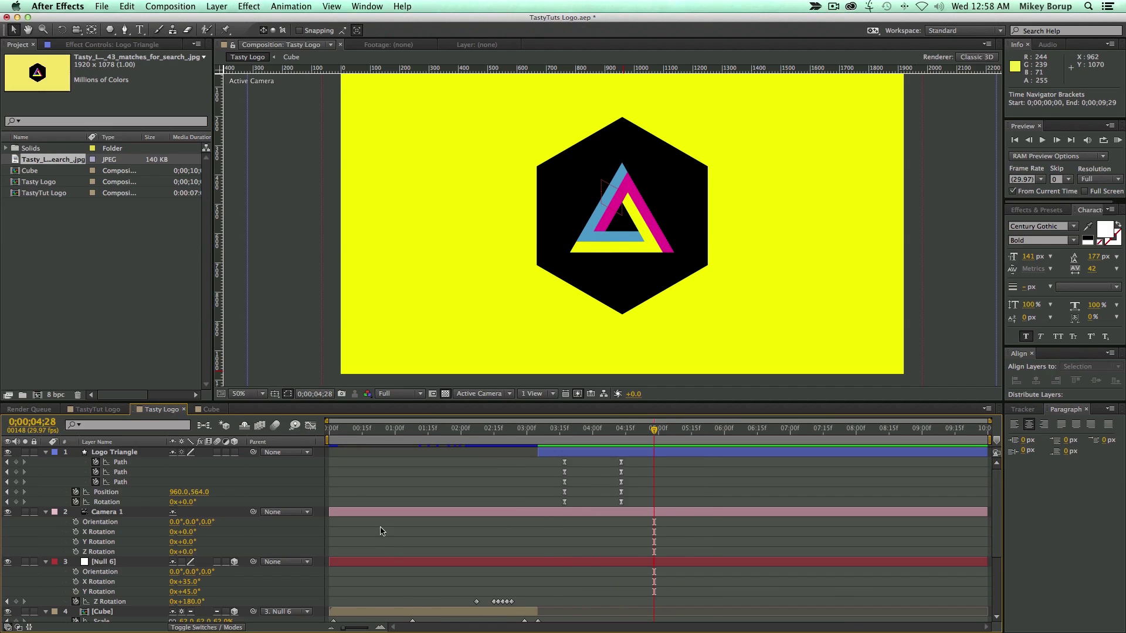
{"action": "left_click", "coordinate": [45, 452]}
{"action": "key", "text": "super+a"}
{"action": "key", "text": "u"}
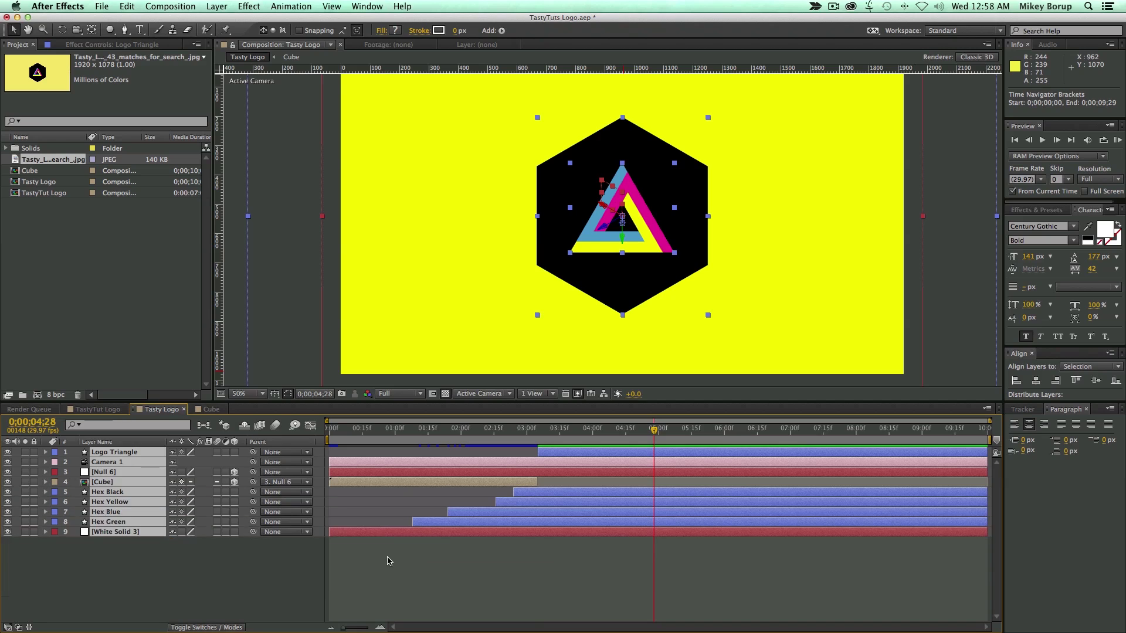
{"action": "left_click", "coordinate": [389, 558]}
- Run a RAM preview of the whole Tasty Logo animation from 0;00;00;00, keeping the resolution at Full
{"action": "left_click_drag", "start_coordinate": [500, 426], "coordinate": [243, 430]}
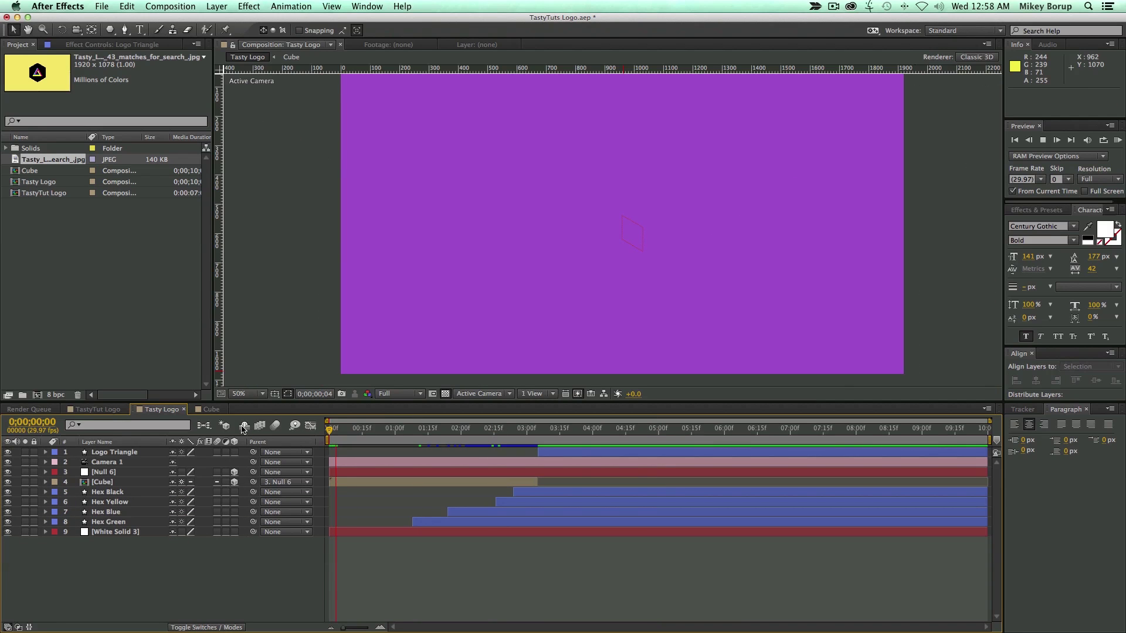
{"action": "left_click", "coordinate": [412, 394]}
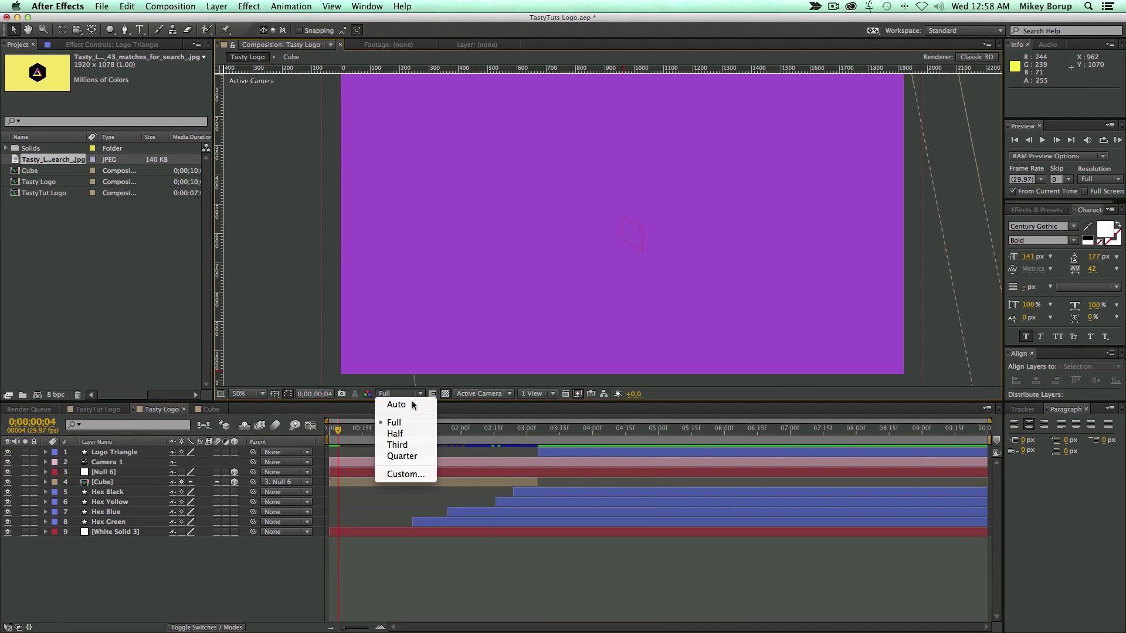
{"action": "left_click", "coordinate": [399, 570]}
{"action": "left_click_drag", "start_coordinate": [338, 432], "coordinate": [275, 429]}
{"action": "key", "text": "KP_0"}
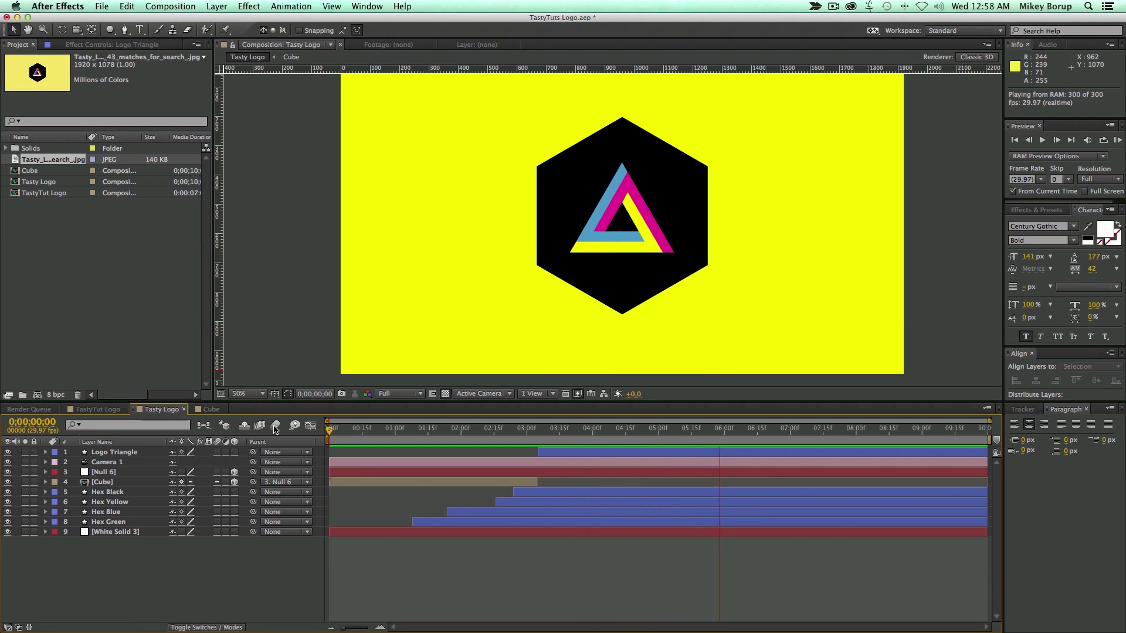
- Scrub back to the full-size cube at 0;00;02;25 and replay the animation from the start to examine the cube's outline and faces
{"action": "left_click_drag", "start_coordinate": [460, 432], "coordinate": [646, 482]}
{"action": "left_click", "coordinate": [629, 452]}
{"action": "left_click_drag", "start_coordinate": [615, 437], "coordinate": [516, 433]}
{"action": "left_click", "coordinate": [556, 454]}
{"action": "left_click", "coordinate": [622, 217]}
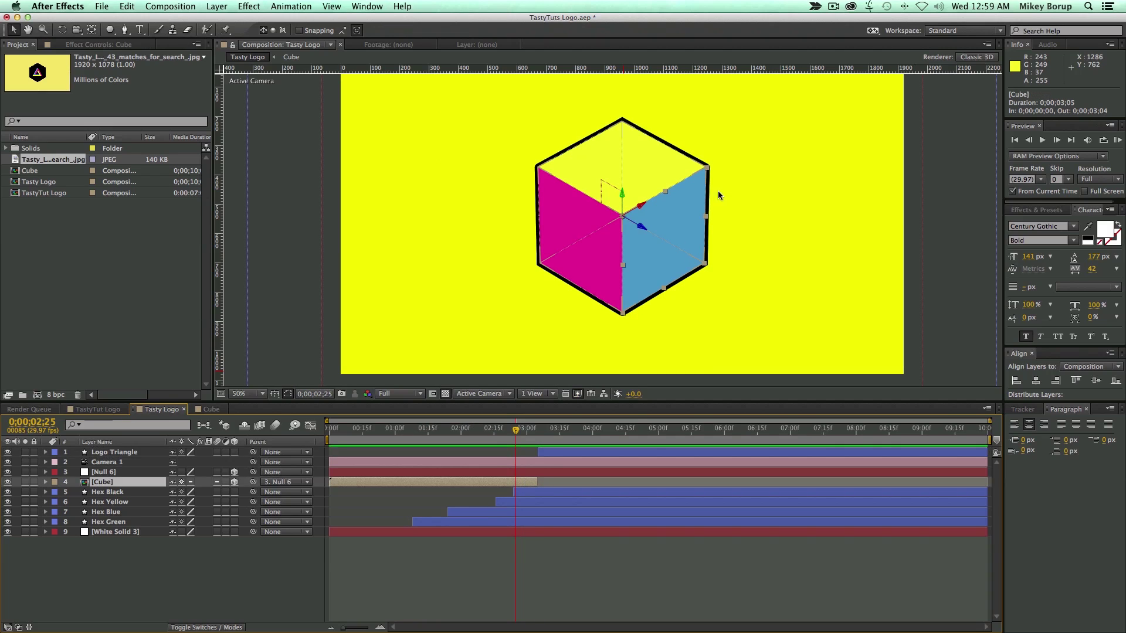
{"action": "left_click_drag", "start_coordinate": [516, 432], "coordinate": [327, 435]}
{"action": "left_click", "coordinate": [566, 452]}
{"action": "key", "text": "space"}
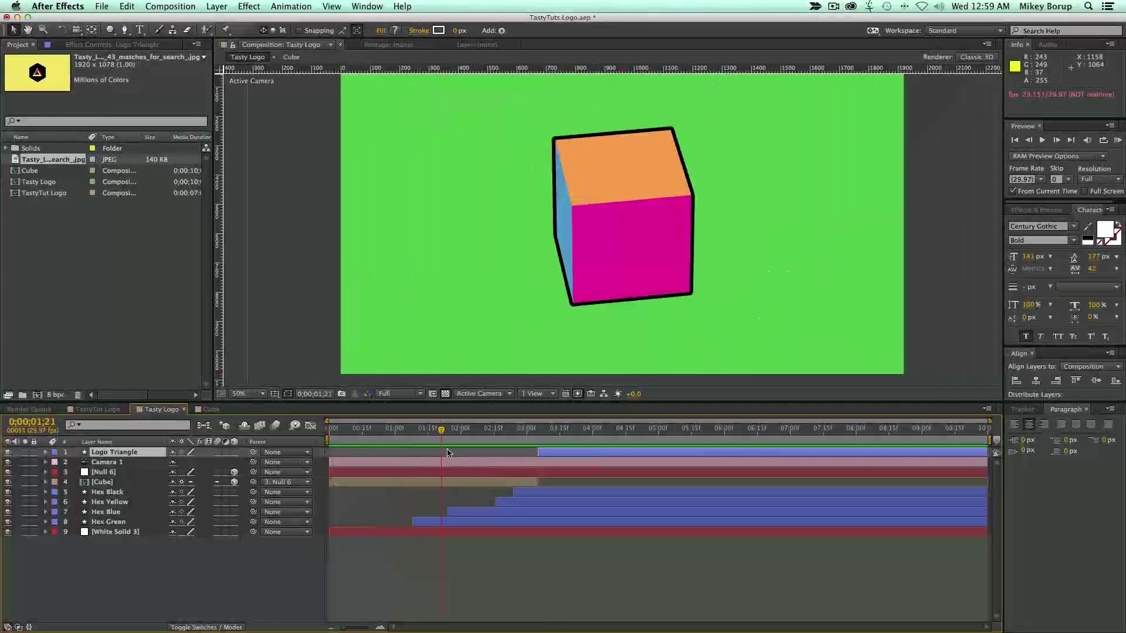
{"action": "key", "text": "space"}
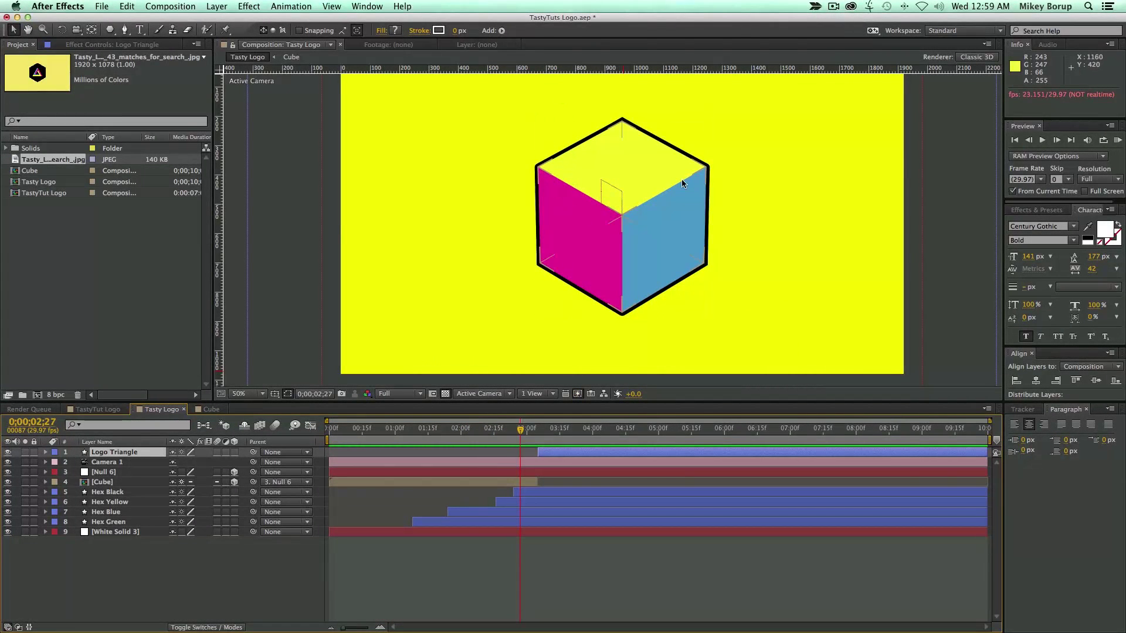
- Check Camera 1's visibility and its effect on the cube around 0;00;02;26
{"action": "left_click", "coordinate": [97, 463]}
{"action": "left_click", "coordinate": [8, 463]}
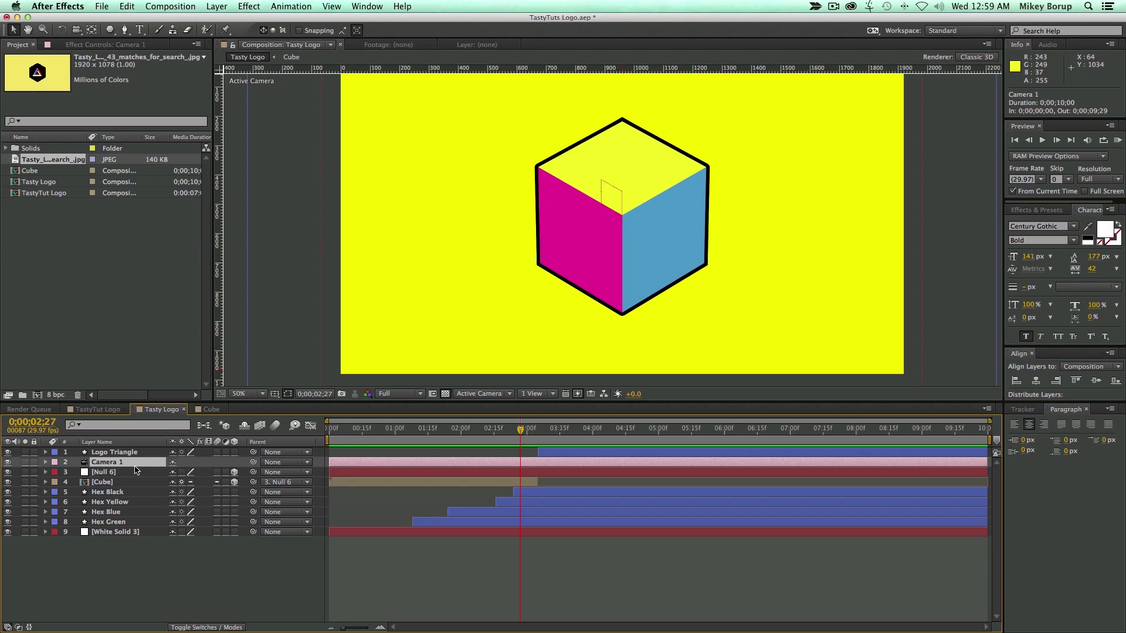
{"action": "left_click_drag", "start_coordinate": [547, 434], "coordinate": [517, 433]}
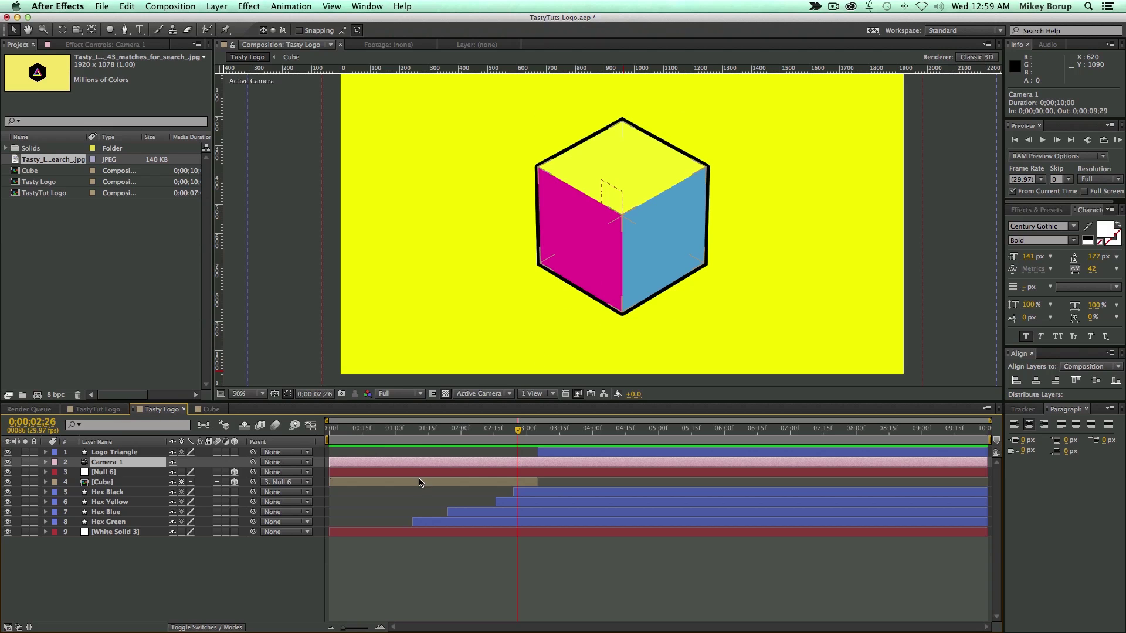
- Edit the solid settings of the yellow face in the Cube composition and return to the Tasty Logo composition
{"action": "double_click", "coordinate": [420, 482]}
{"action": "left_click", "coordinate": [133, 475]}
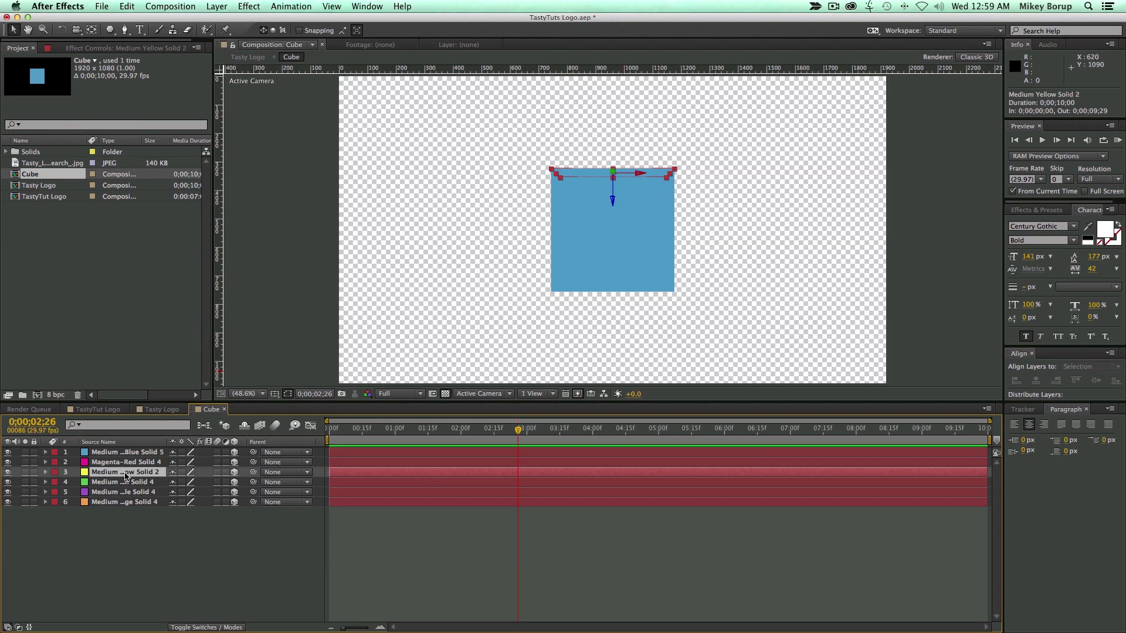
{"action": "key", "text": "super+shift+y"}
{"action": "key", "text": "Escape"}
{"action": "left_click", "coordinate": [161, 409]}
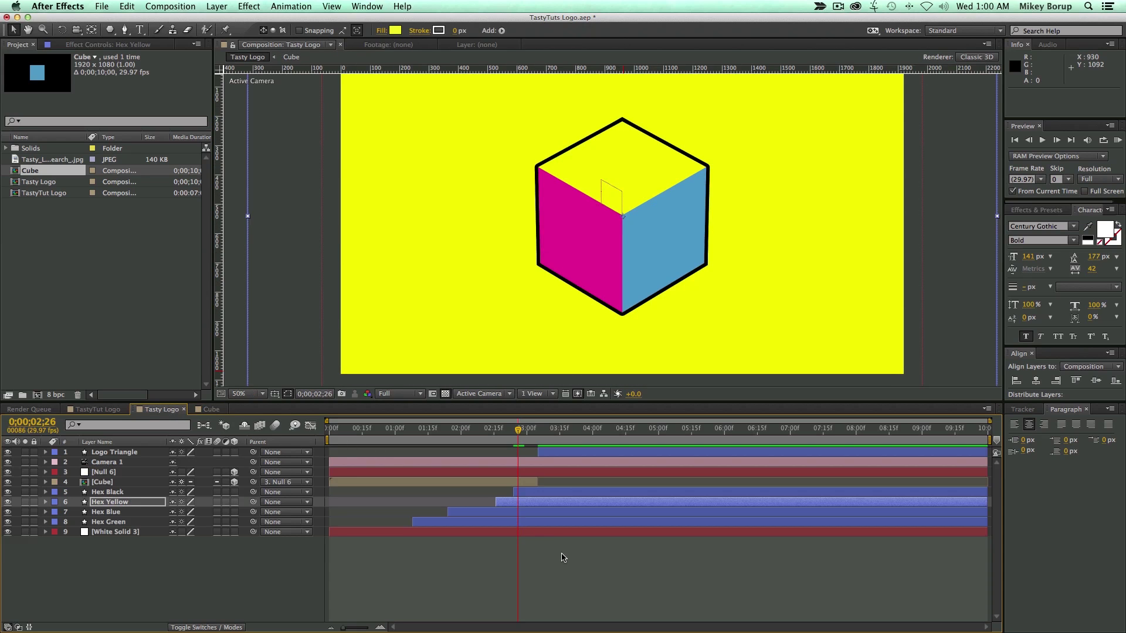
- Preview the animation from about 0;00;01;00 and scrub through the cube-to-triangle morph up to 0;00;04;24
{"action": "left_click_drag", "start_coordinate": [519, 429], "coordinate": [392, 426]}
{"action": "key", "text": "KP_0"}
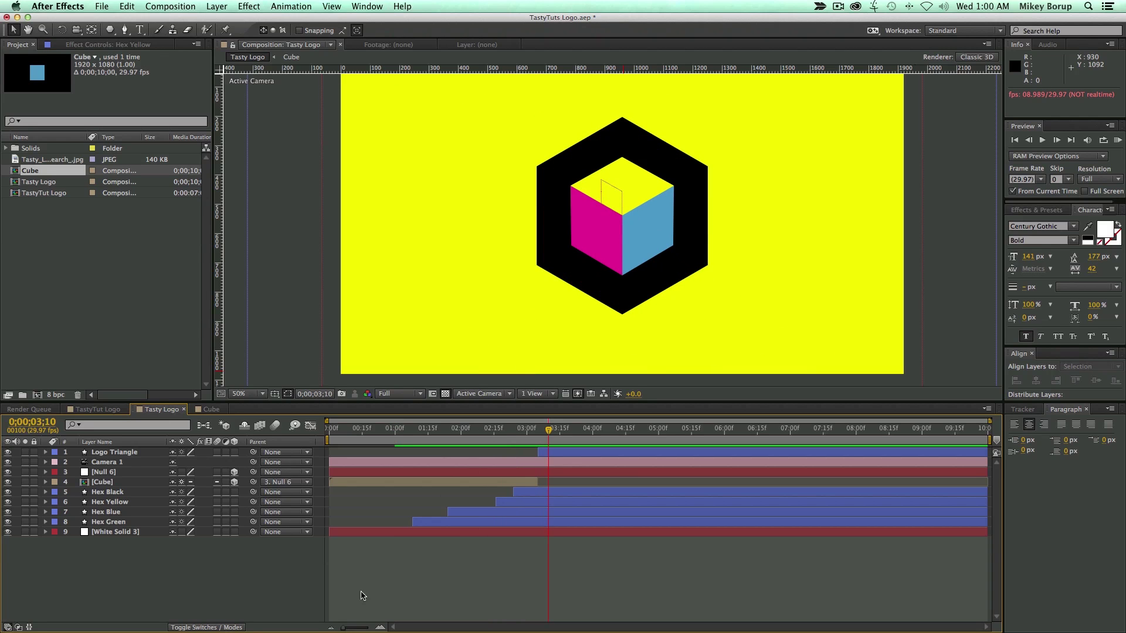
{"action": "left_click_drag", "start_coordinate": [352, 628], "coordinate": [323, 630]}
{"action": "left_click_drag", "start_coordinate": [533, 439], "coordinate": [657, 442]}
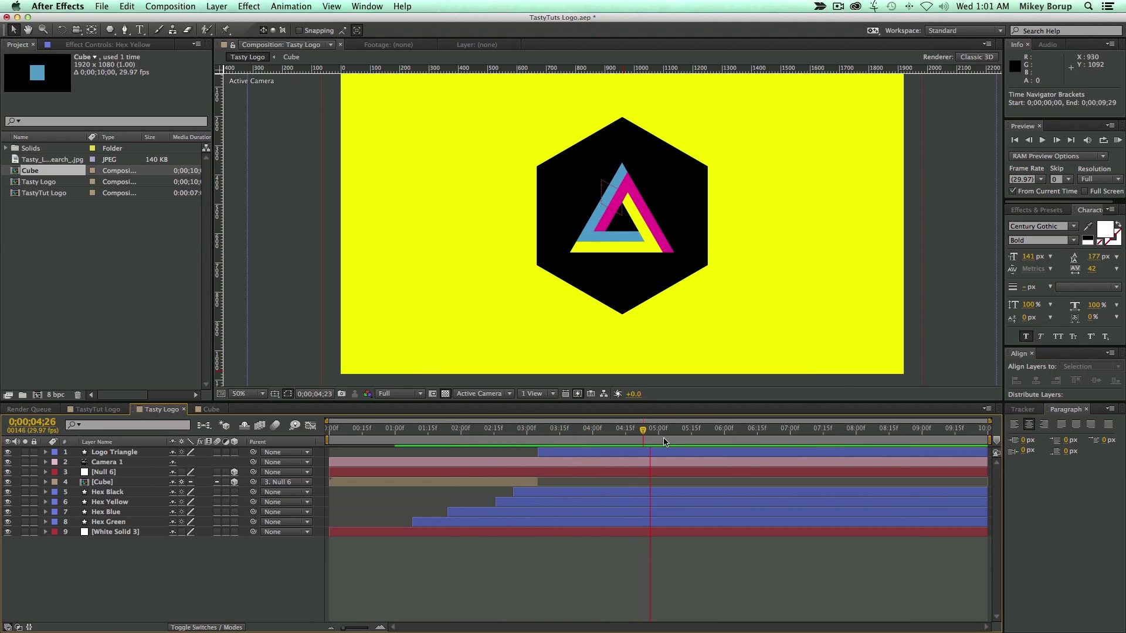
{"action": "left_click_drag", "start_coordinate": [528, 437], "coordinate": [639, 444]}
{"action": "left_click_drag", "start_coordinate": [607, 437], "coordinate": [673, 435]}
{"action": "mouse_move", "coordinate": [631, 433]}
{"action": "left_mouse_down"}
{"action": "mouse_move", "coordinate": [546, 435]}
{"action": "mouse_move", "coordinate": [640, 436]}
{"action": "left_mouse_up"}
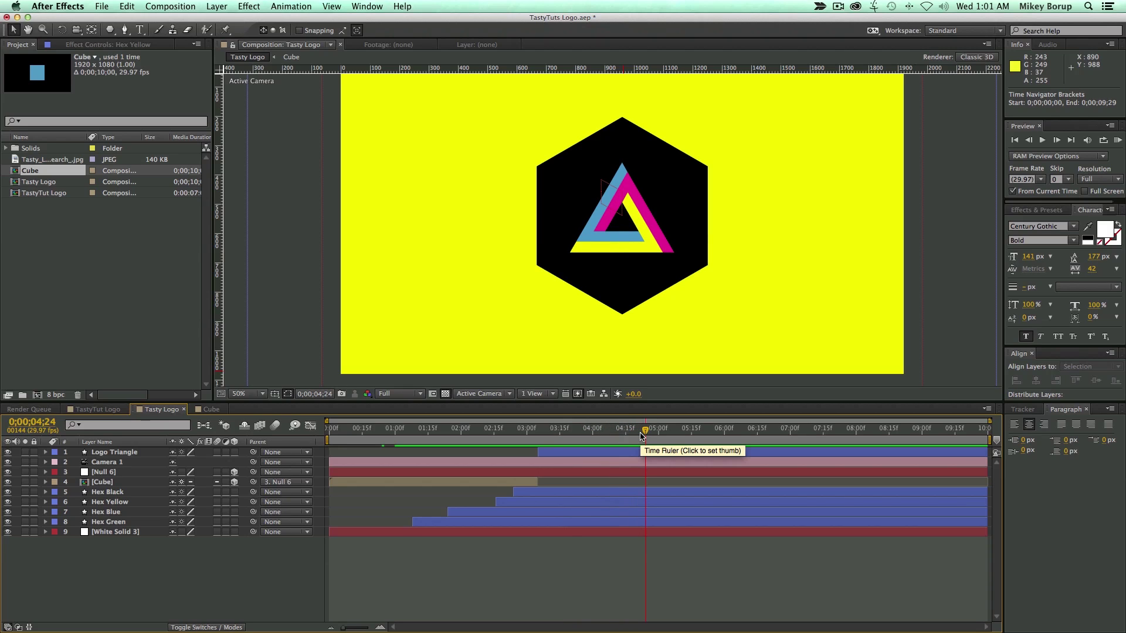